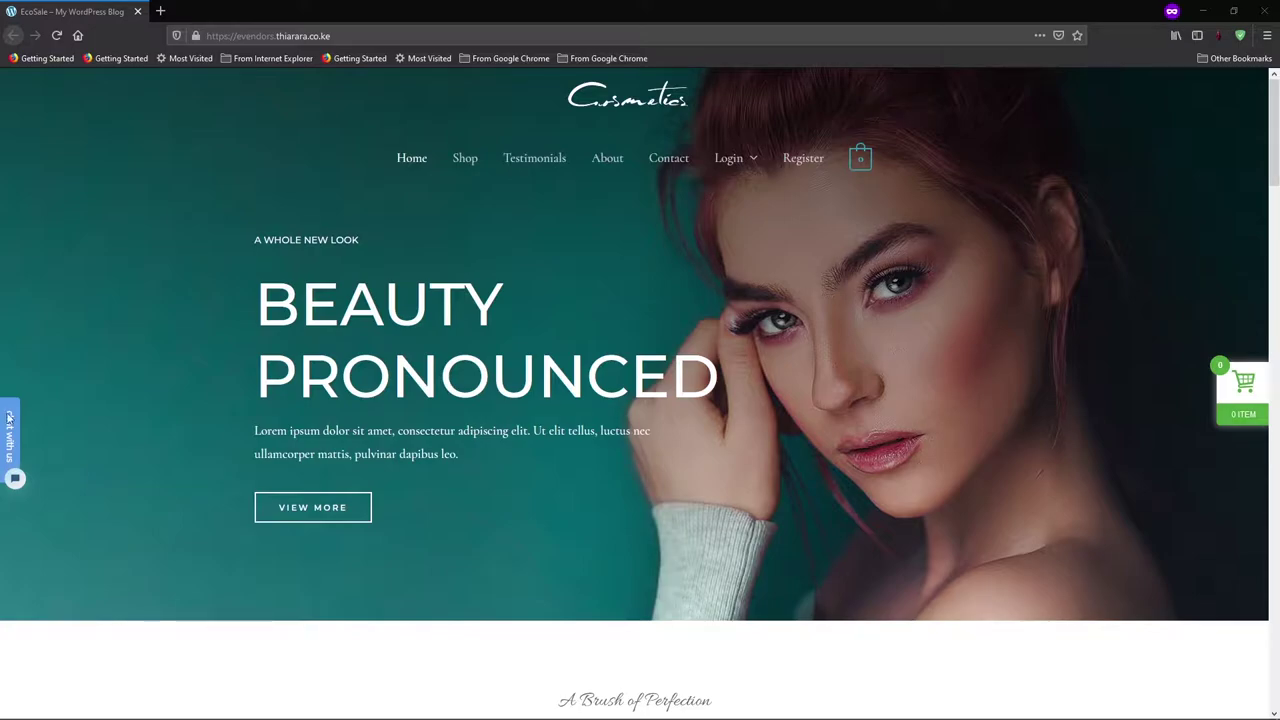
# Step: Preview the store's login popup and its sign-up form fields, closing each popup
pyautogui.moveTo(729, 158)
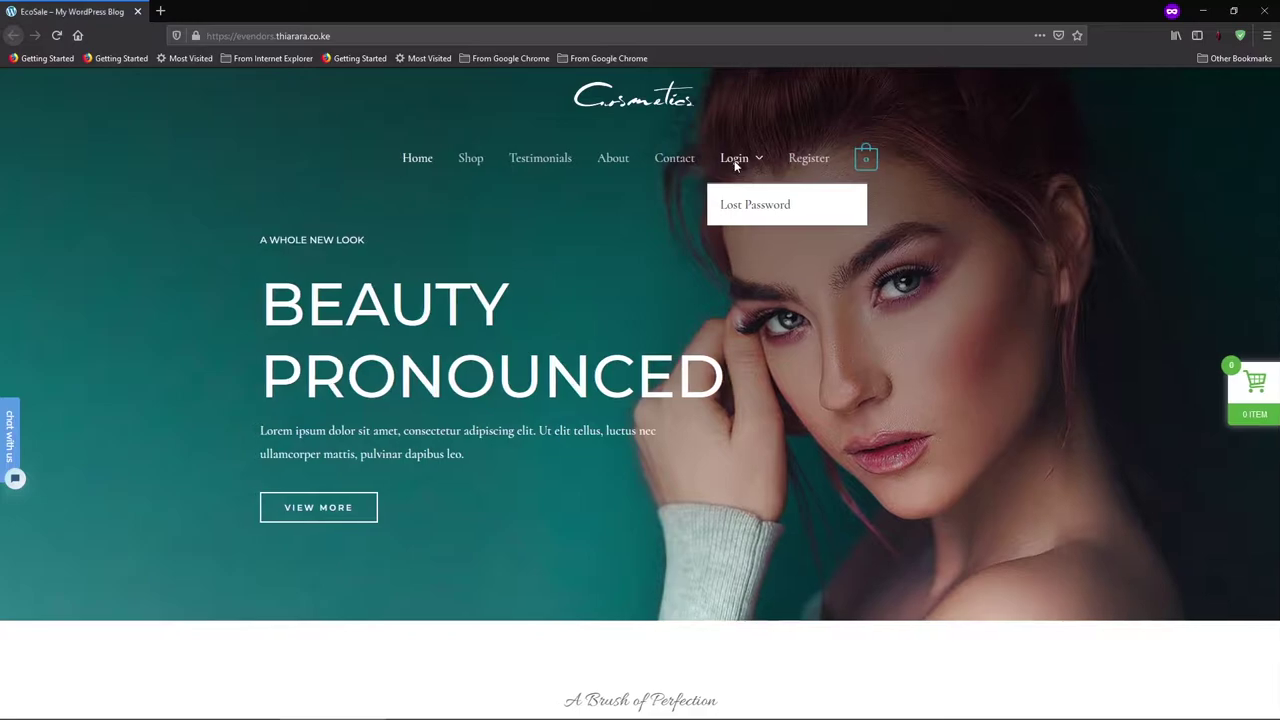
pyautogui.click(734, 162)
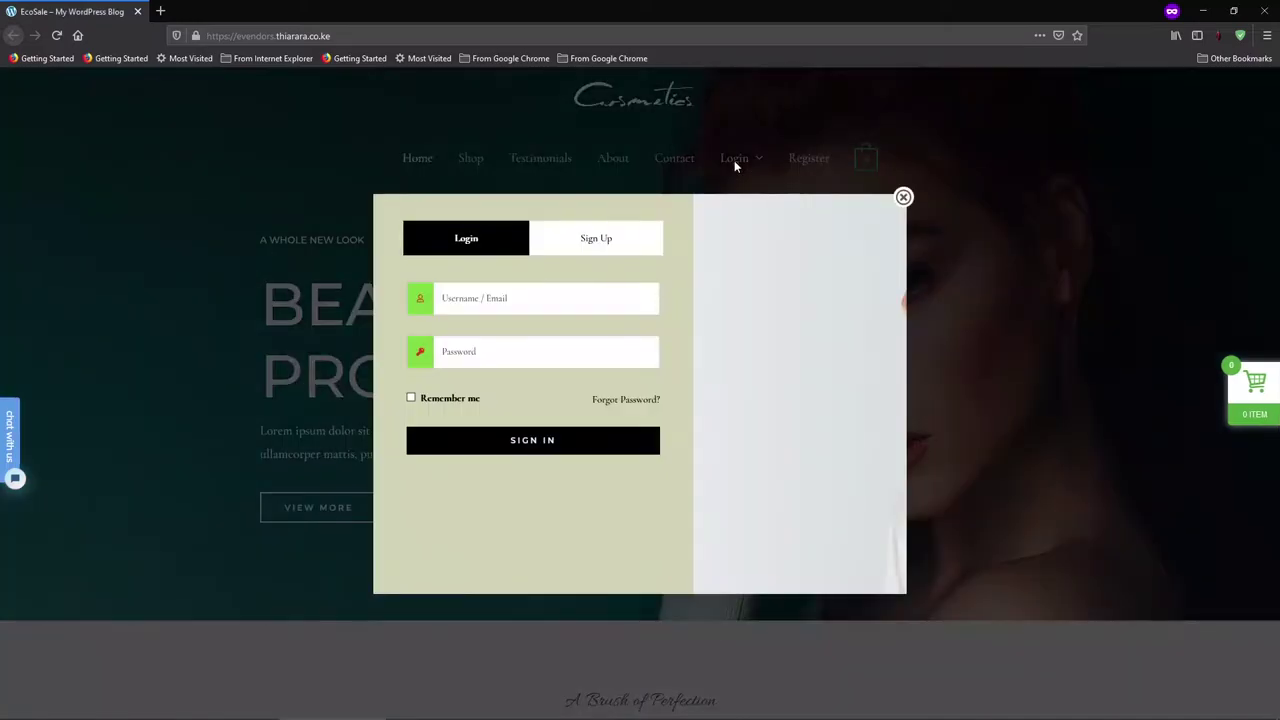
pyautogui.click(904, 197)
pyautogui.click(801, 162)
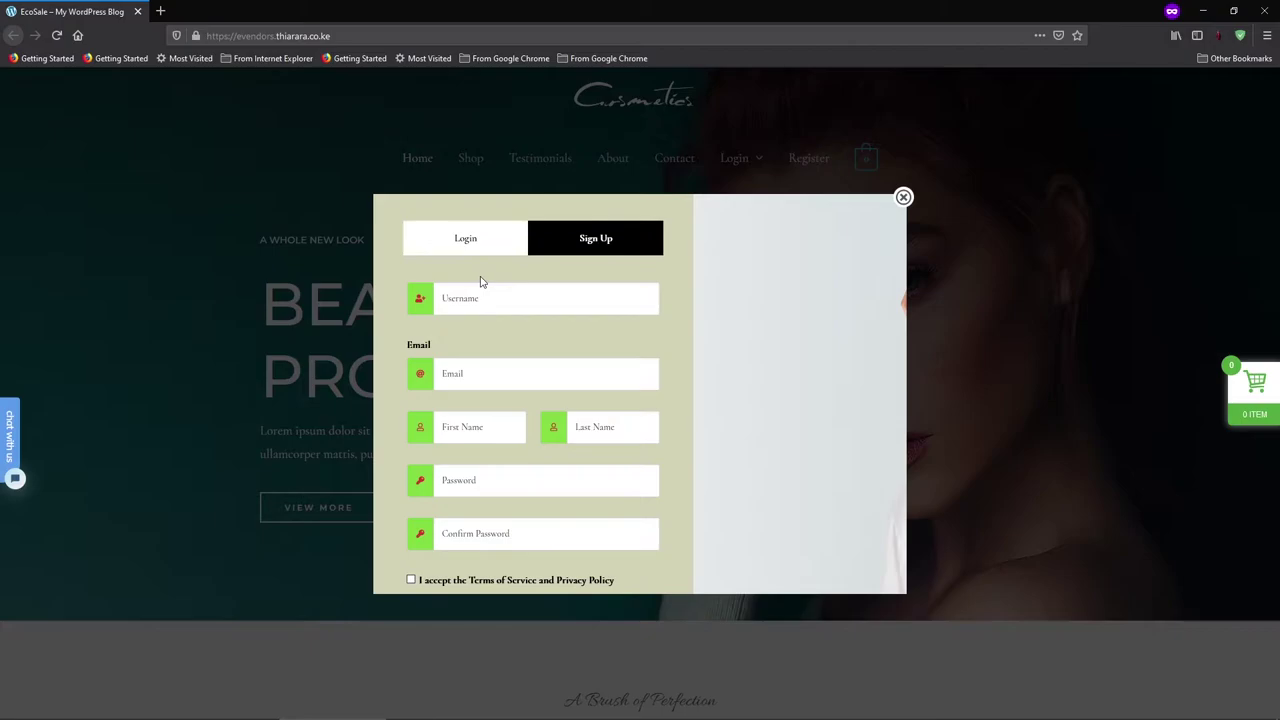
pyautogui.scroll(-1, 483, 258)
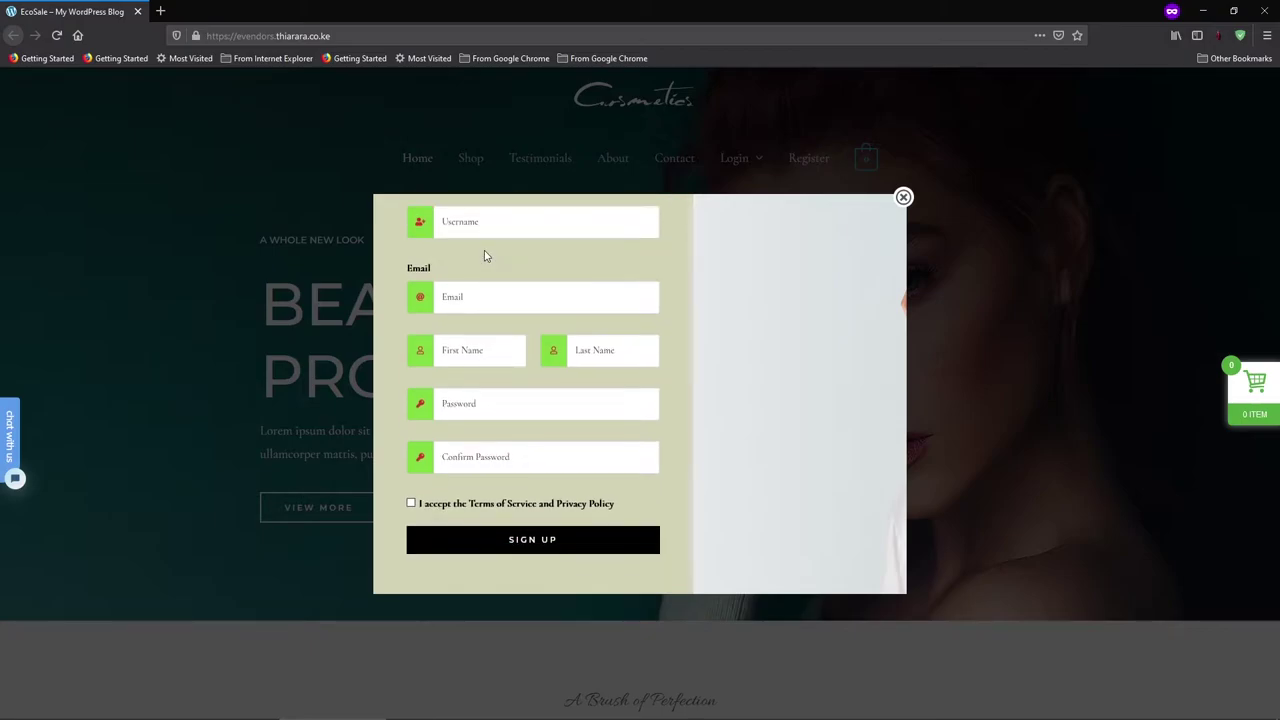
pyautogui.scroll(1, 480, 309)
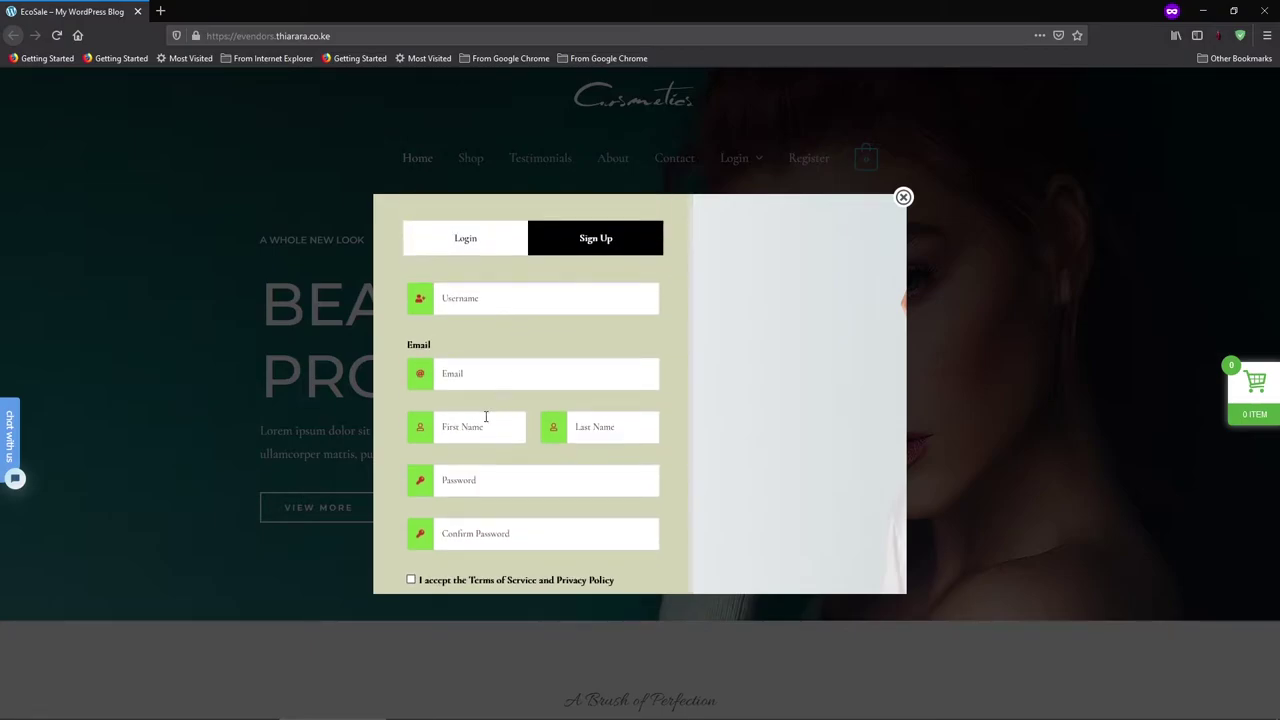
pyautogui.scroll(-1, 486, 417)
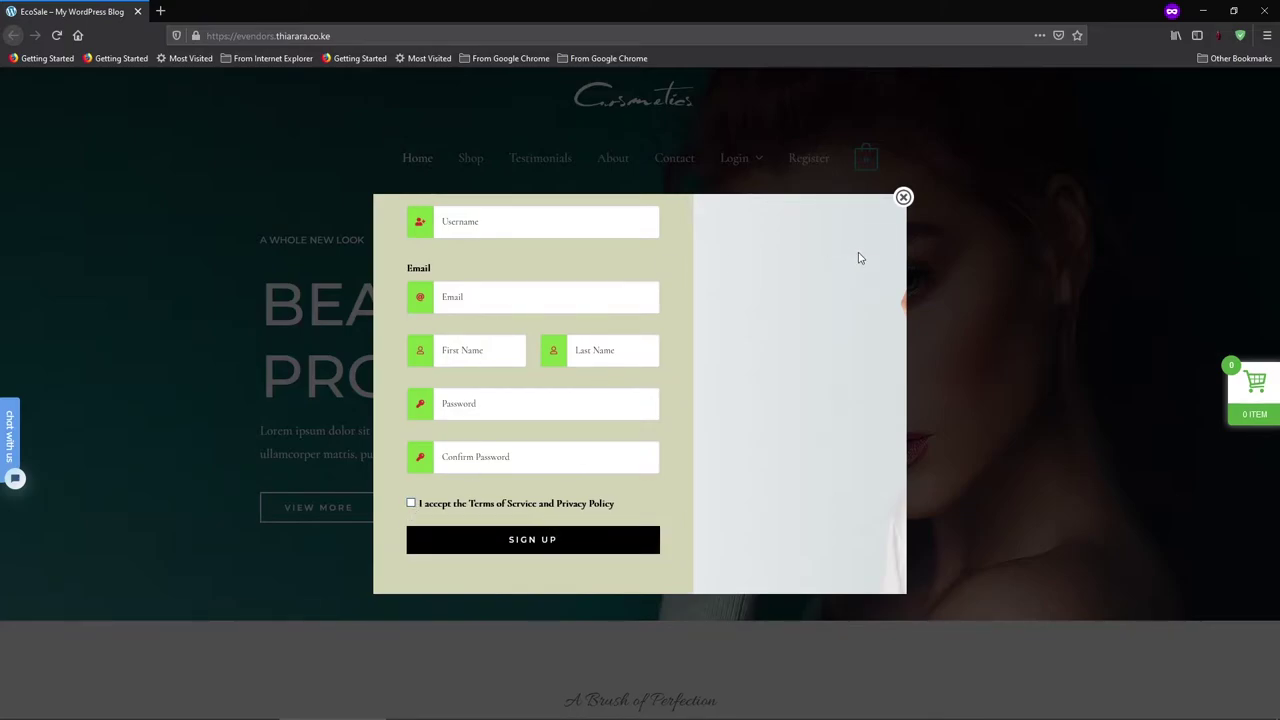
pyautogui.click(904, 197)
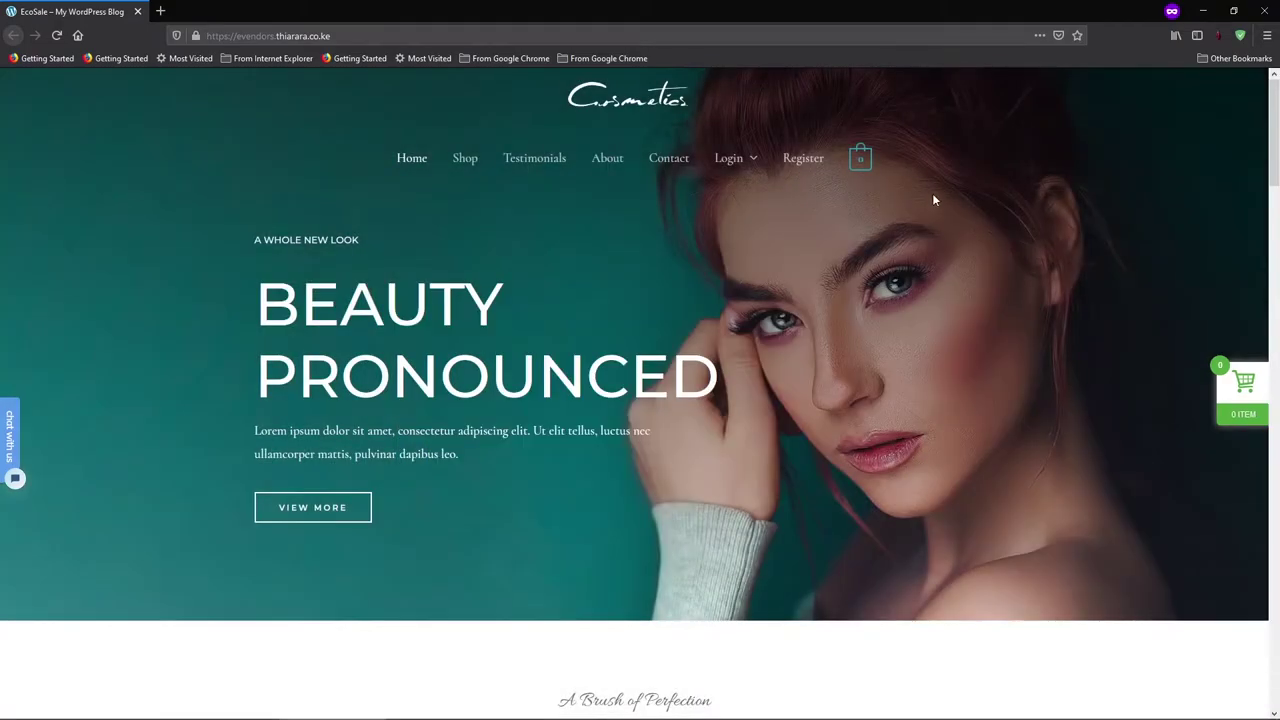
# Step: Recheck the login popup and view the lost-password form, closing both without submitting anything
pyautogui.click(737, 162)
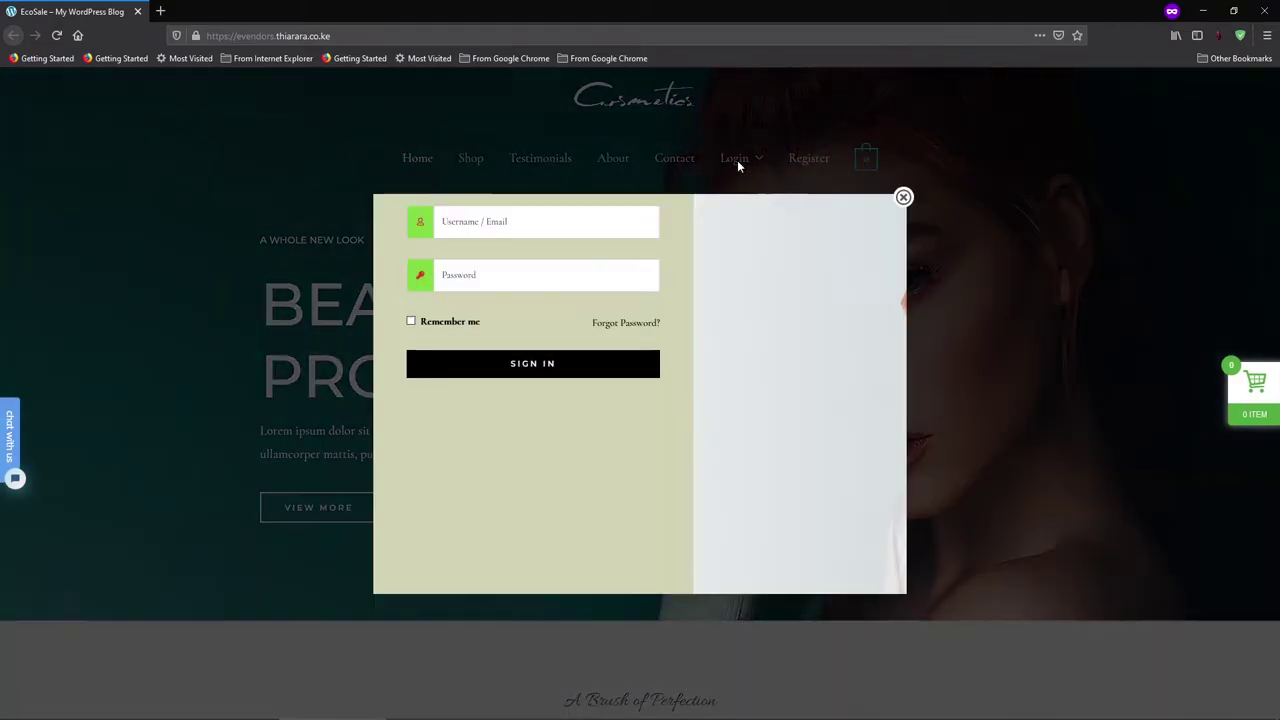
pyautogui.click(903, 197)
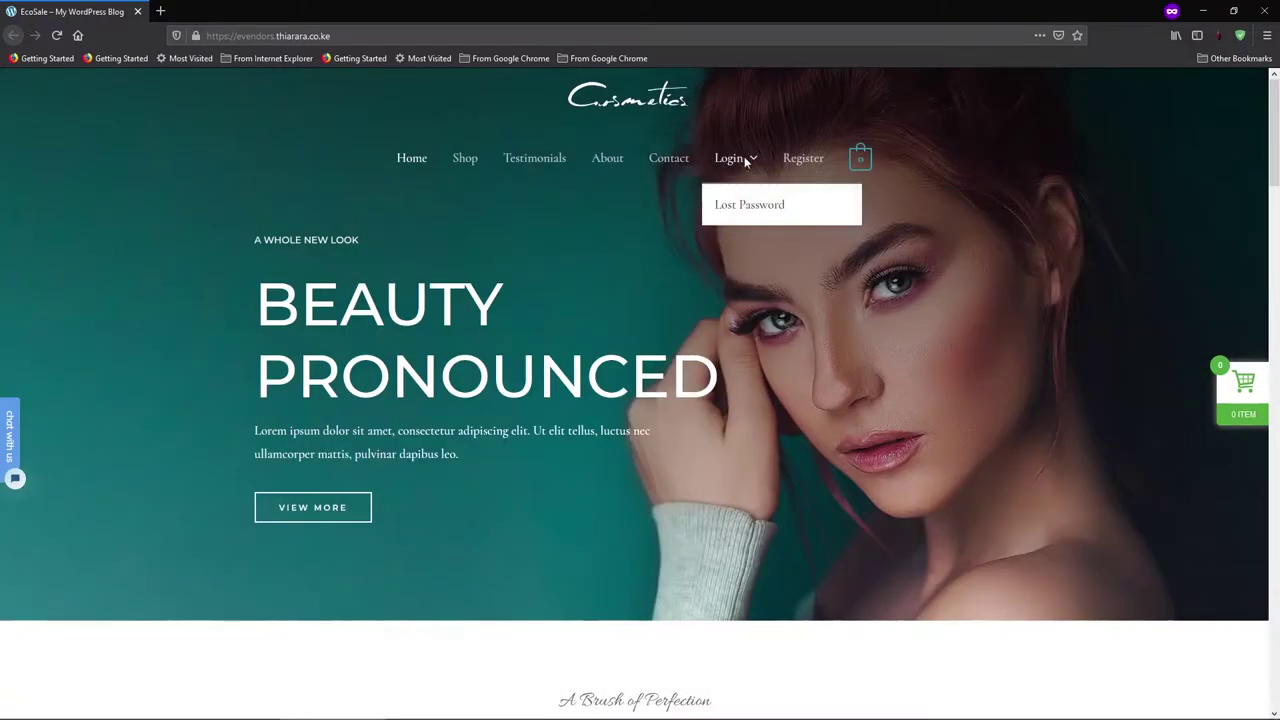
pyautogui.click(746, 162)
pyautogui.click(903, 197)
pyautogui.moveTo(749, 163)
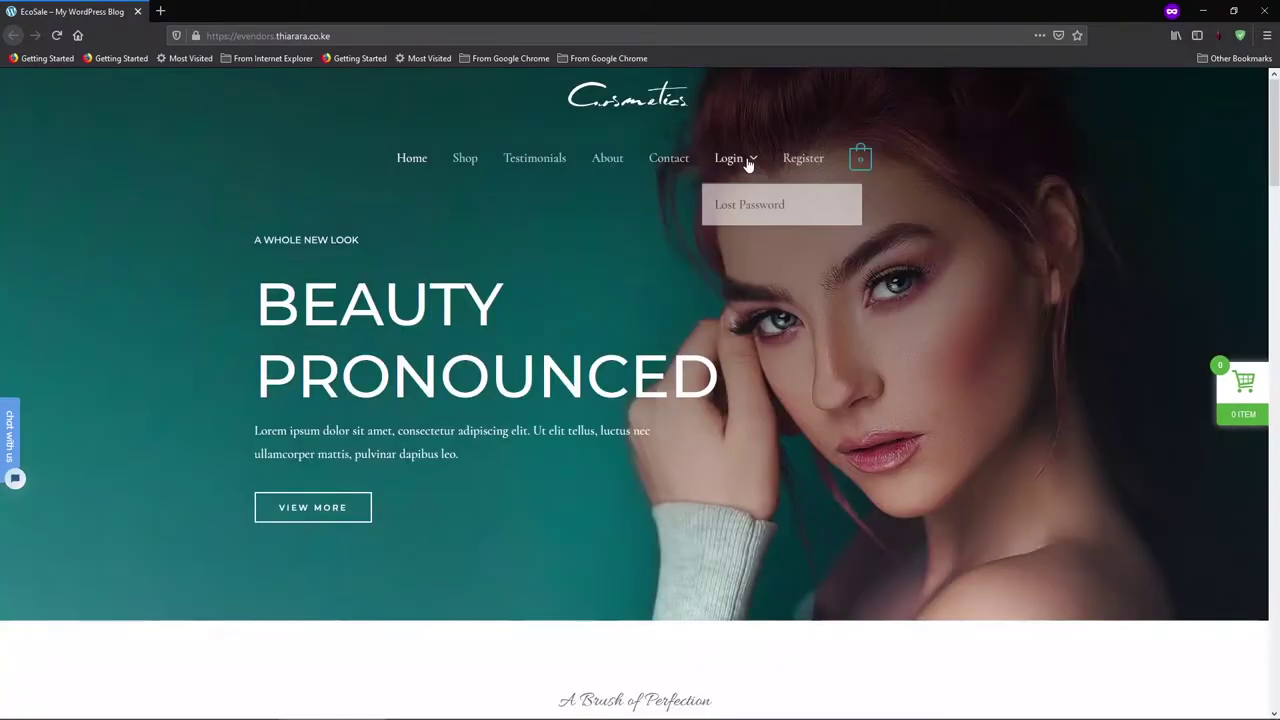
pyautogui.click(745, 204)
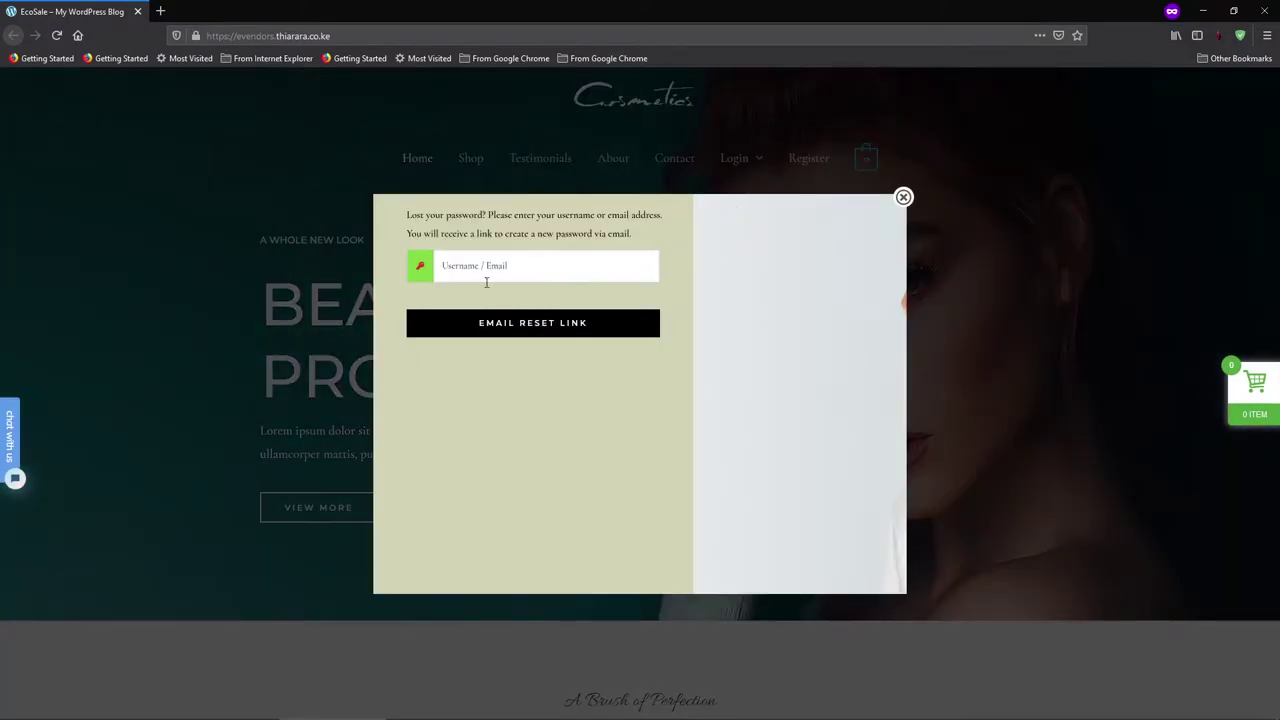
pyautogui.click(480, 272)
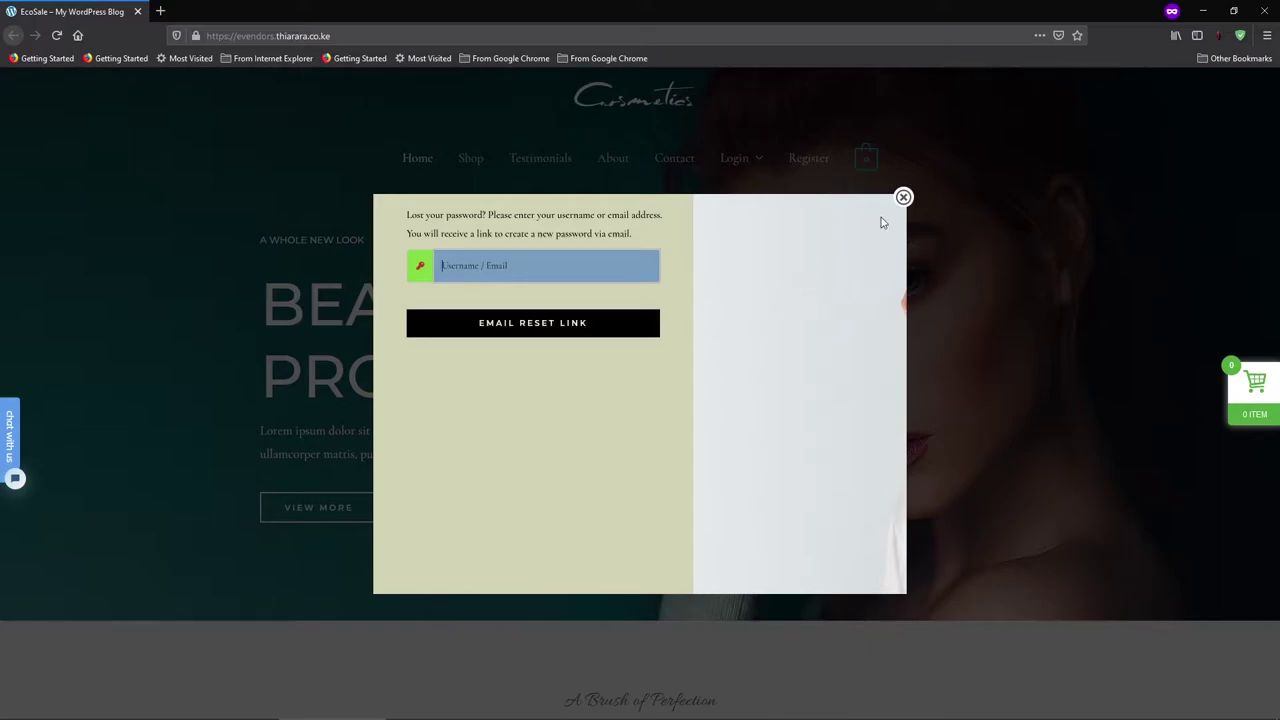
pyautogui.click(903, 197)
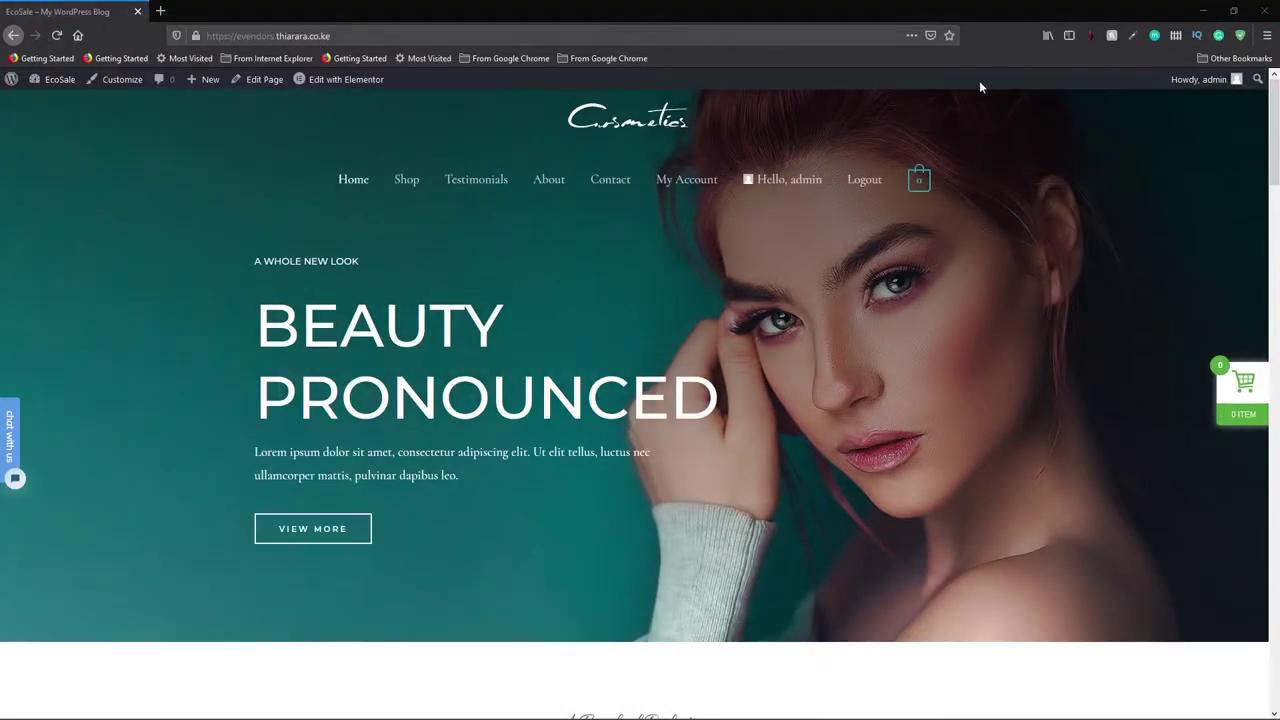
# Step: View the My Account page and the Hello greeting item as the signed-in admin
pyautogui.click(688, 190)
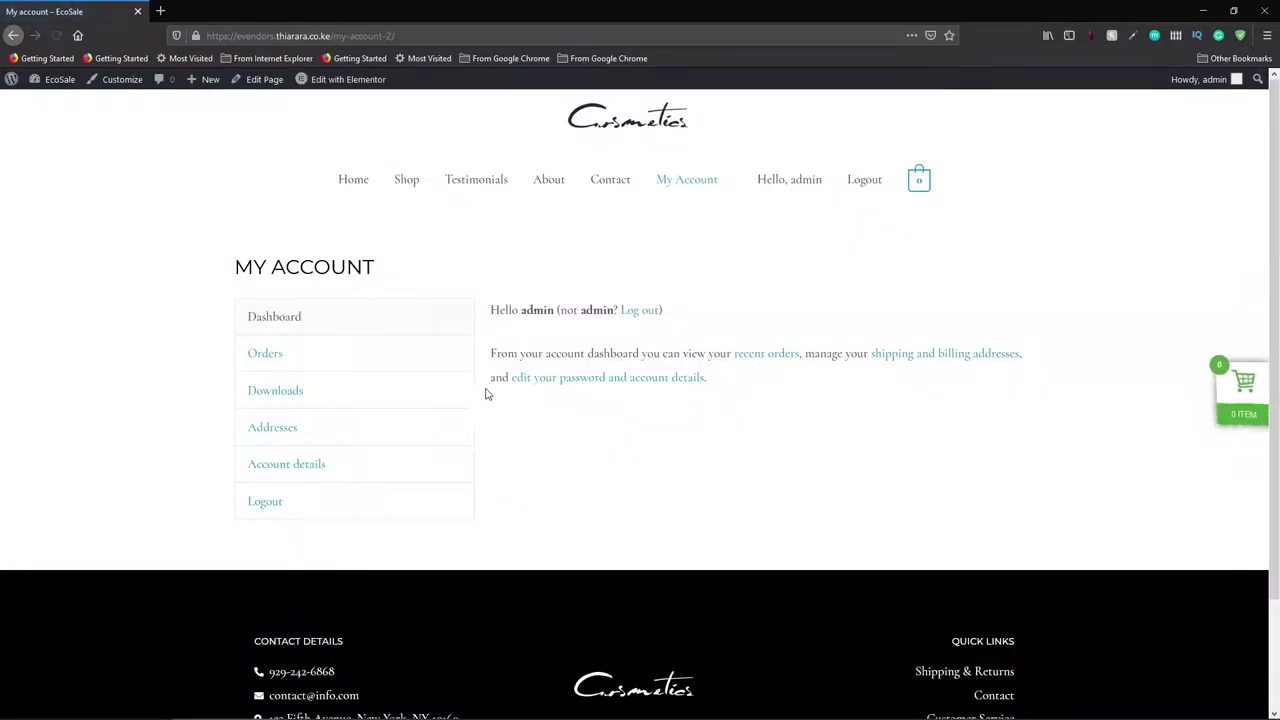
pyautogui.click(778, 186)
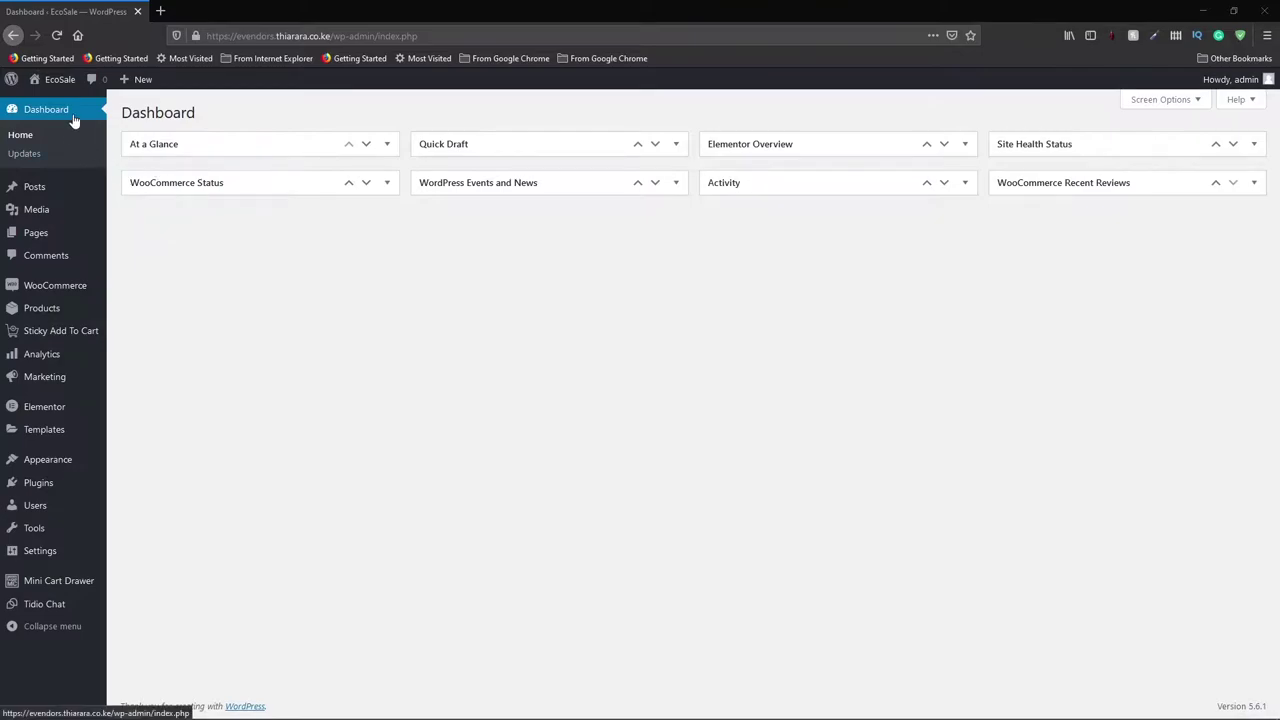
# Step: Search the WordPress plugin directory for "Login/Signup Popup"
pyautogui.moveTo(32, 489)
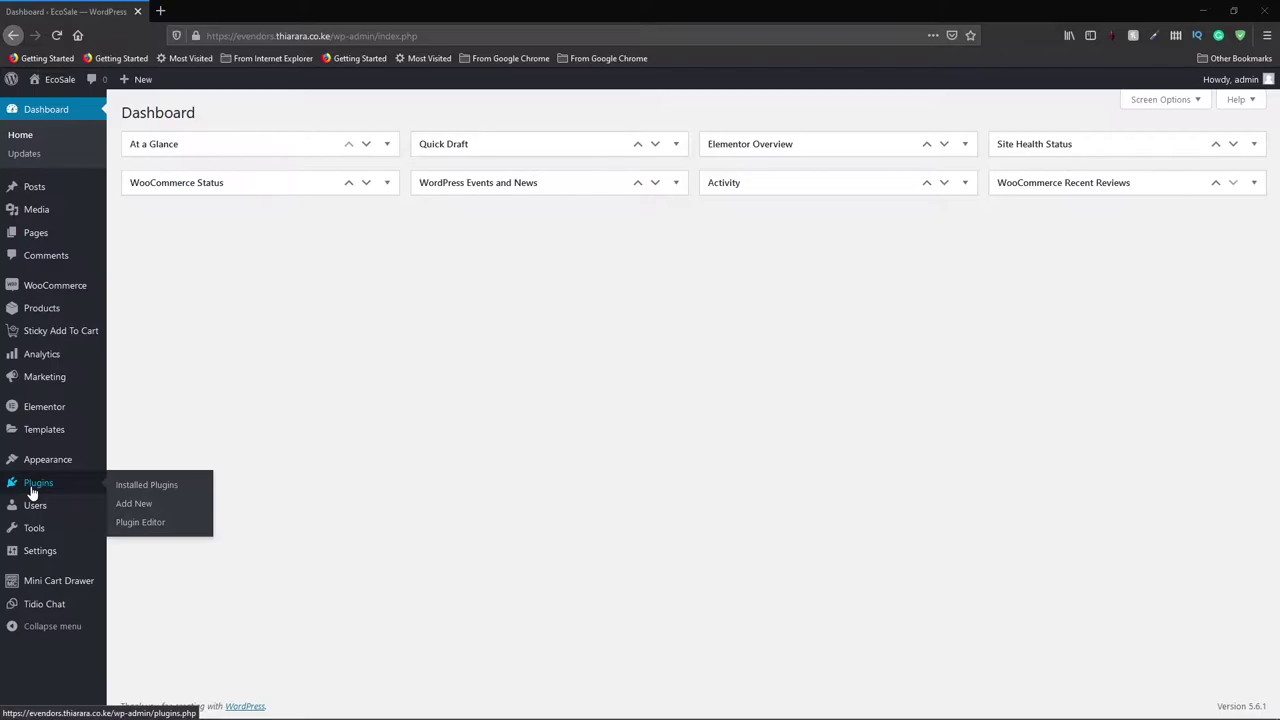
pyautogui.click(134, 505)
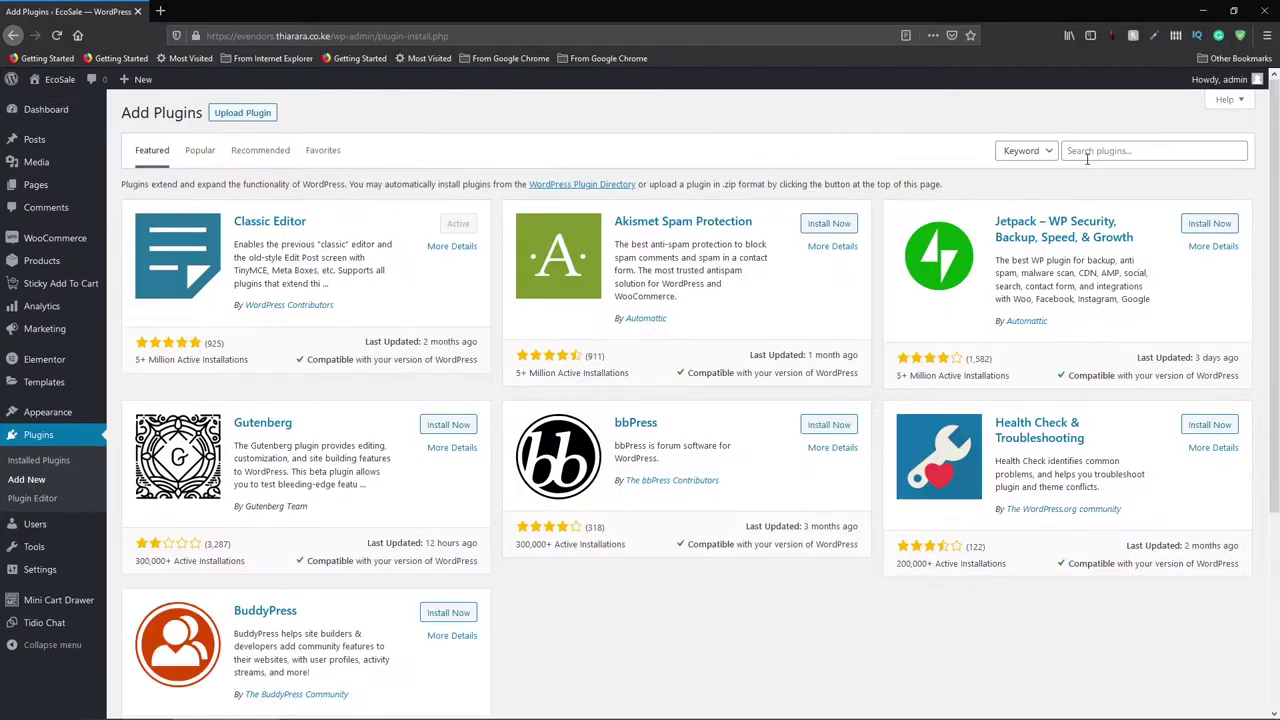
pyautogui.click(1087, 156)
pyautogui.write('Login/Signup Popup')
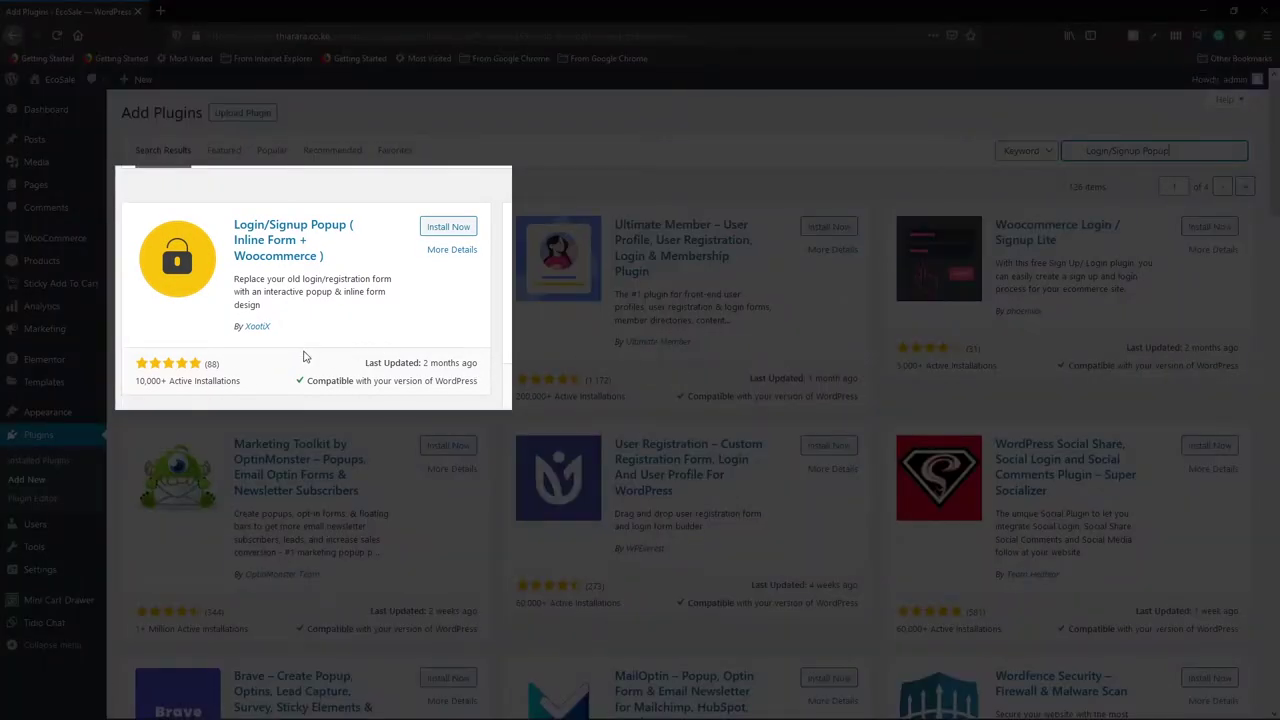
# Step: Install and activate the Login/Signup Popup plugin by XootiX
pyautogui.doubleClick(260, 327)
pyautogui.click(230, 233)
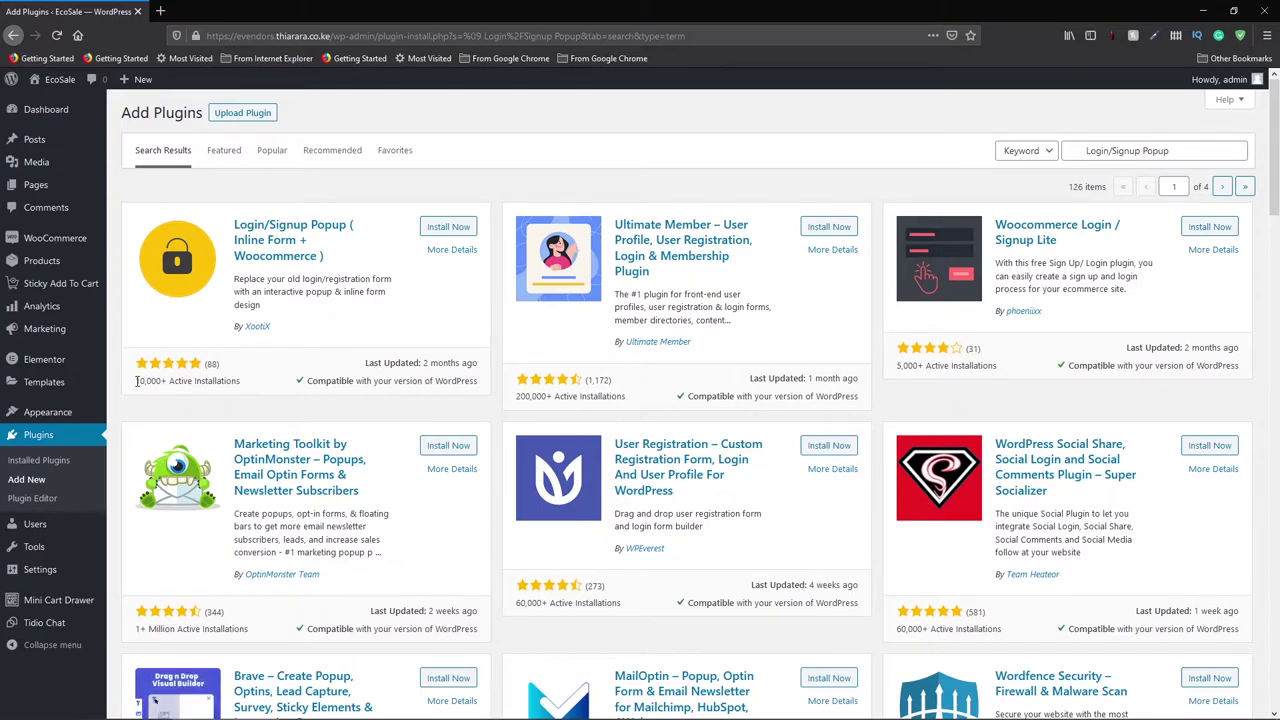
pyautogui.moveTo(136, 385); pyautogui.dragTo(152, 383)
pyautogui.click(442, 233)
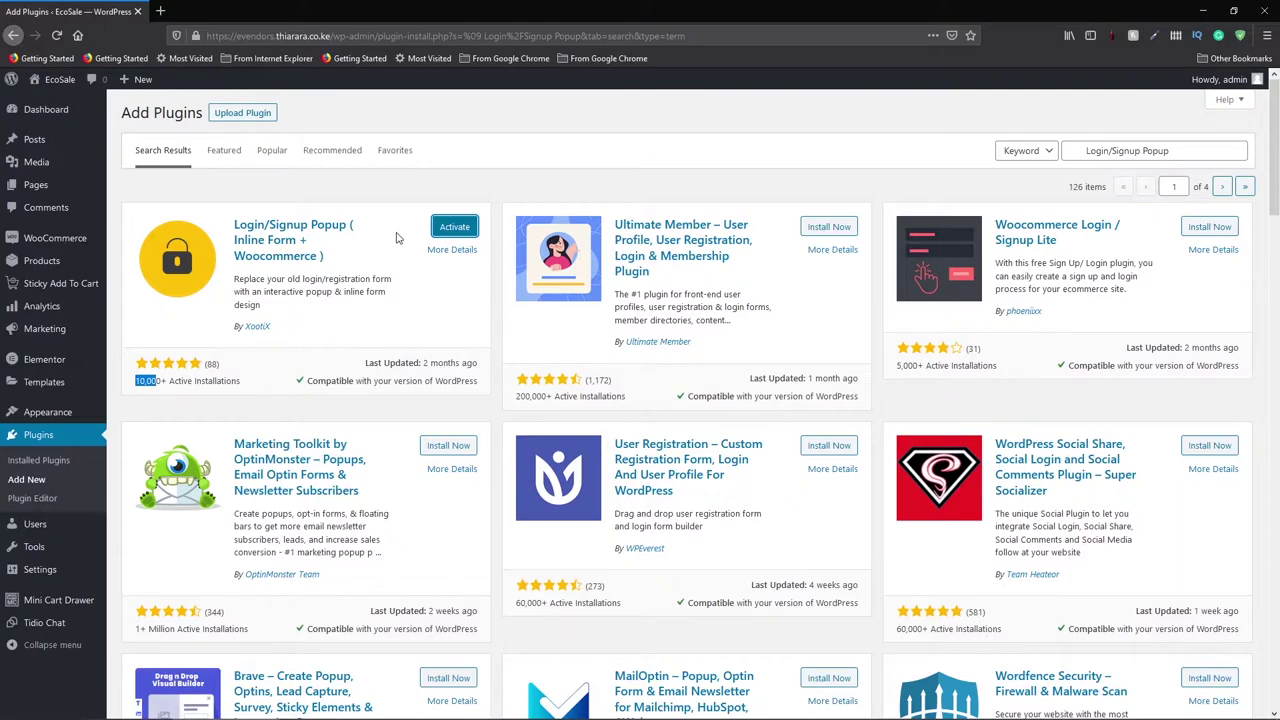
pyautogui.click(450, 230)
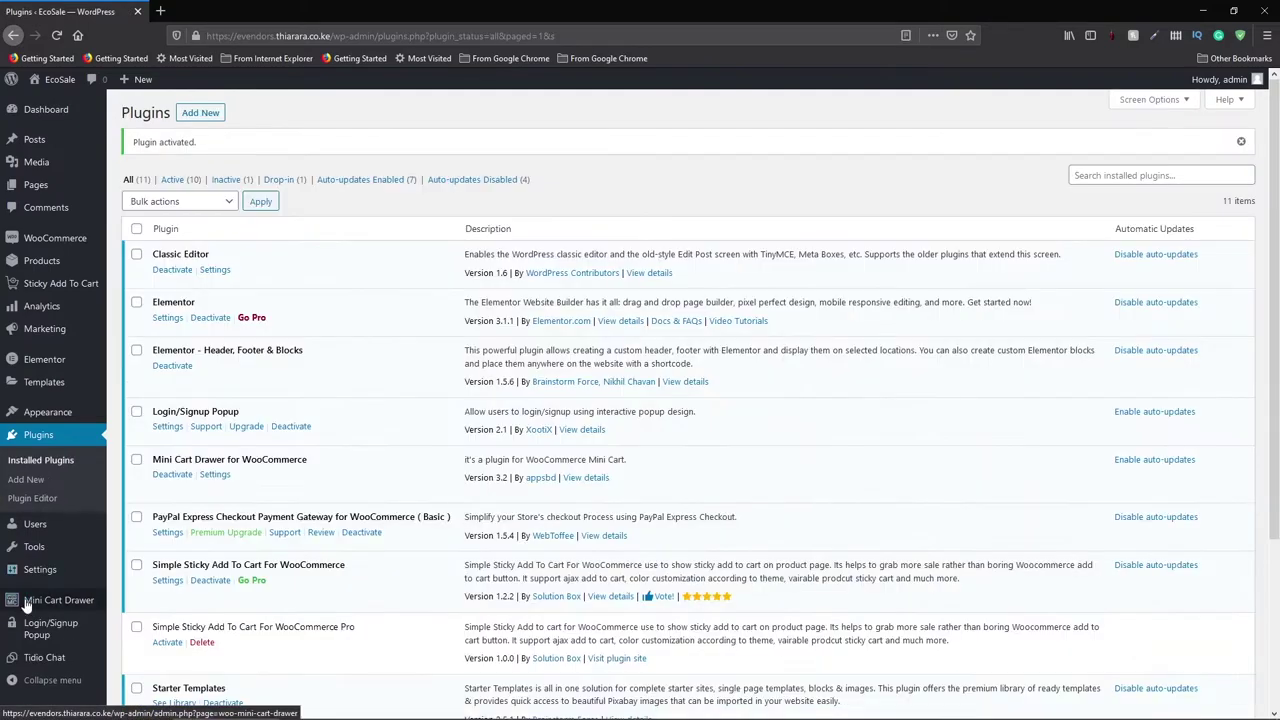
# Step: Open the Login/Signup Popup settings and look through the Style, Advanced, Info and Add-ons sections, ending on General
pyautogui.moveTo(24, 630)
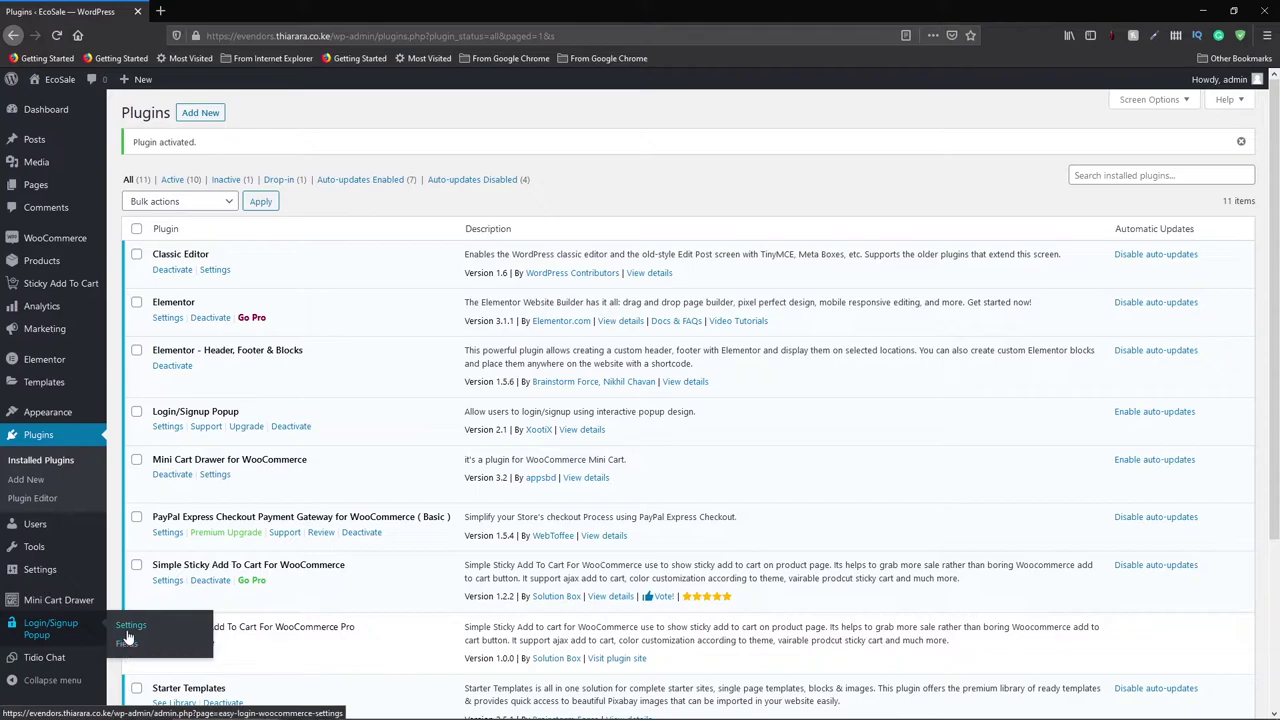
pyautogui.click(52, 638)
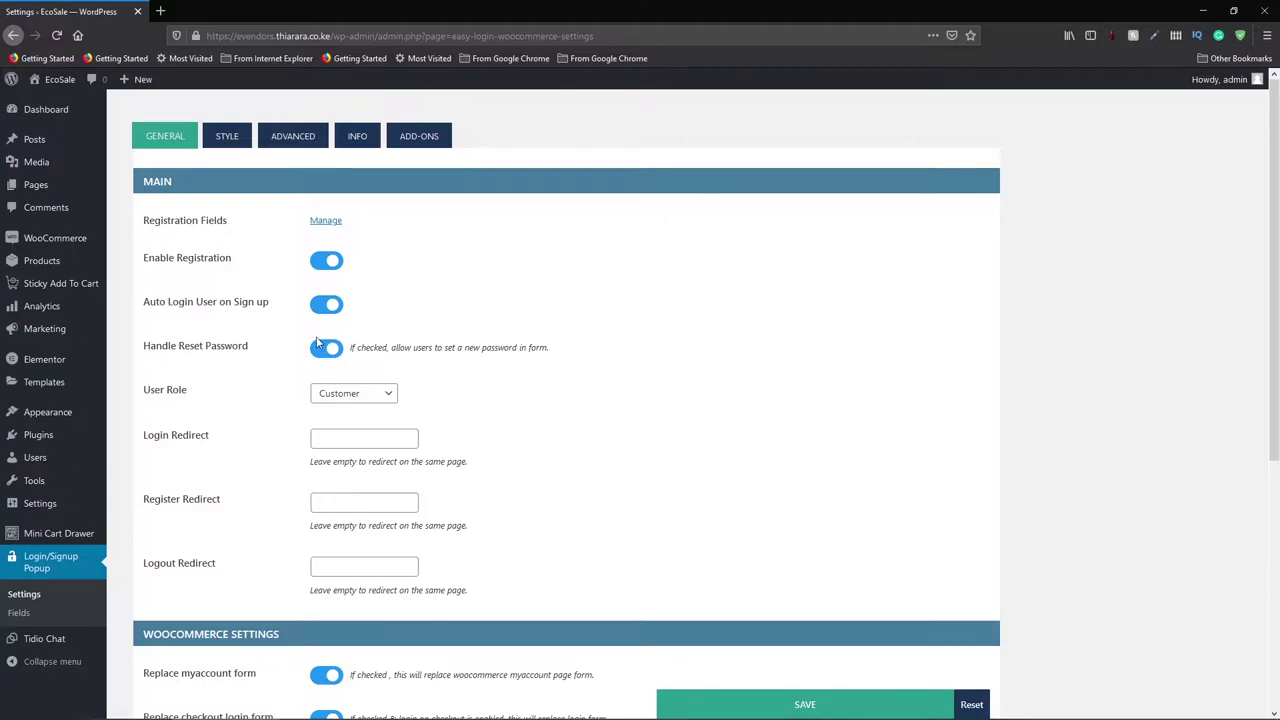
pyautogui.click(222, 140)
pyautogui.click(307, 142)
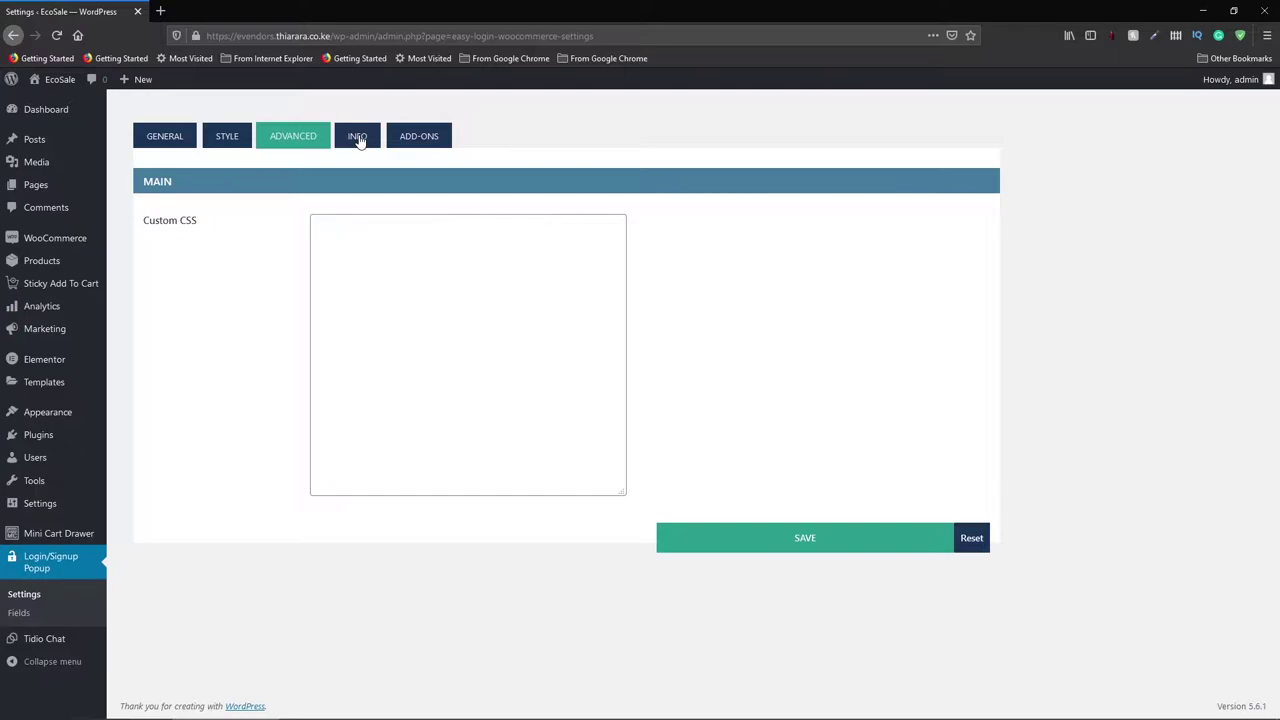
pyautogui.click(357, 137)
pyautogui.click(438, 141)
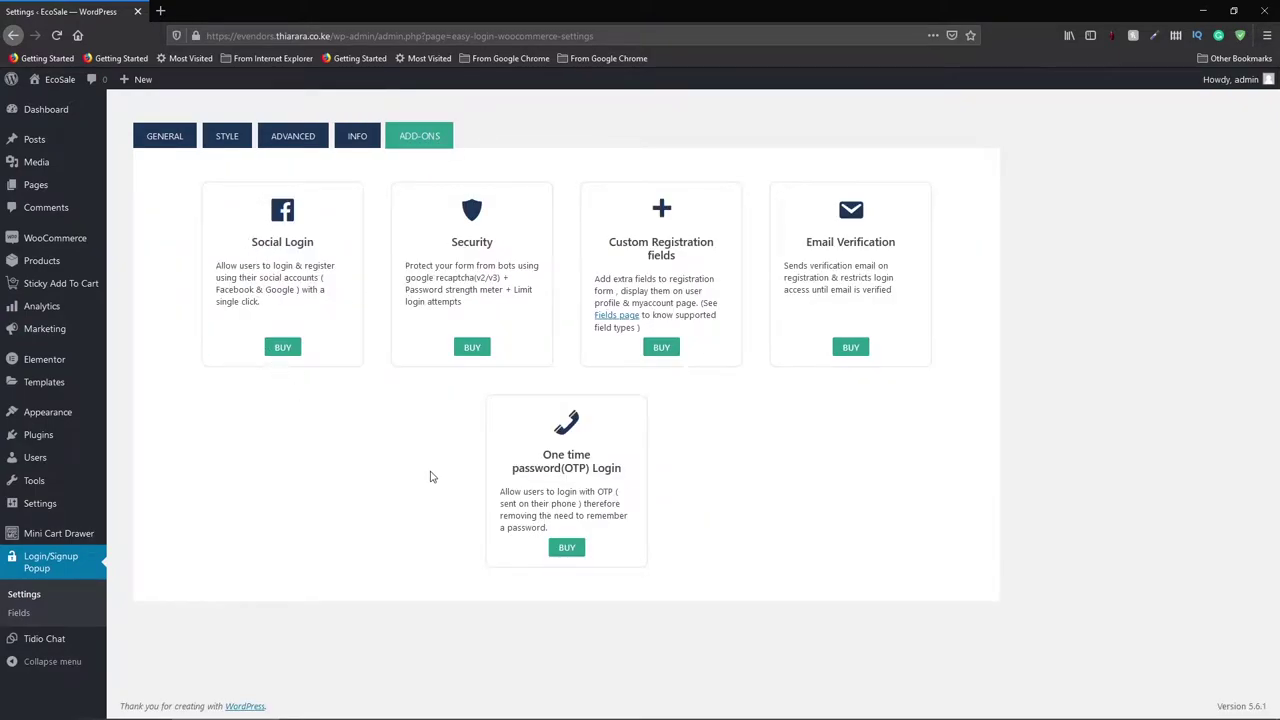
pyautogui.click(160, 140)
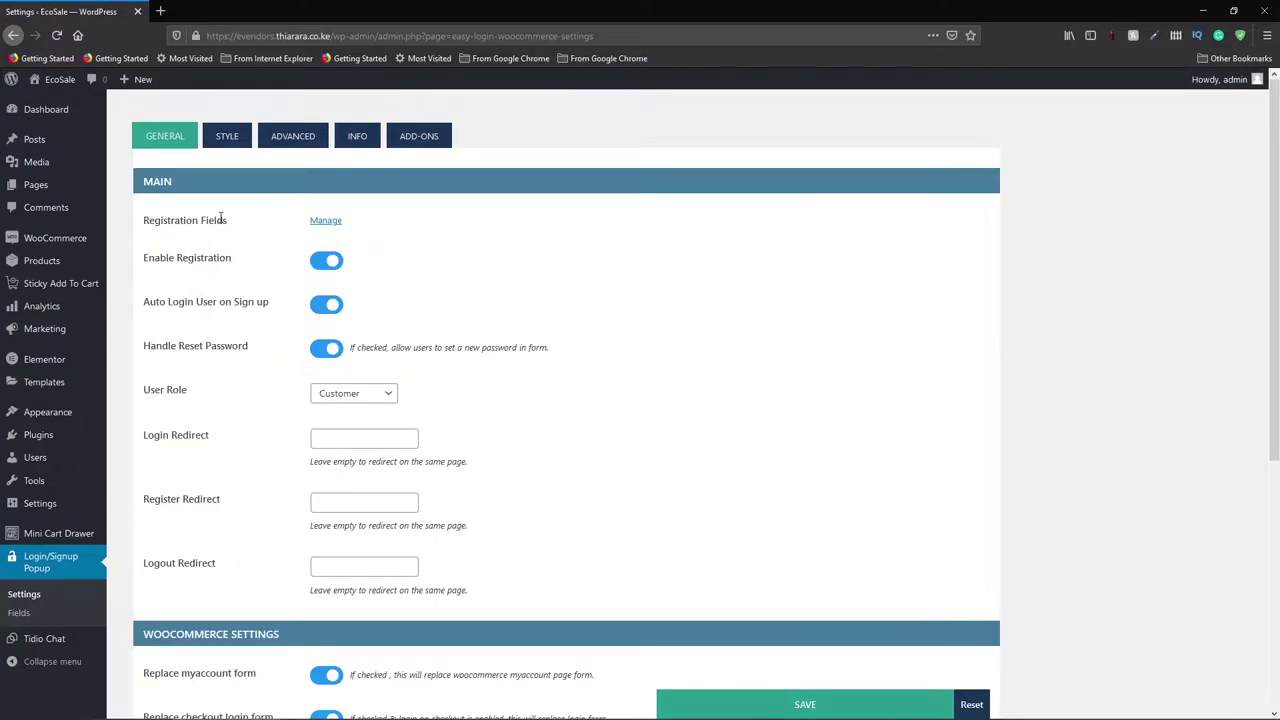
# Step: Review the plugin's registration fields, including User Email and Last Name, and return to the general settings
pyautogui.click(322, 221)
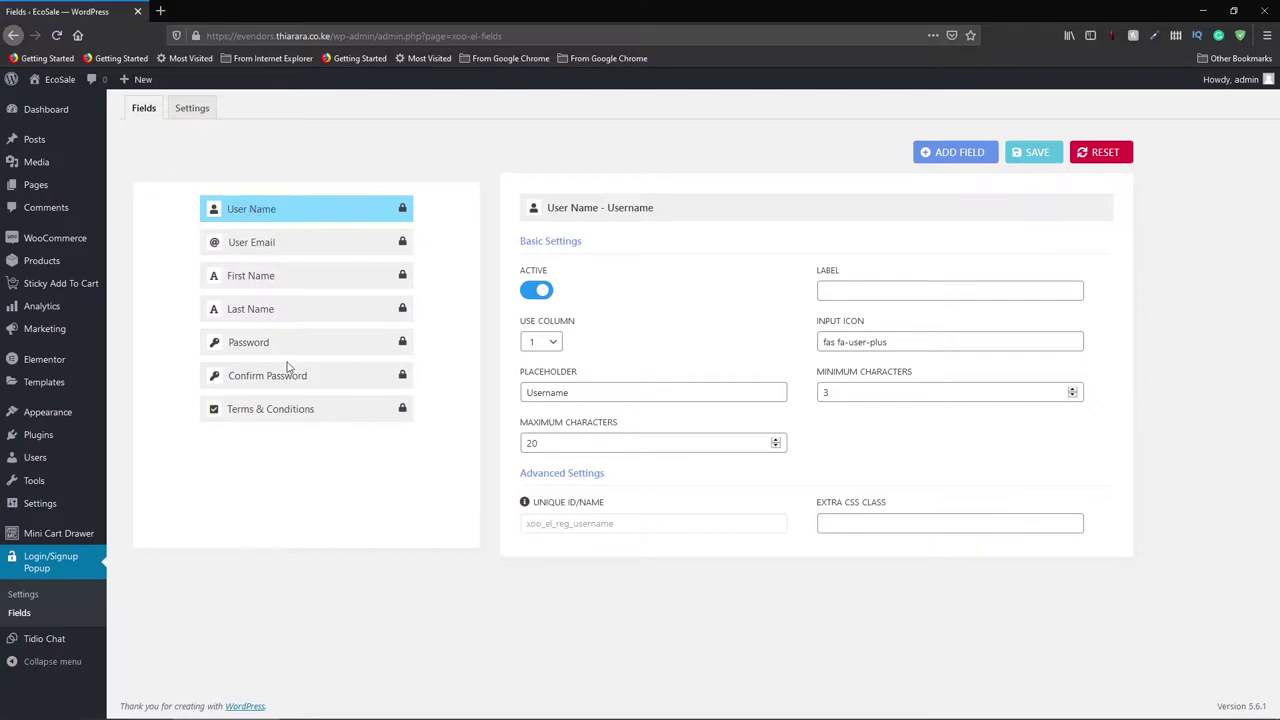
pyautogui.click(267, 248)
pyautogui.click(403, 312)
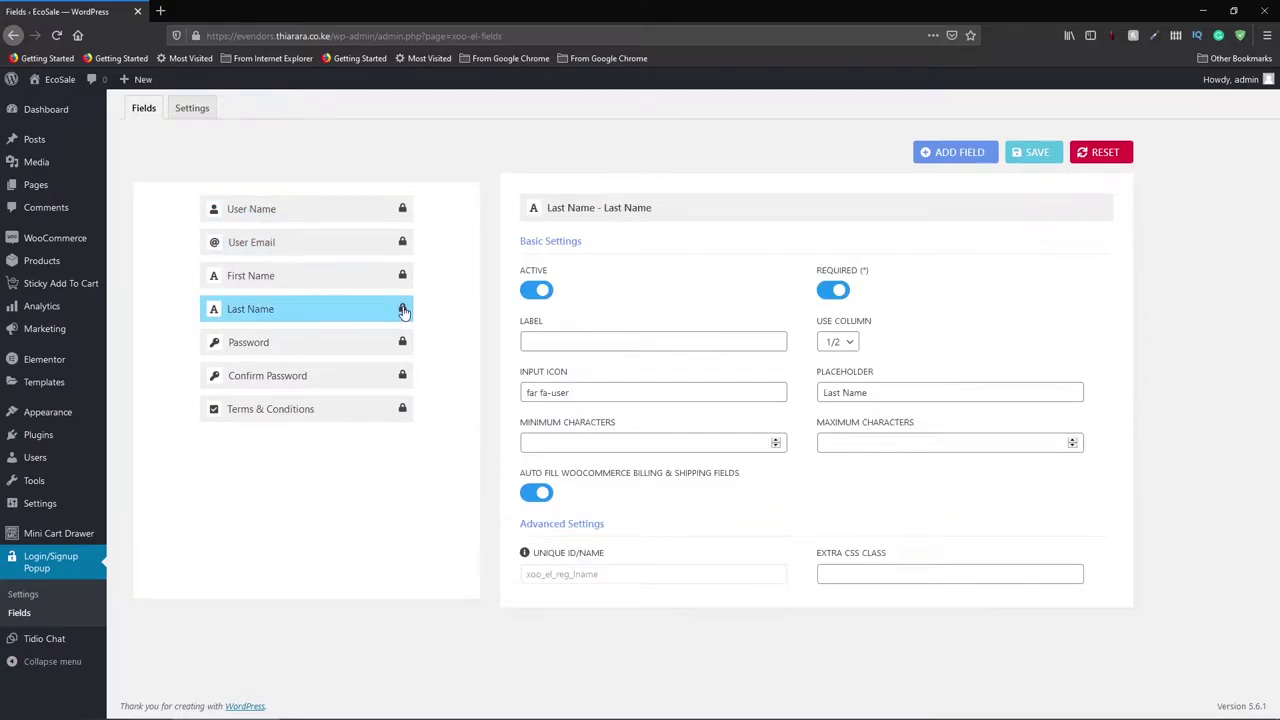
pyautogui.moveTo(403, 312)
pyautogui.mouseDown()
pyautogui.moveTo(351, 309)
pyautogui.moveTo(386, 309)
pyautogui.mouseUp()
pyautogui.moveTo(355, 270); pyautogui.dragTo(369, 312)
pyautogui.moveTo(317, 356)
pyautogui.mouseDown()
pyautogui.moveTo(326, 374)
pyautogui.moveTo(340, 363)
pyautogui.mouseUp()
pyautogui.click(192, 108)
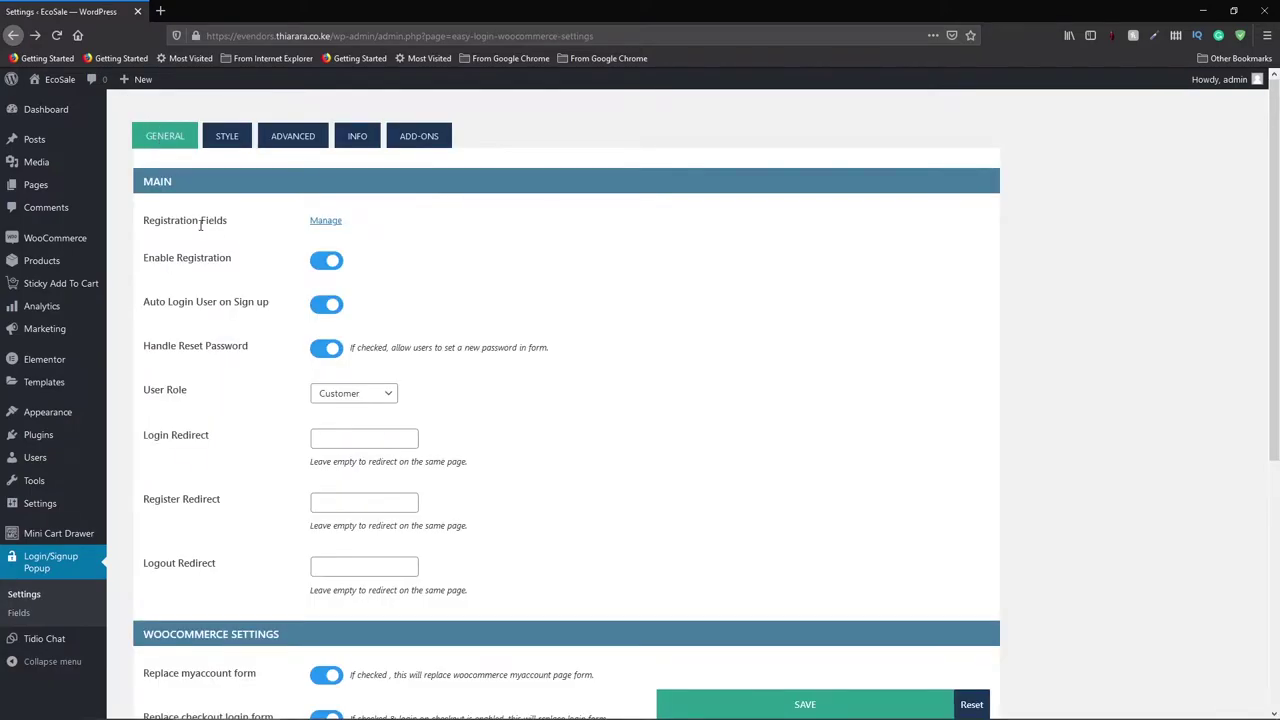
# Step: Review the registration options and choose Customer as the user role for new sign-ups
pyautogui.moveTo(241, 225); pyautogui.dragTo(141, 223)
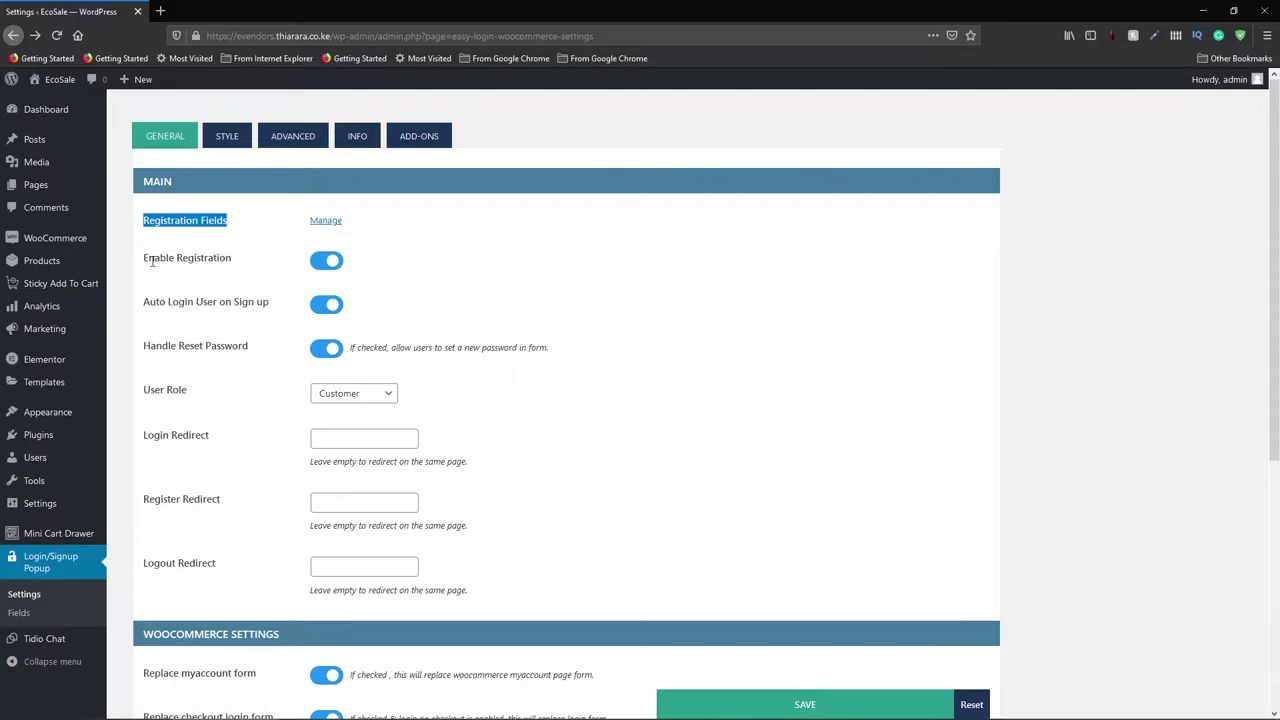
pyautogui.moveTo(143, 260); pyautogui.dragTo(233, 258)
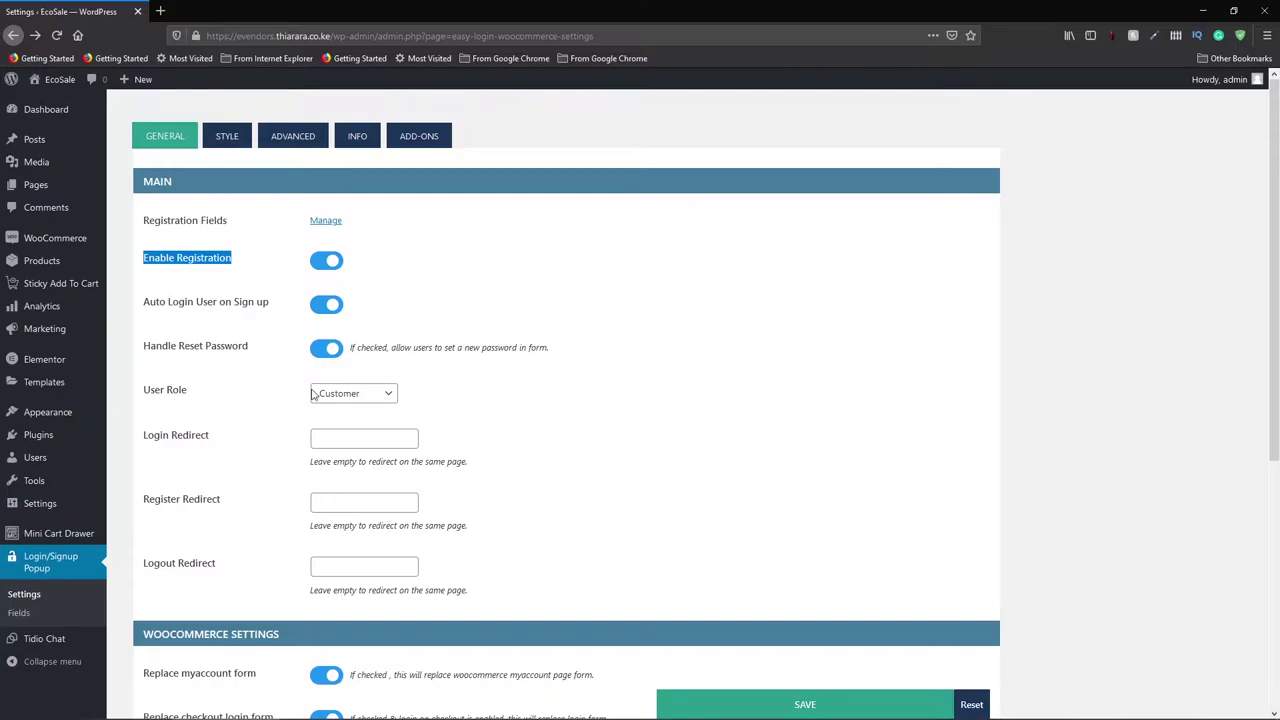
pyautogui.click(347, 396)
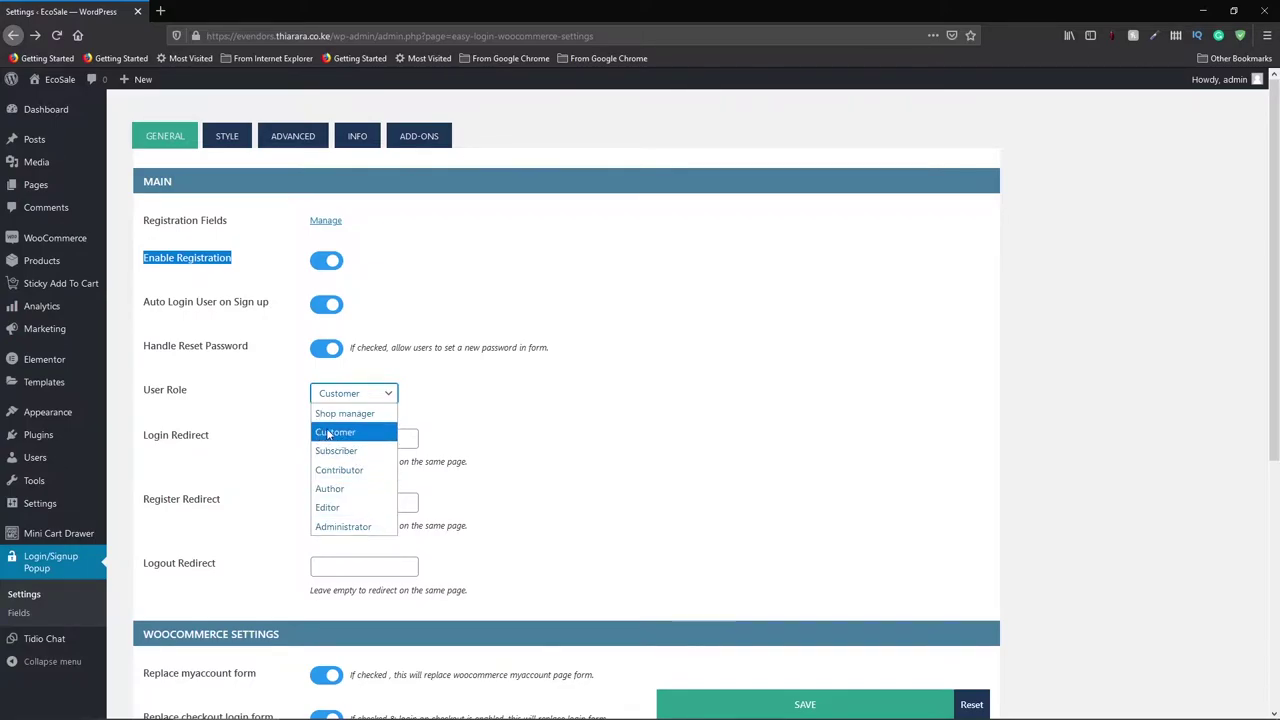
pyautogui.click(348, 436)
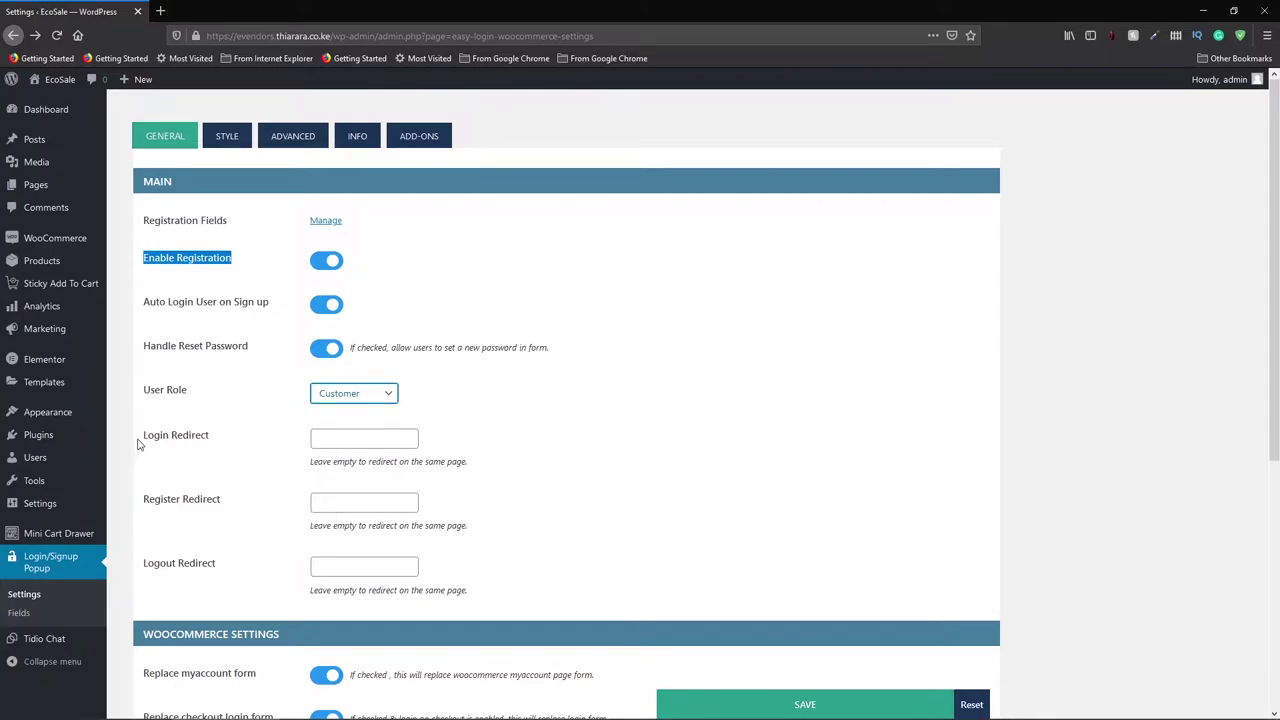
# Step: Open the store's front end in a new tab, go to the Shop page and copy its address
pyautogui.click(345, 438)
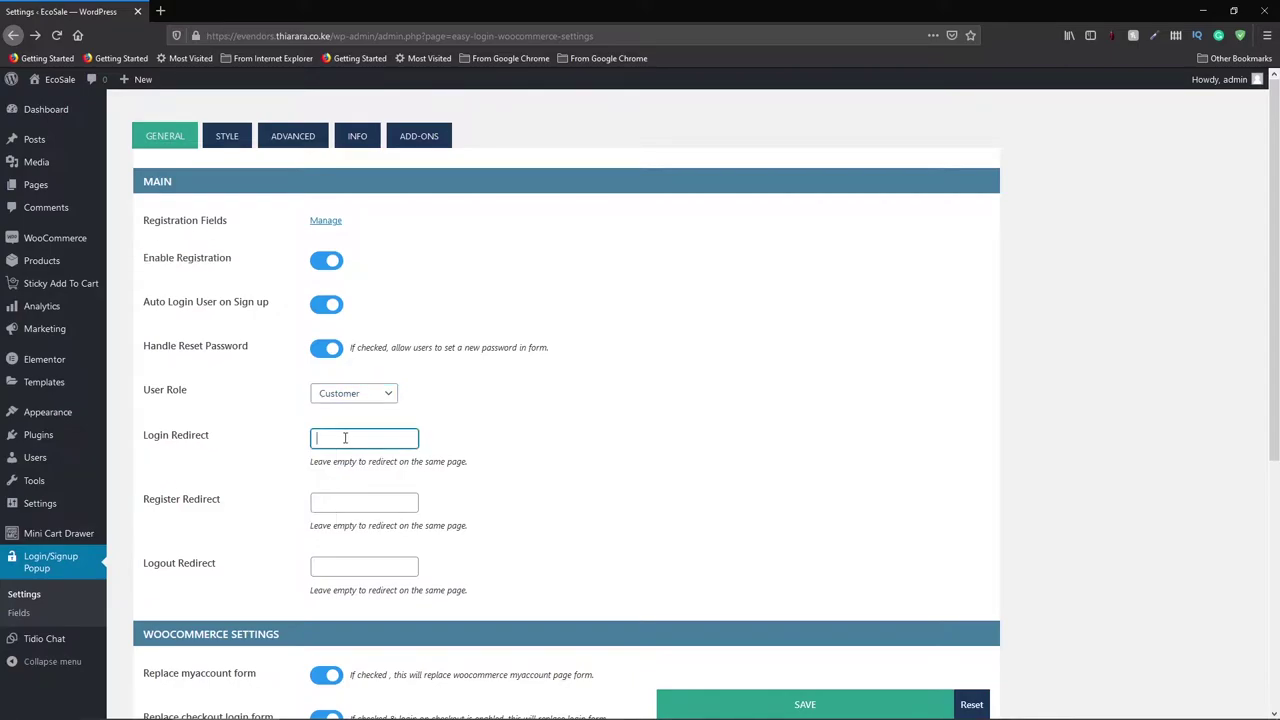
pyautogui.rightClick(66, 82)
pyautogui.click(114, 93)
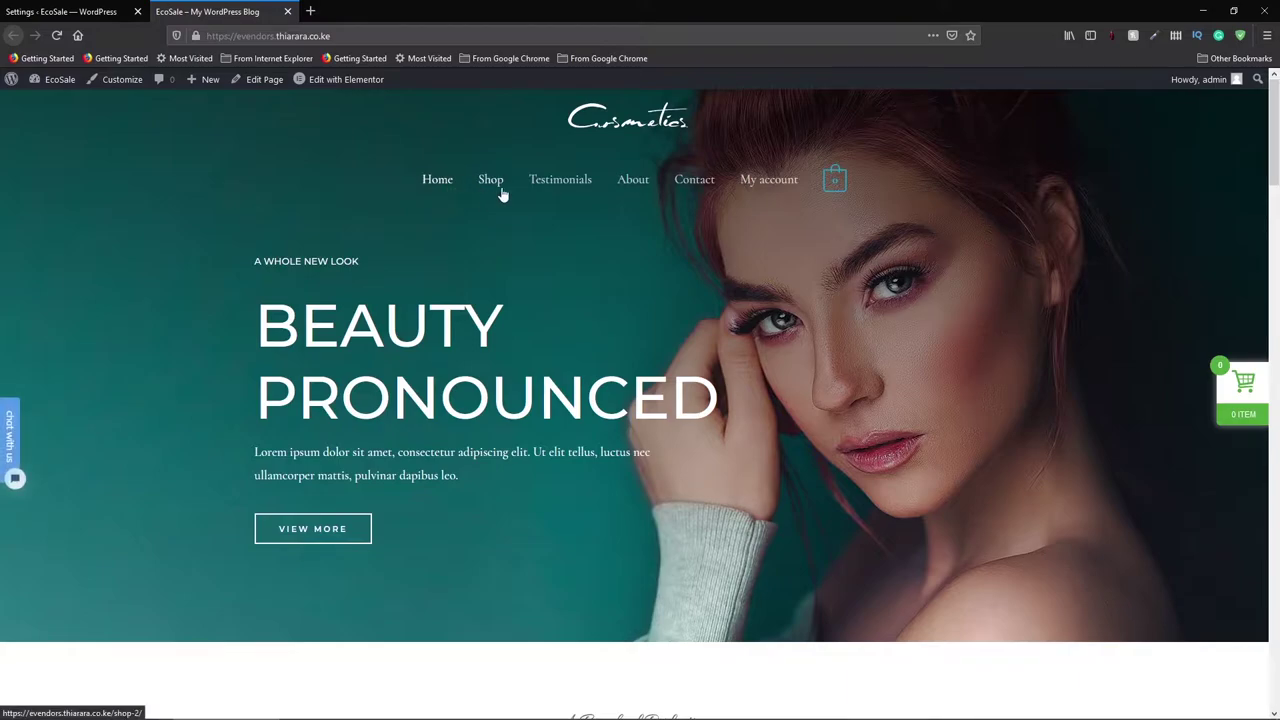
pyautogui.click(347, 35)
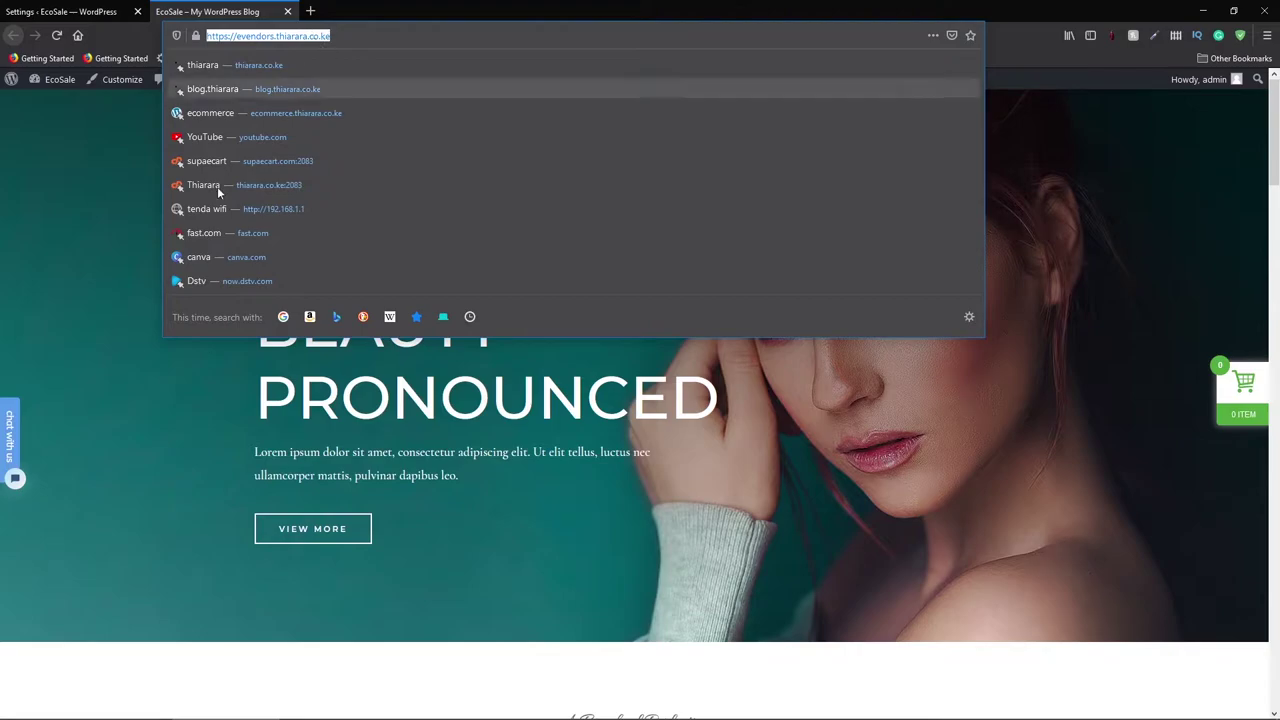
pyautogui.click(69, 229)
pyautogui.click(489, 180)
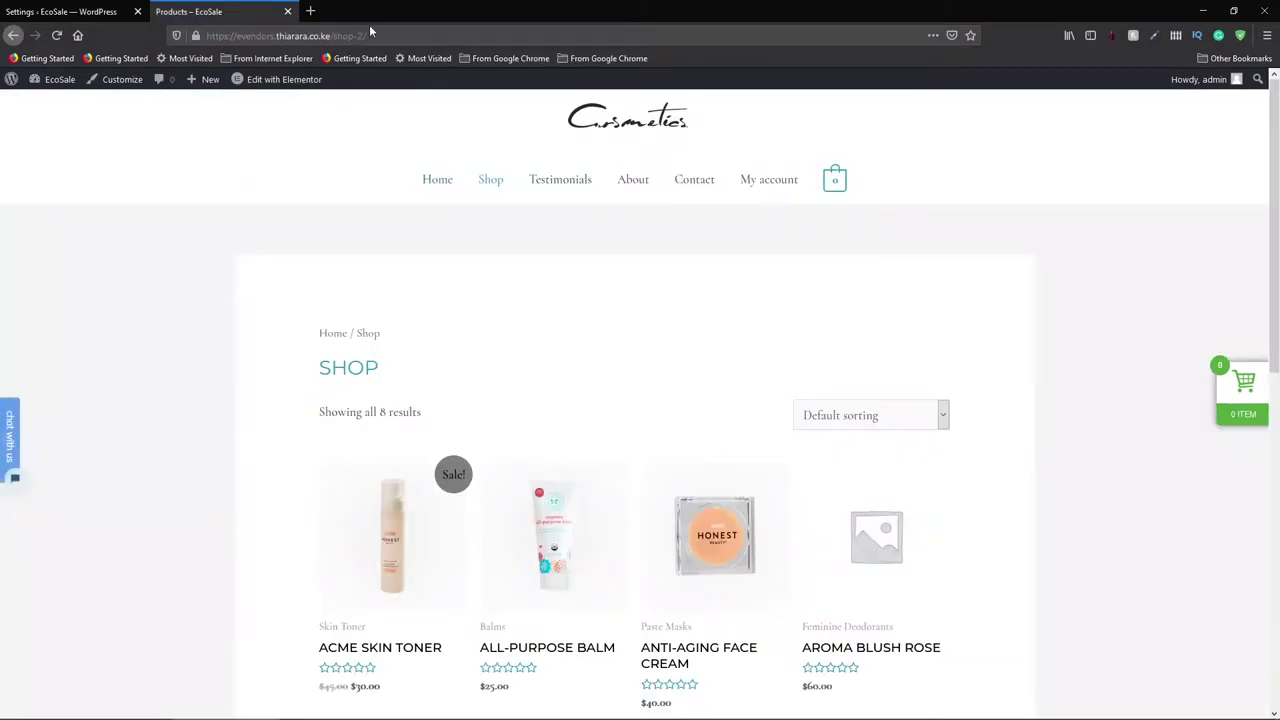
pyautogui.click(373, 38)
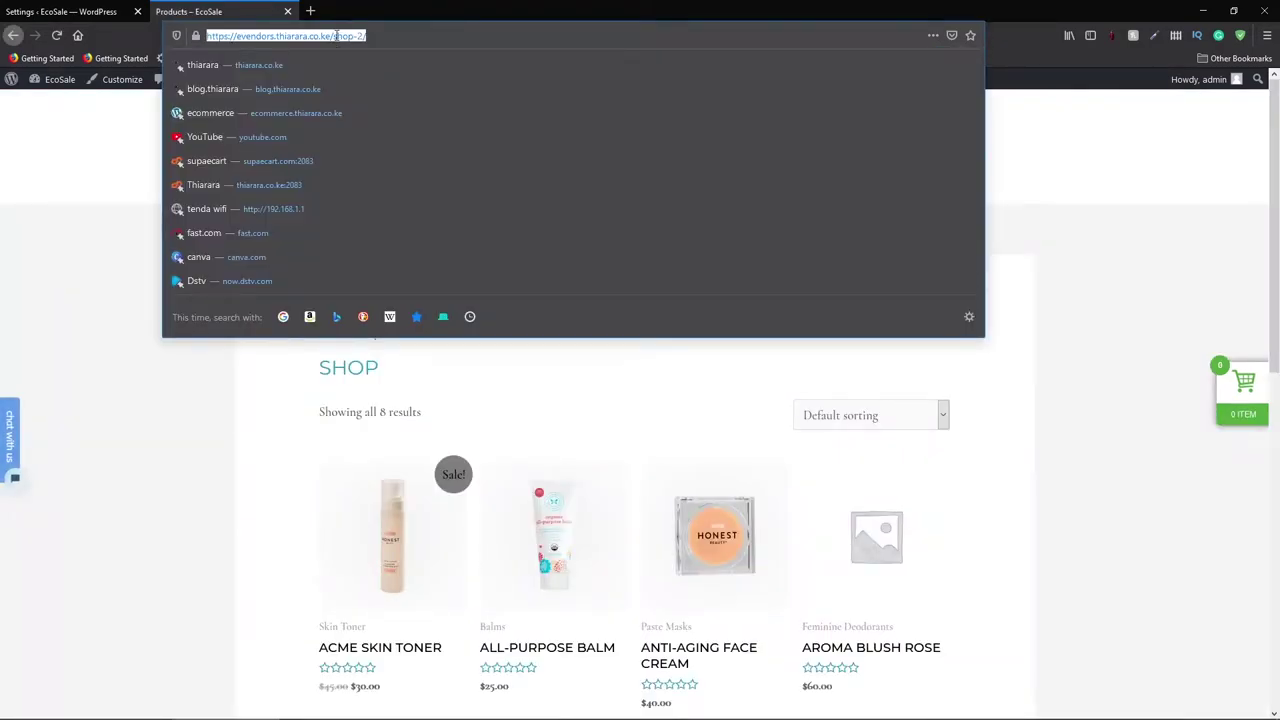
pyautogui.rightClick(337, 36)
pyautogui.click(370, 80)
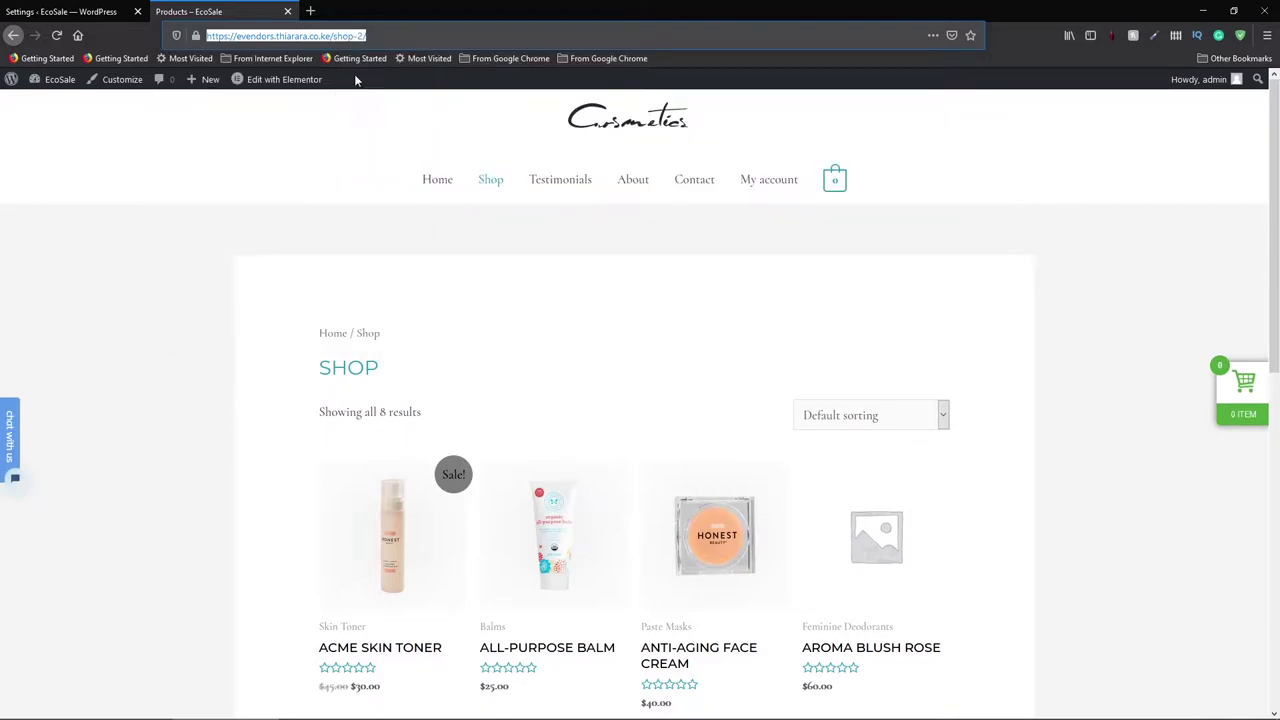
# Step: Paste the copied Shop page address as the Login Redirect in the plugin's general settings
pyautogui.click(77, 13)
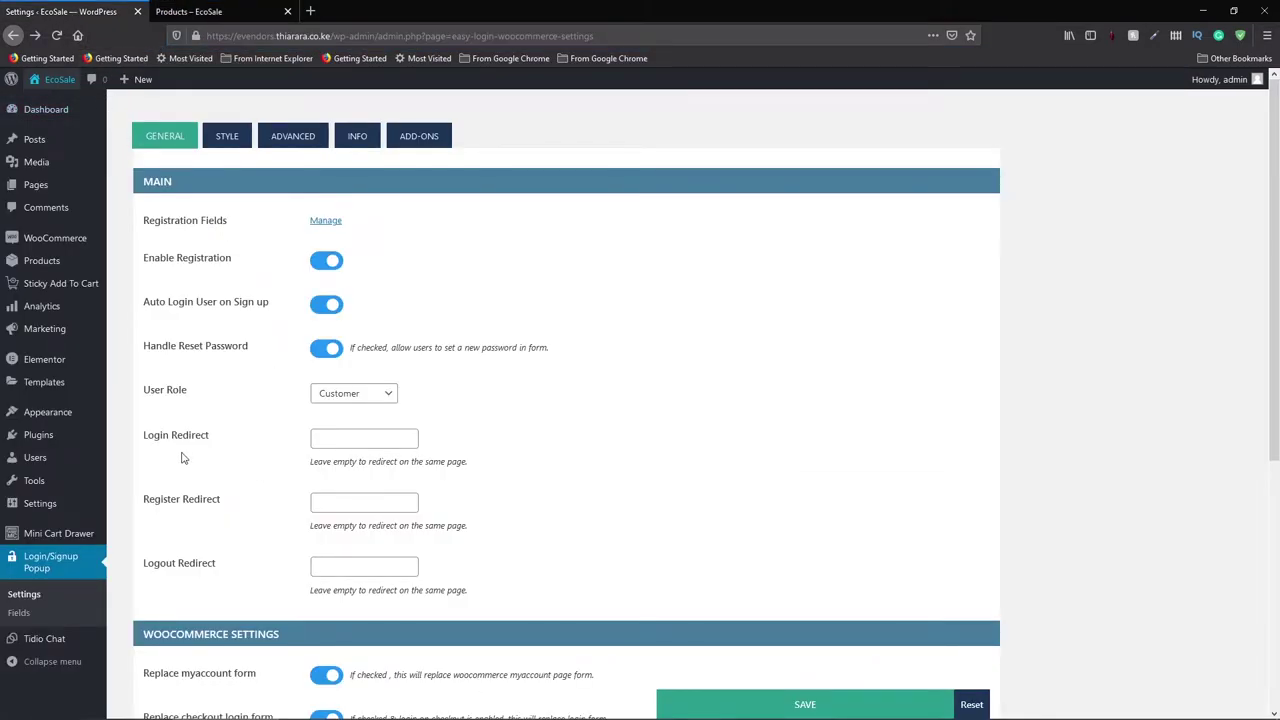
pyautogui.click(336, 448)
pyautogui.rightClick(336, 448)
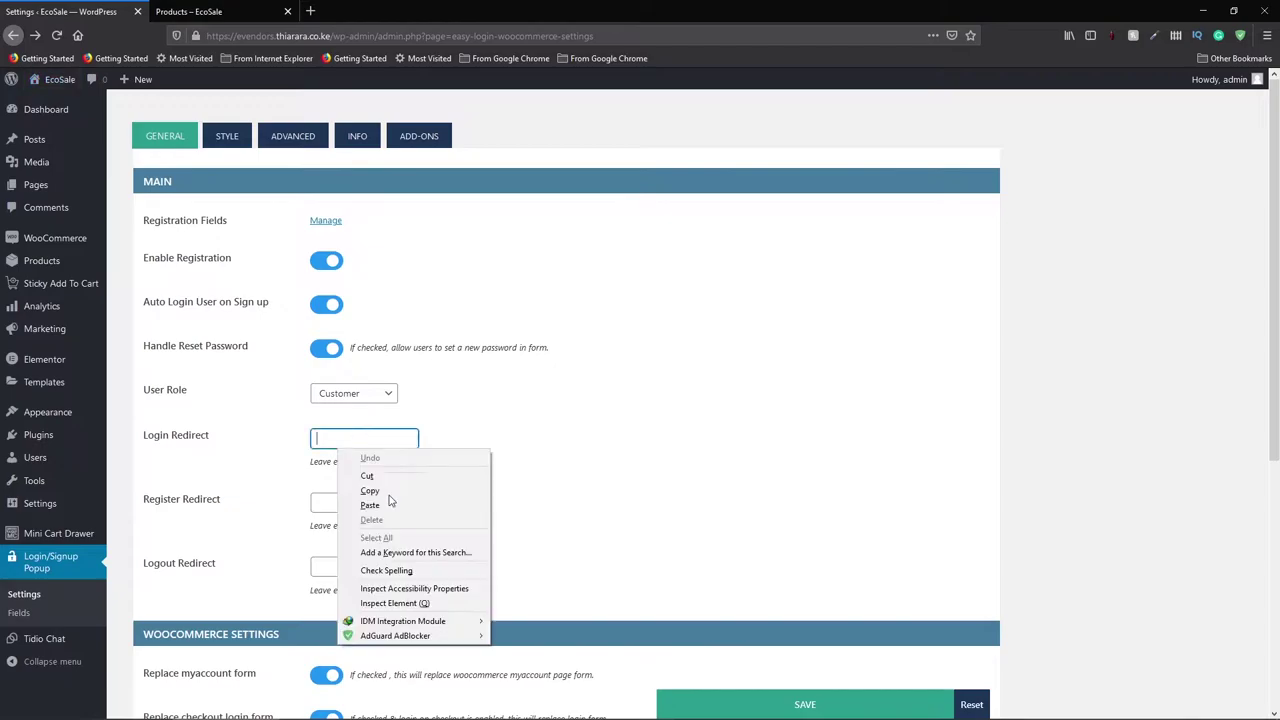
pyautogui.click(387, 501)
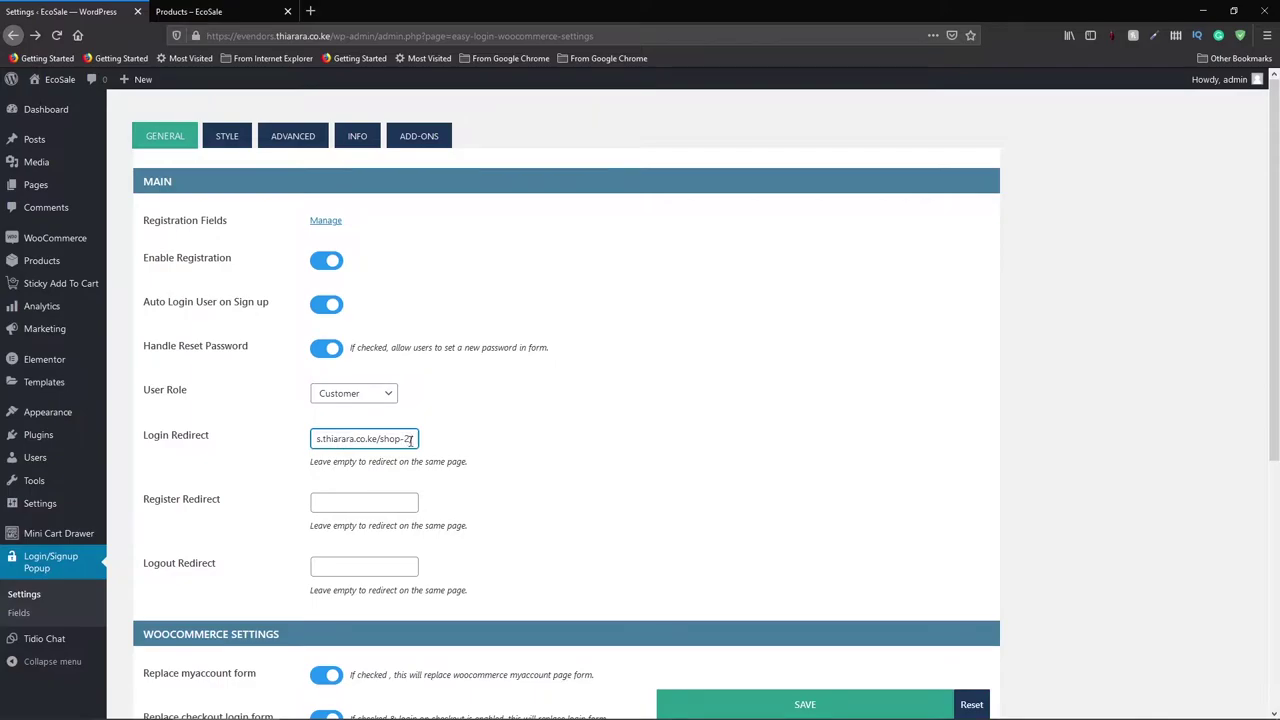
# Step: Clear the Login Redirect address so it is left empty
pyautogui.moveTo(407, 438); pyautogui.dragTo(258, 434)
pyautogui.press('End')
pyautogui.hotkey('shift', 'Left')
pyautogui.hotkey('ctrl', 'a')
pyautogui.press('BackSpace')
# Step: Set the Register Redirect to the store's my-account page address, and view the My account page before returning to the settings
pyautogui.moveTo(246, 506); pyautogui.dragTo(137, 505)
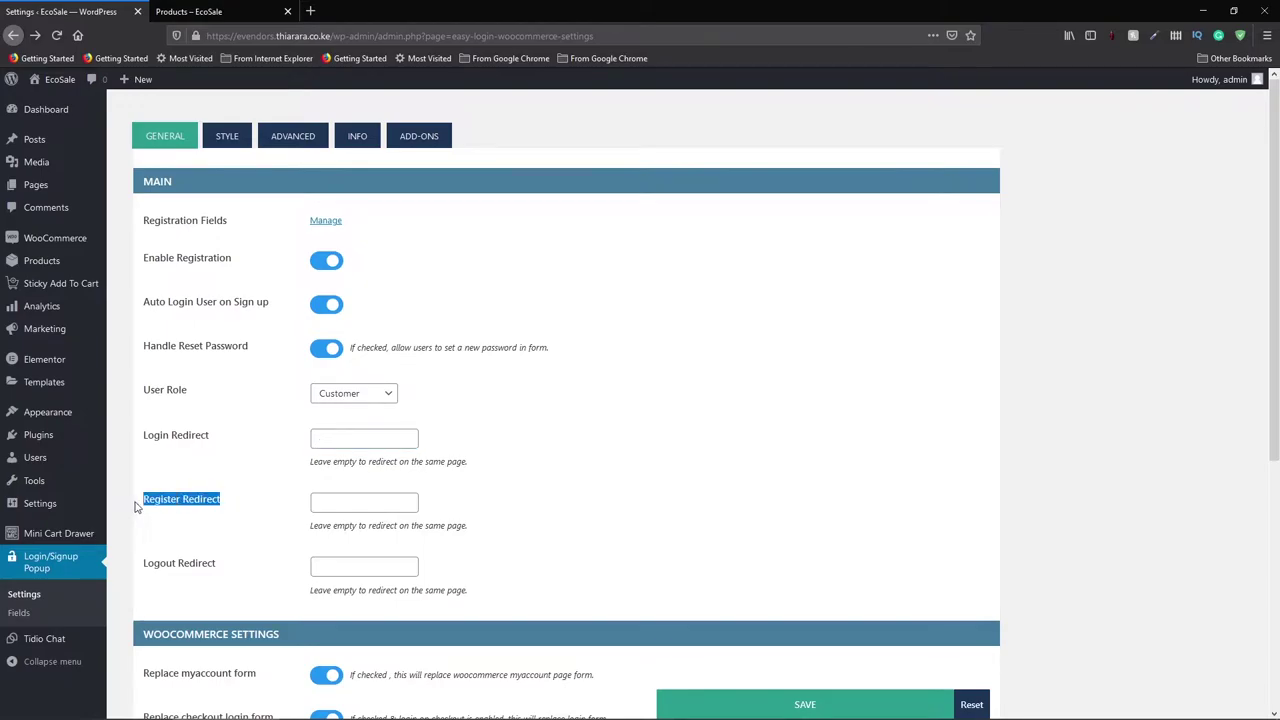
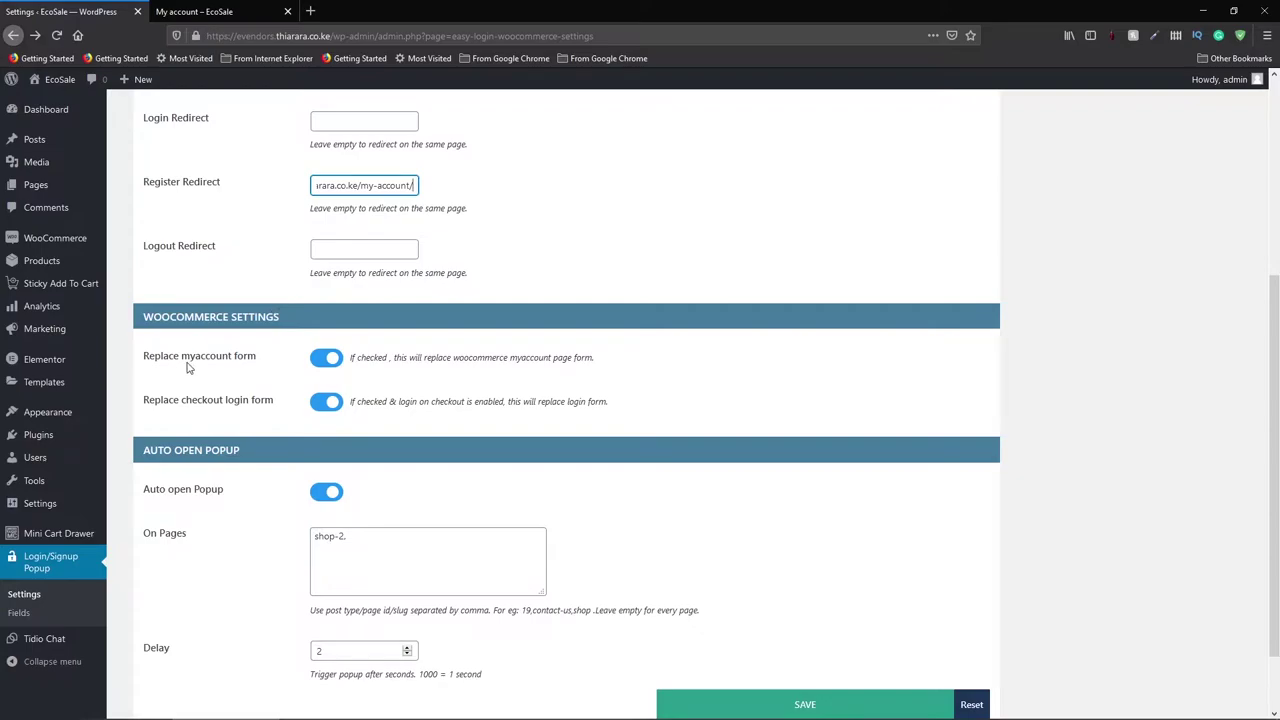
pyautogui.click(194, 11)
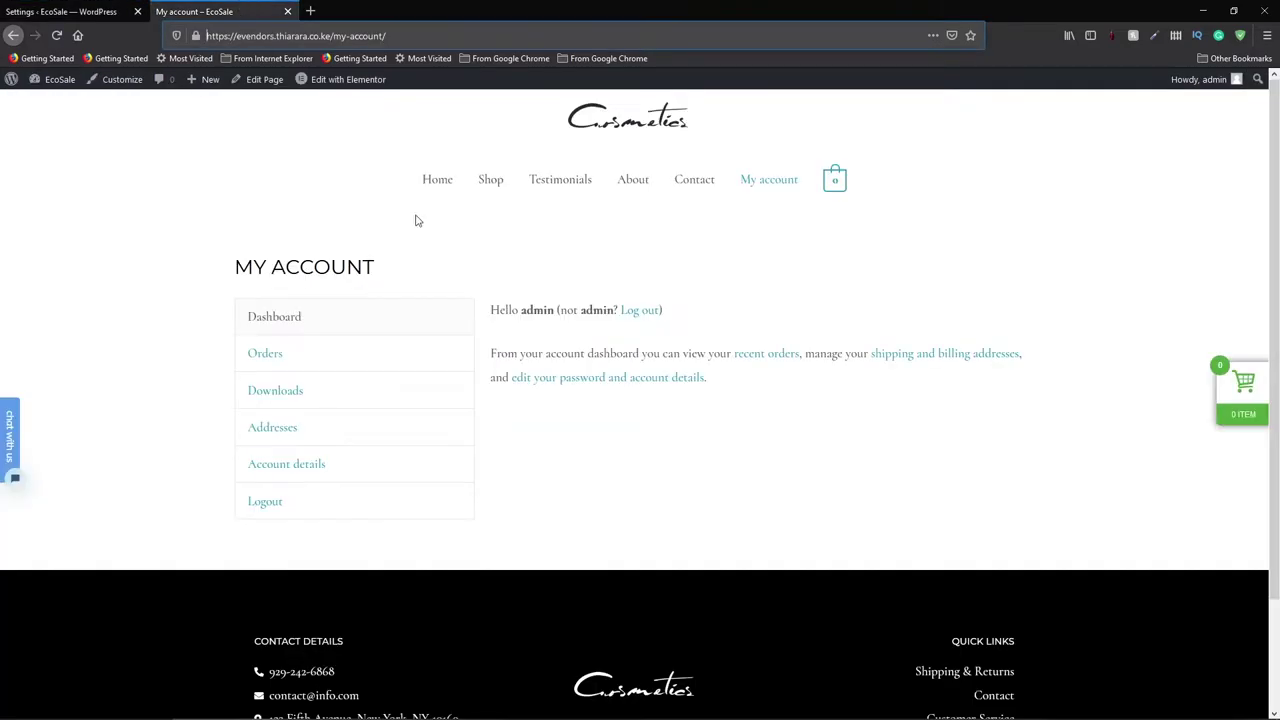
pyautogui.click(65, 11)
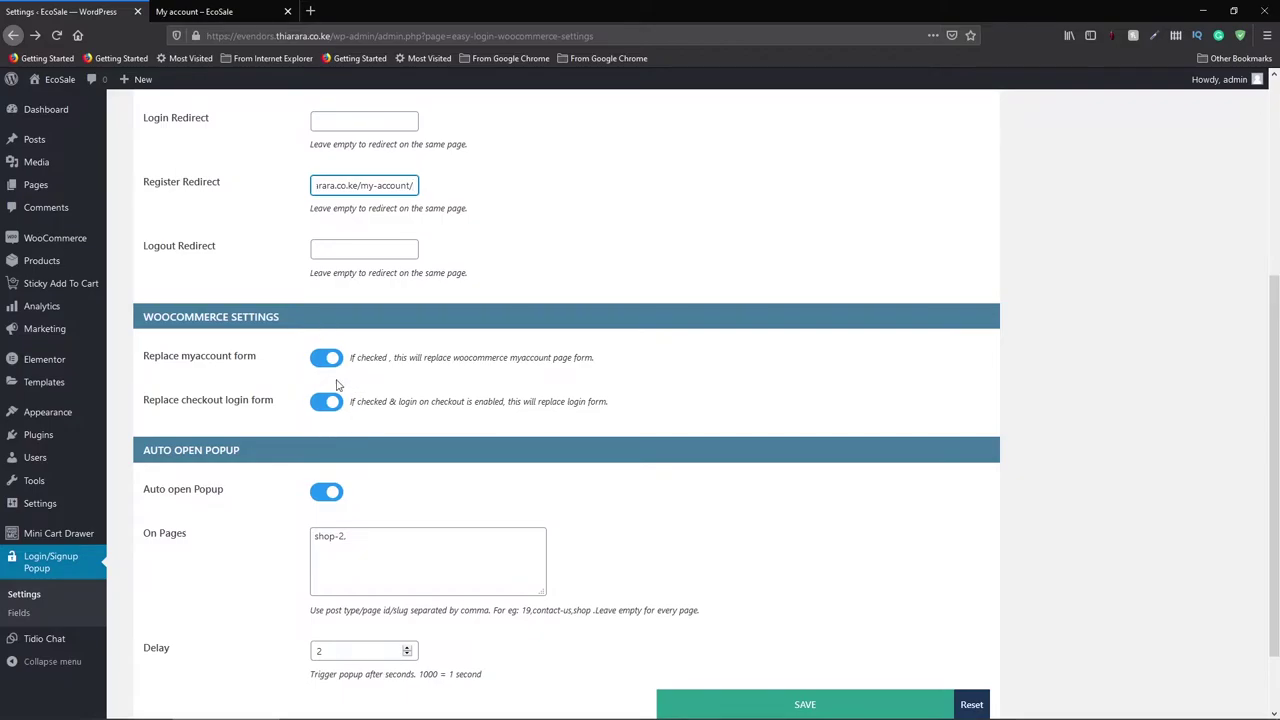
# Step: Replace the pages for the auto-open popup with "home," and save the settings
pyautogui.scroll(-2, 239, 508)
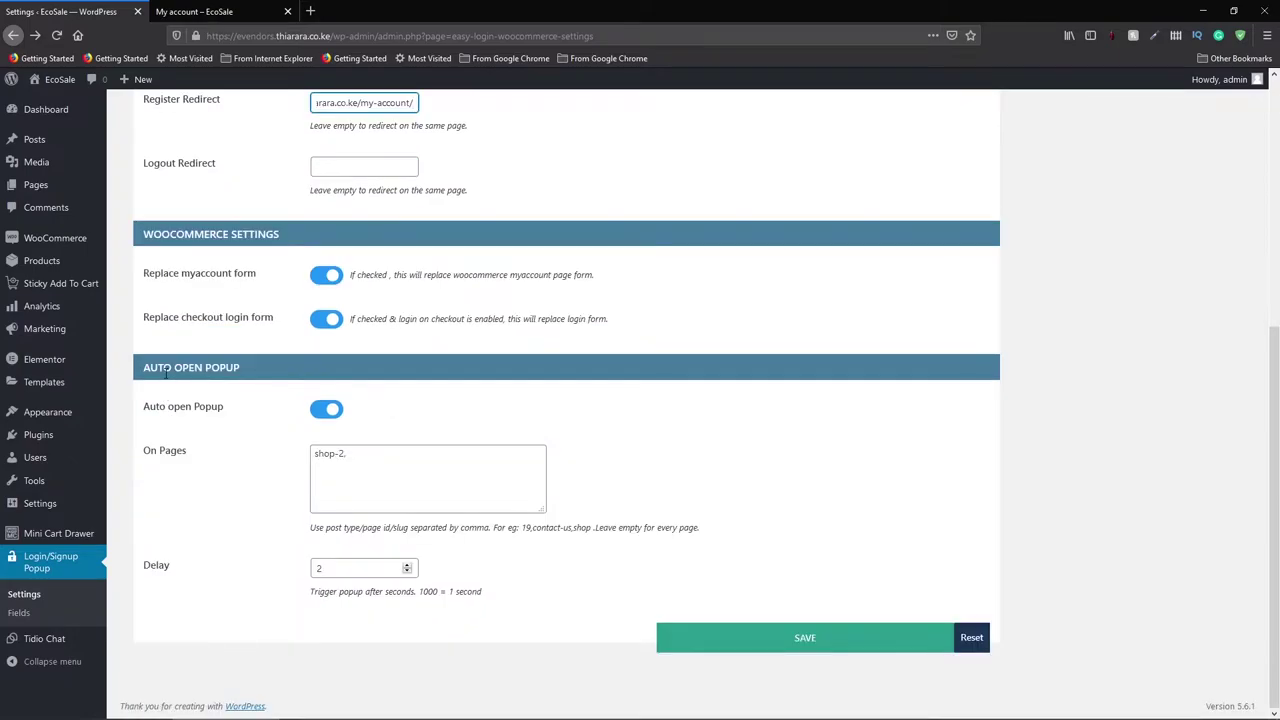
pyautogui.moveTo(357, 452); pyautogui.dragTo(282, 461)
pyautogui.press('BackSpace')
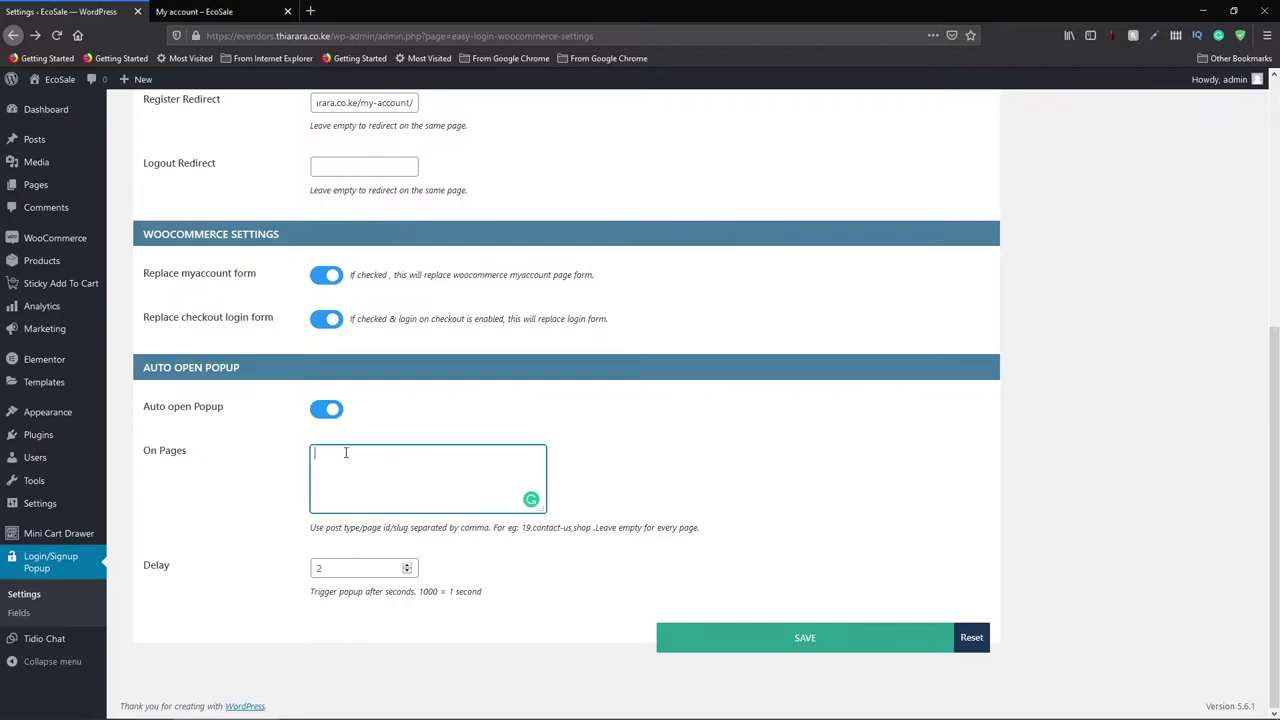
pyautogui.write('ome,')
pyautogui.click(752, 648)
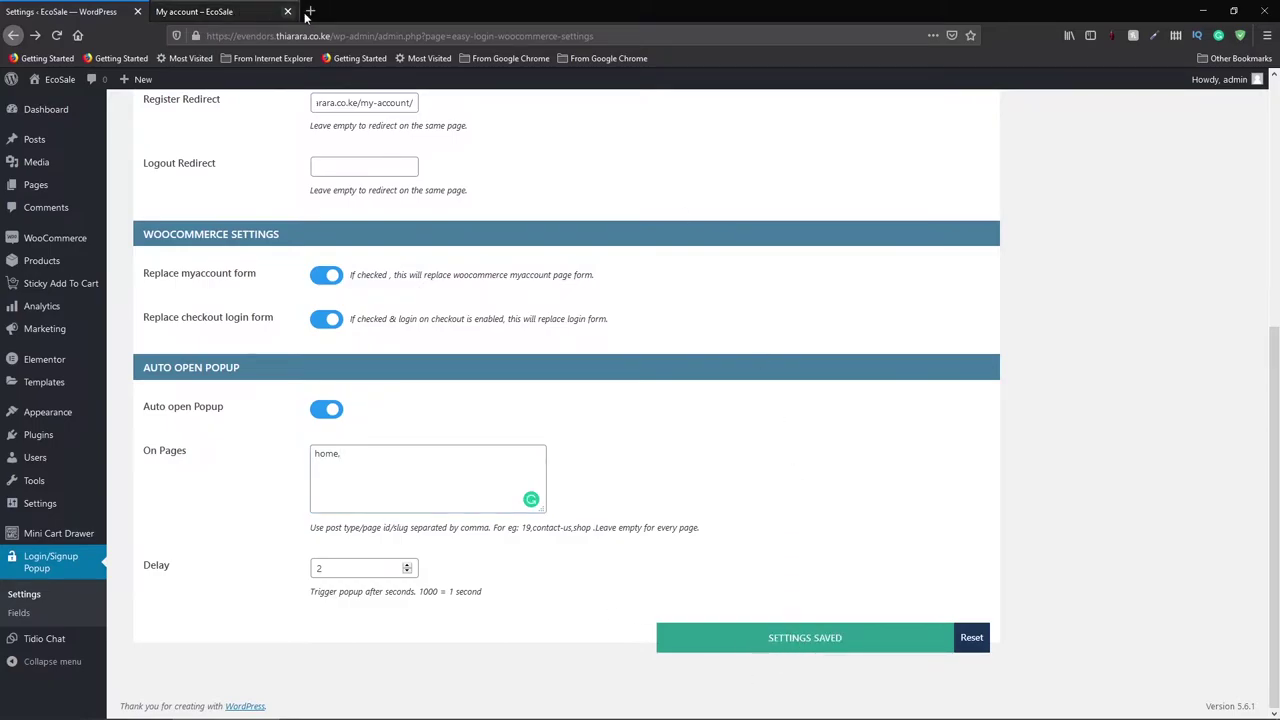
pyautogui.rightClick(239, 11)
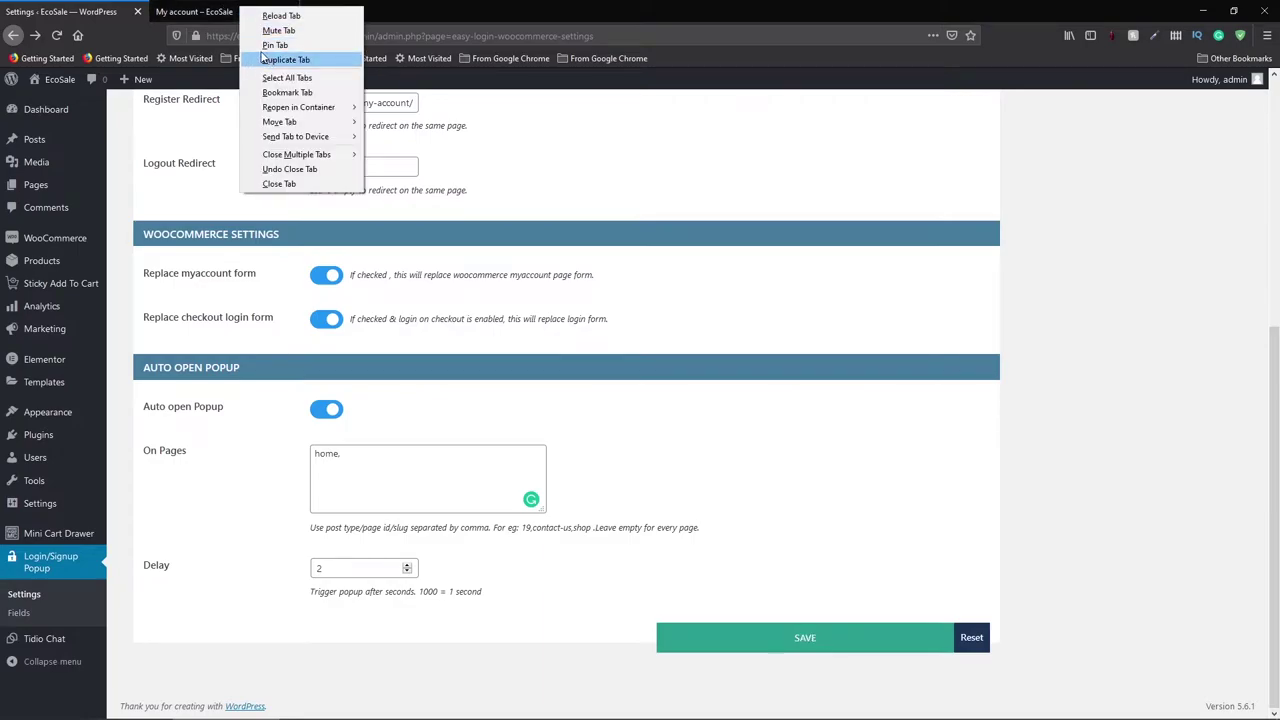
pyautogui.click(200, 12)
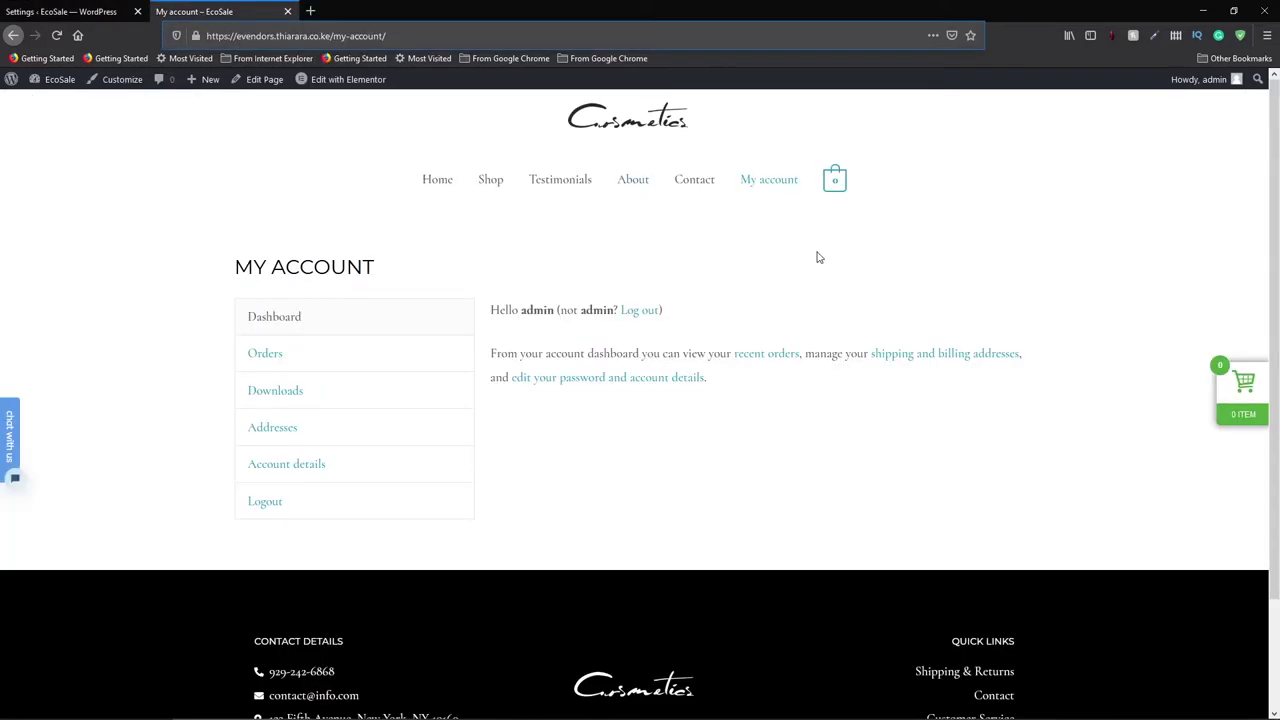
pyautogui.rightClick(52, 12)
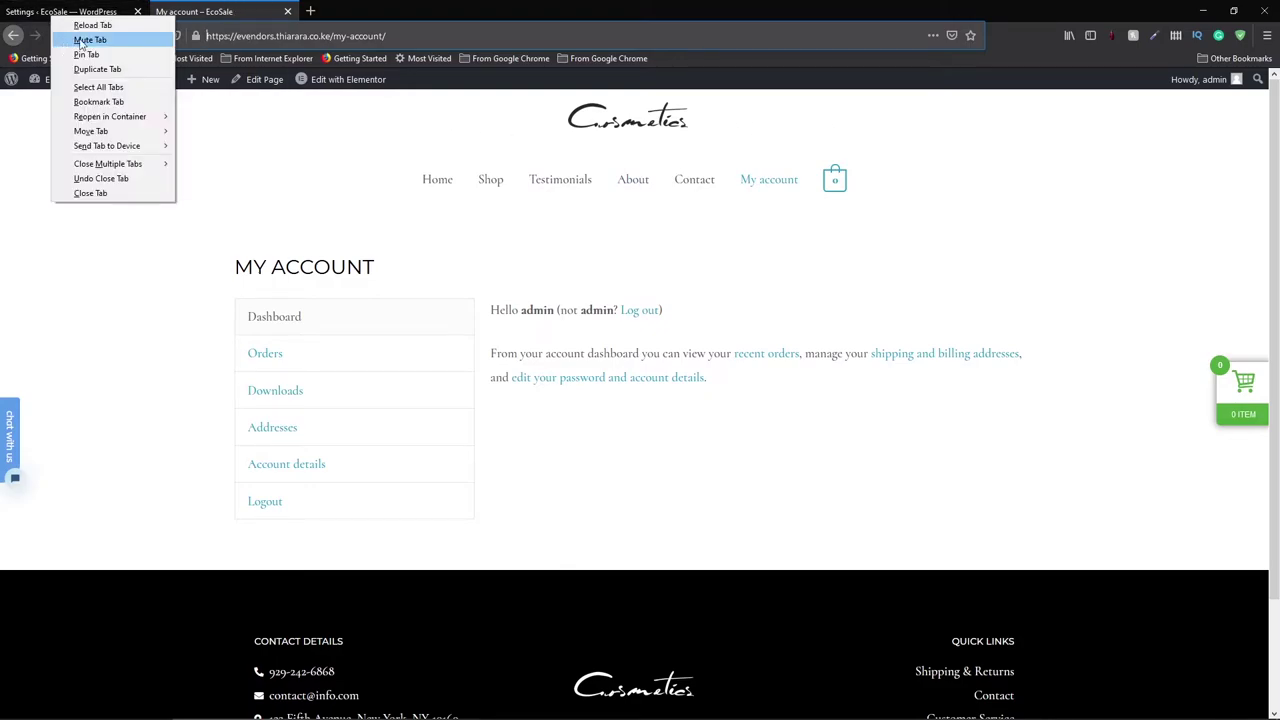
pyautogui.rightClick(56, 5)
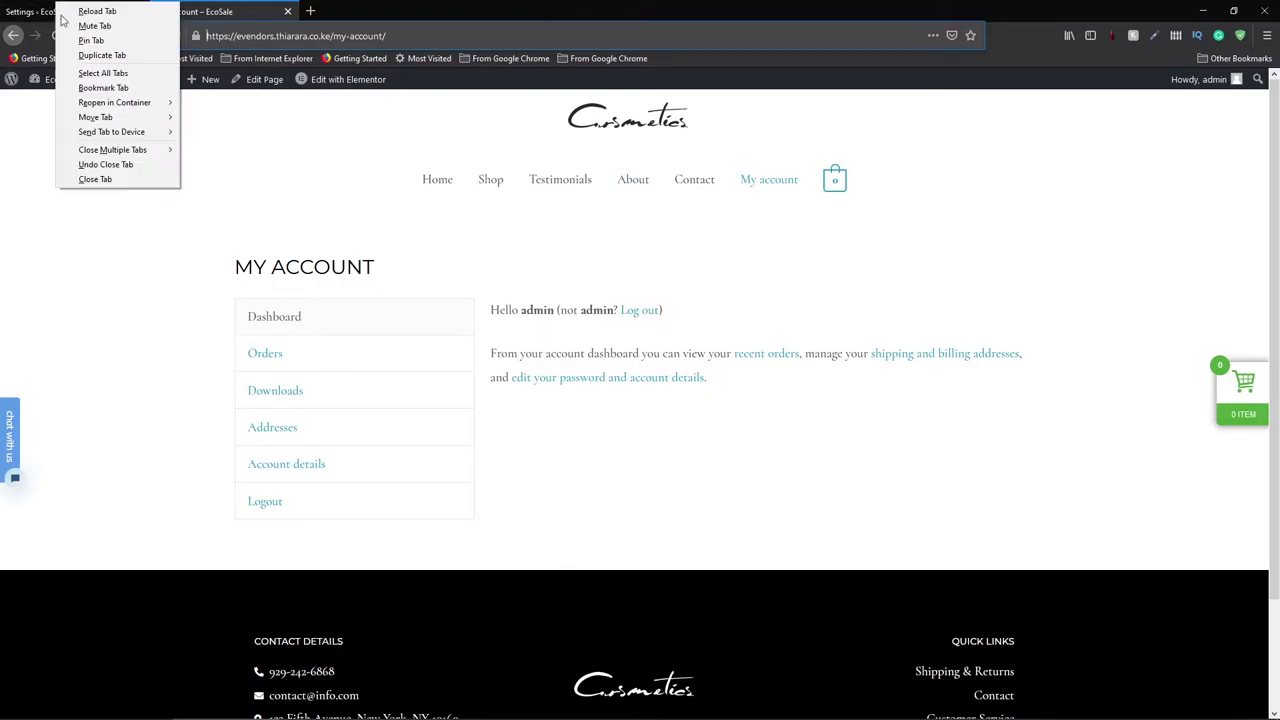
pyautogui.moveTo(150, 132)
pyautogui.click(222, 10)
pyautogui.hotkey('ctrl', 'shift', 'Tab')
# Step: Copy the site's base address and load the home page in a new private window
pyautogui.click(218, 33)
pyautogui.rightClick(240, 36)
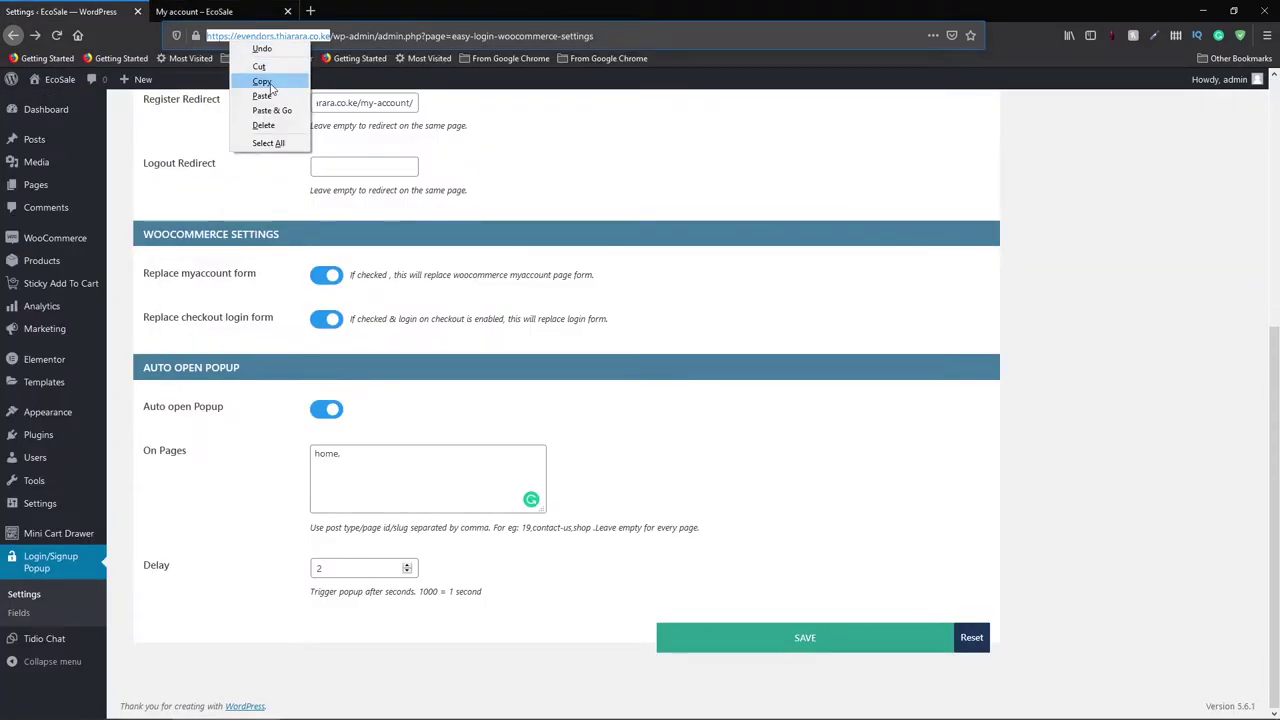
pyautogui.click(268, 84)
pyautogui.click(1267, 35)
pyautogui.click(1181, 122)
pyautogui.hotkey('ctrl', 'v')
pyautogui.press('Return')
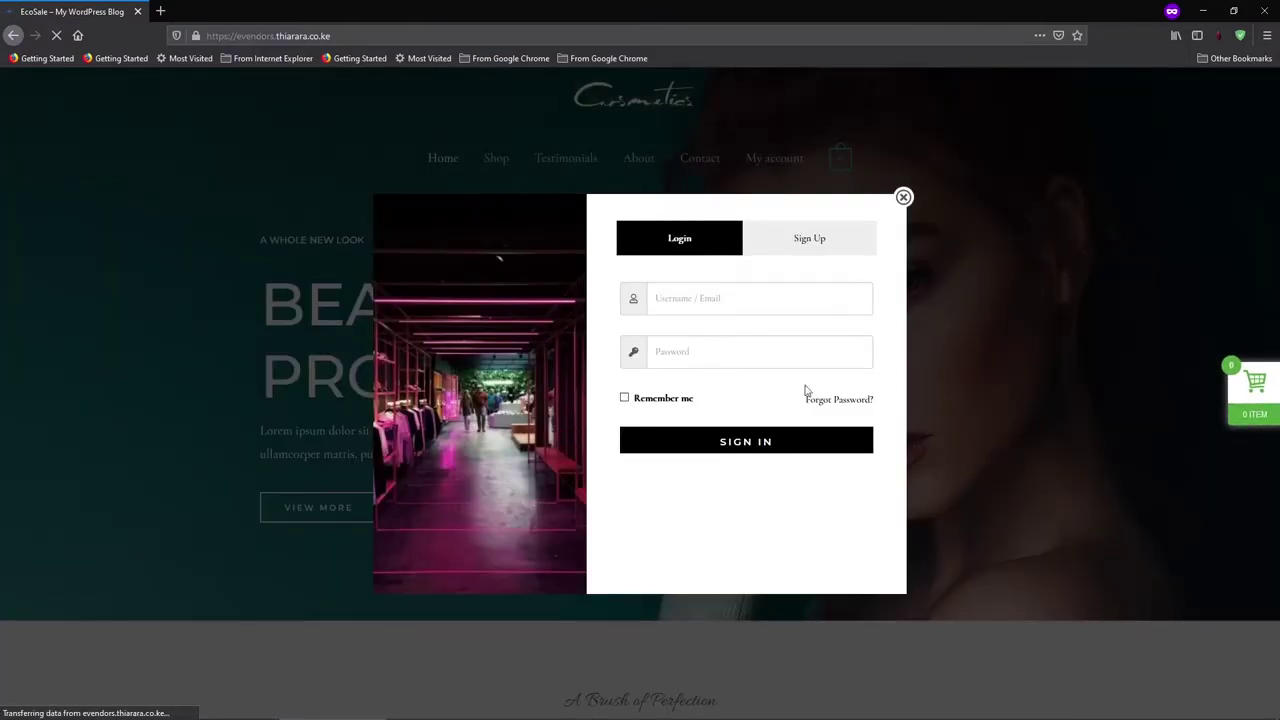
# Step: Compare the popup's Login and Sign Up forms on the home page, then dismiss the popup and close the private window
pyautogui.click(802, 240)
pyautogui.click(686, 238)
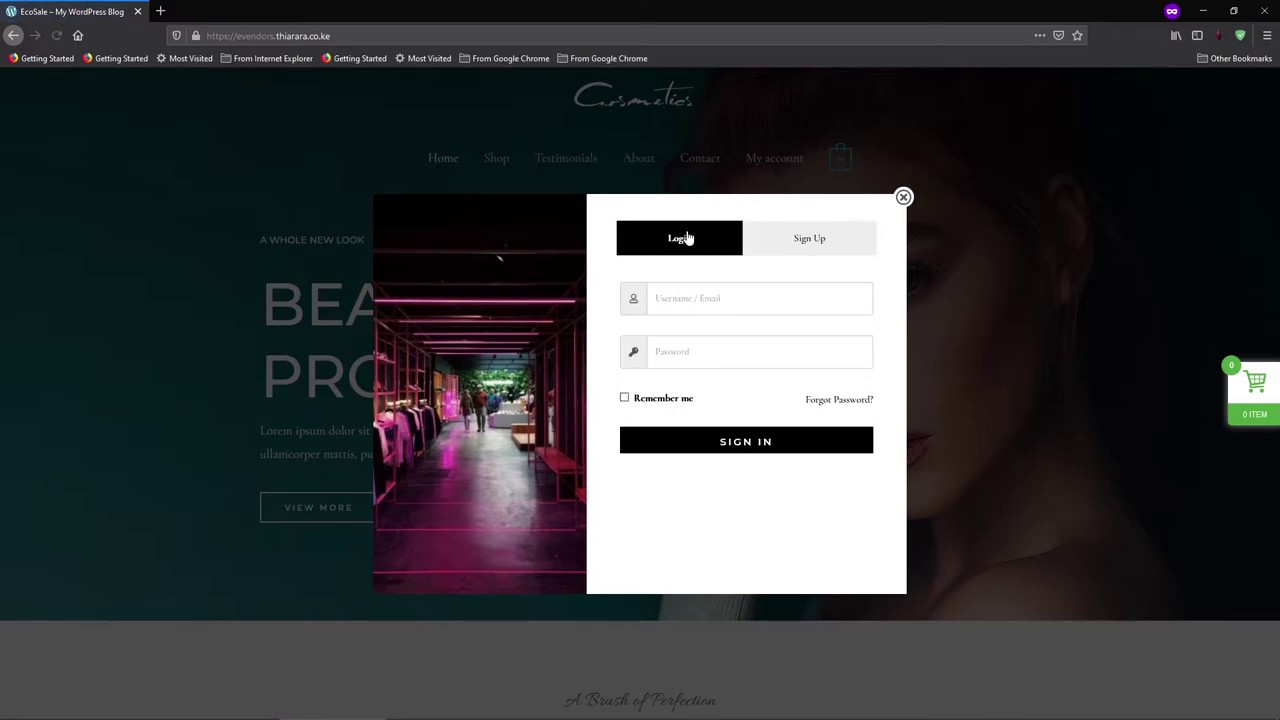
pyautogui.click(796, 242)
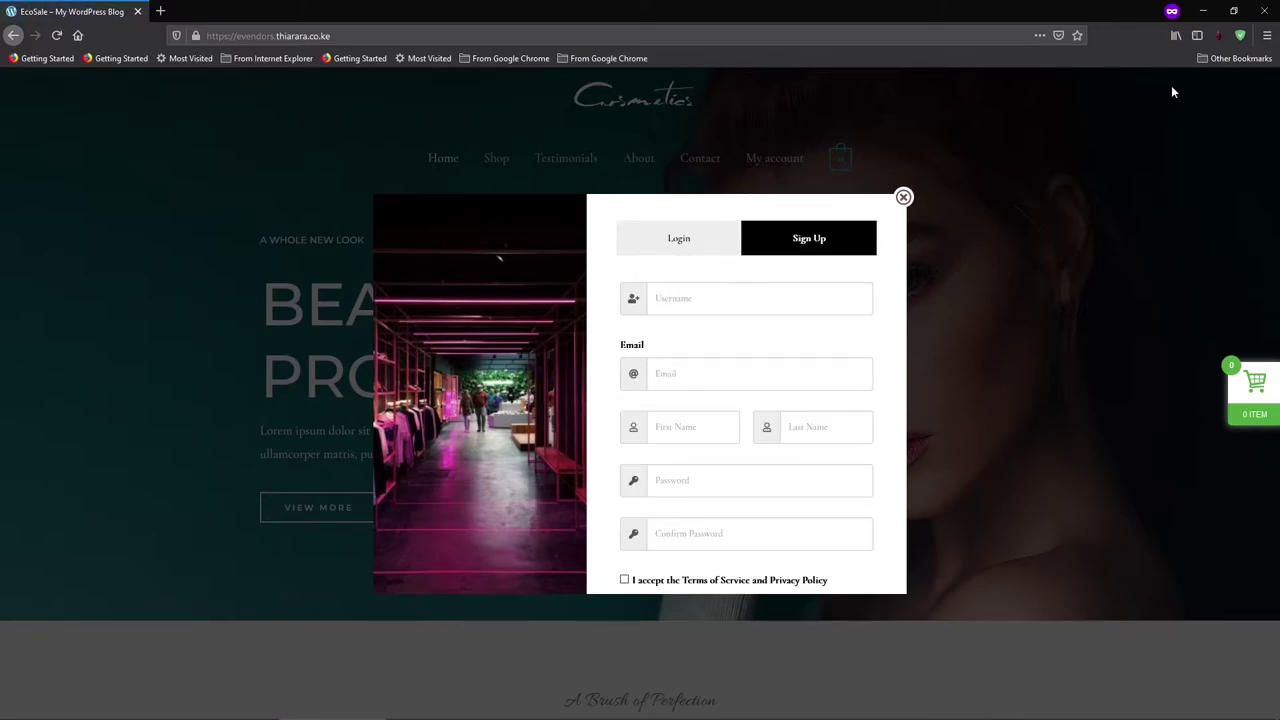
pyautogui.click(904, 198)
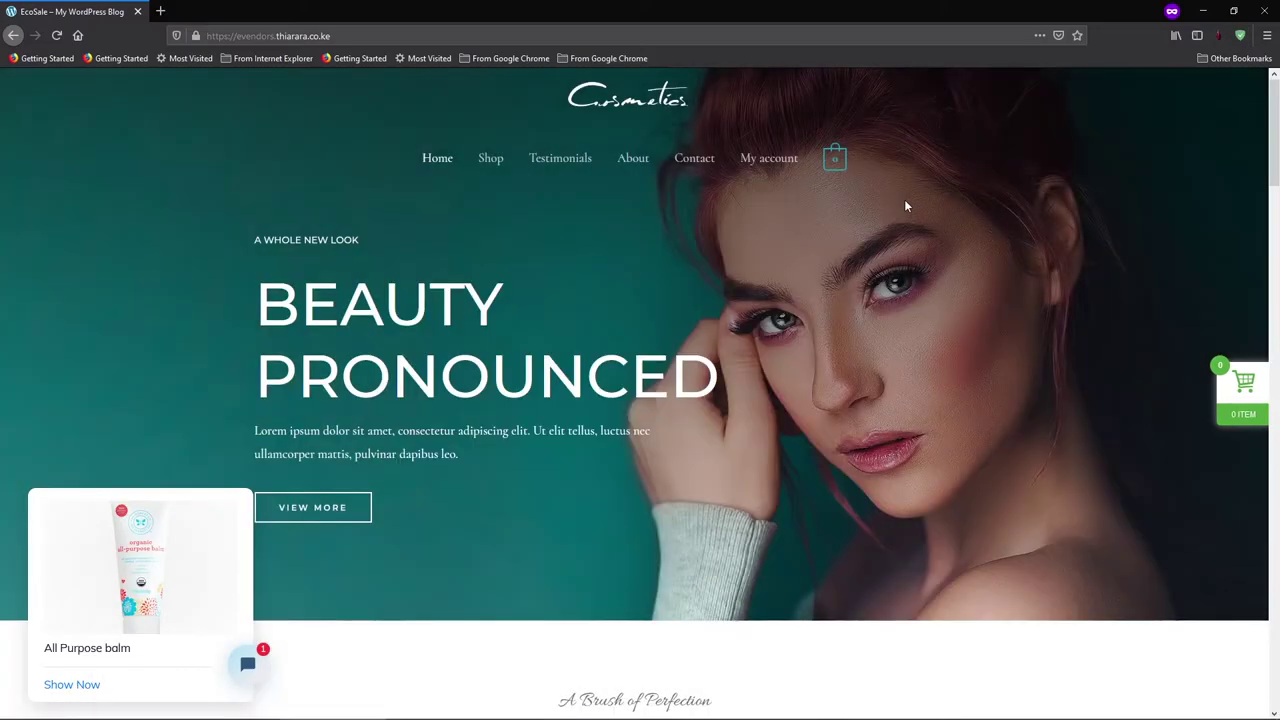
pyautogui.click(1262, 8)
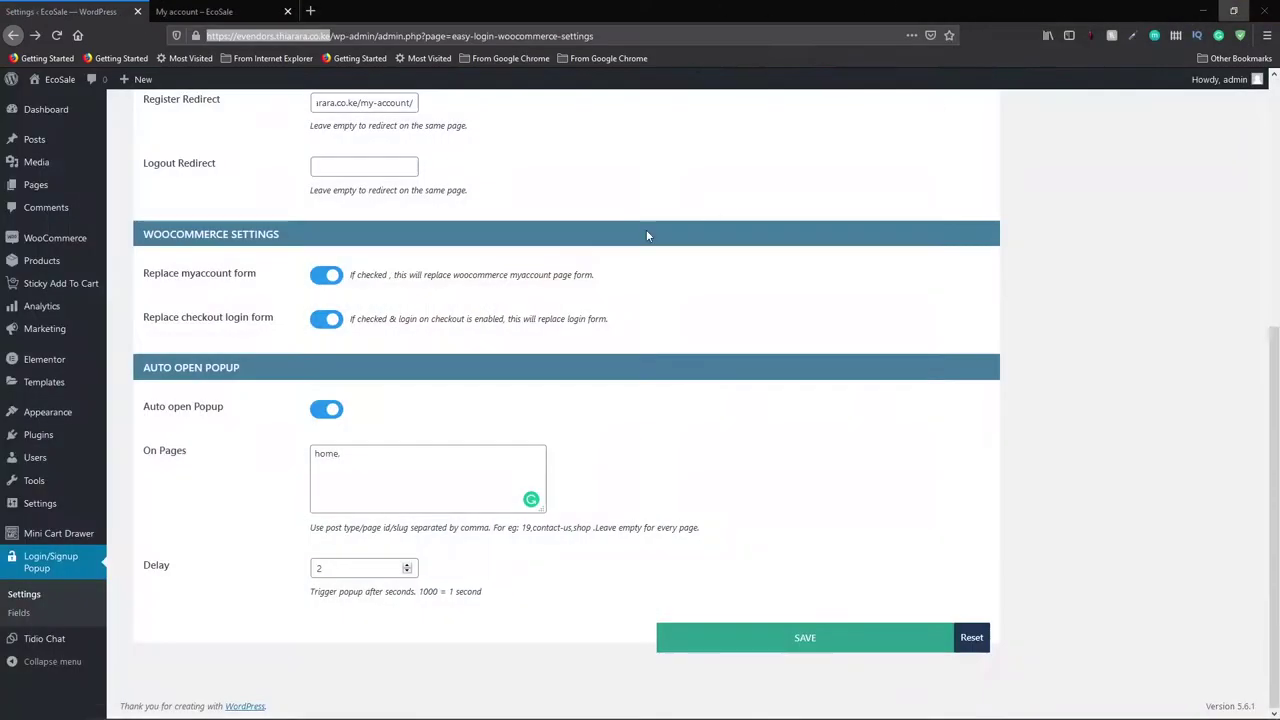
# Step: Set the auto-open popup delay to 5, keeping "home," as its page, and save the settings
pyautogui.click(347, 455)
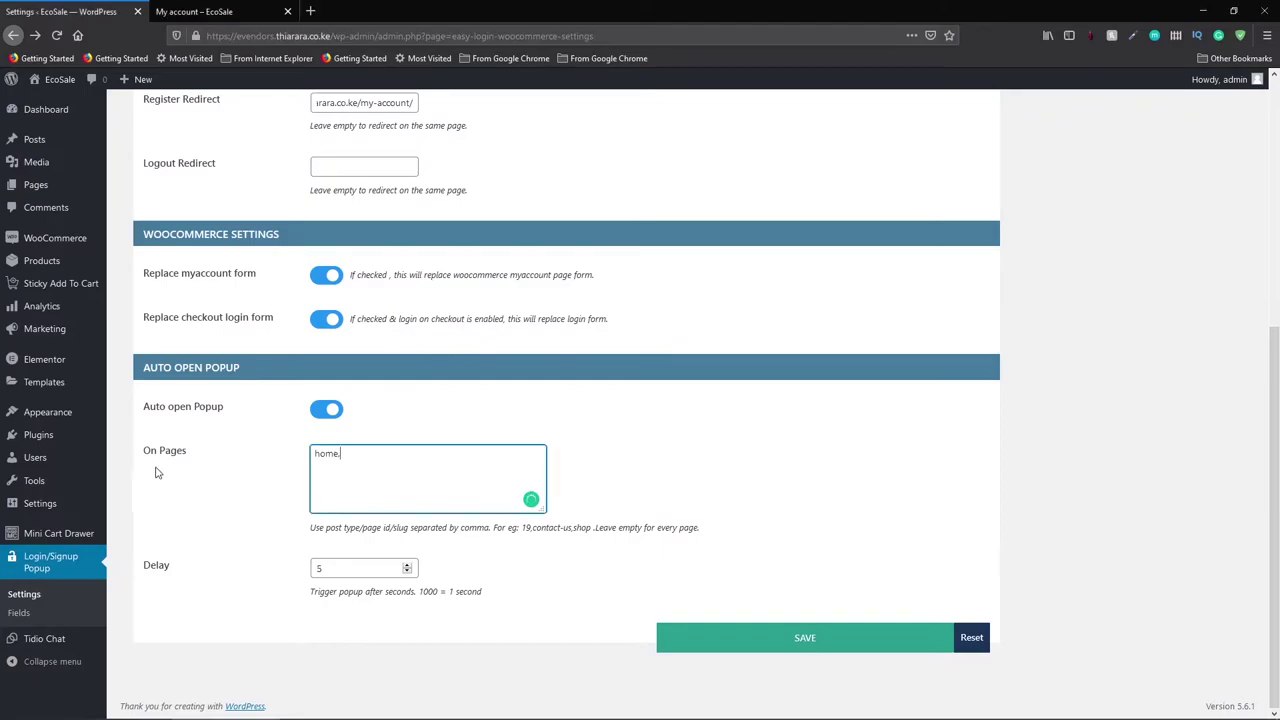
pyautogui.write(',')
pyautogui.hotkey('ctrl', 'a')
pyautogui.click(351, 453)
pyautogui.moveTo(178, 565); pyautogui.dragTo(133, 571)
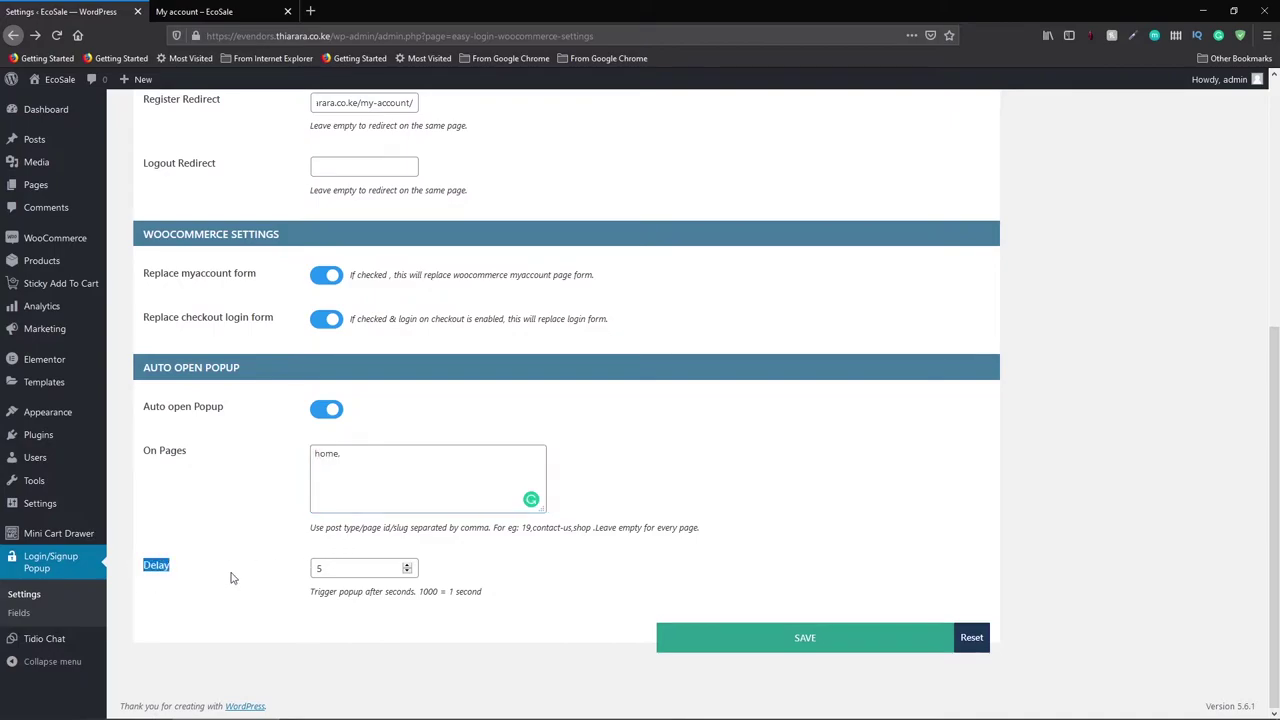
pyautogui.click(351, 571)
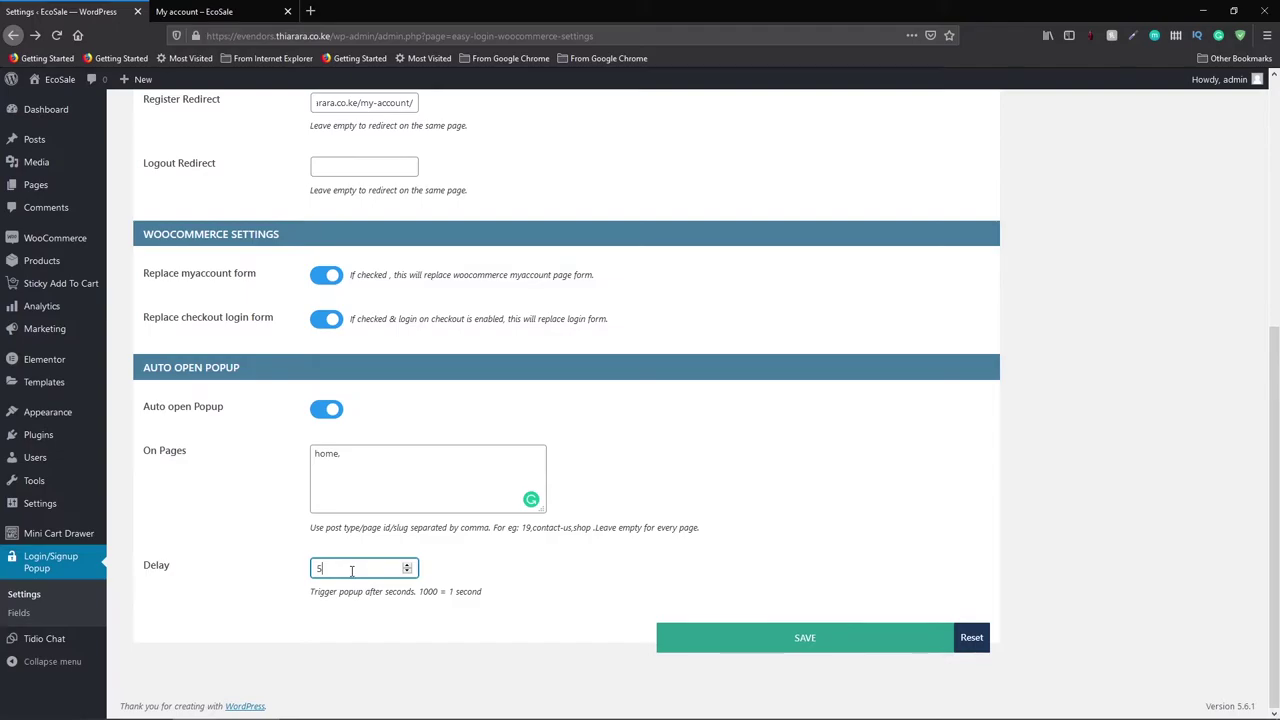
pyautogui.click(816, 648)
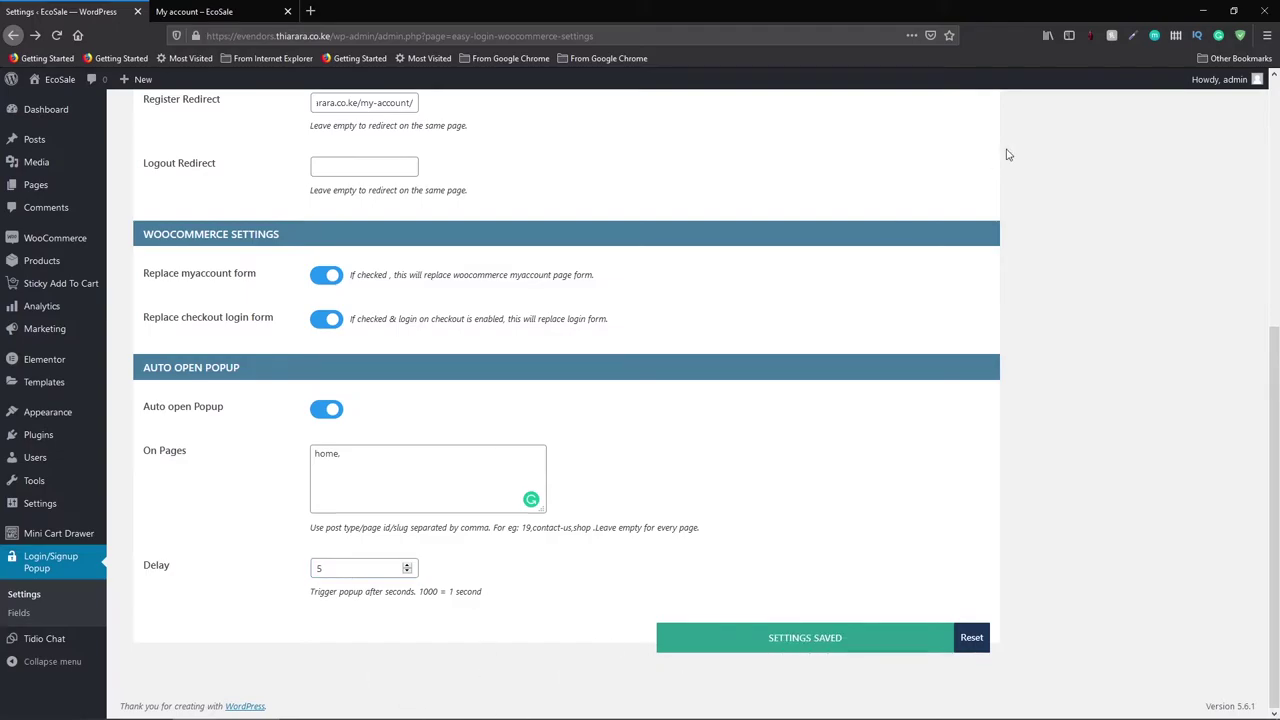
# Step: Open the store's home page in a new private window and examine the username field and Sign Up form in the popup
pyautogui.click(1268, 38)
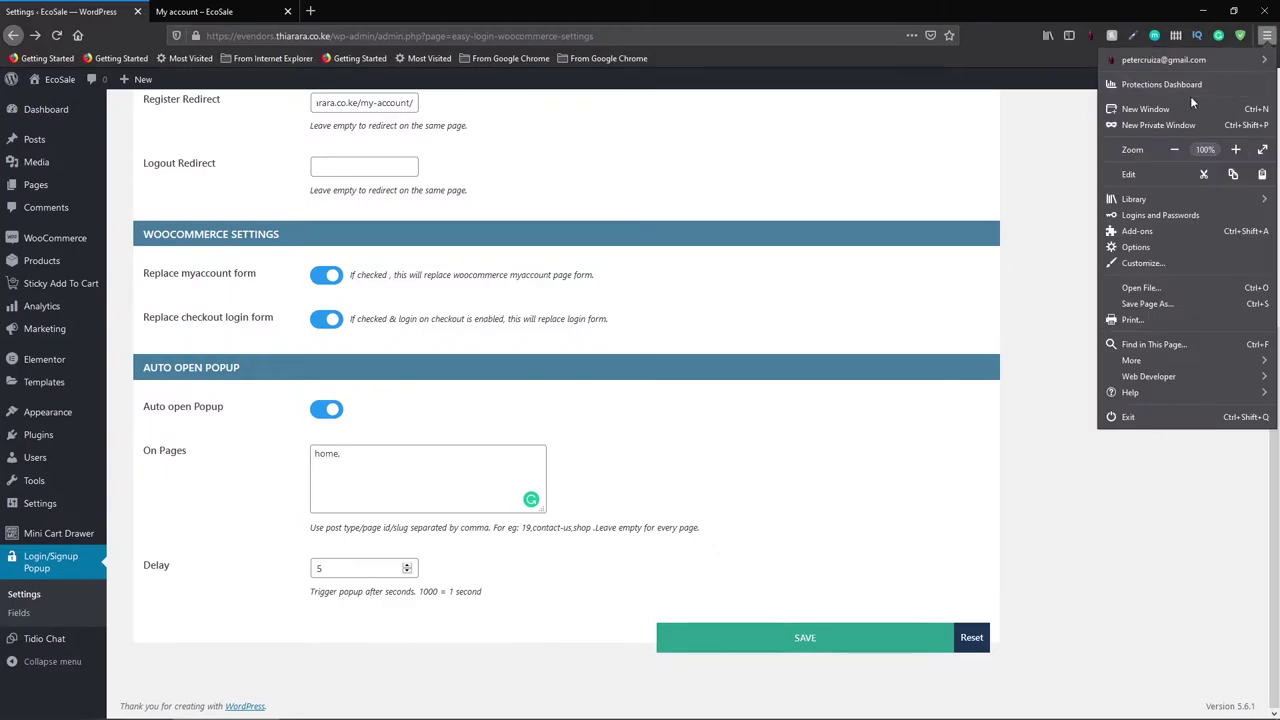
pyautogui.click(1160, 125)
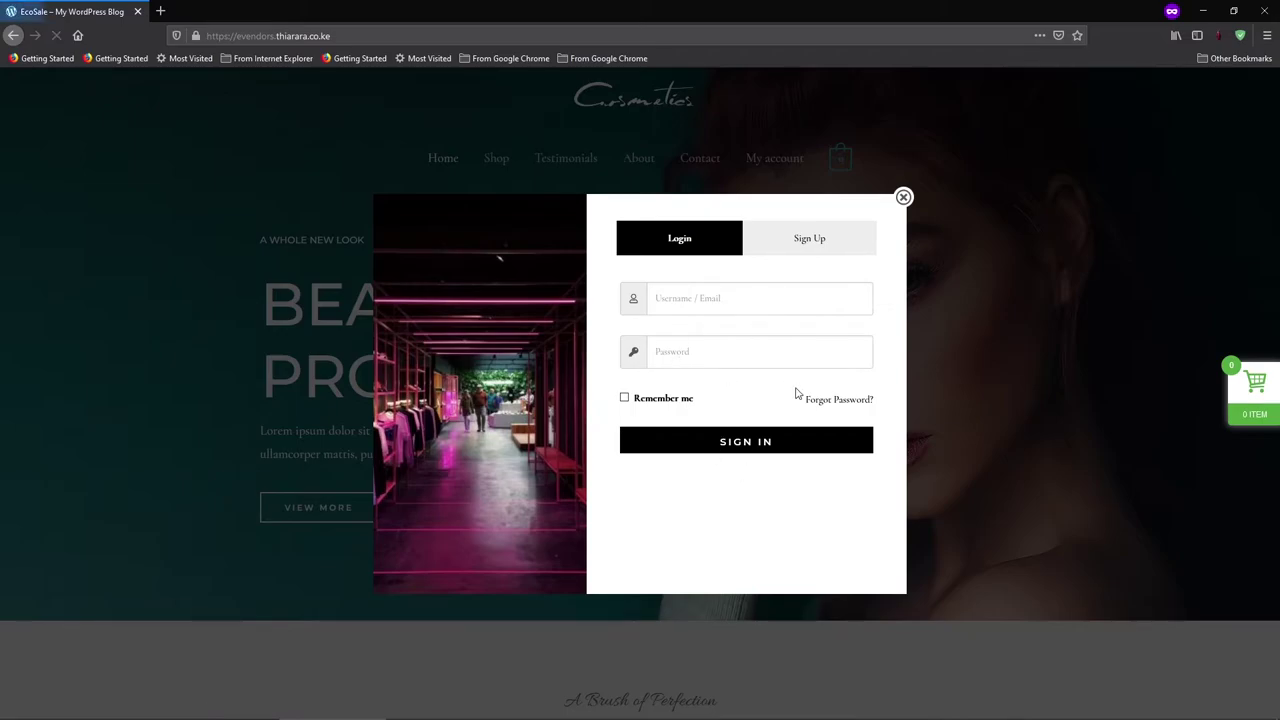
pyautogui.click(684, 313)
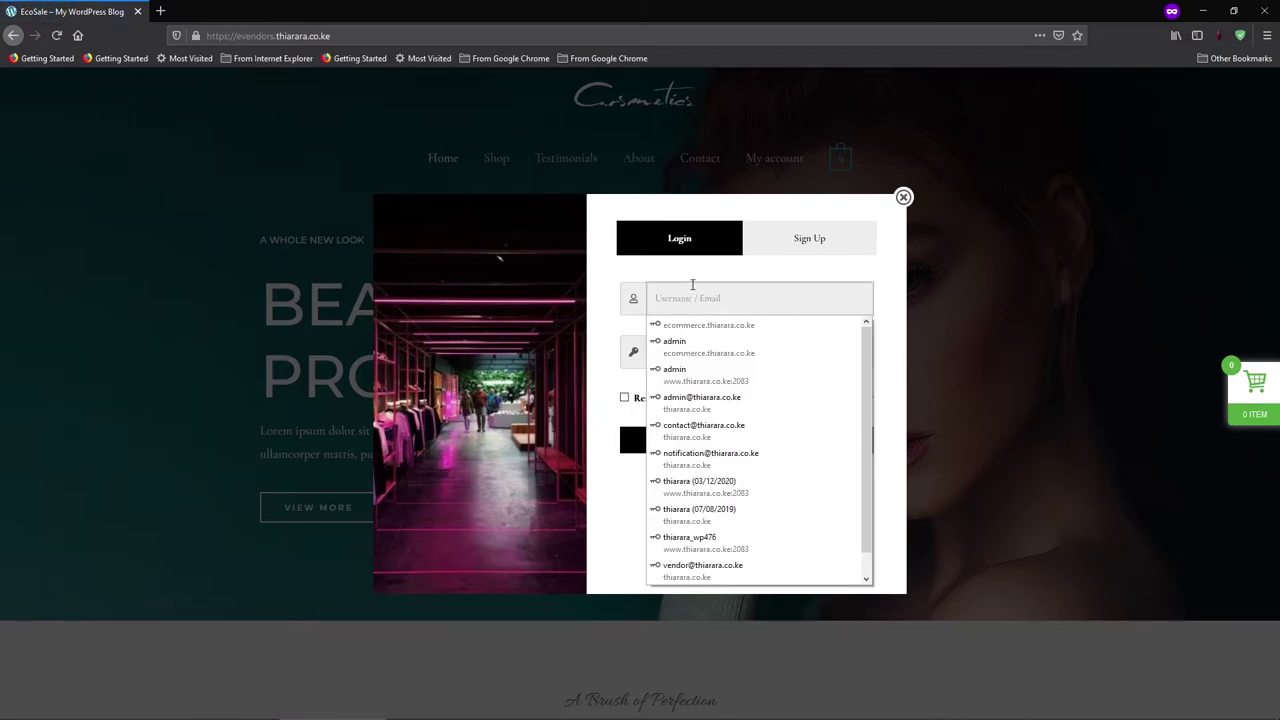
pyautogui.click(680, 294)
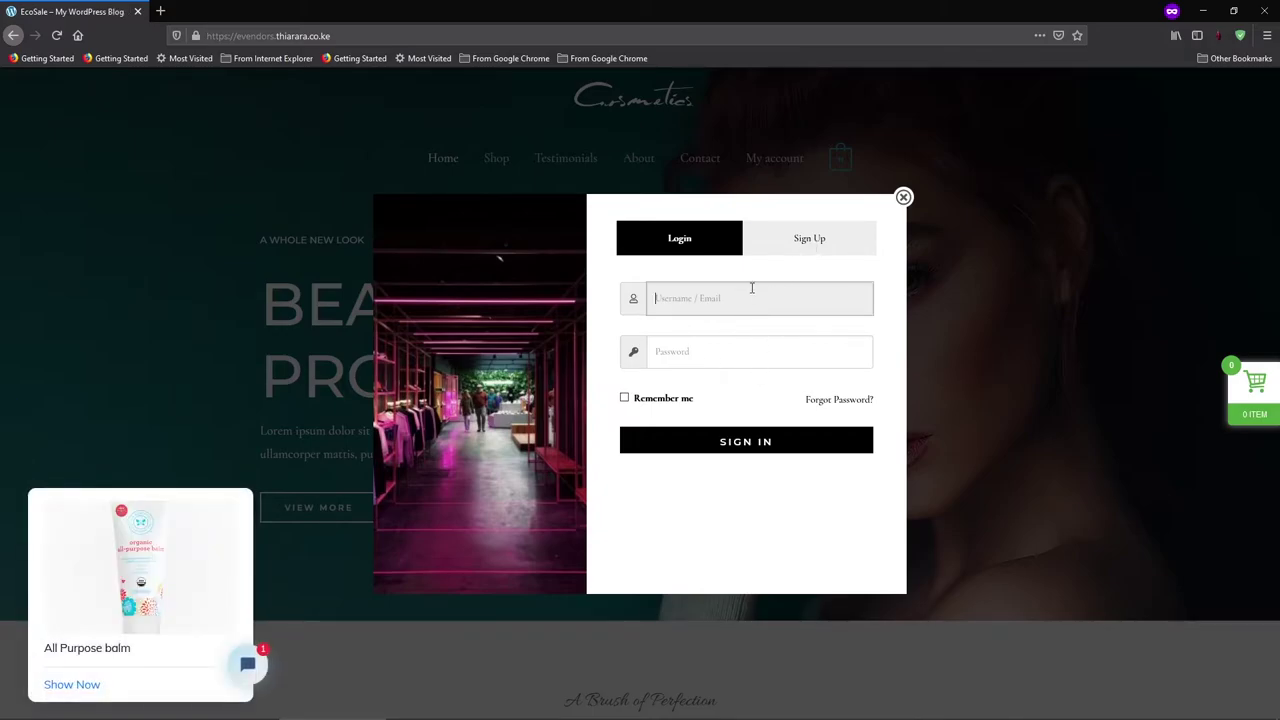
pyautogui.click(805, 242)
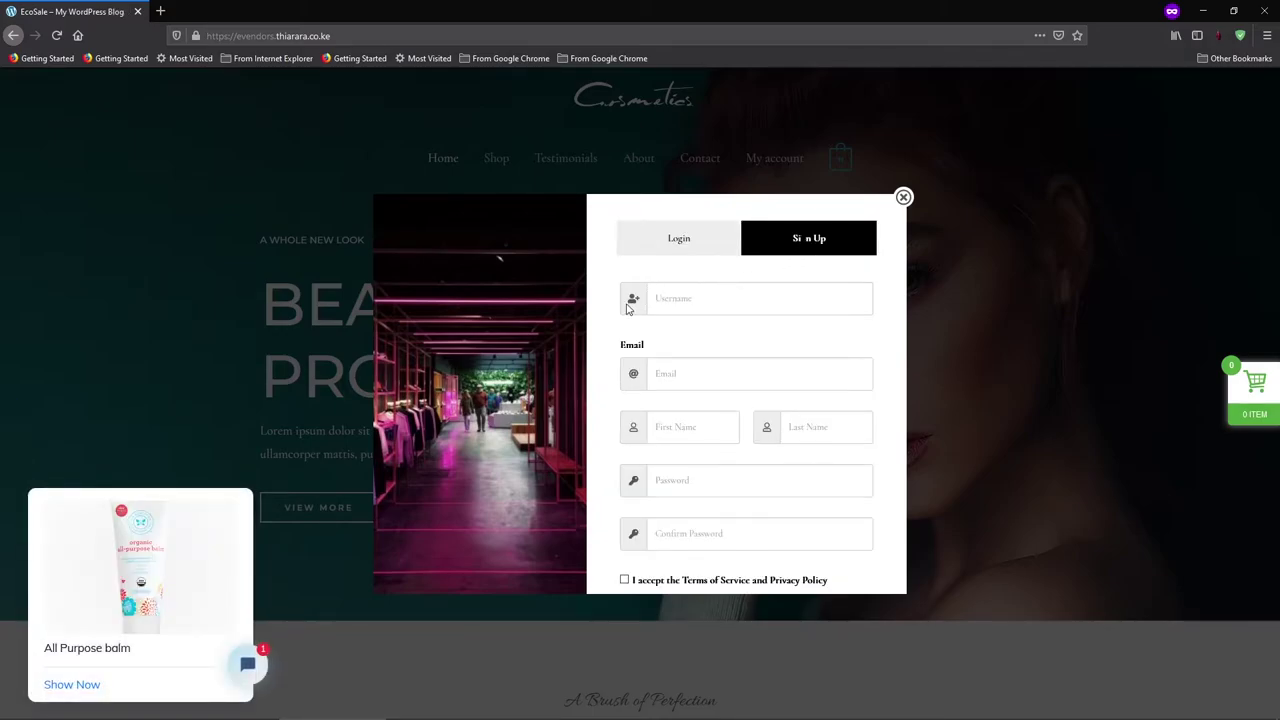
# Step: Review the rest of the popup's Sign Up form, return to the plugin settings and open the registration fields manager
pyautogui.scroll(-1, 625, 417)
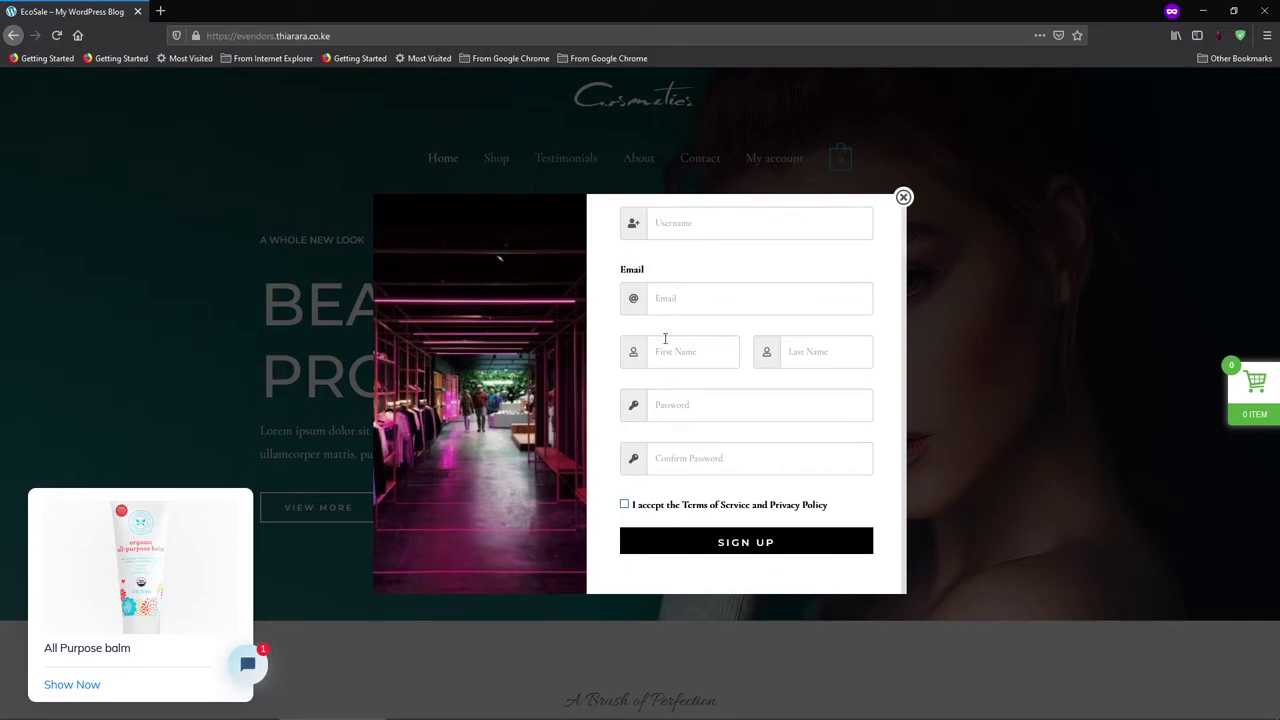
pyautogui.scroll(1, 681, 272)
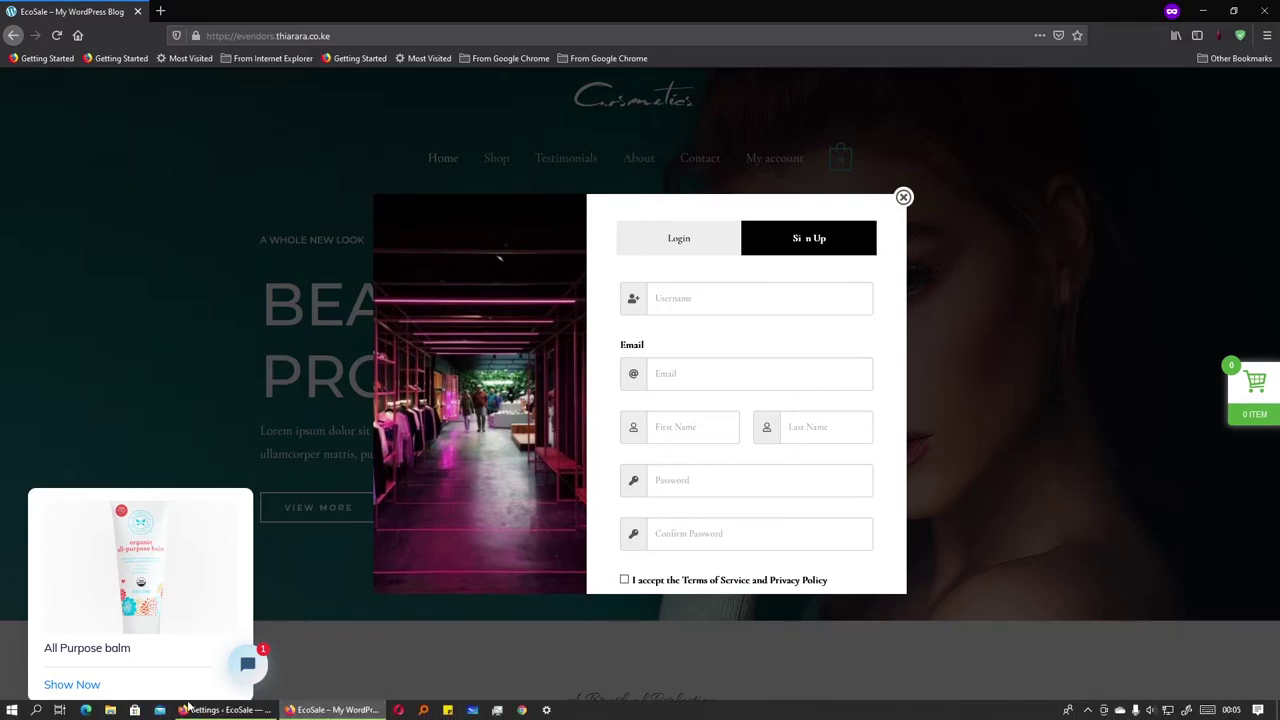
pyautogui.click(225, 713)
pyautogui.scroll(4, 127, 486)
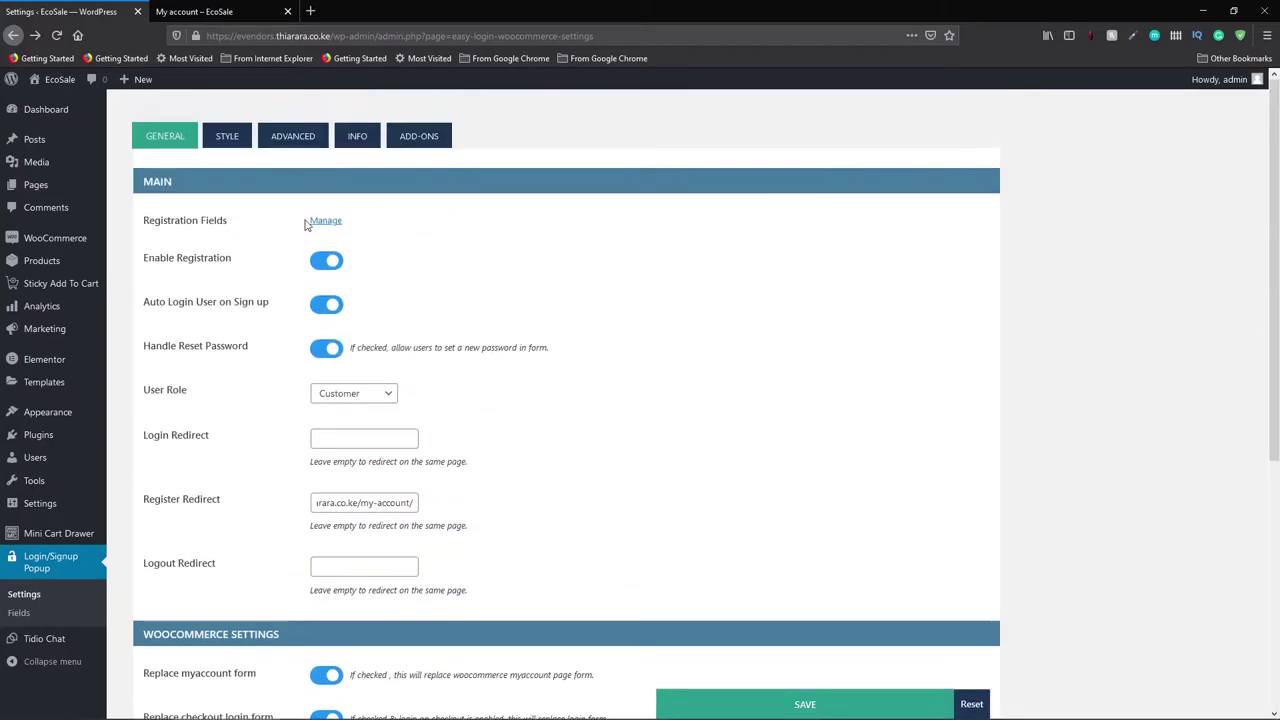
pyautogui.click(320, 221)
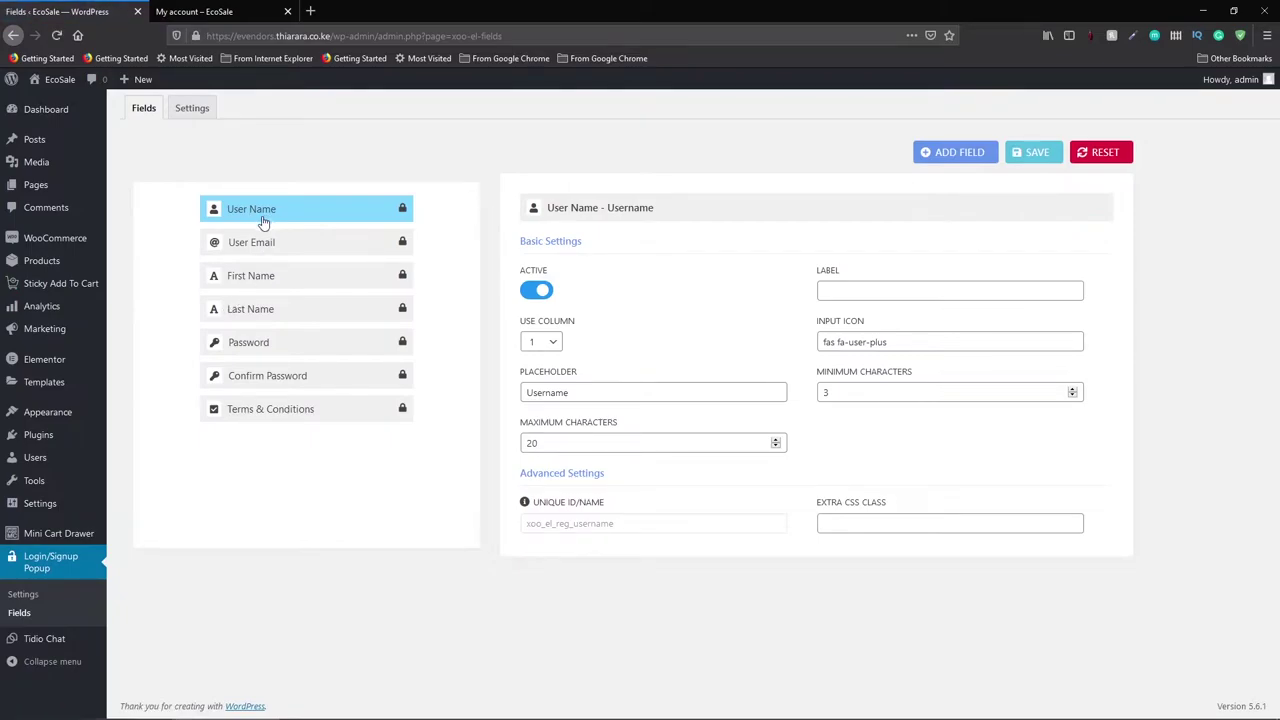
# Step: Compare the popup's Sign Up form with the registration fields list in a smaller window, tick its terms checkbox, and close the private window
pyautogui.hotkey('alt', 'Tab')
pyautogui.moveTo(934, 17); pyautogui.dragTo(904, 200)
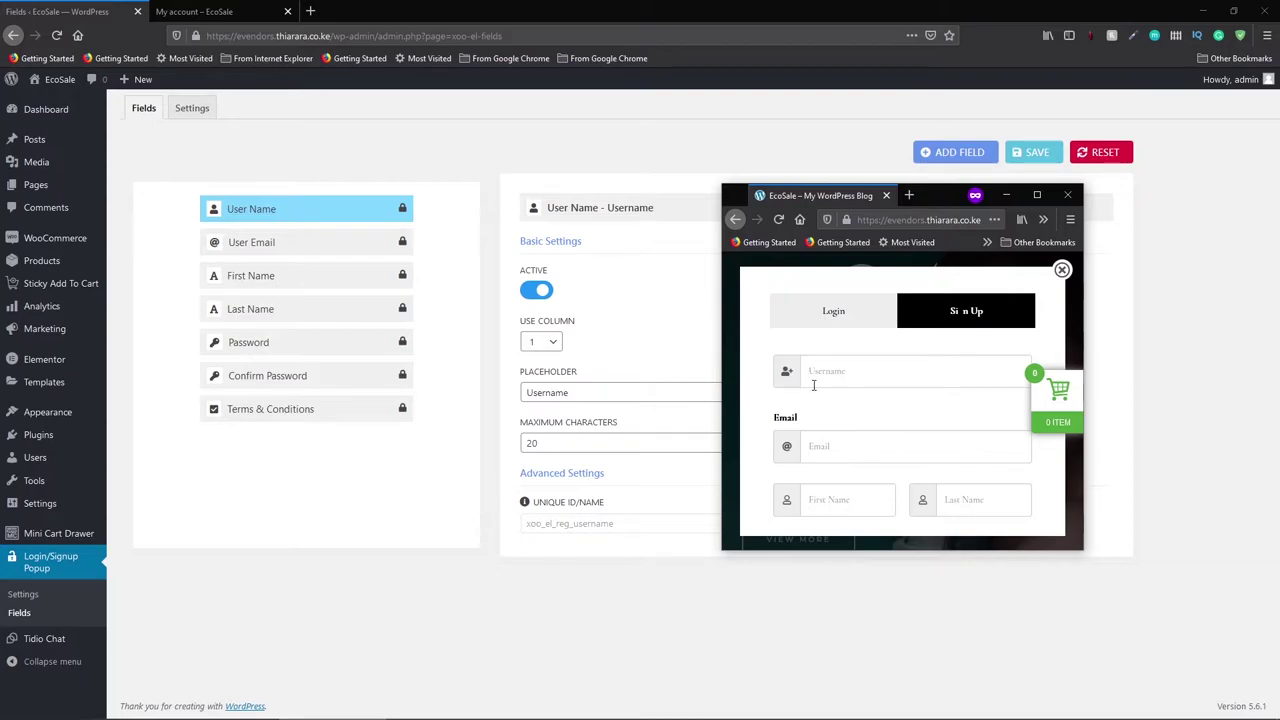
pyautogui.scroll(-2, 860, 370)
pyautogui.scroll(3, 860, 350)
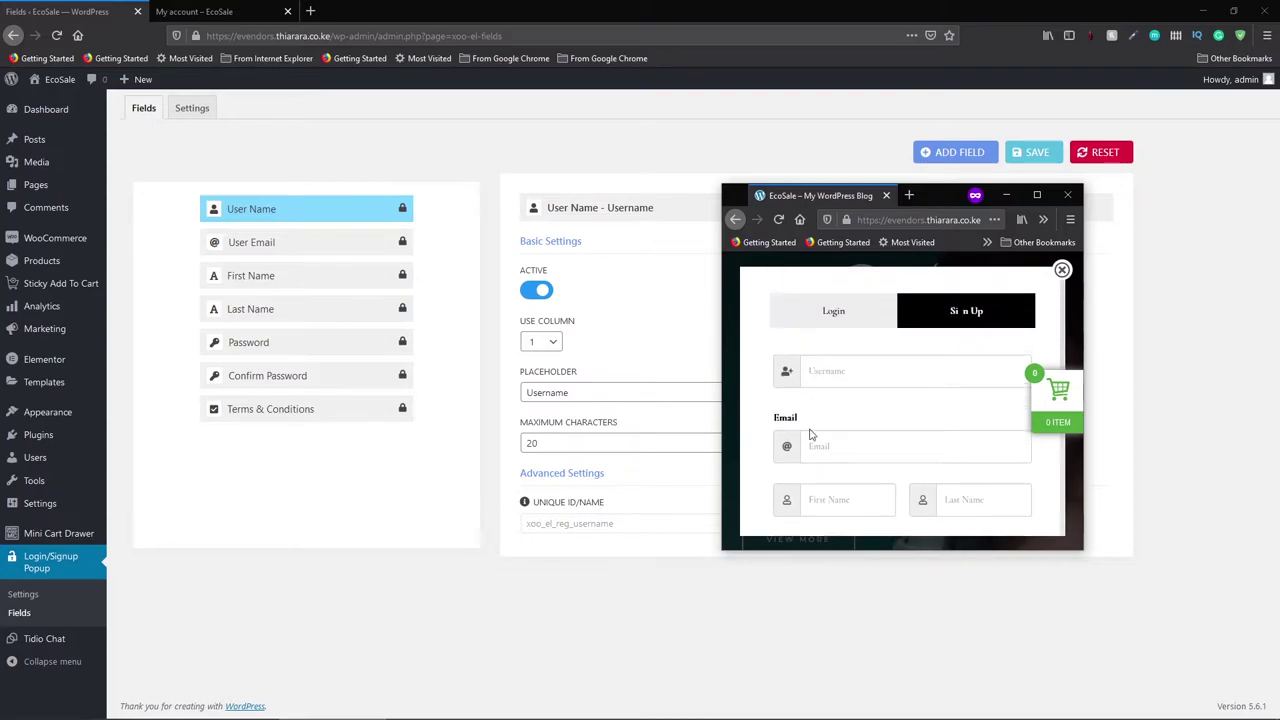
pyautogui.scroll(-2, 810, 440)
pyautogui.scroll(-1, 810, 439)
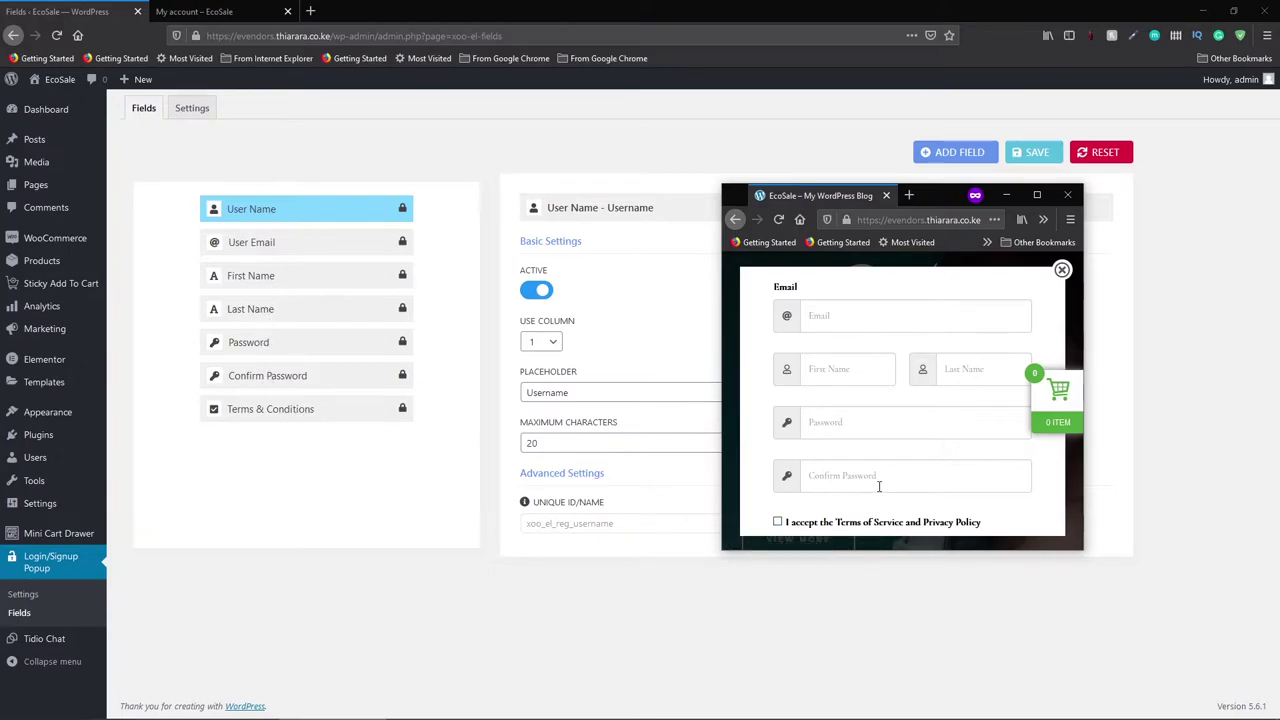
pyautogui.scroll(-2, 877, 486)
pyautogui.click(778, 446)
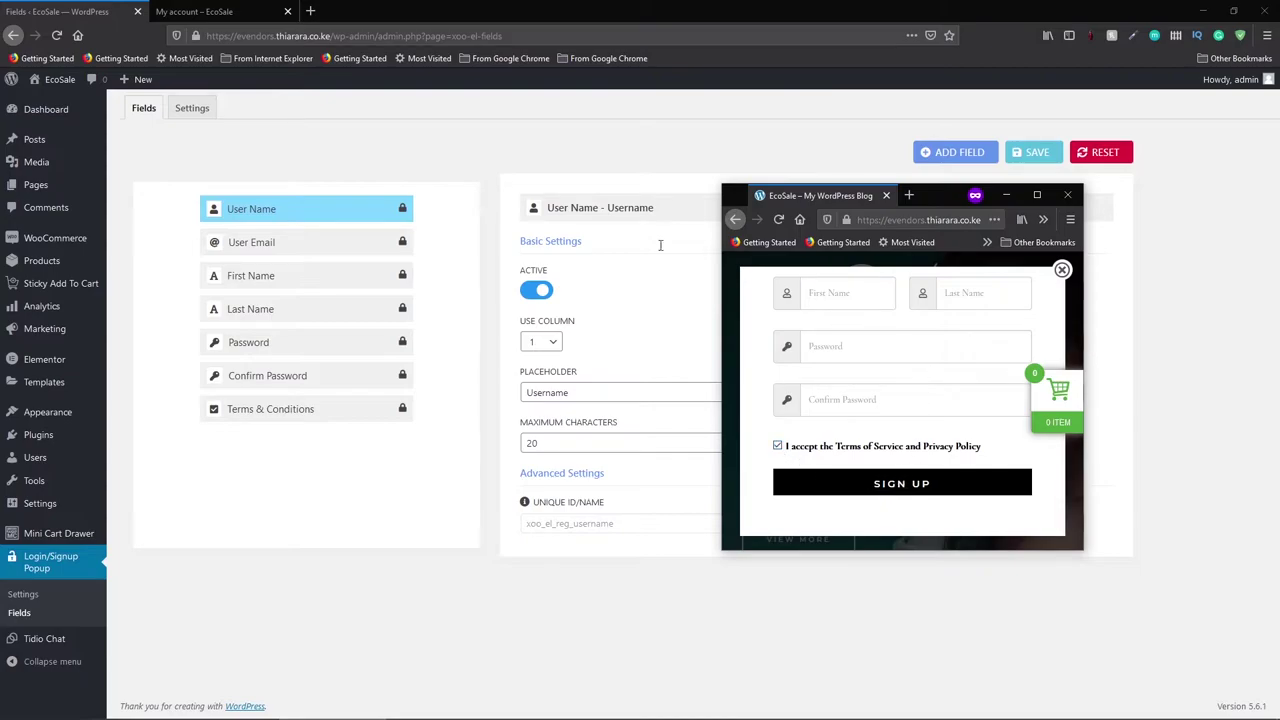
pyautogui.click(1067, 194)
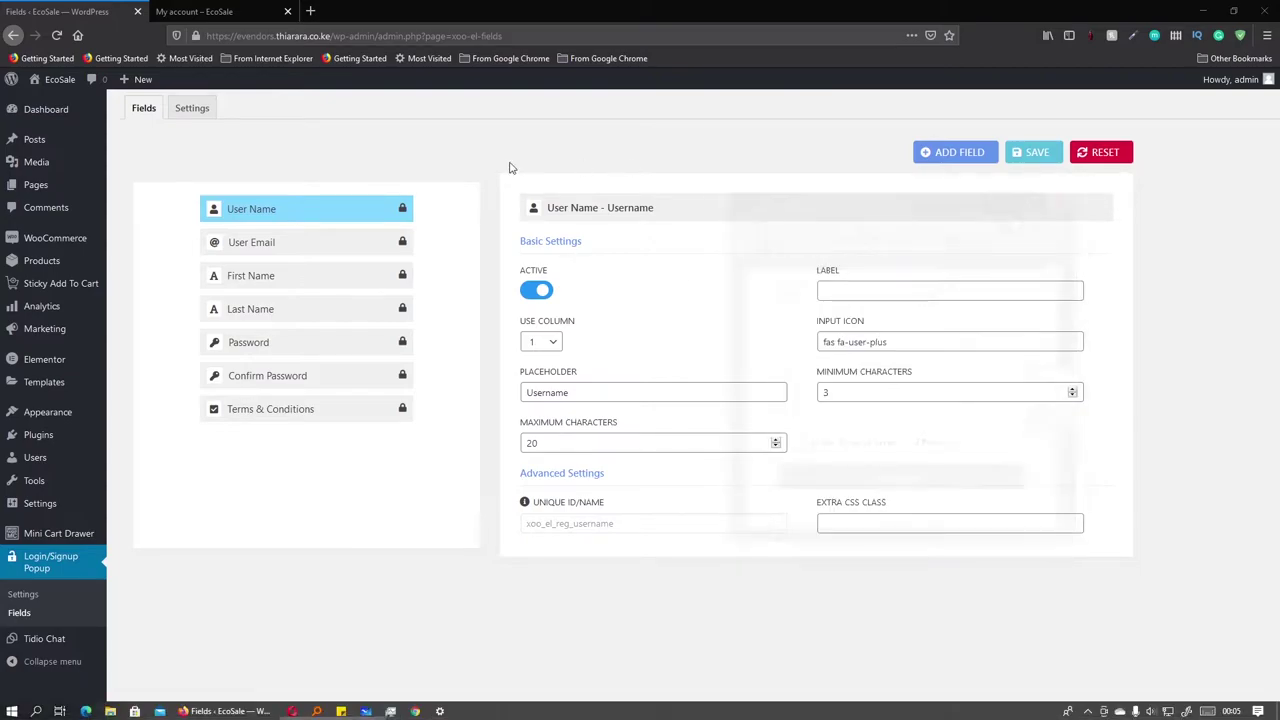
# Step: Return to the plugin's settings and open the popup background color picker in the style options
pyautogui.click(14, 36)
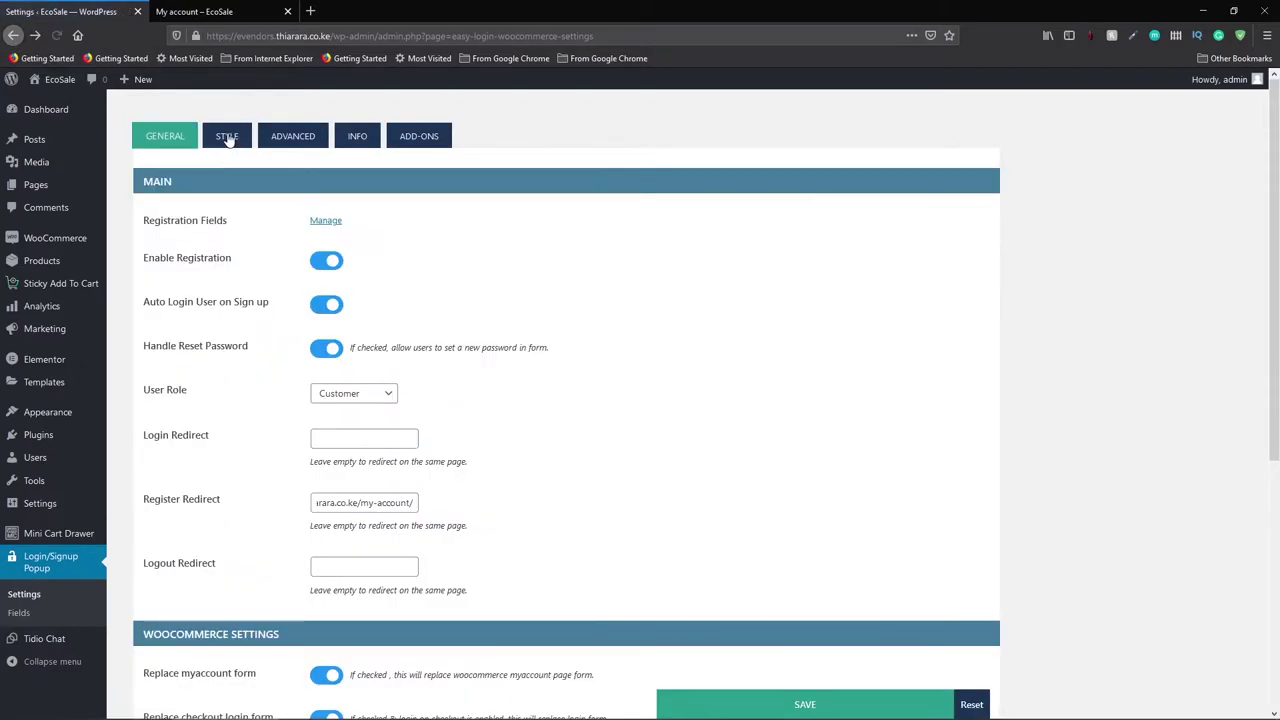
pyautogui.click(228, 140)
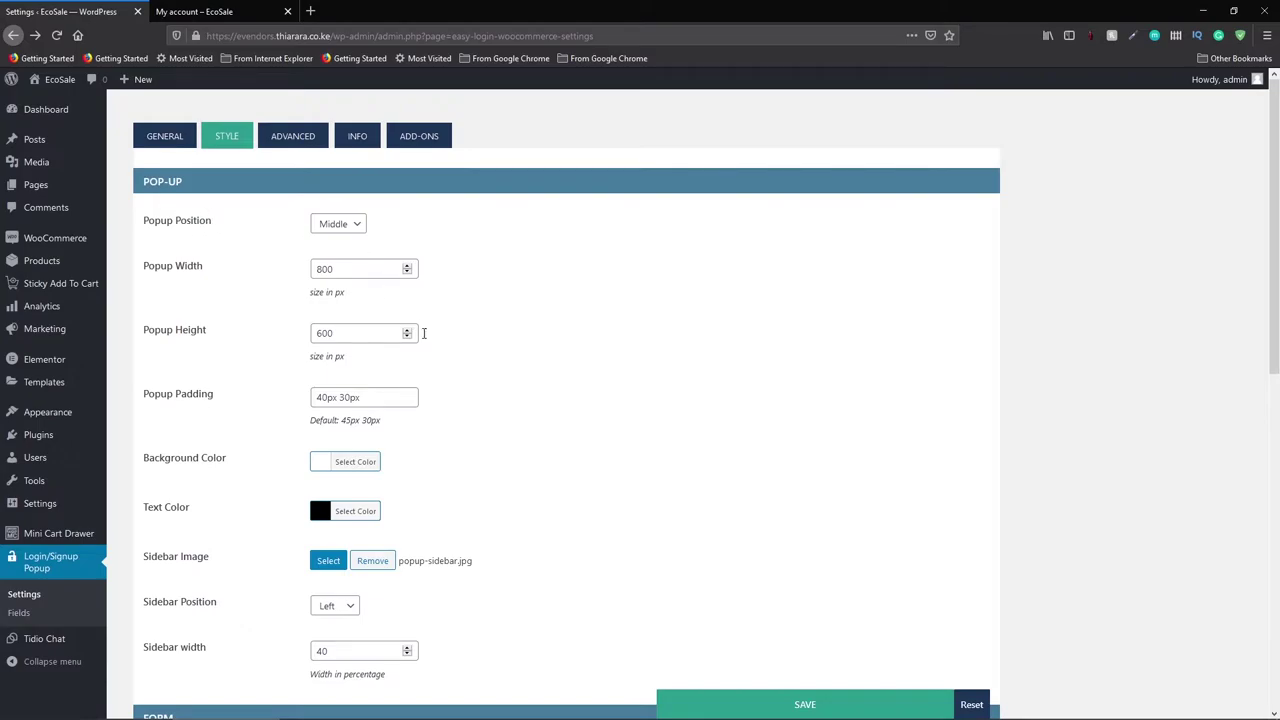
pyautogui.moveTo(353, 270); pyautogui.dragTo(299, 268)
pyautogui.moveTo(353, 332); pyautogui.dragTo(268, 317)
pyautogui.click(319, 464)
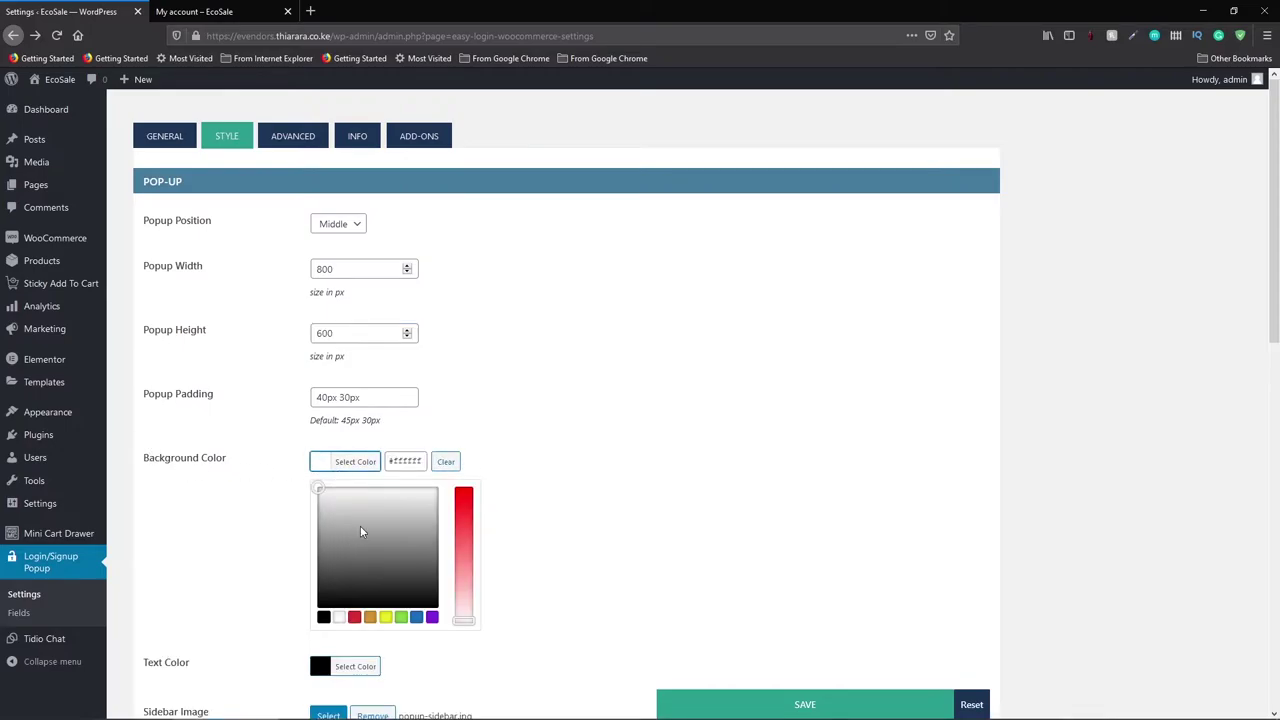
# Step: Load the store's home page in a new private window beside the settings and compare the popup's Login and Sign Up forms
pyautogui.click(1267, 36)
pyautogui.click(1163, 108)
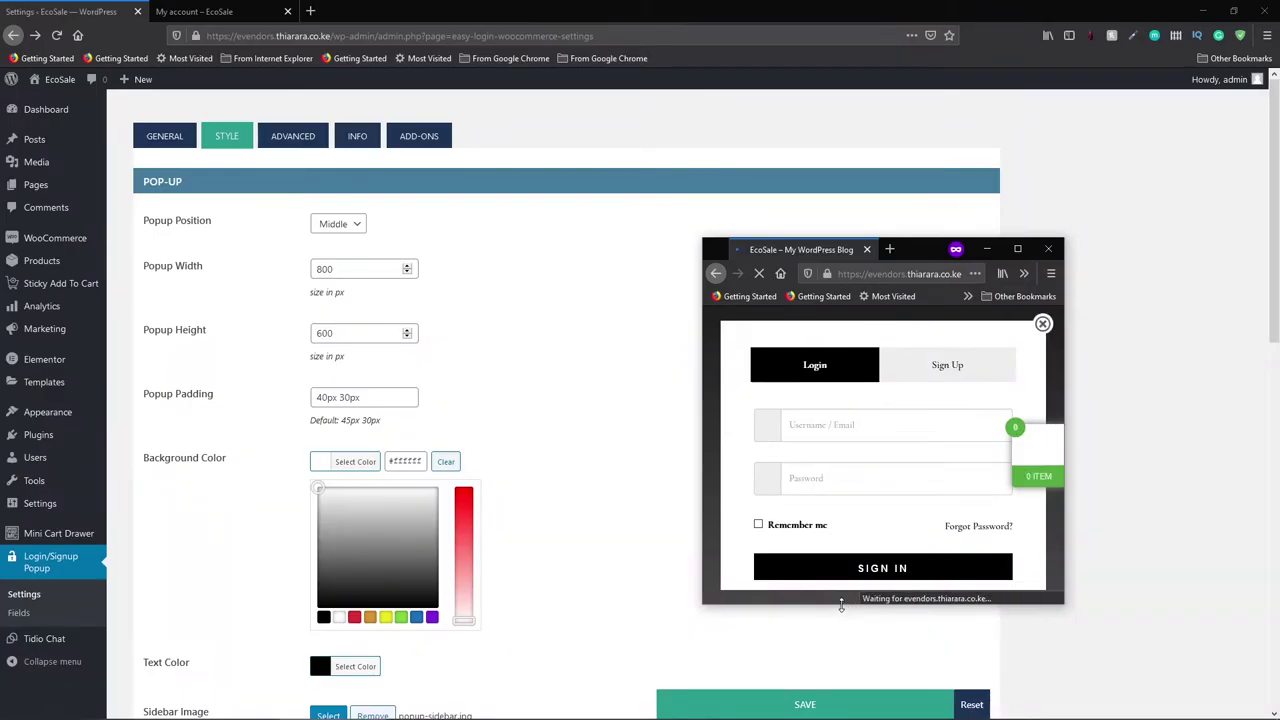
pyautogui.moveTo(838, 606); pyautogui.dragTo(838, 712)
pyautogui.moveTo(922, 249); pyautogui.dragTo(984, 148)
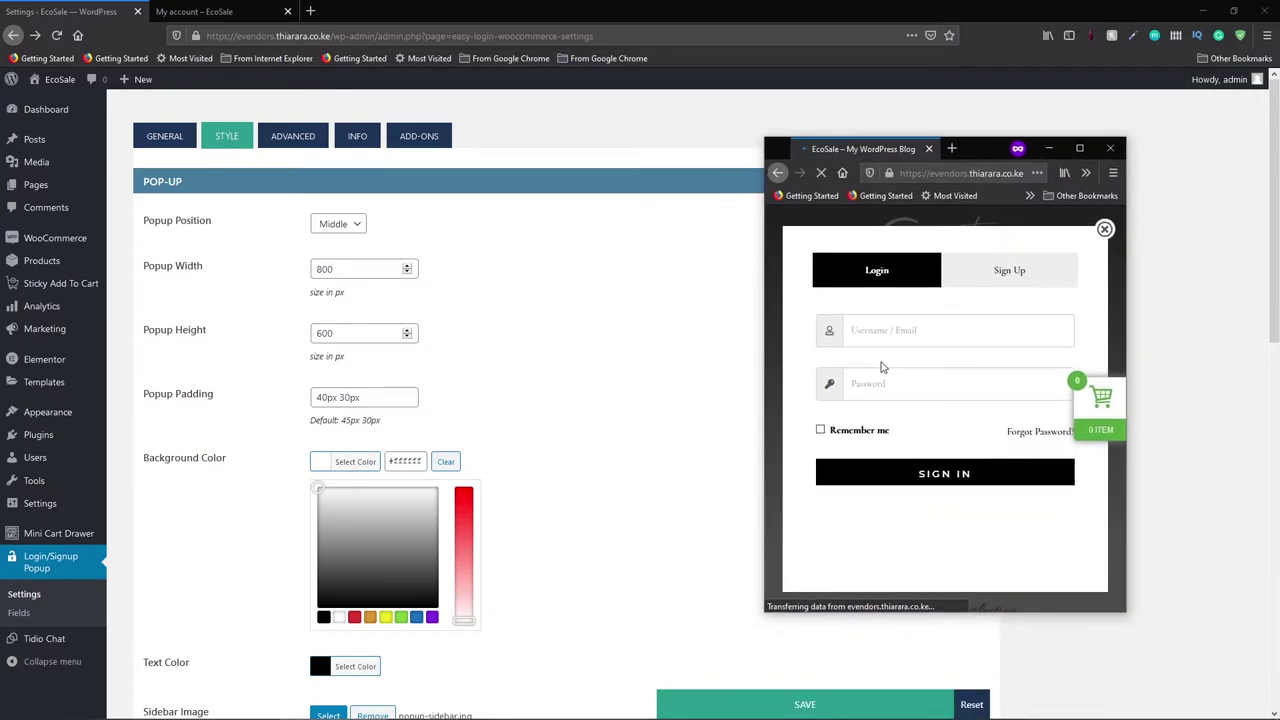
pyautogui.click(1008, 278)
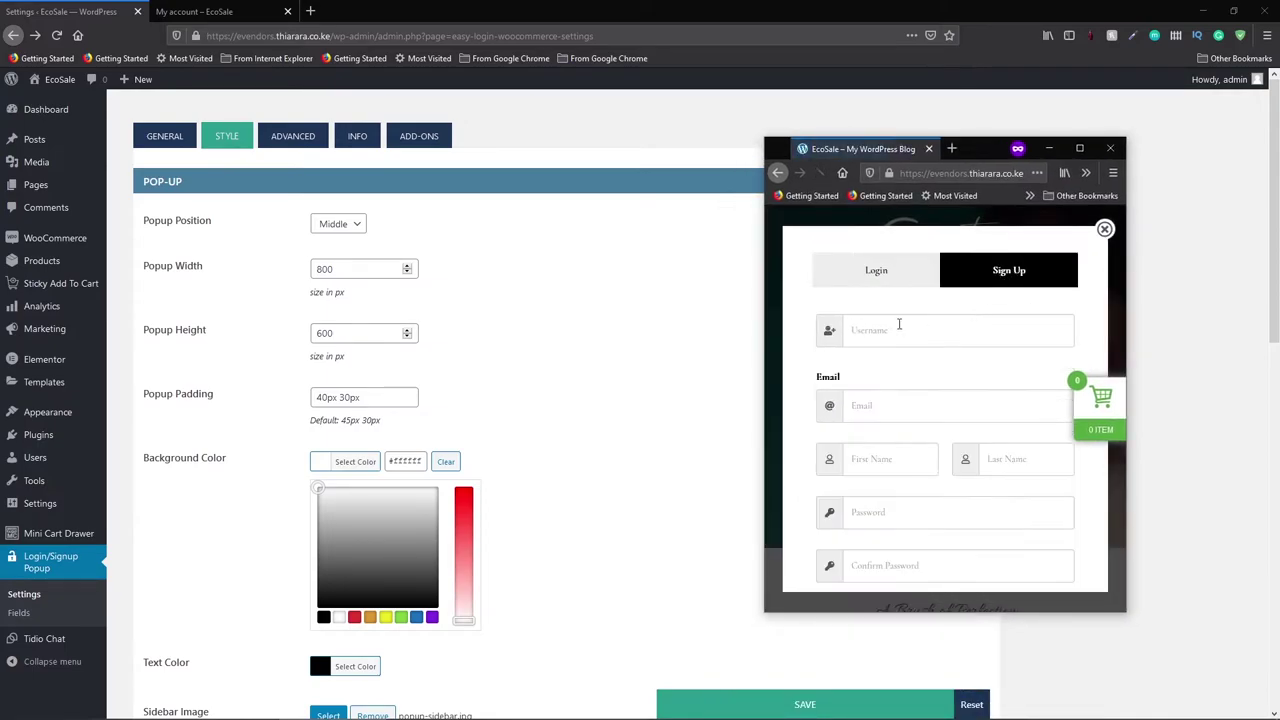
pyautogui.click(871, 278)
pyautogui.click(1001, 278)
# Step: Set the popup's background color to a muted, pale yellowish beige
pyautogui.click(385, 617)
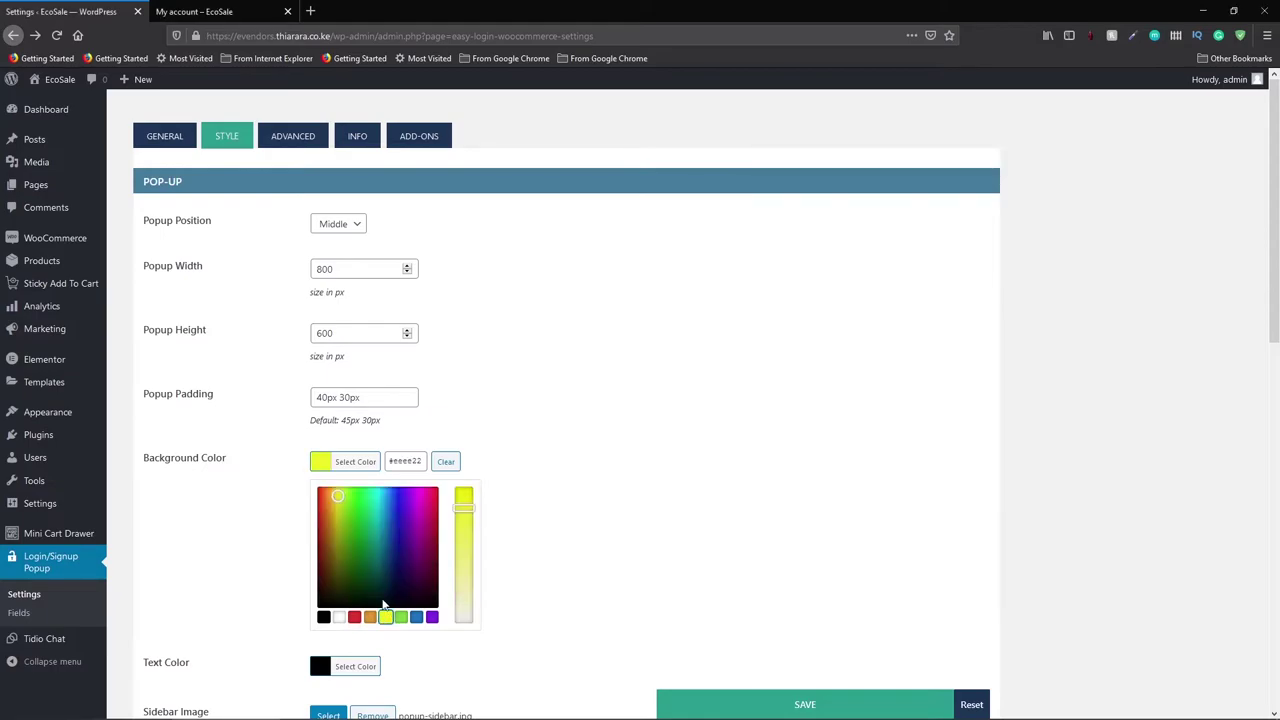
pyautogui.click(337, 501)
pyautogui.moveTo(462, 522); pyautogui.dragTo(459, 603)
pyautogui.click(637, 432)
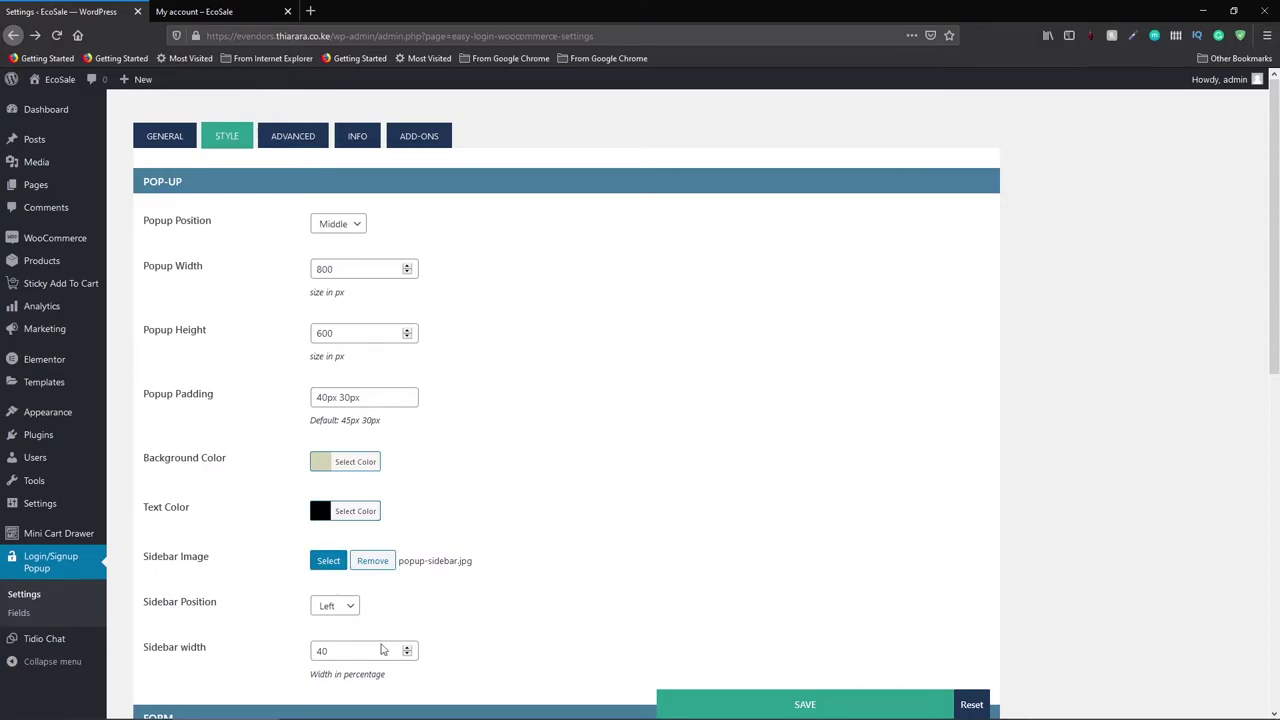
# Step: Show the popup's Login form in the private window and widen the window to view the sidebar image beside the settings
pyautogui.click(335, 709)
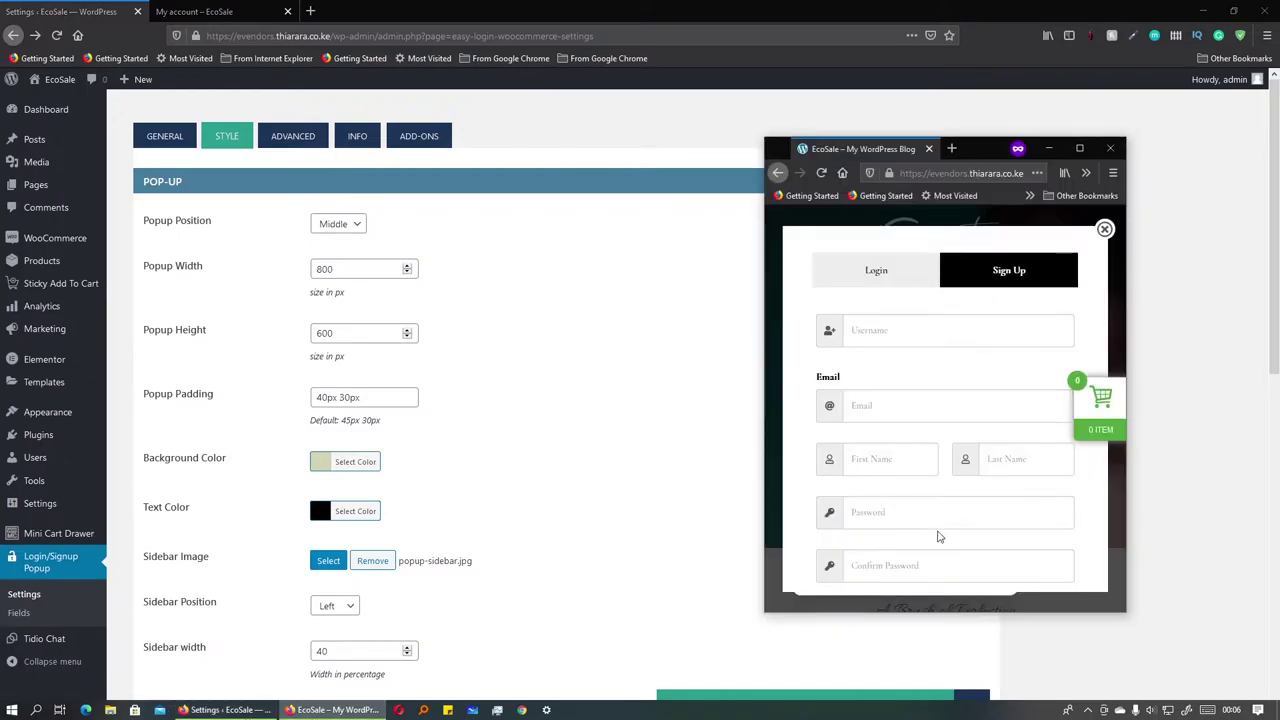
pyautogui.click(898, 272)
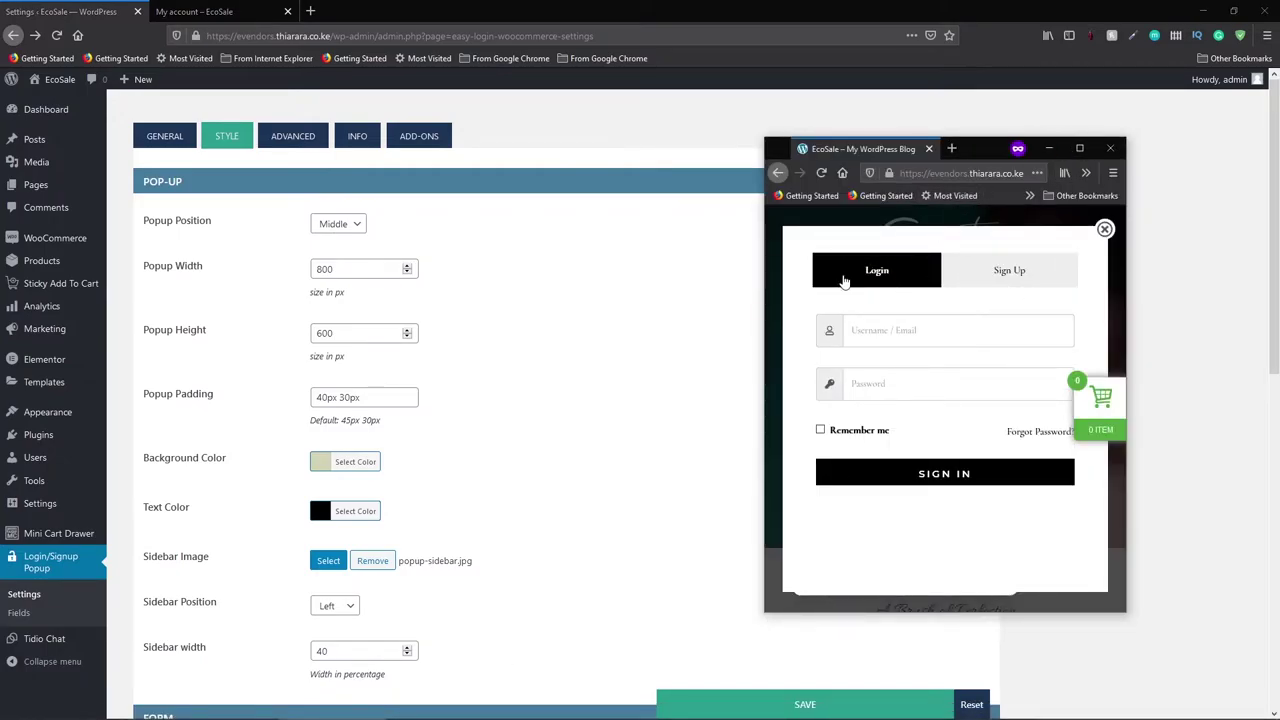
pyautogui.moveTo(760, 319); pyautogui.dragTo(414, 319)
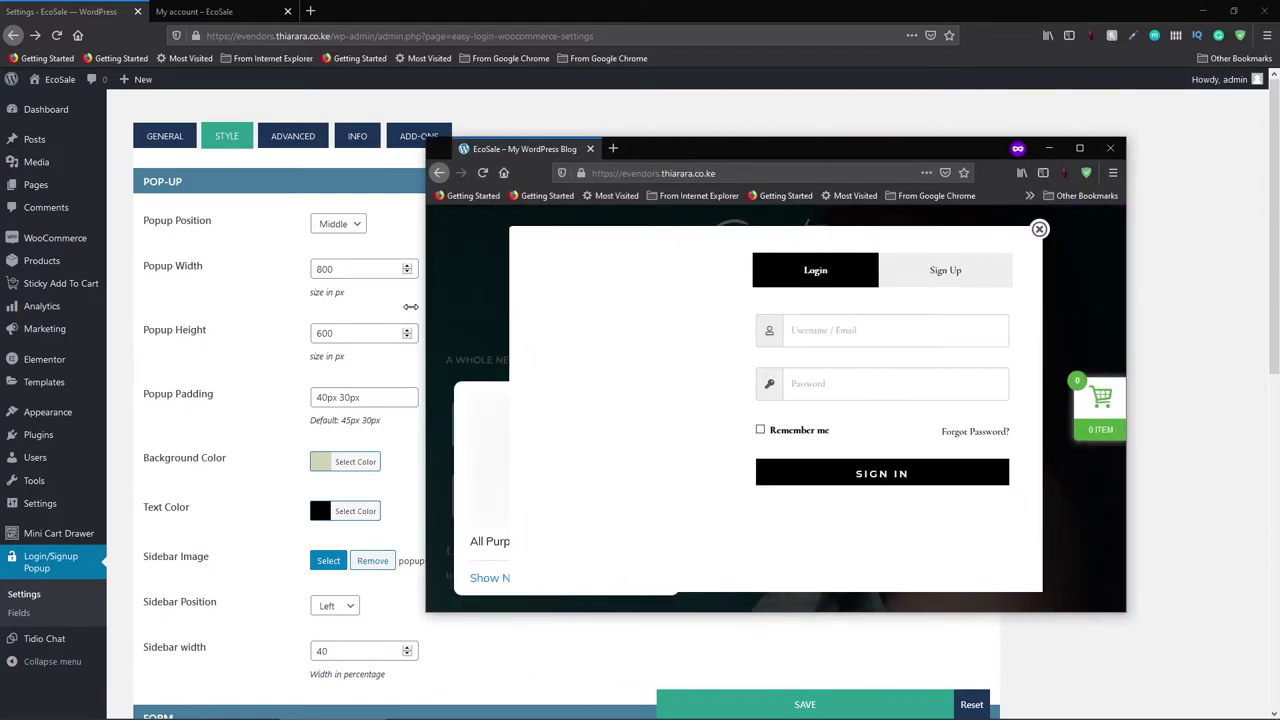
pyautogui.moveTo(712, 143); pyautogui.dragTo(885, 127)
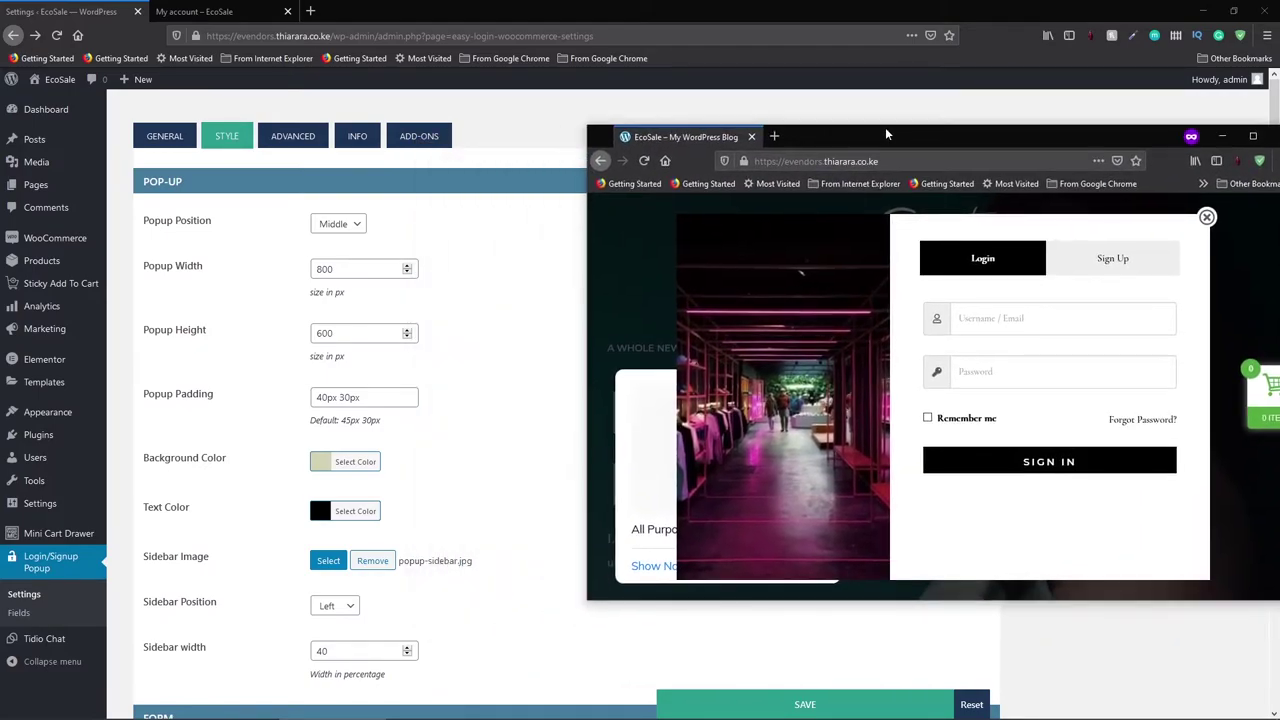
# Step: Replace the popup's sidebar image with fb-insta-post1.png from the media library
pyautogui.click(325, 560)
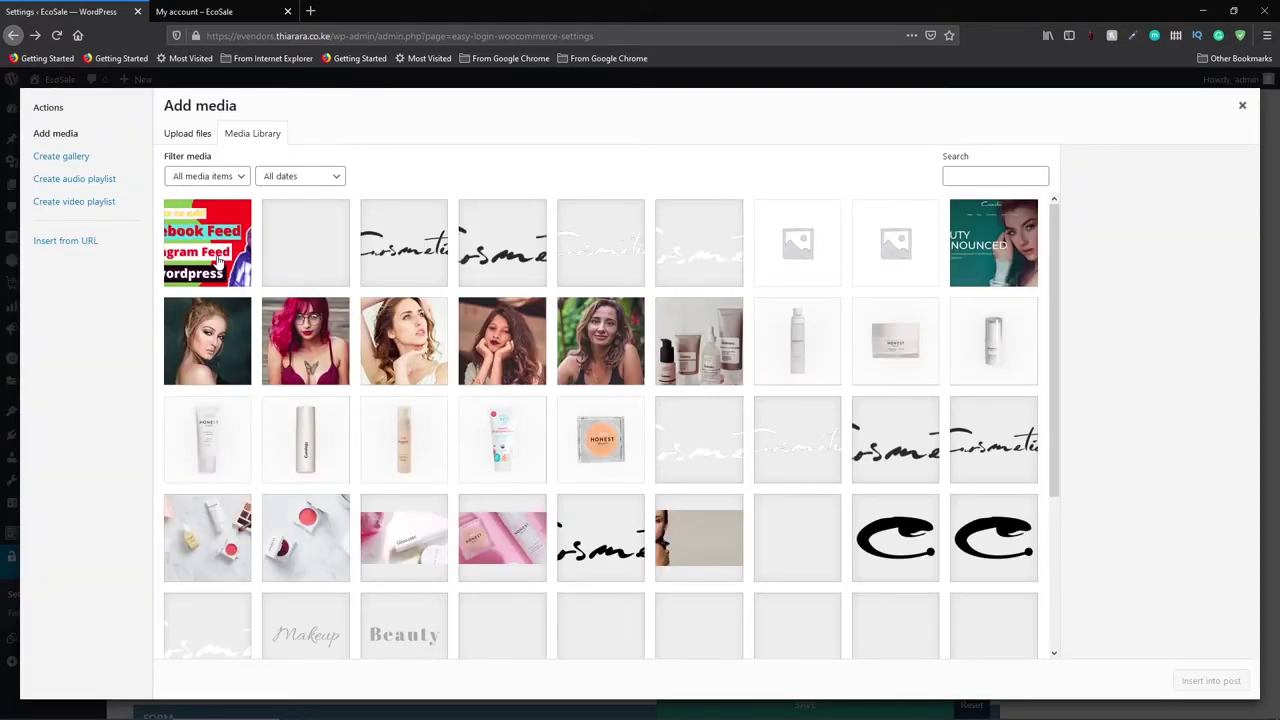
pyautogui.click(207, 242)
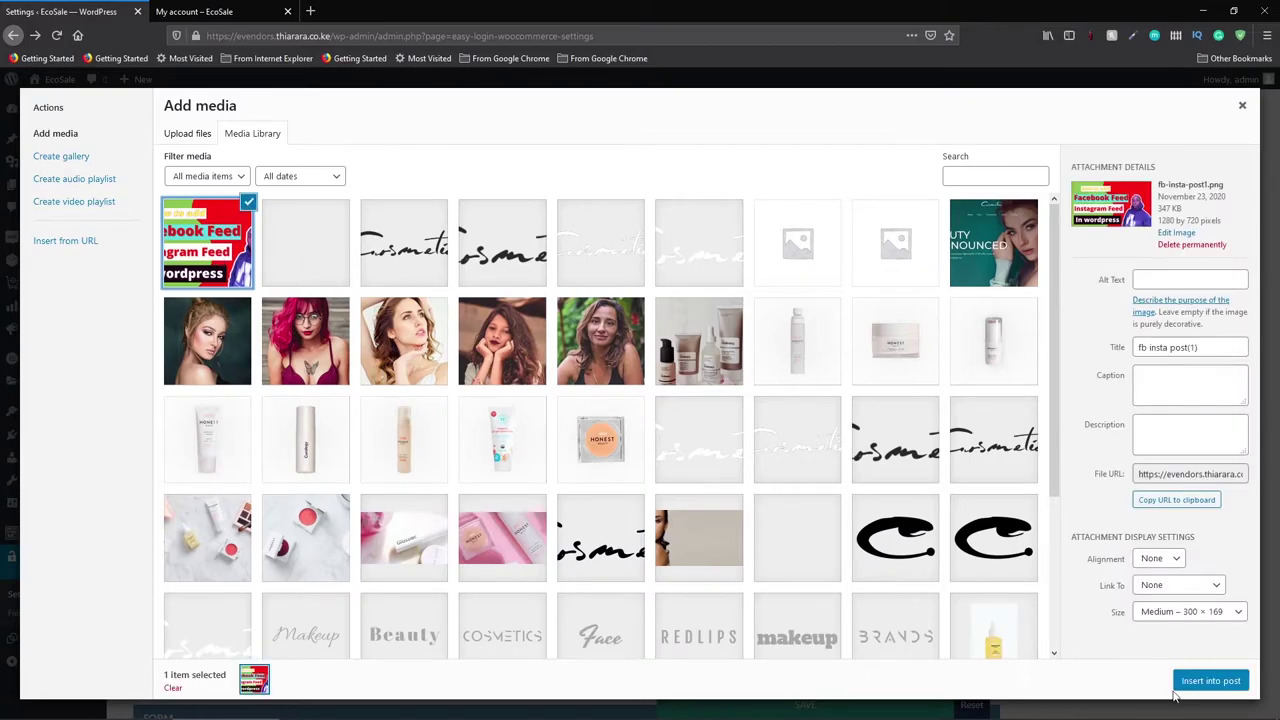
pyautogui.click(1207, 684)
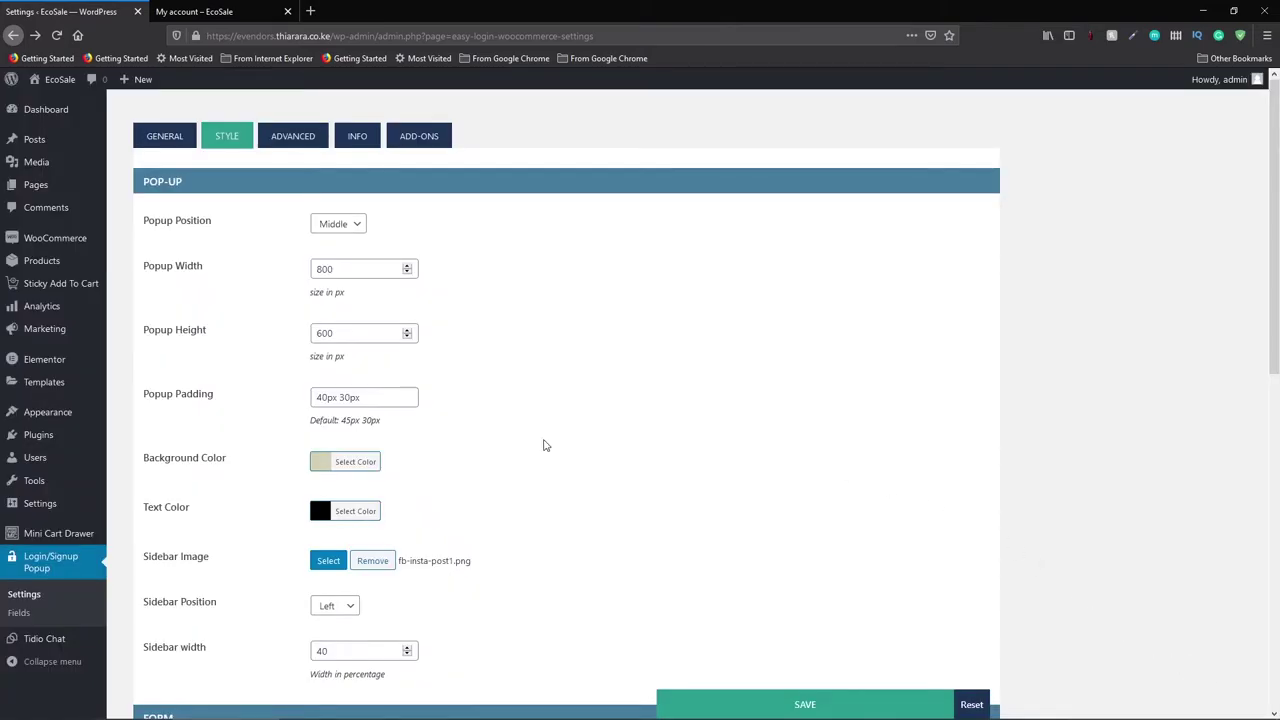
# Step: Set the sidebar width to 50 percent, save the settings, and reload the store's home page to check the popup
pyautogui.scroll(-3, 472, 485)
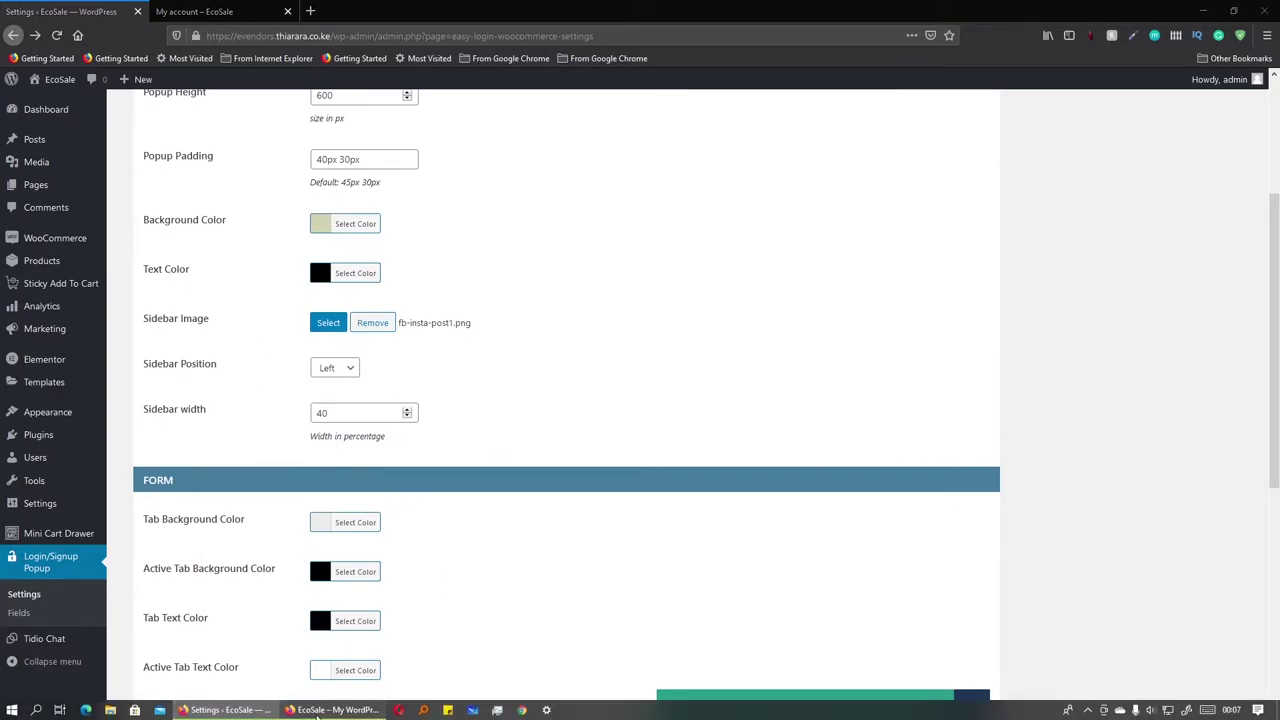
pyautogui.click(318, 710)
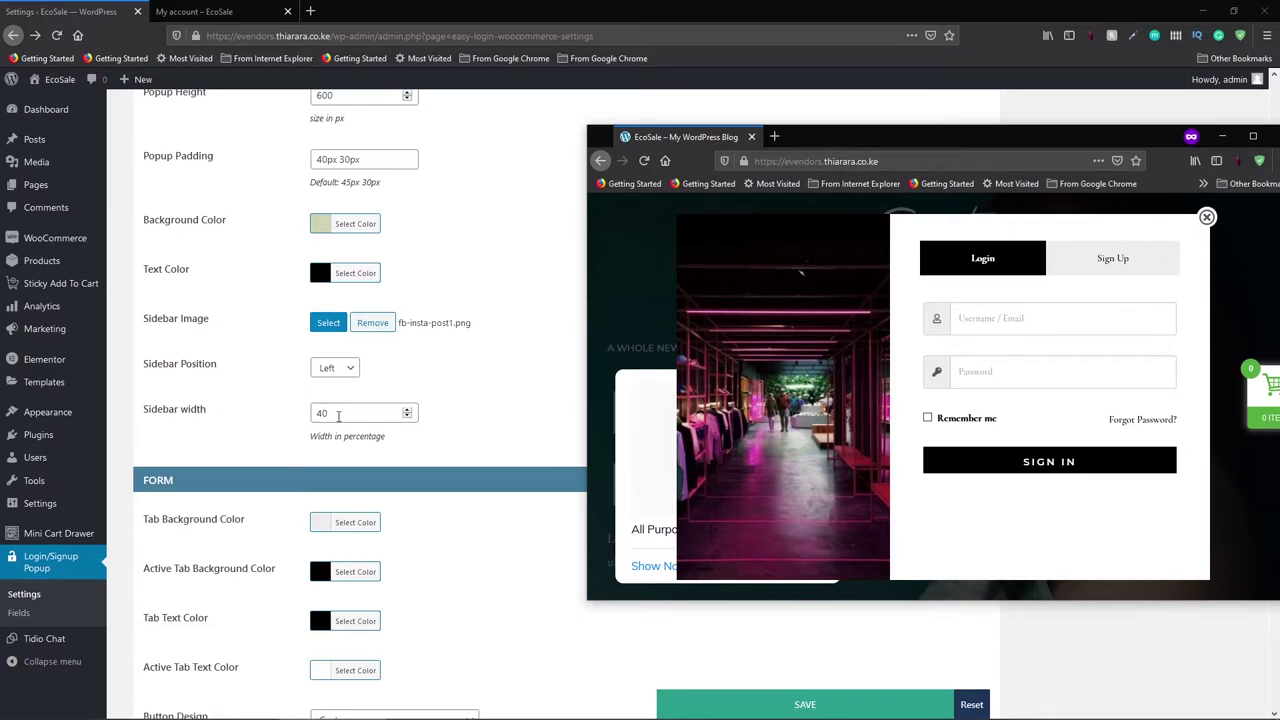
pyautogui.moveTo(338, 416); pyautogui.dragTo(285, 433)
pyautogui.write('50')
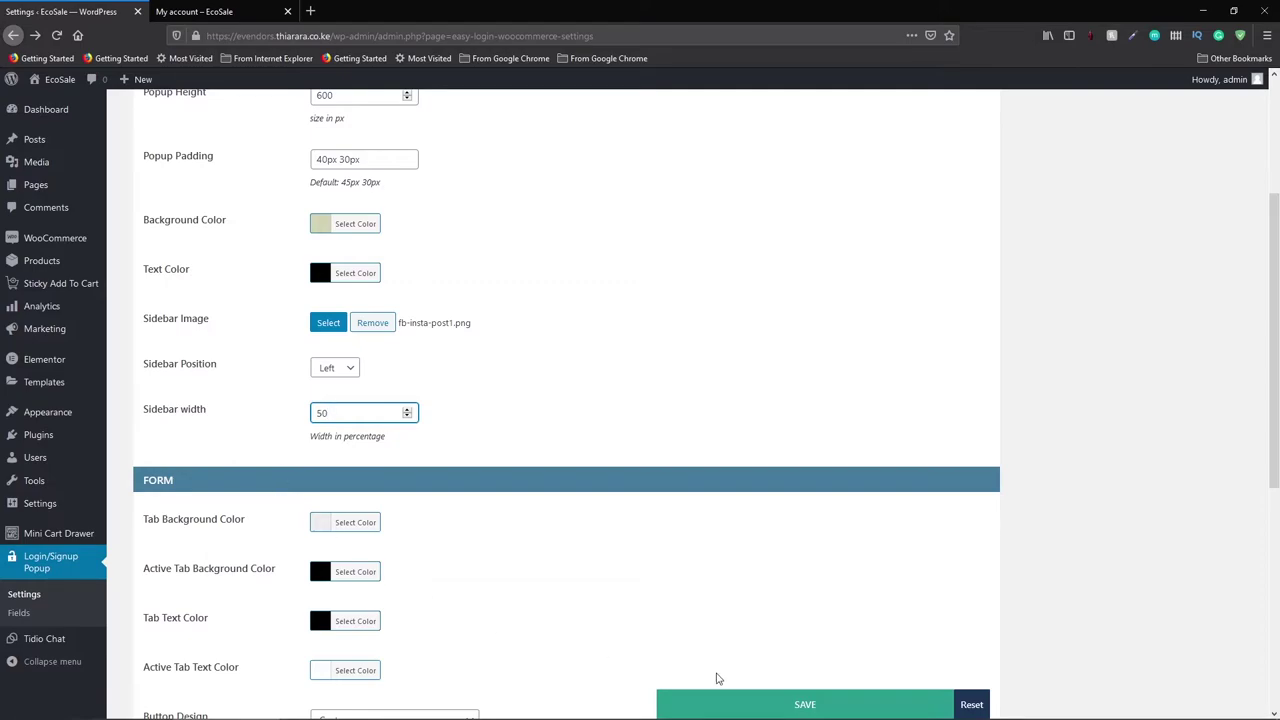
pyautogui.click(773, 708)
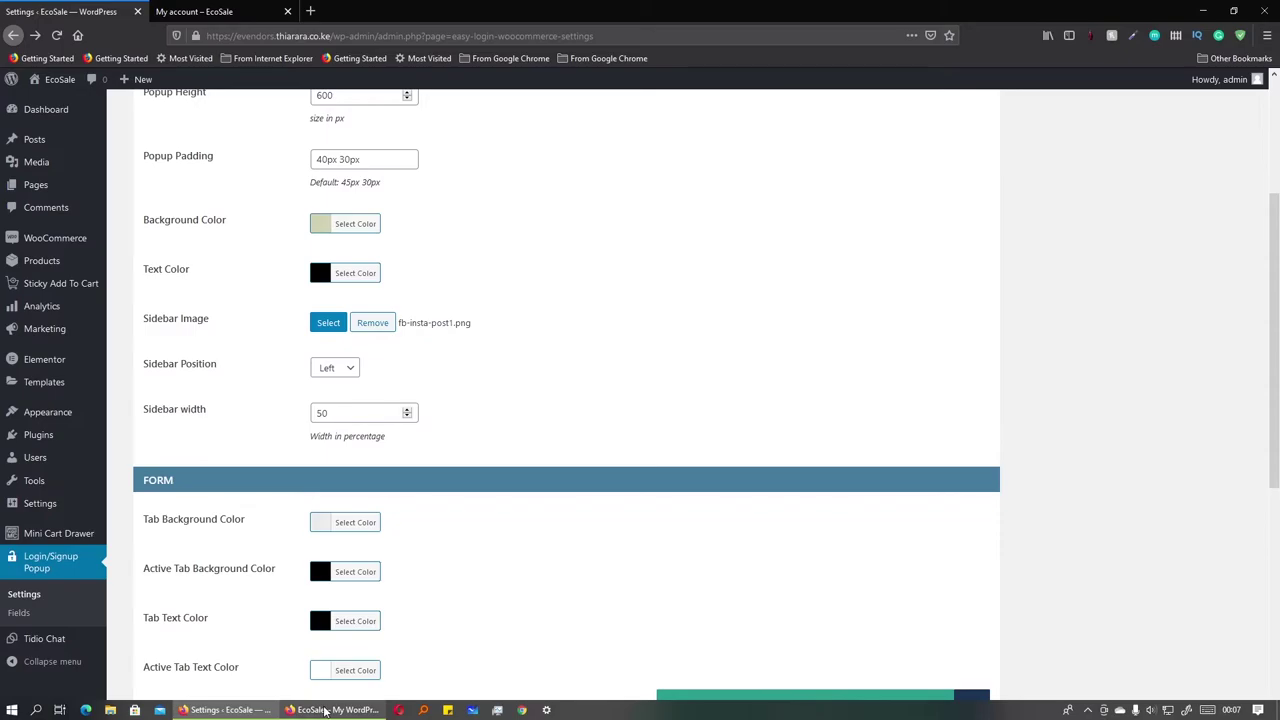
pyautogui.click(325, 711)
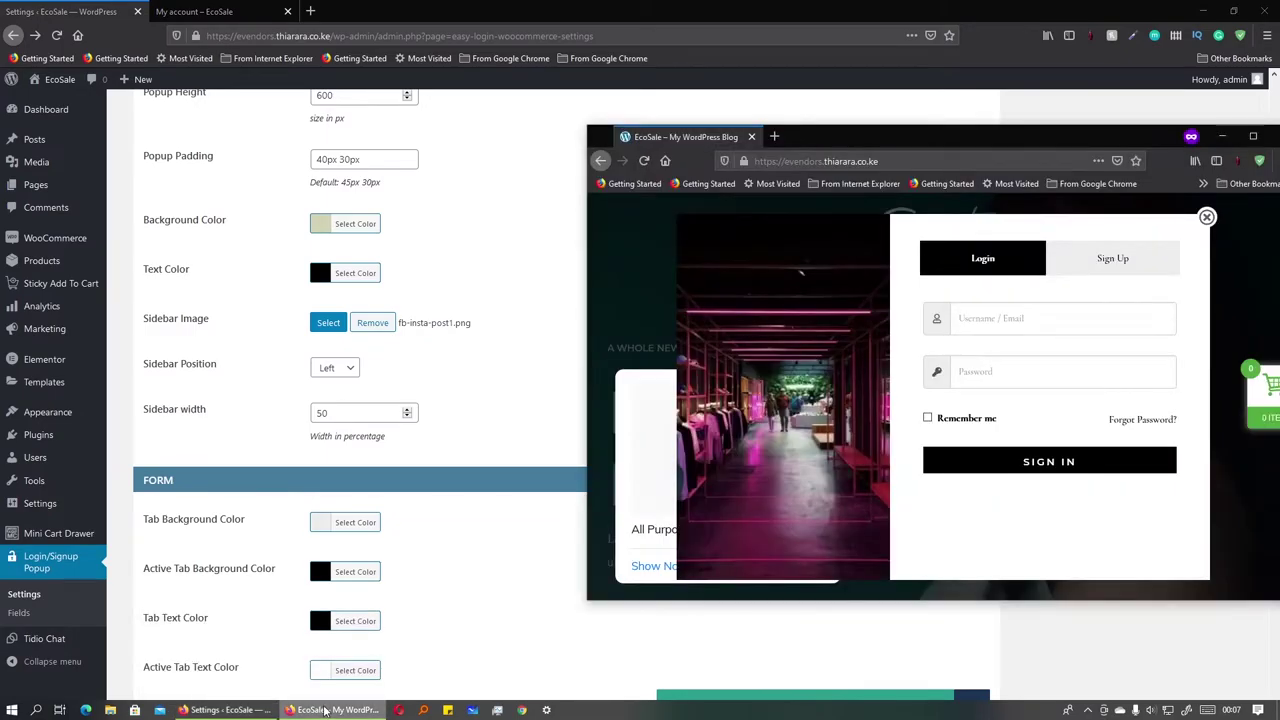
pyautogui.click(644, 160)
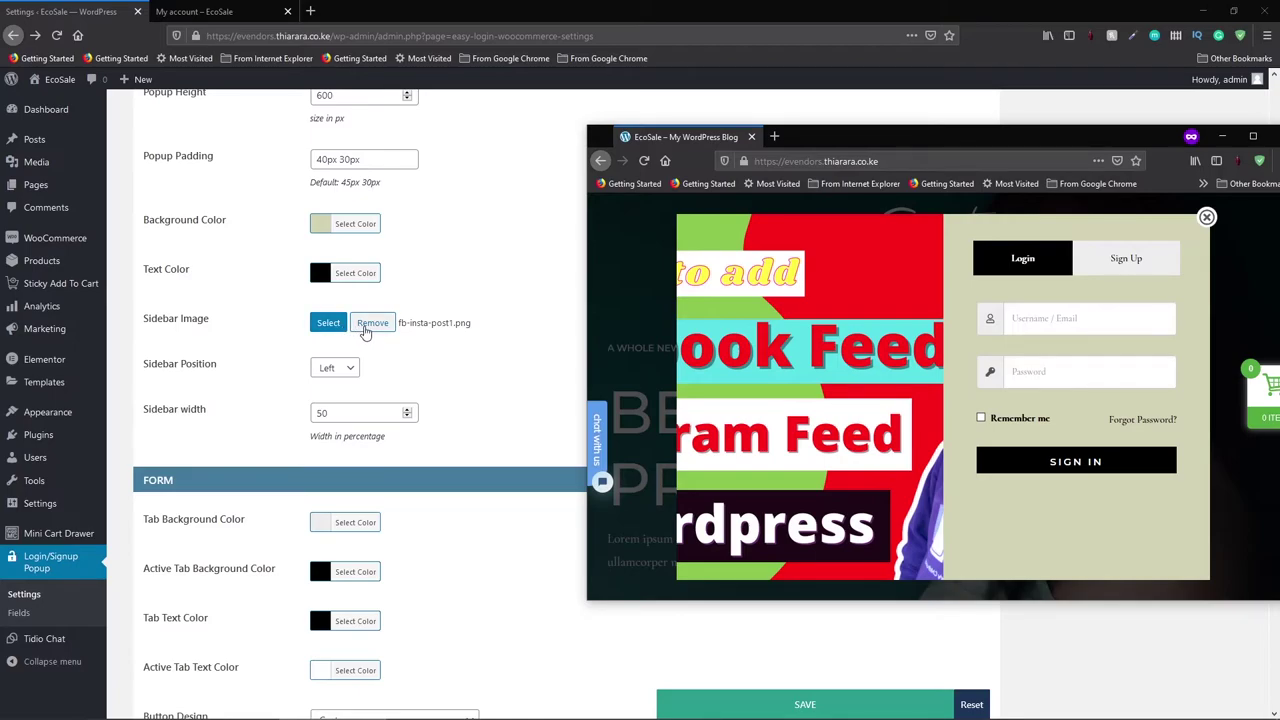
# Step: Set the sidebar position to Right and its width to 30 percent, and save the settings
pyautogui.click(336, 368)
pyautogui.click(337, 408)
pyautogui.moveTo(335, 418); pyautogui.dragTo(312, 413)
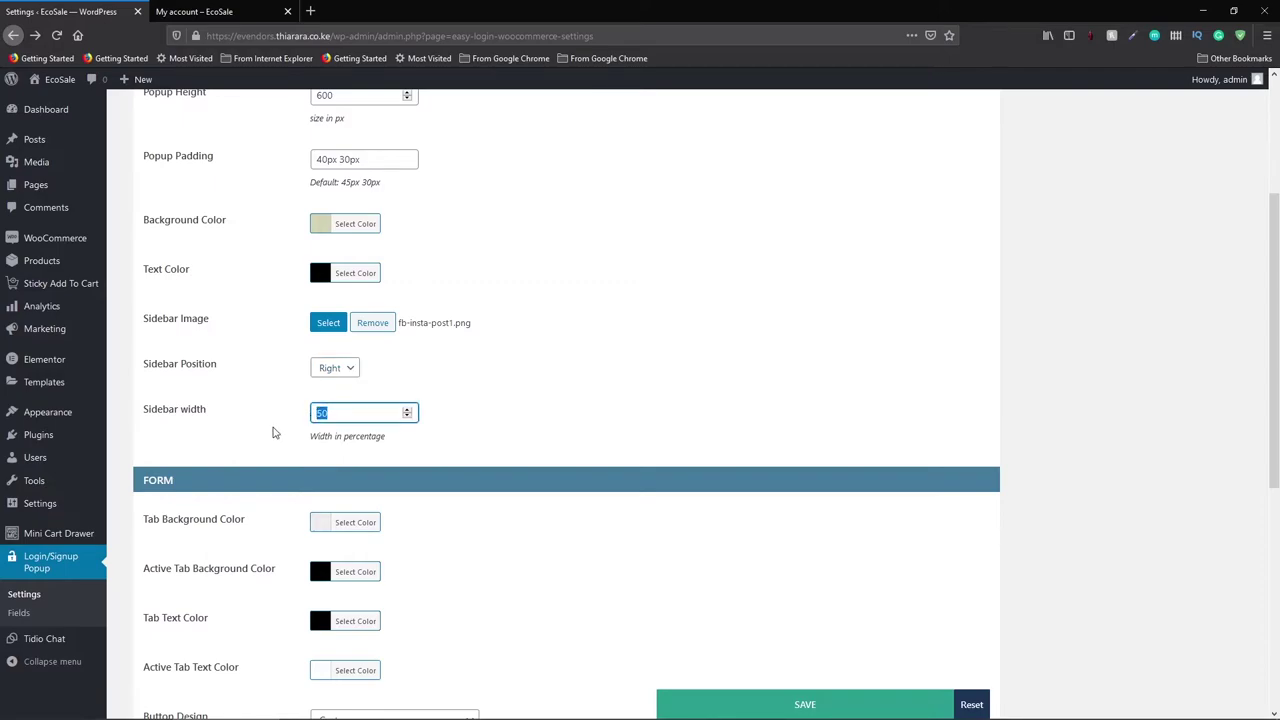
pyautogui.write('30')
pyautogui.click(775, 710)
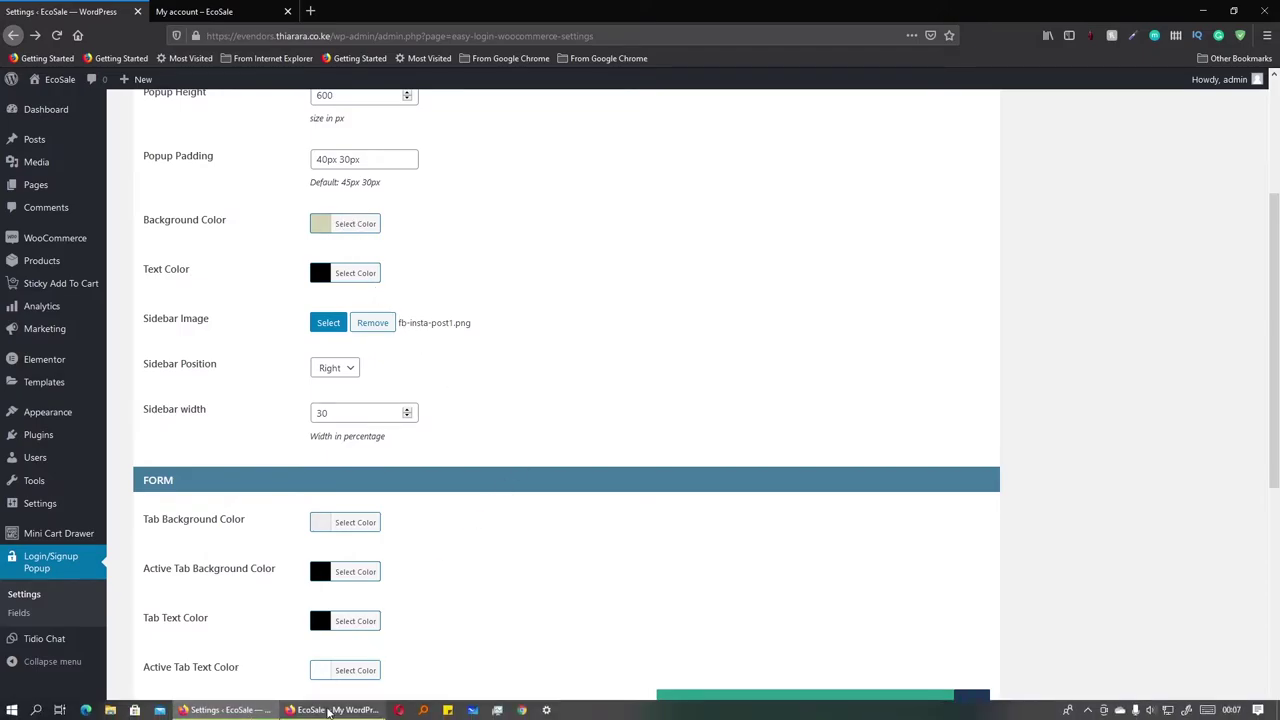
# Step: Reload the settings page, return to the private window, and examine the restyled popup's Login and Sign Up forms
pyautogui.click(338, 712)
pyautogui.click(57, 35)
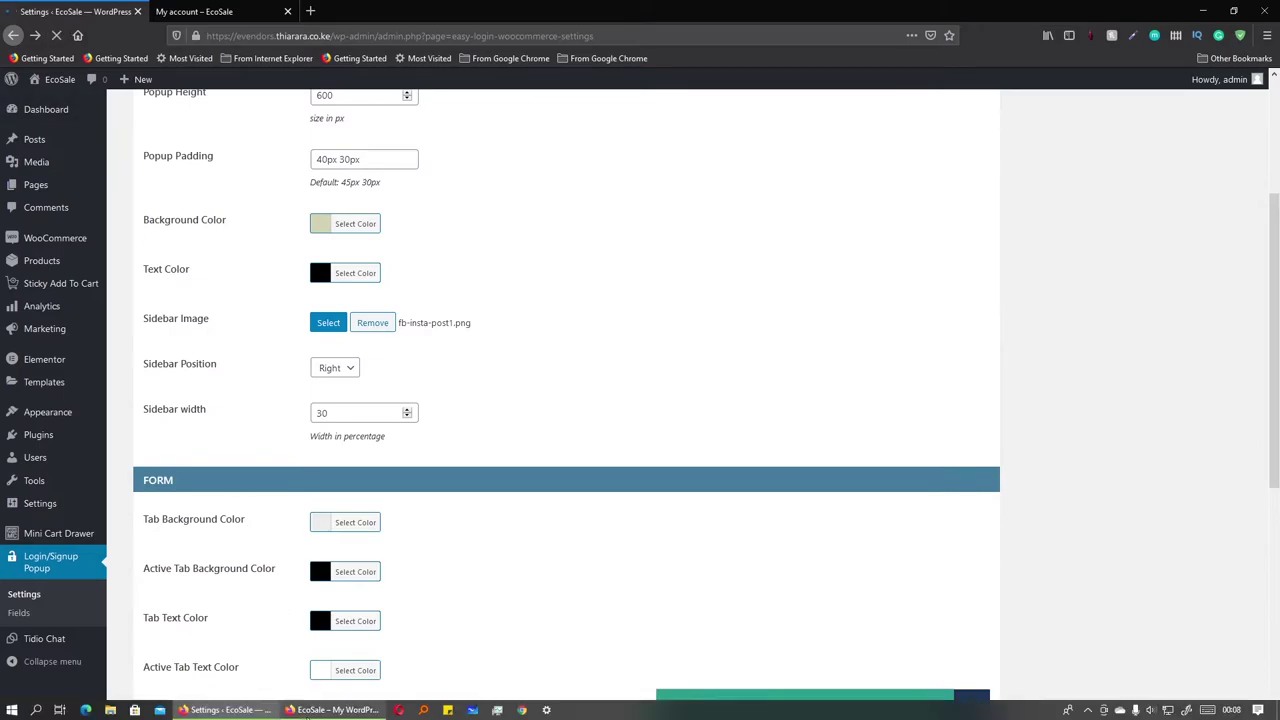
pyautogui.click(338, 712)
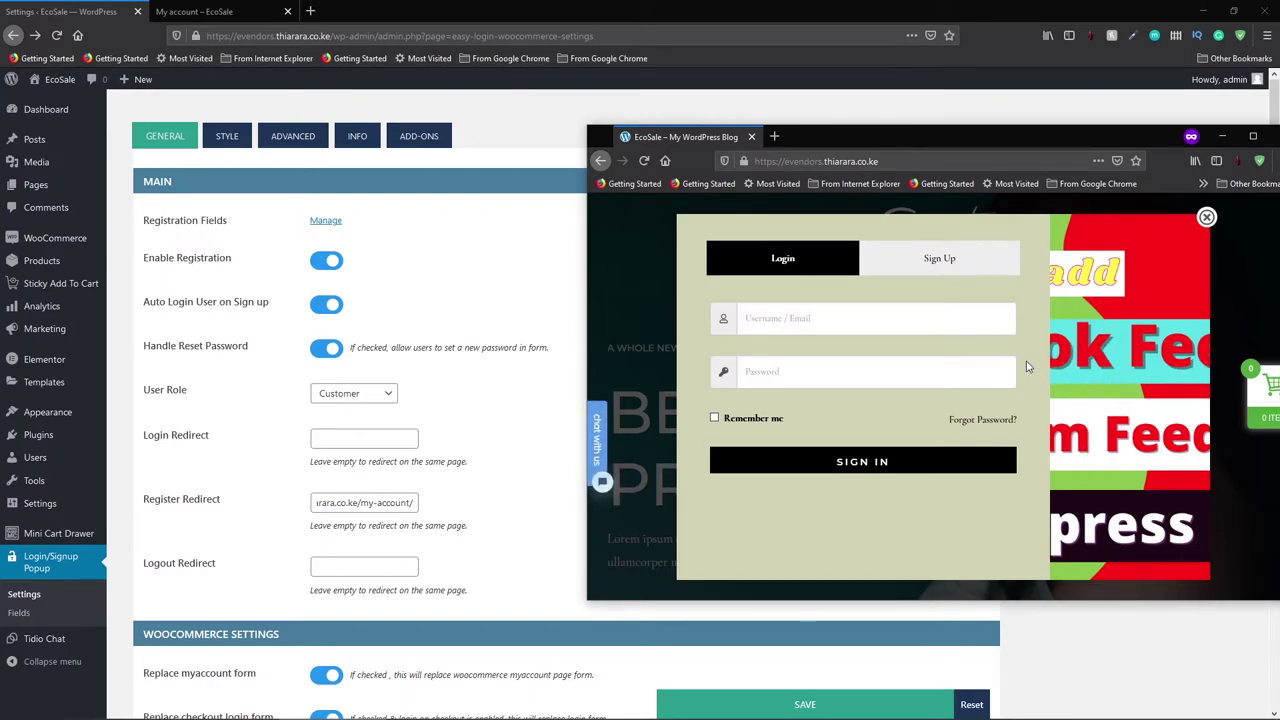
pyautogui.click(945, 257)
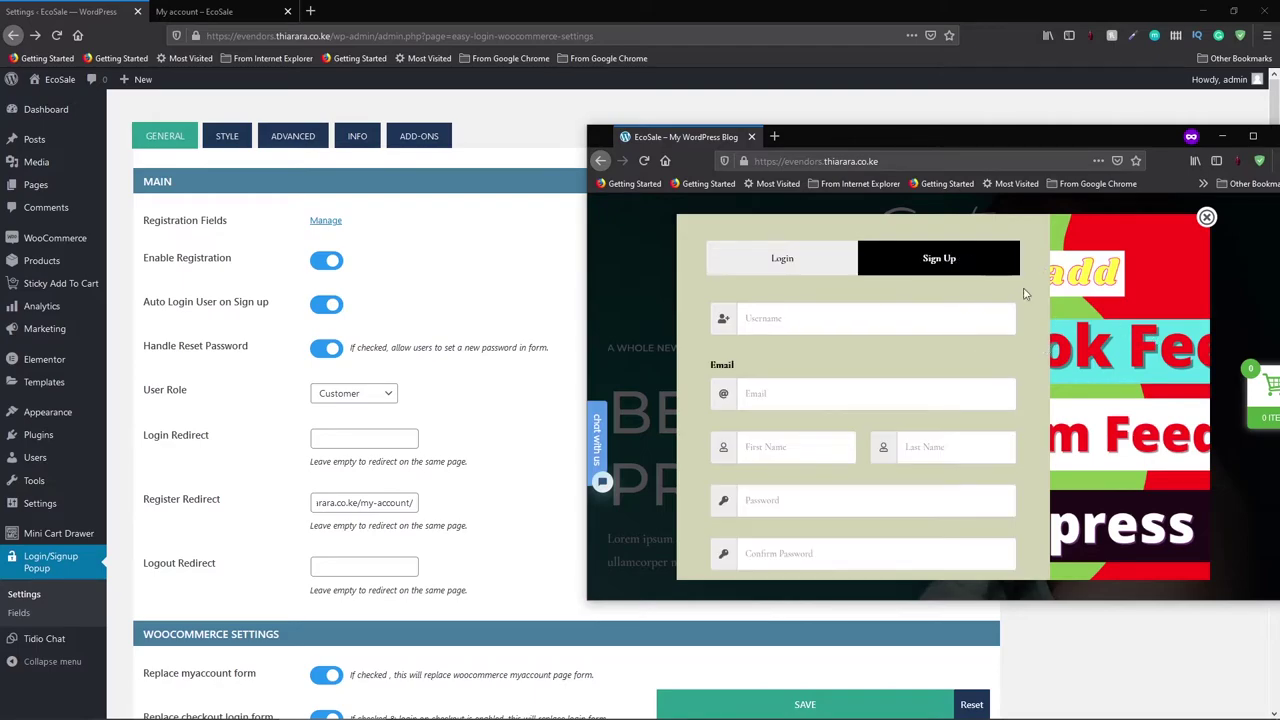
# Step: Return to the plugin's style settings and set the popup's sidebar width to 40 percent
pyautogui.scroll(-3, 283, 385)
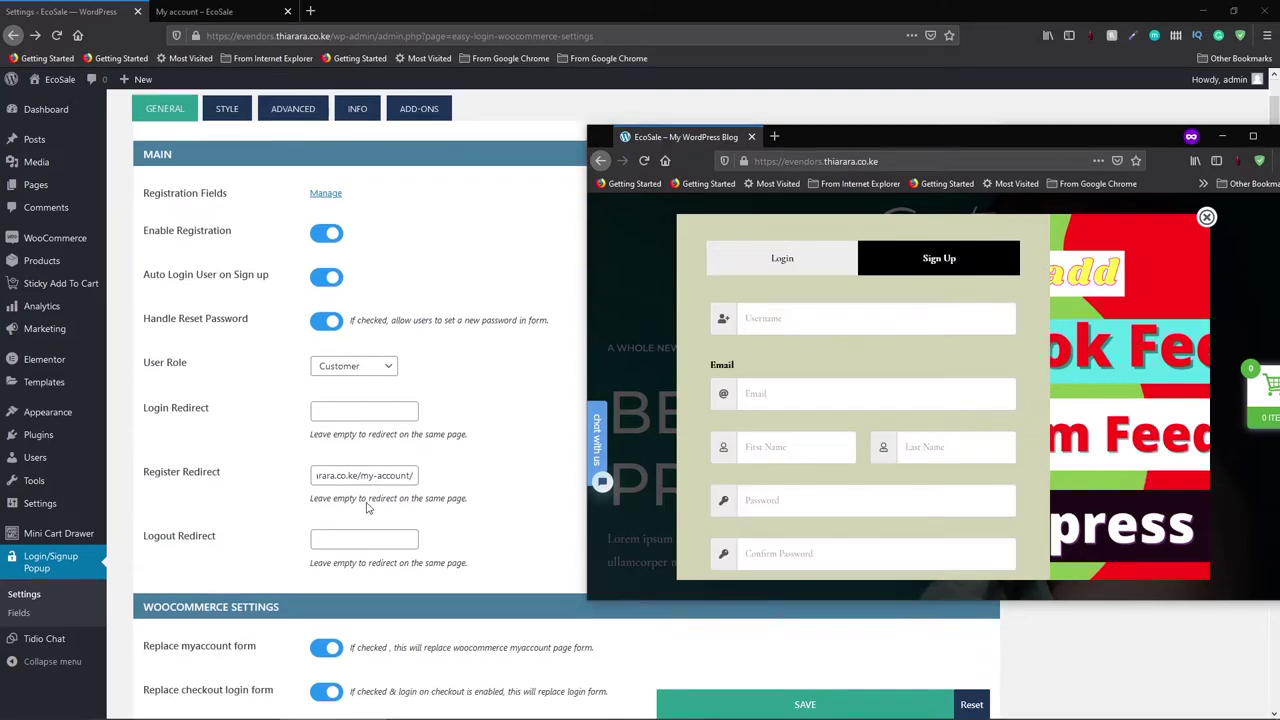
pyautogui.scroll(3, 277, 143)
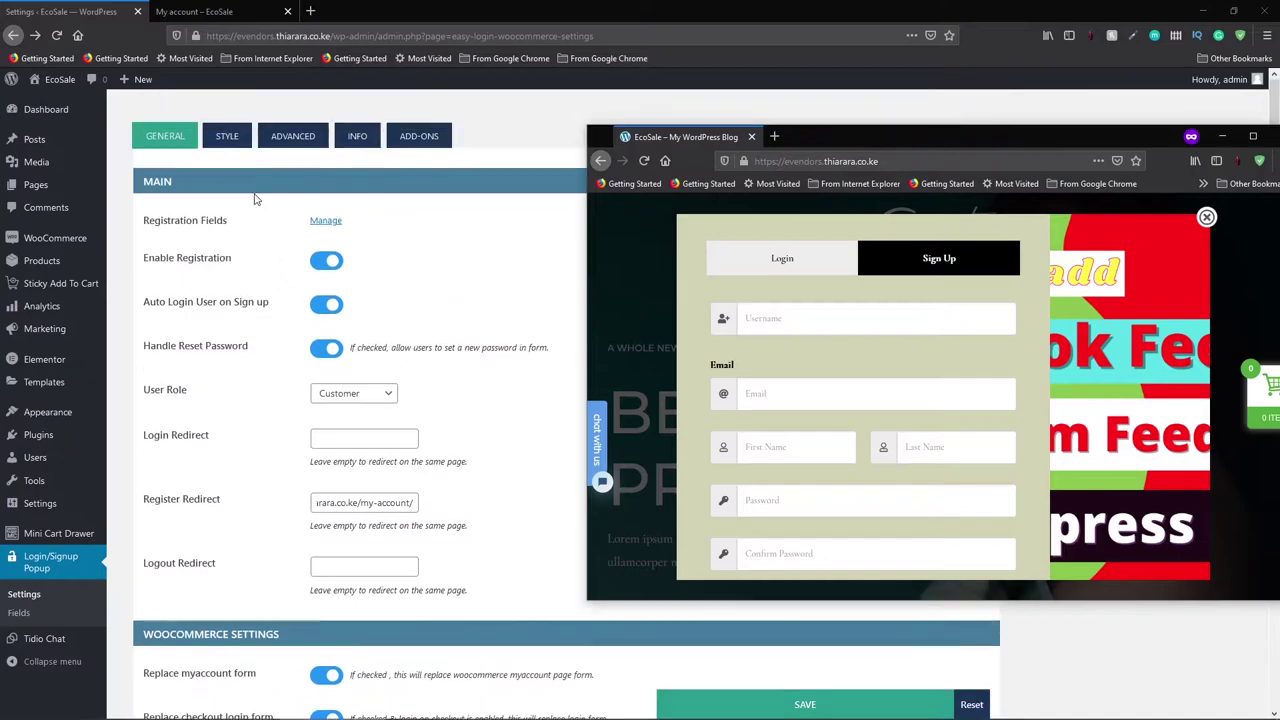
pyautogui.click(227, 136)
pyautogui.scroll(-3, 331, 423)
pyautogui.doubleClick(340, 333)
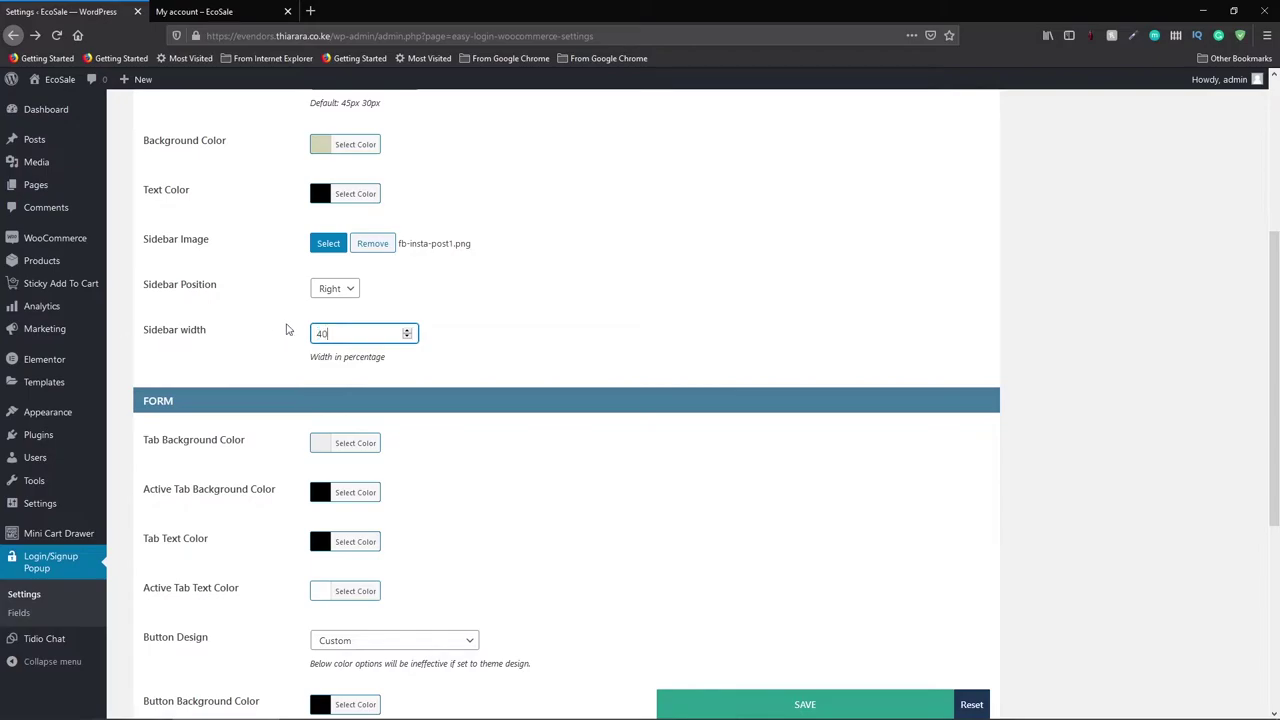
# Step: Replace the popup's sidebar image with bg-03-free-img.png from the media library
pyautogui.click(336, 246)
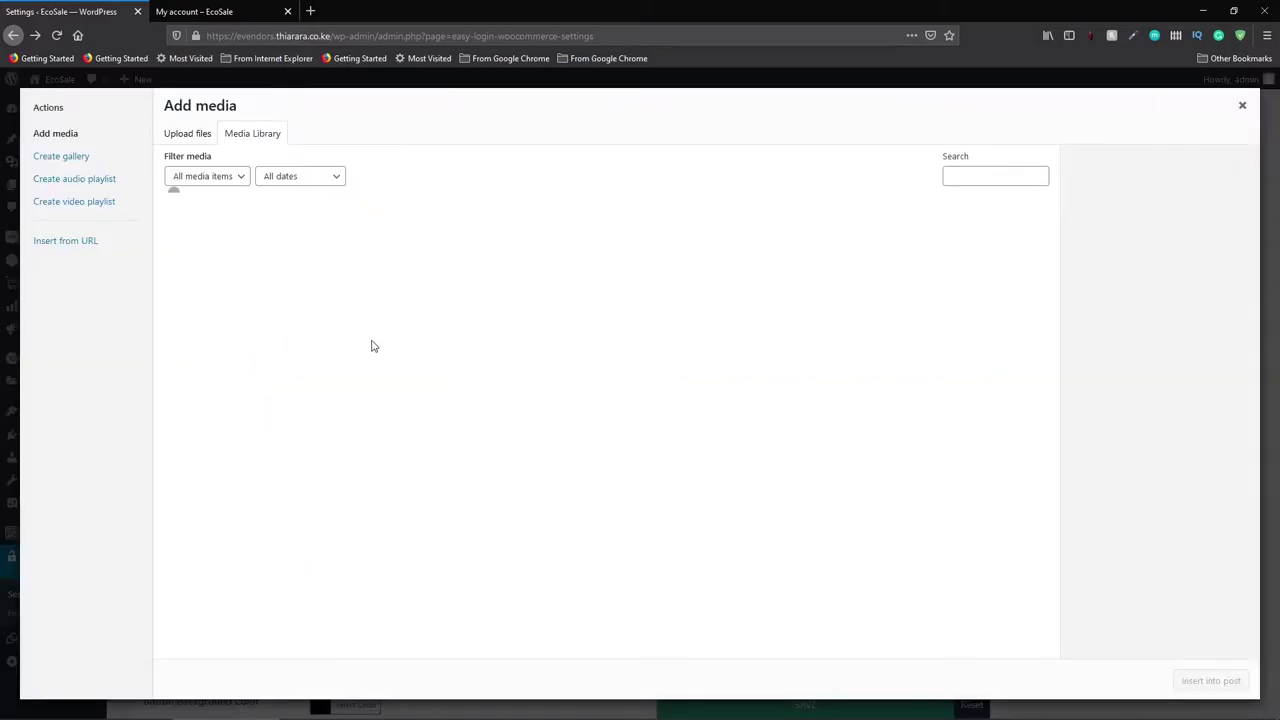
pyautogui.scroll(-5, 500, 450)
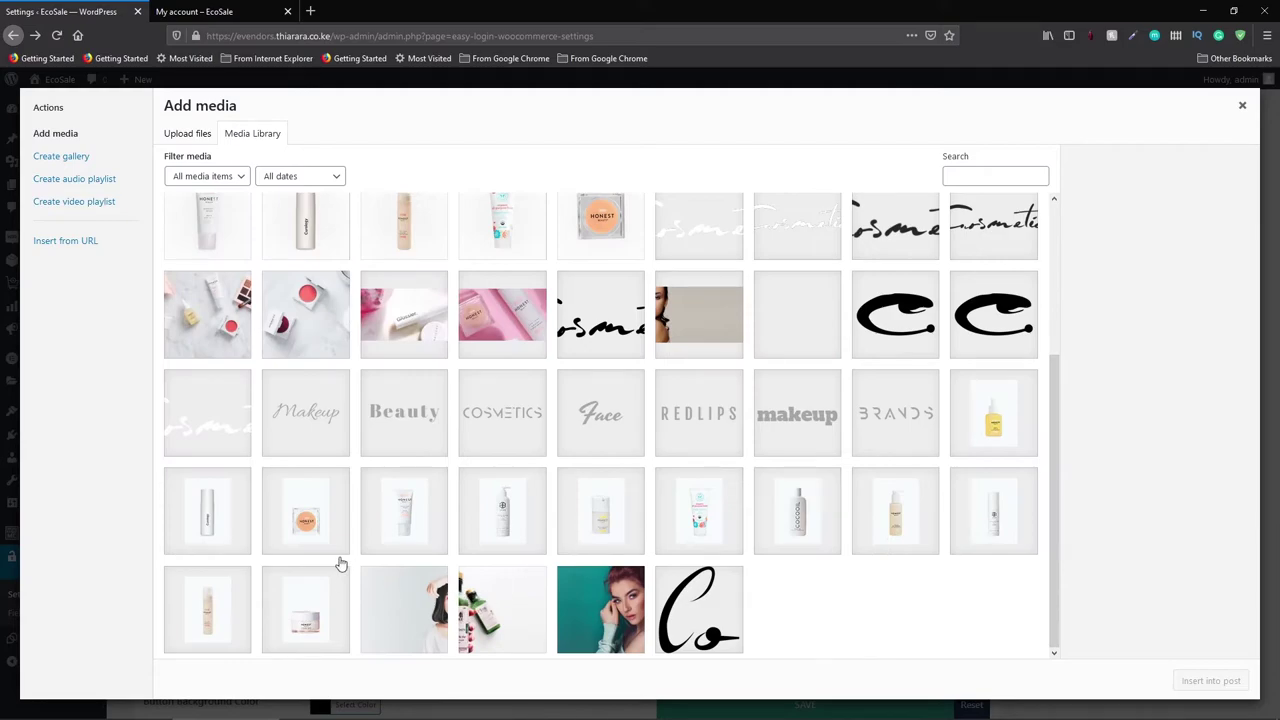
pyautogui.click(406, 616)
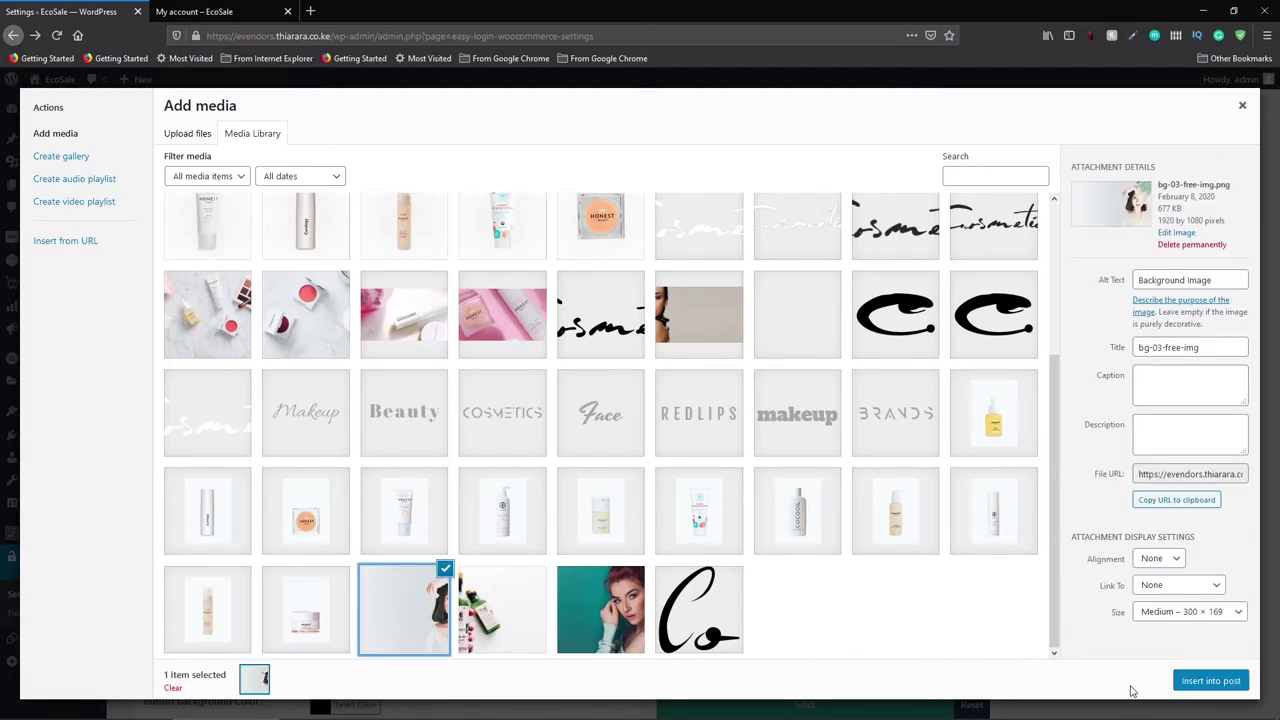
pyautogui.click(1209, 681)
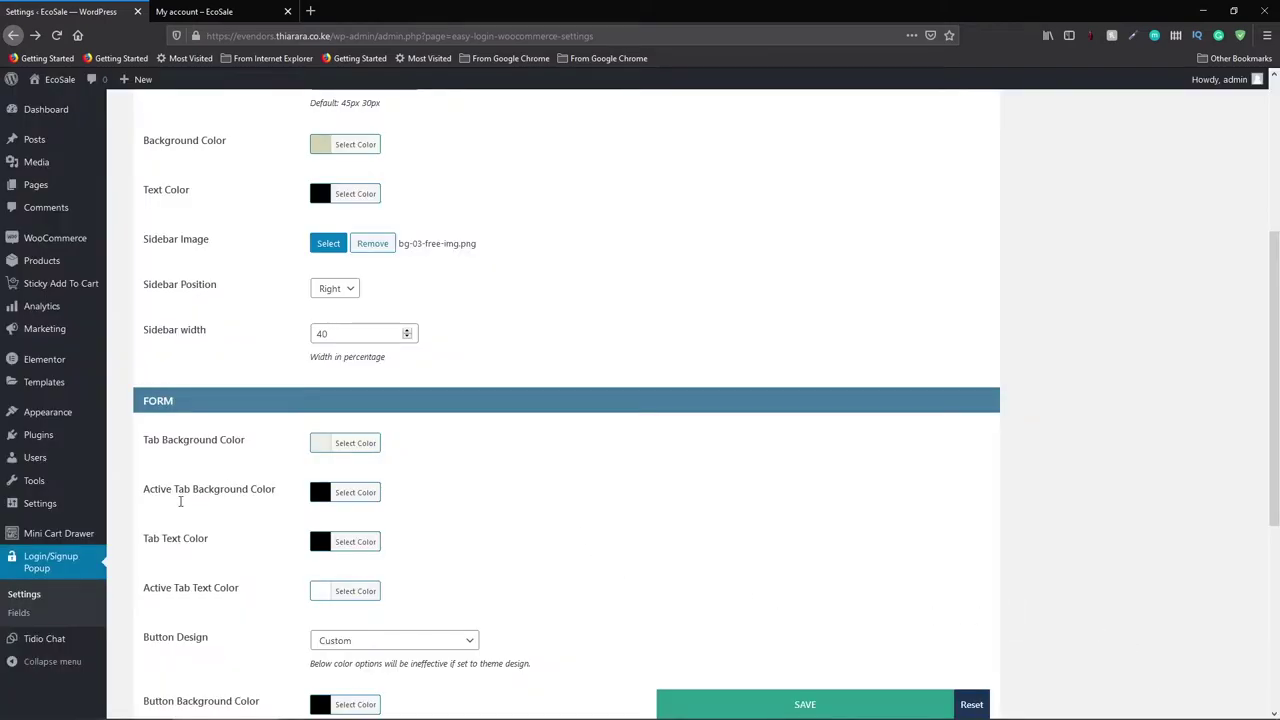
# Step: Review the Form color and button options, and compare them with the Login and Sign Up tabs and fields of the store's popup
pyautogui.scroll(-1, 178, 481)
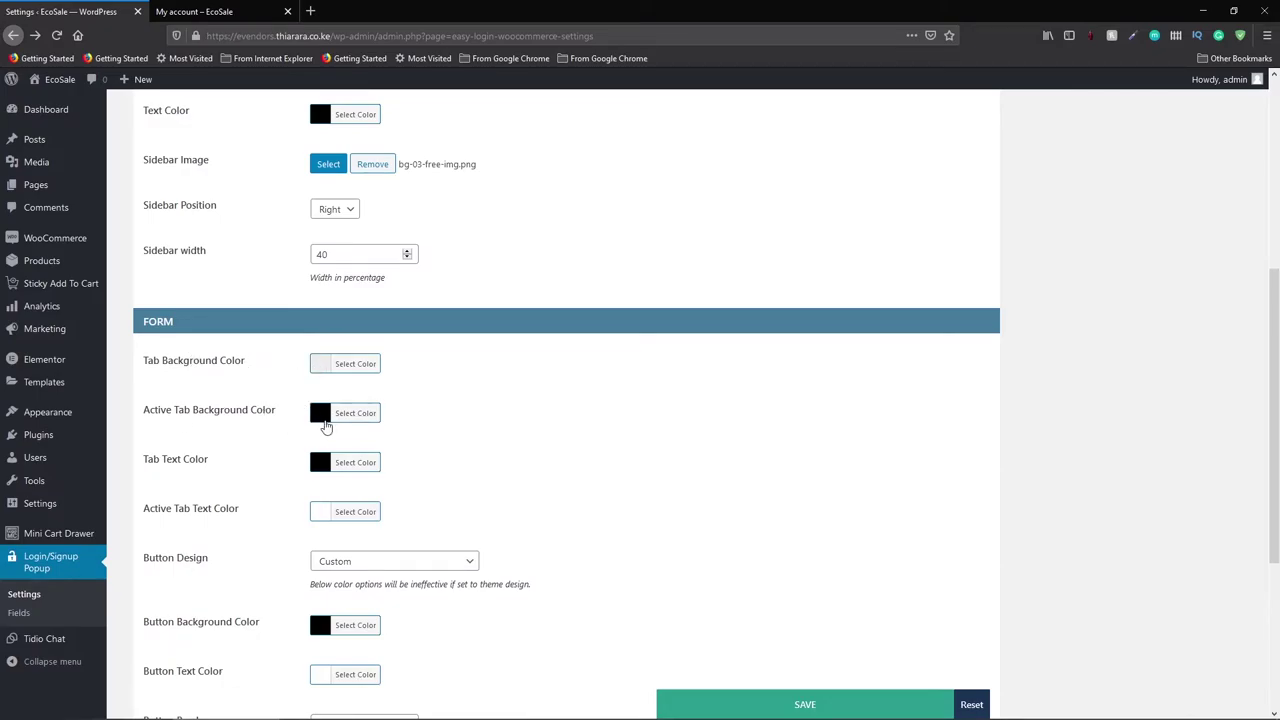
pyautogui.scroll(-3, 237, 440)
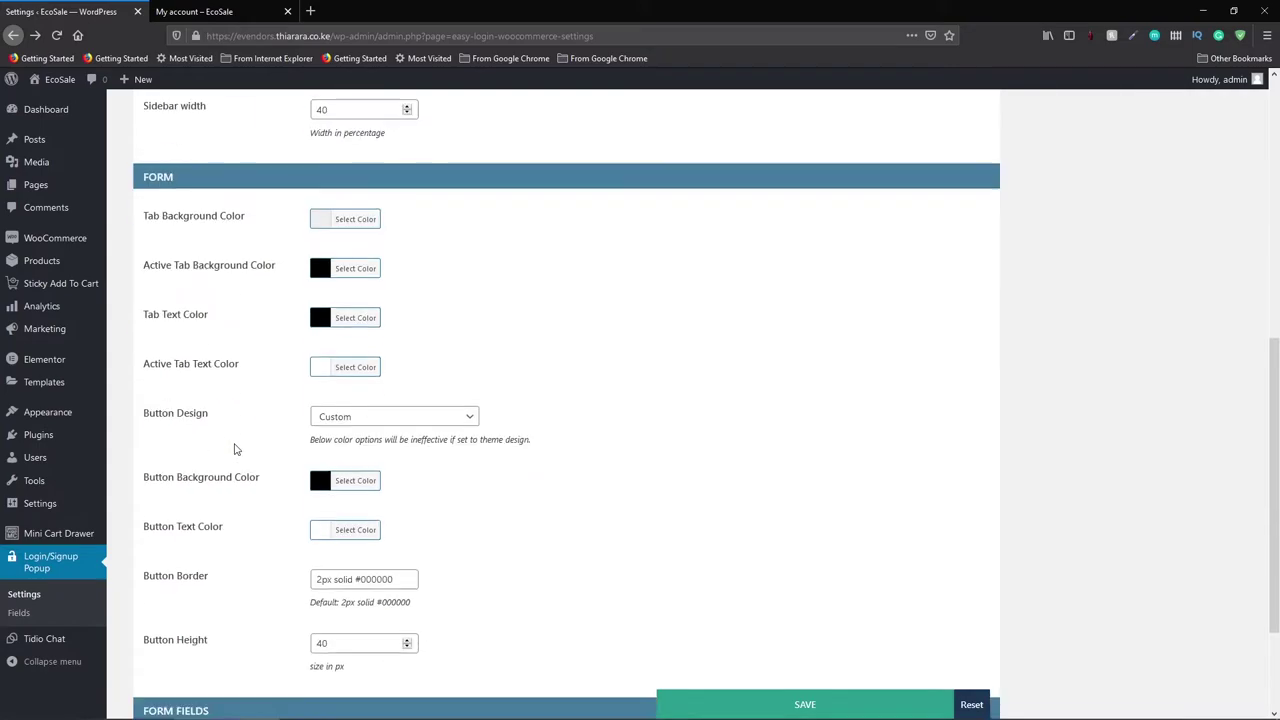
pyautogui.scroll(1, 256, 424)
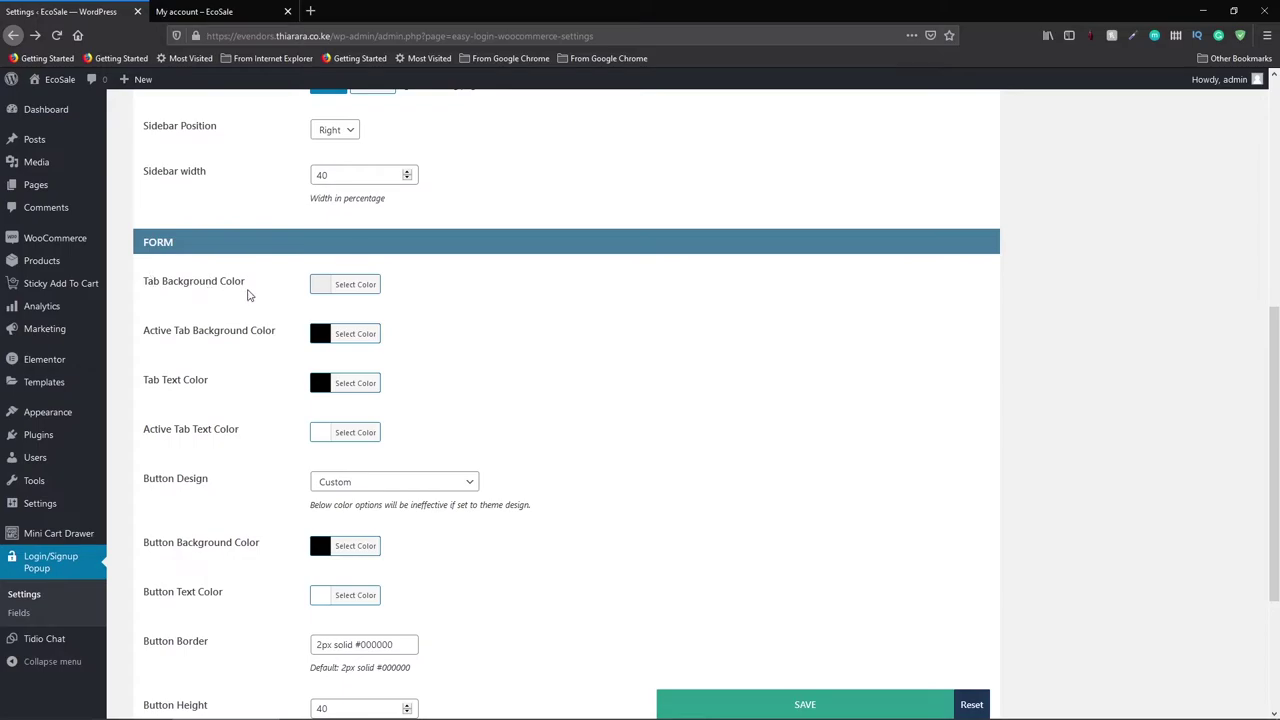
pyautogui.moveTo(470, 715)
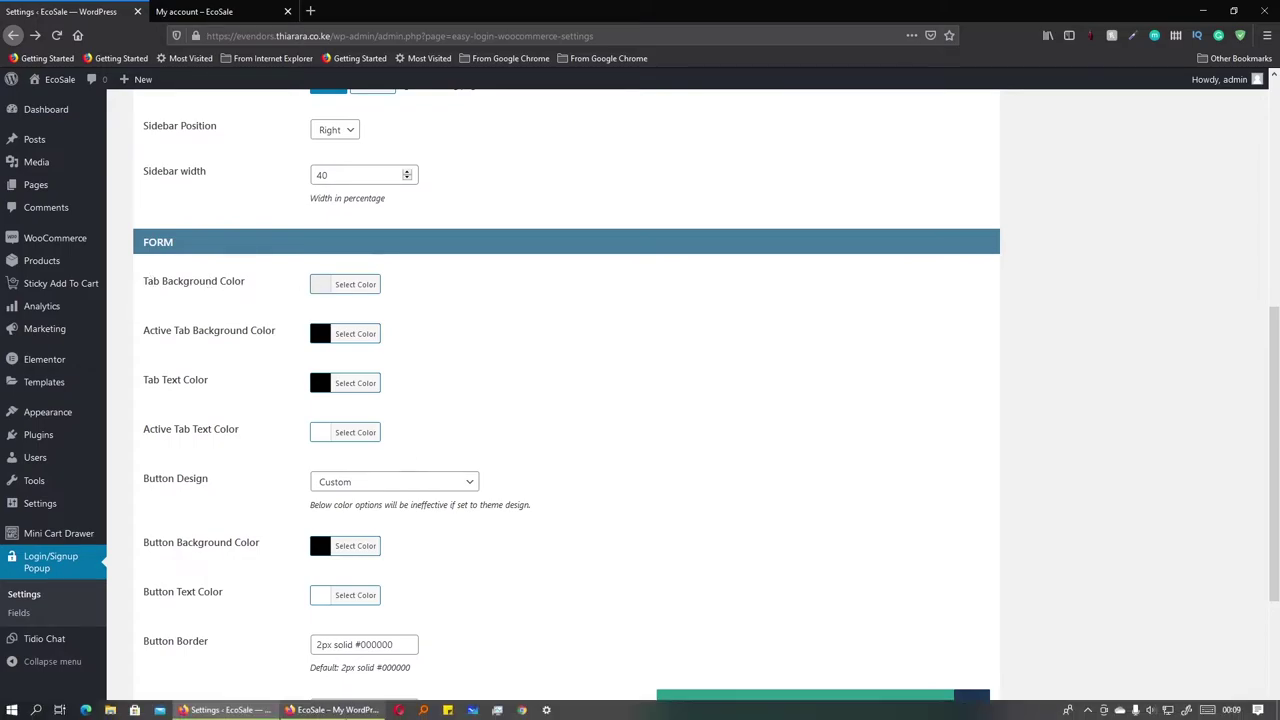
pyautogui.click(333, 710)
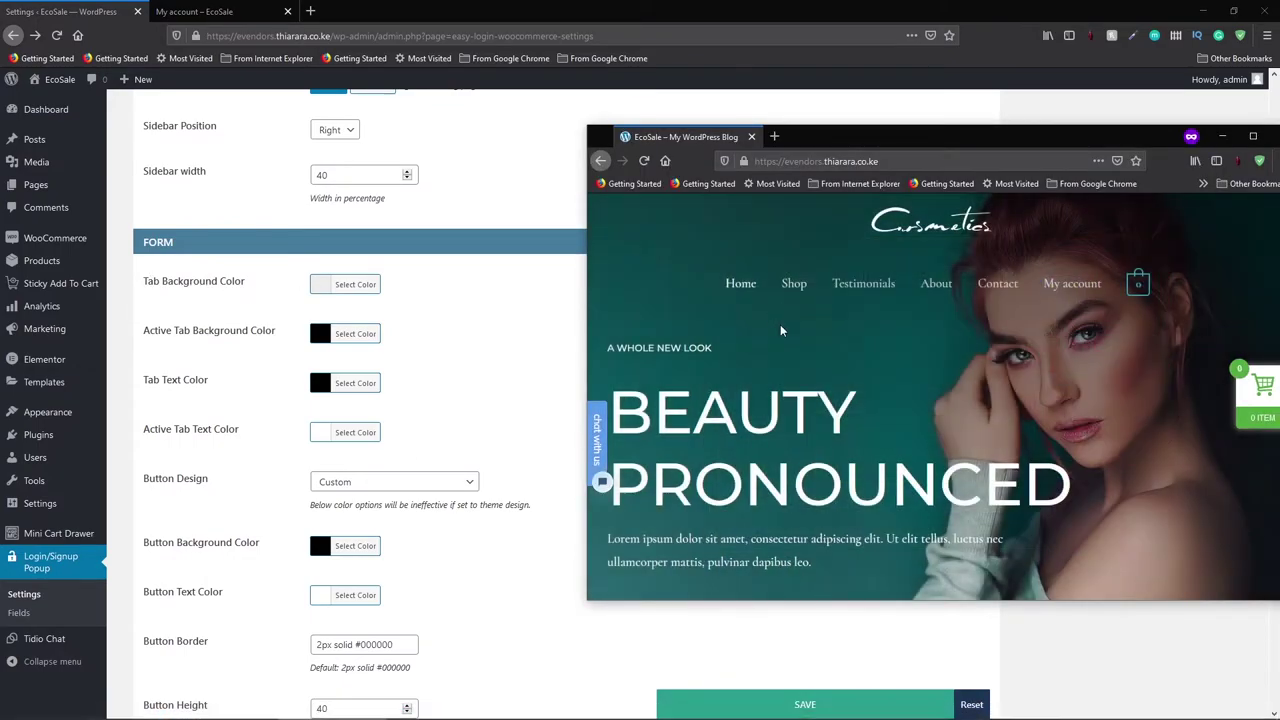
pyautogui.click(644, 160)
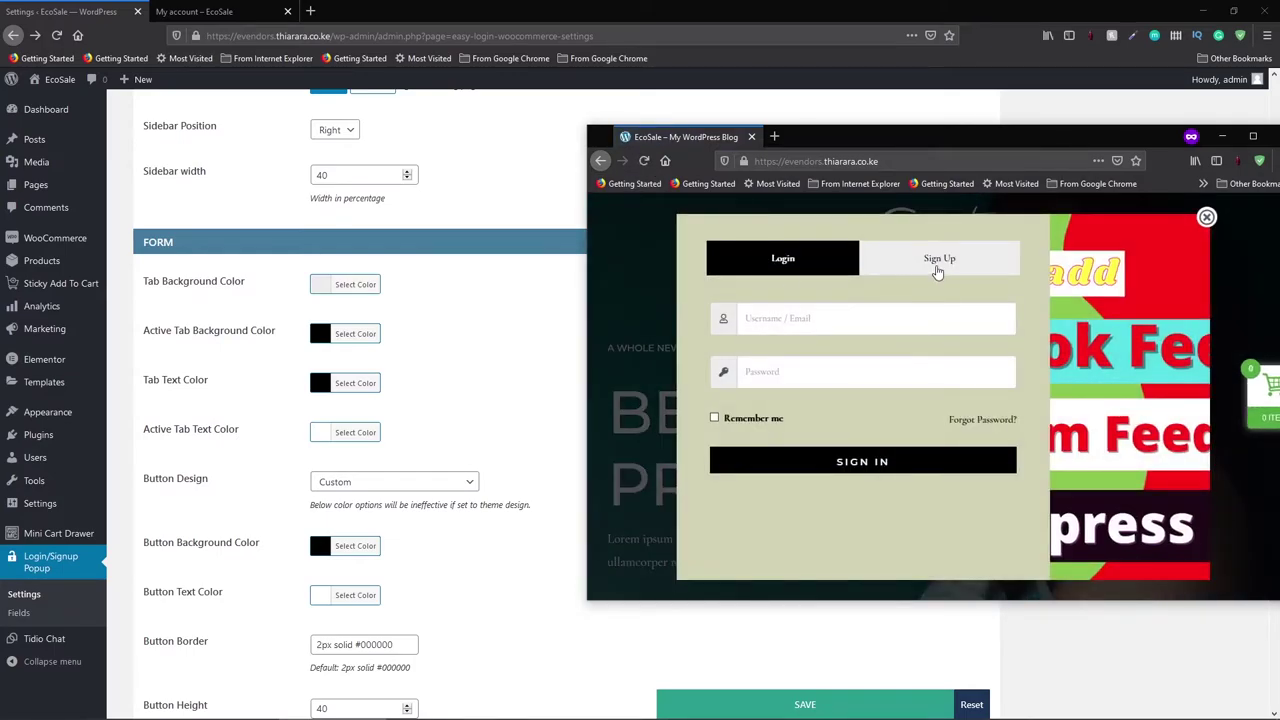
pyautogui.click(938, 263)
pyautogui.click(808, 306)
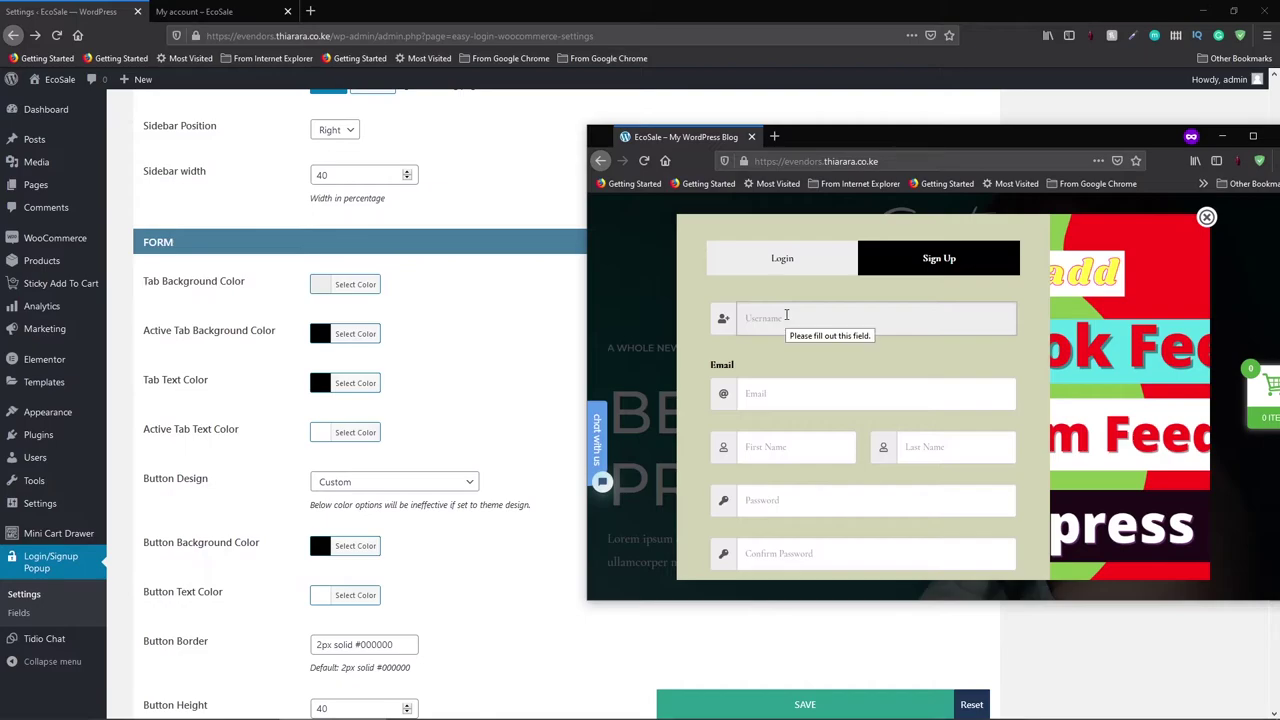
pyautogui.write('i')
pyautogui.press('BackSpace')
pyautogui.click(801, 272)
pyautogui.click(906, 268)
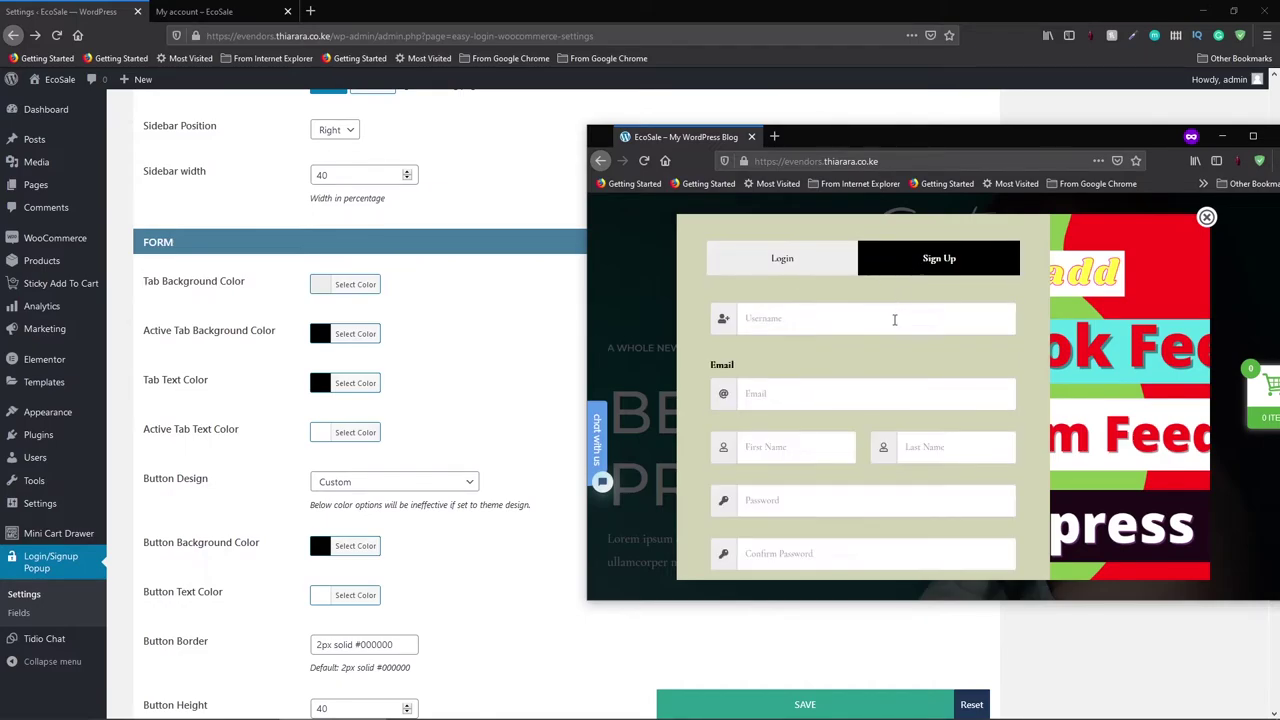
pyautogui.click(779, 391)
pyautogui.click(813, 308)
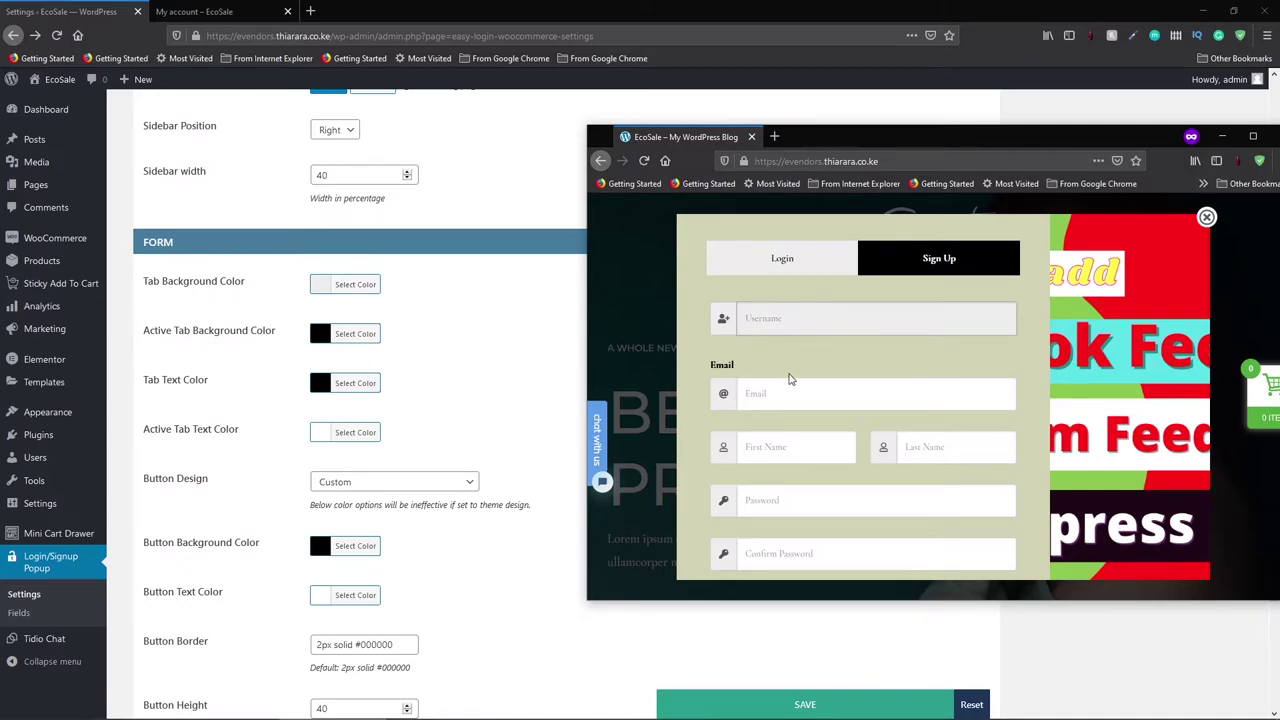
# Step: Set the form's Tab Background Color to a light red (#dd4646)
pyautogui.click(330, 288)
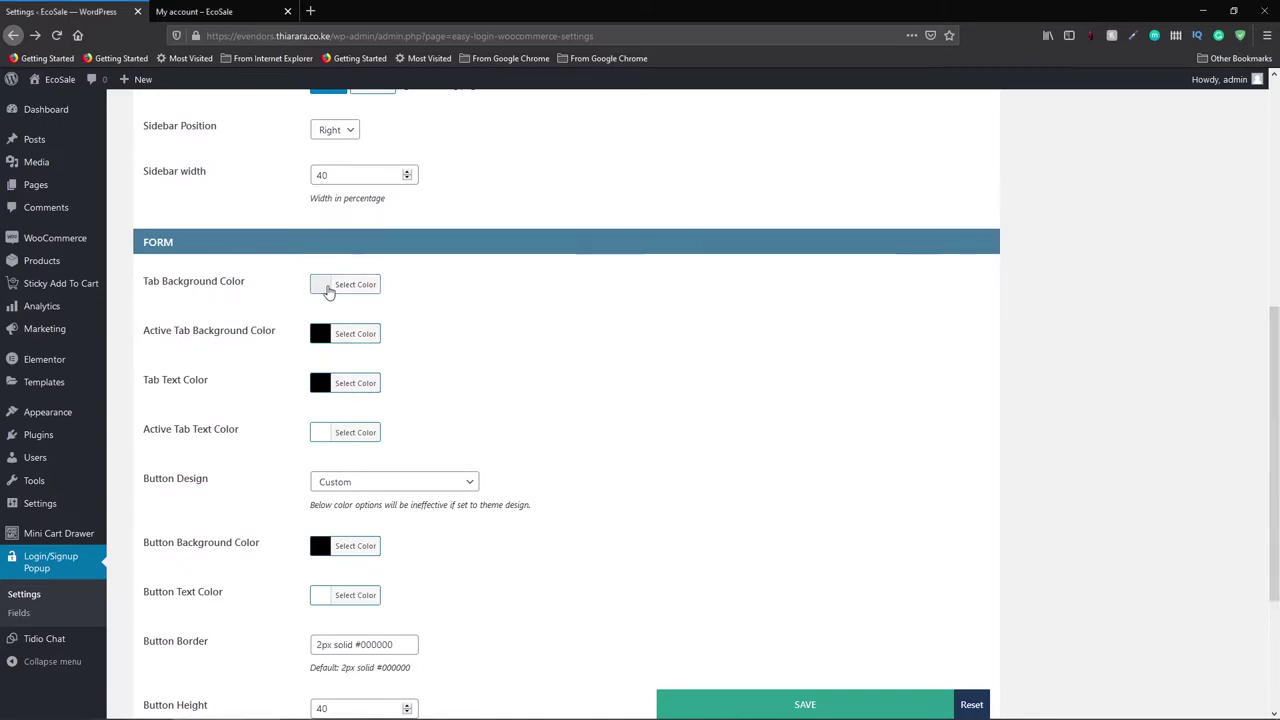
pyautogui.click(355, 441)
pyautogui.moveTo(464, 340); pyautogui.dragTo(464, 356)
pyautogui.press('Escape')
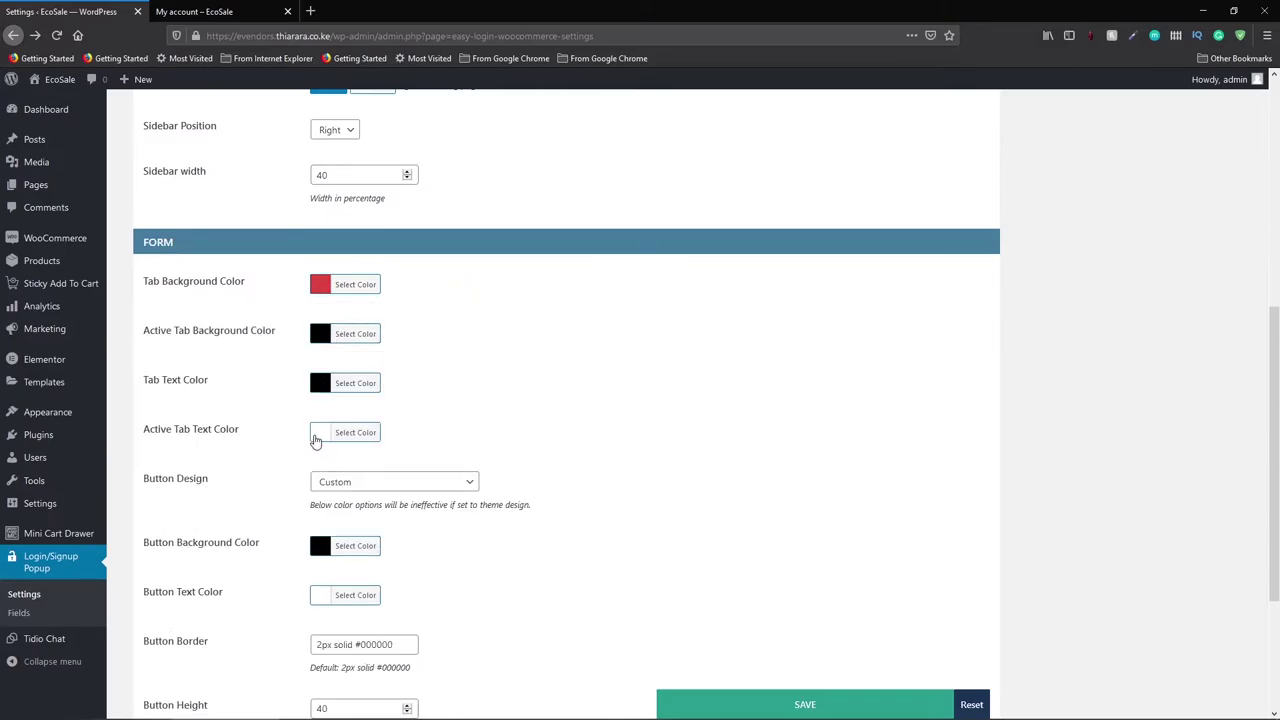
# Step: Set the Button Design to "Use theme button design & colors" and save the settings
pyautogui.click(351, 485)
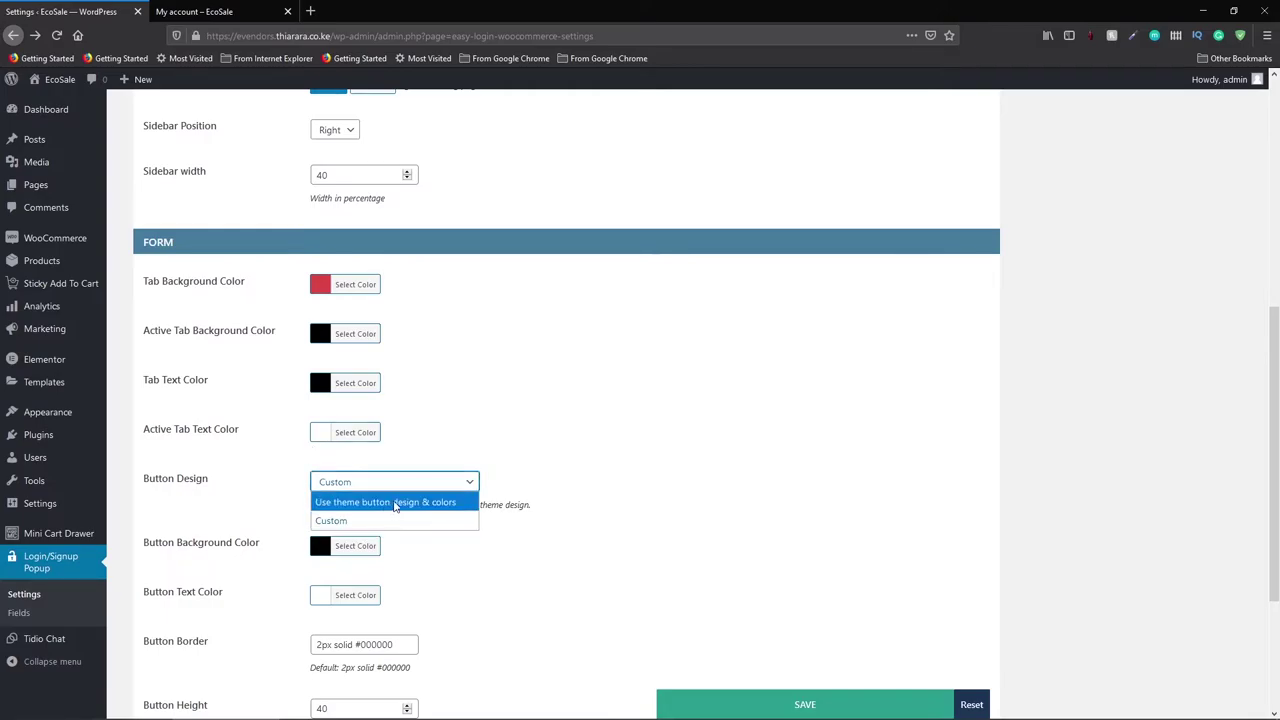
pyautogui.click(386, 504)
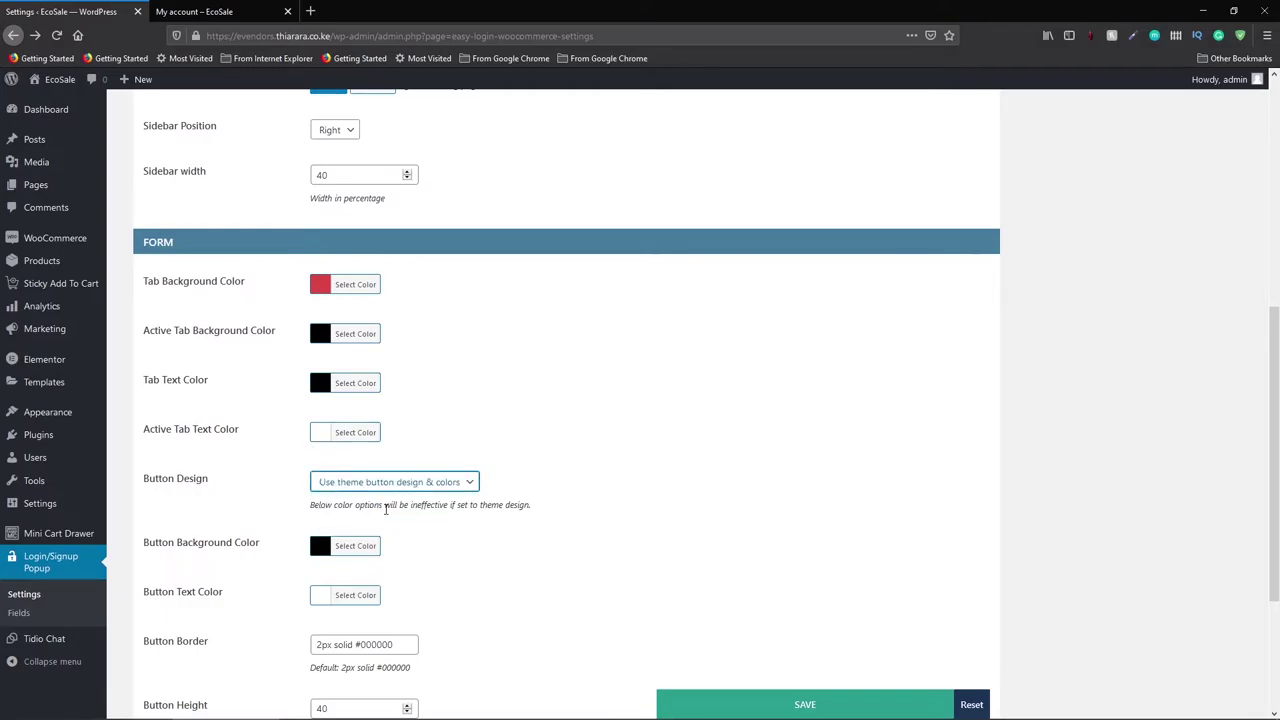
pyautogui.click(762, 705)
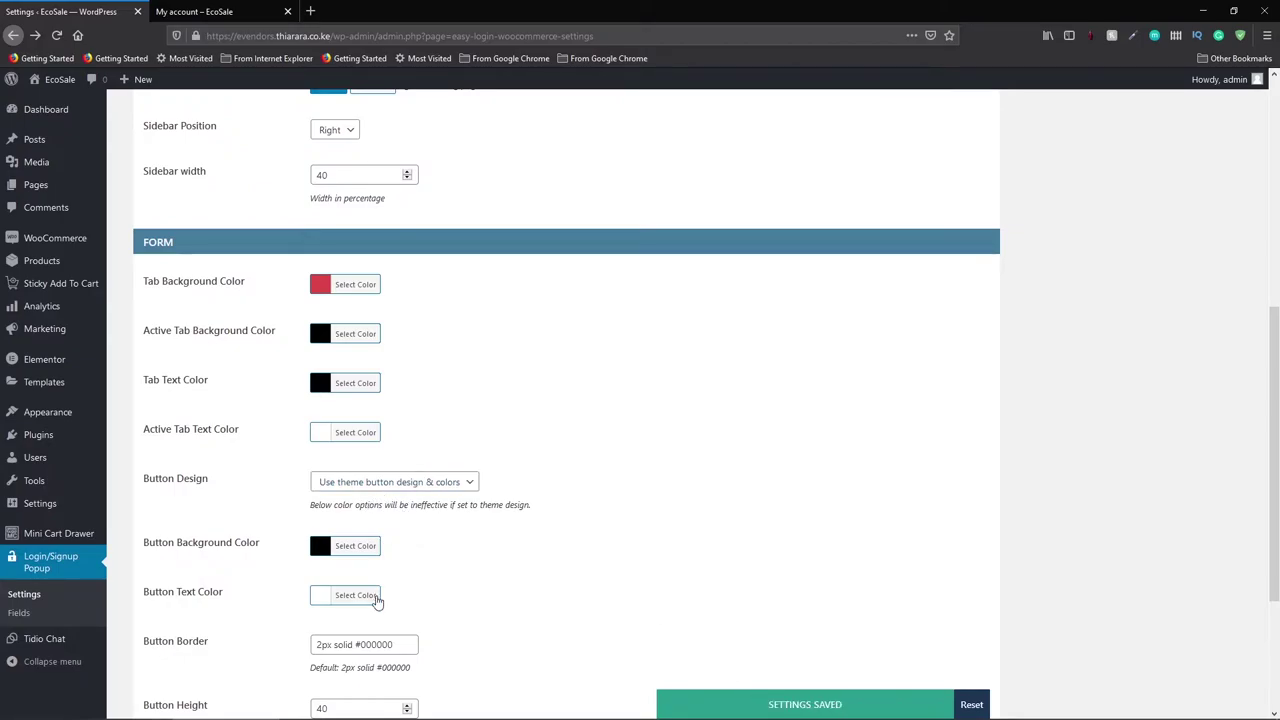
# Step: Examine the popup's active and inactive Login and Sign Up tabs against the Tab and Active Tab Background Color settings
pyautogui.hotkey('alt', 'Tab')
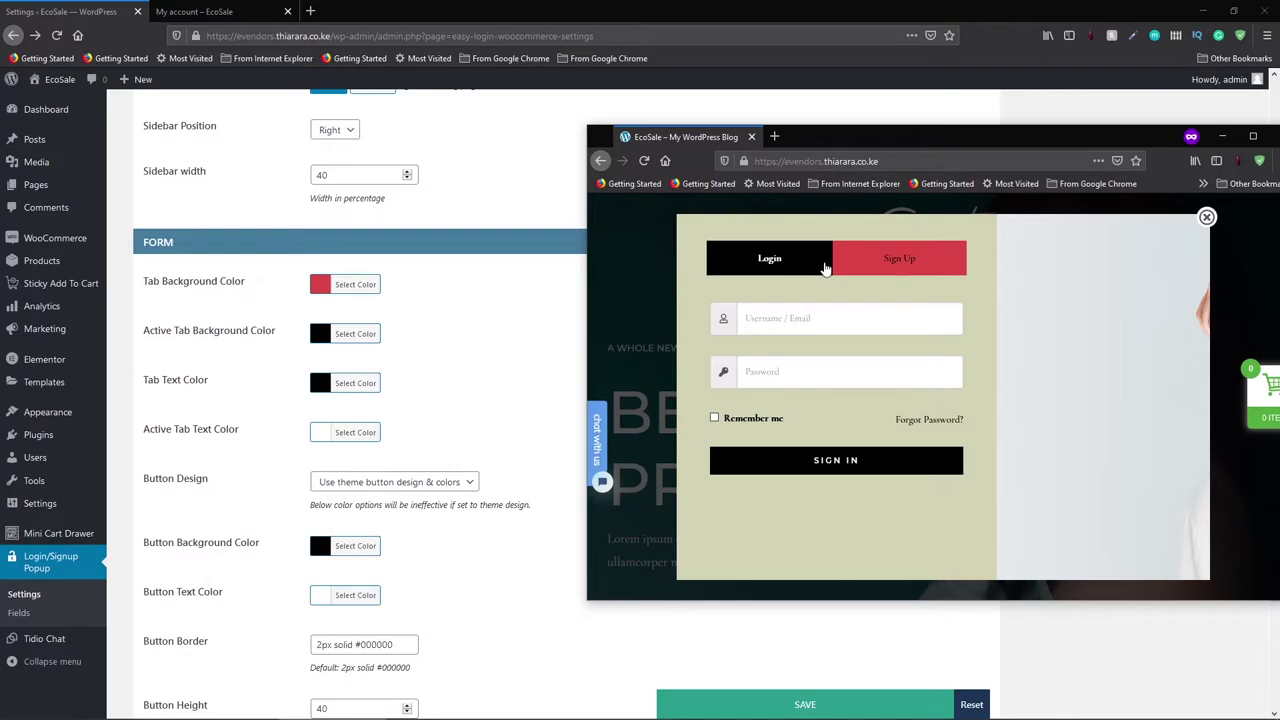
pyautogui.click(868, 266)
pyautogui.click(779, 260)
pyautogui.click(857, 266)
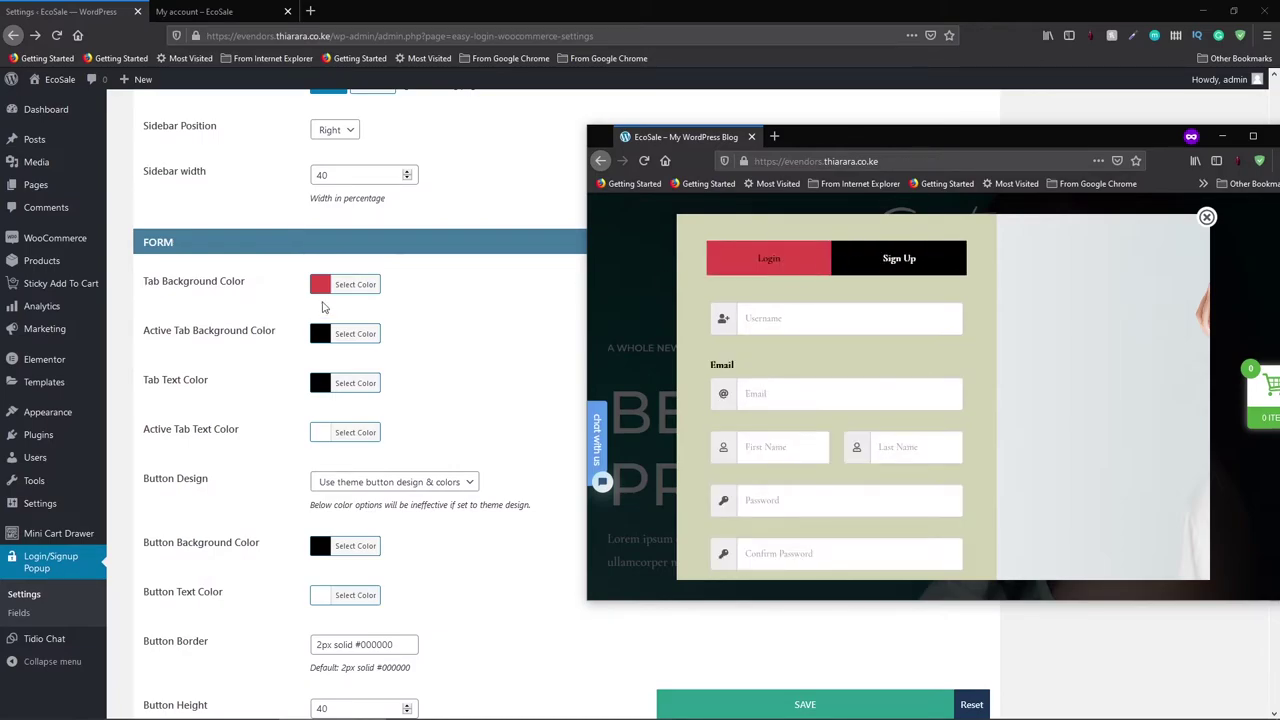
pyautogui.moveTo(252, 284); pyautogui.dragTo(139, 285)
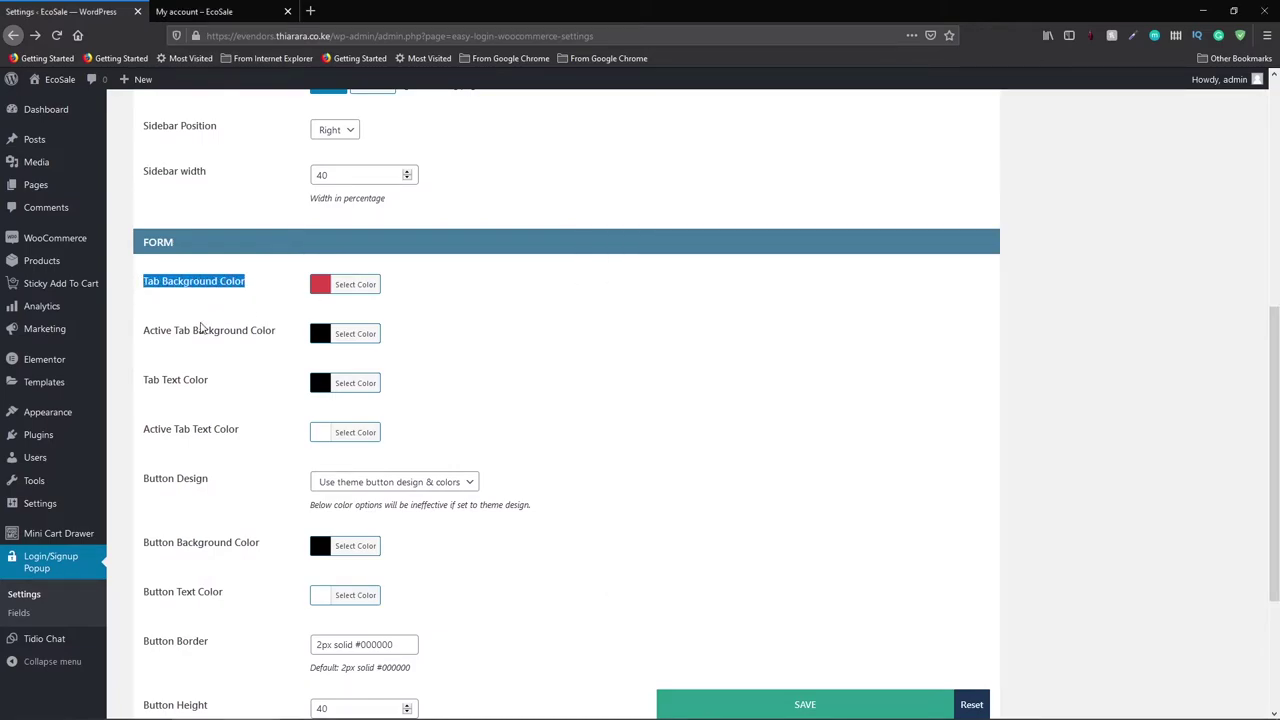
pyautogui.click(266, 345)
pyautogui.moveTo(272, 330); pyautogui.dragTo(133, 327)
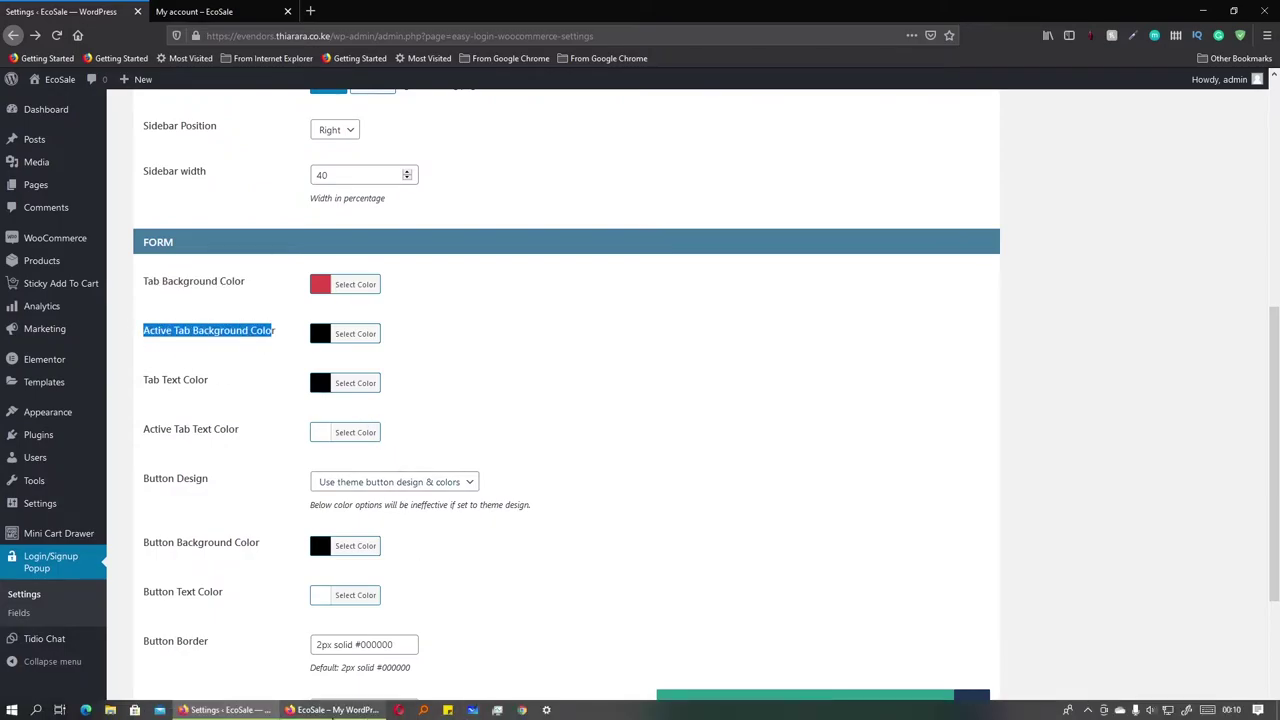
pyautogui.click(332, 710)
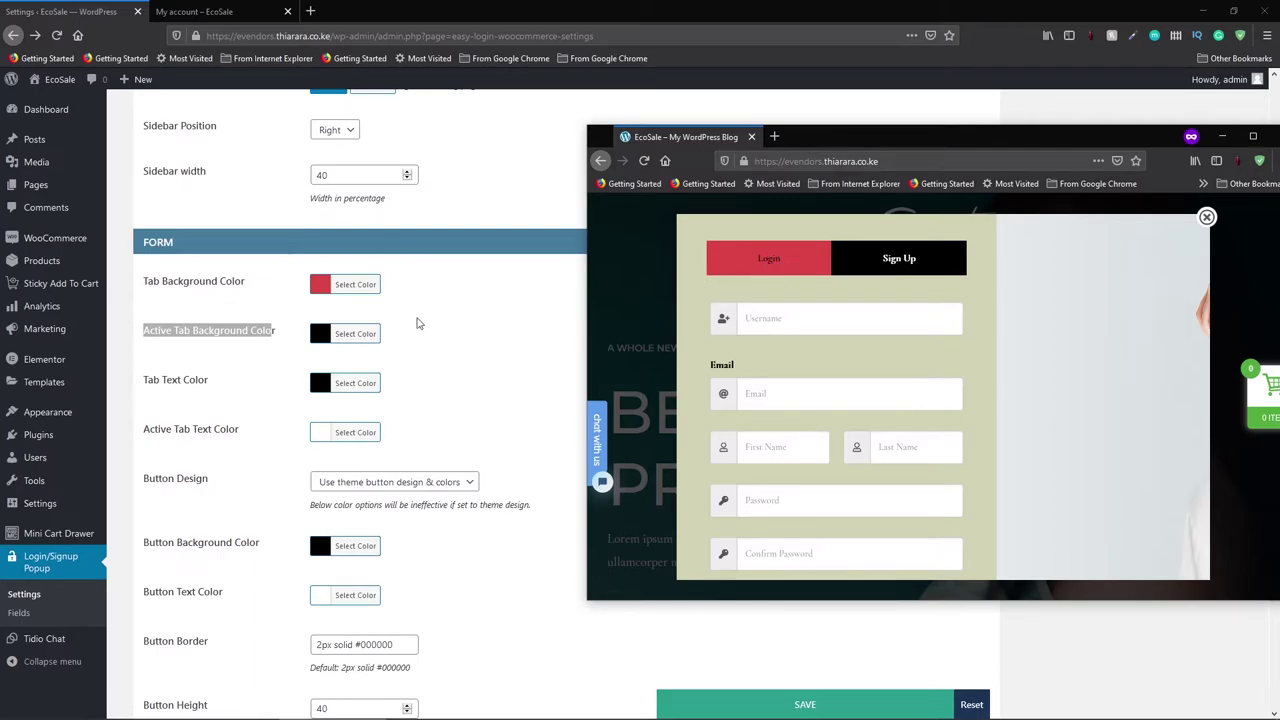
# Step: Set the Tab Background Color to white (#ffffff), save the settings, and check the popup's Sign Up form down to its submit button
pyautogui.click(316, 288)
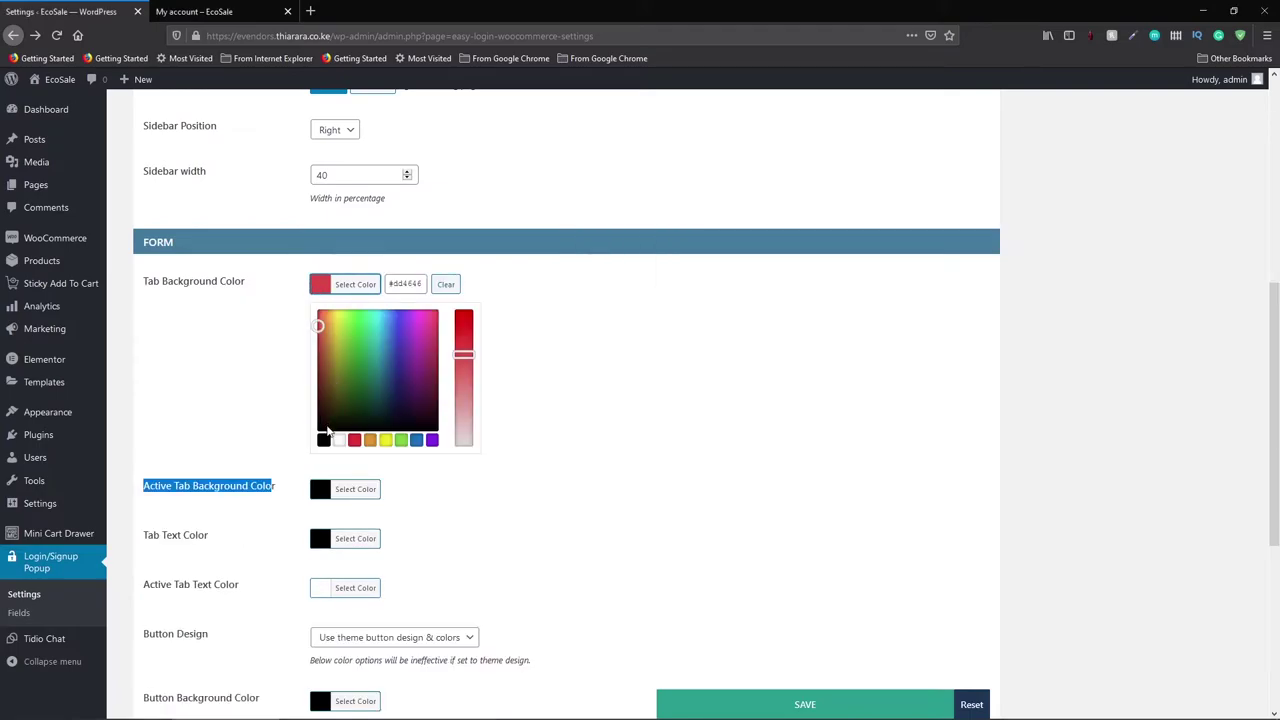
pyautogui.click(338, 441)
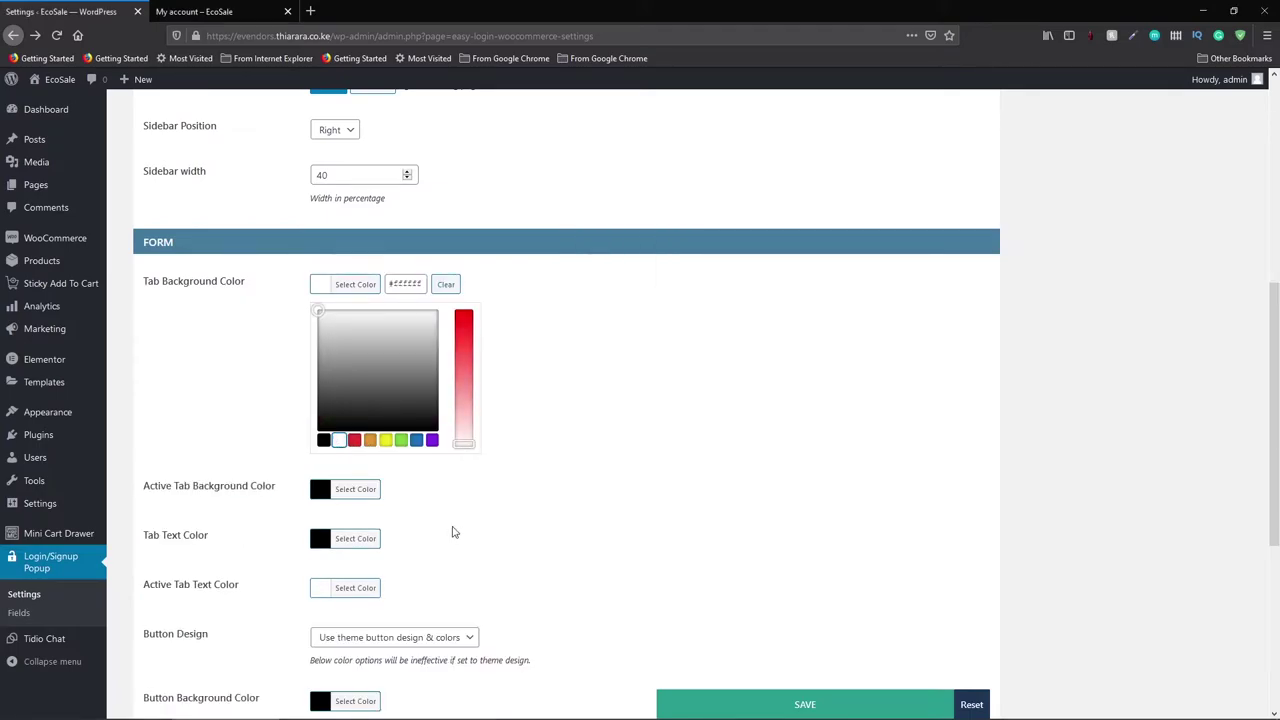
pyautogui.scroll(-1, 389, 503)
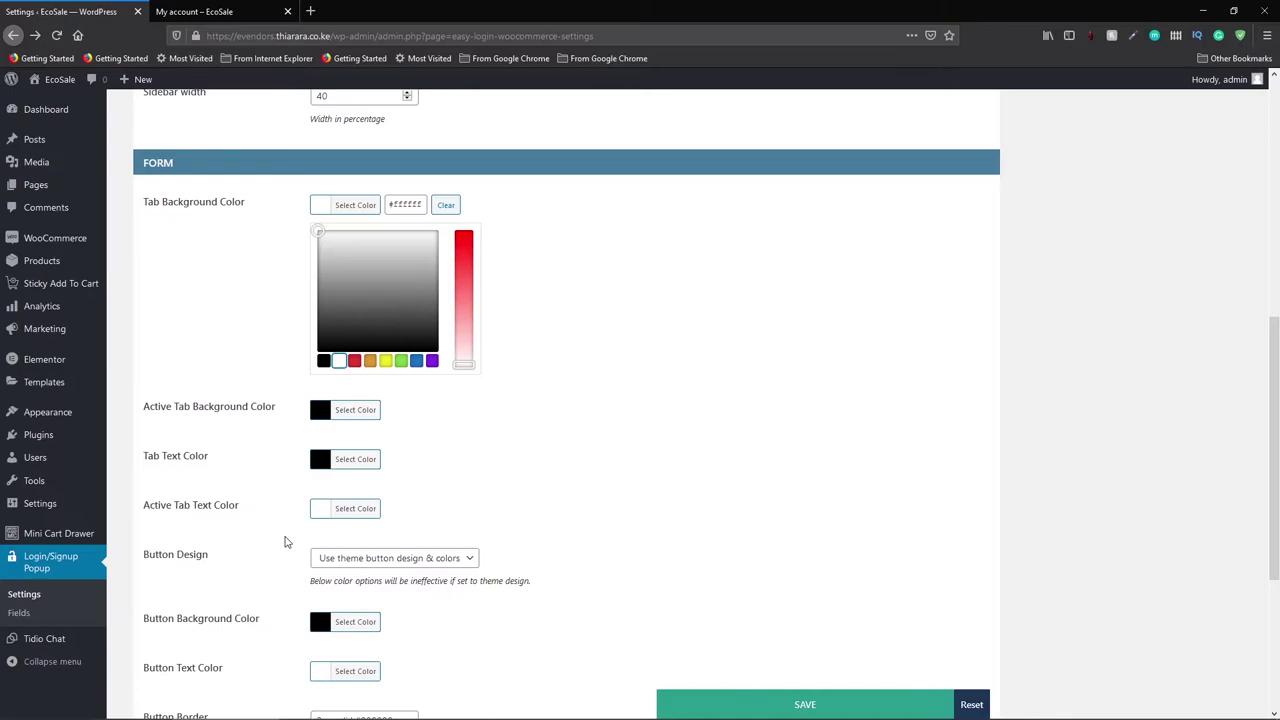
pyautogui.scroll(-2, 286, 538)
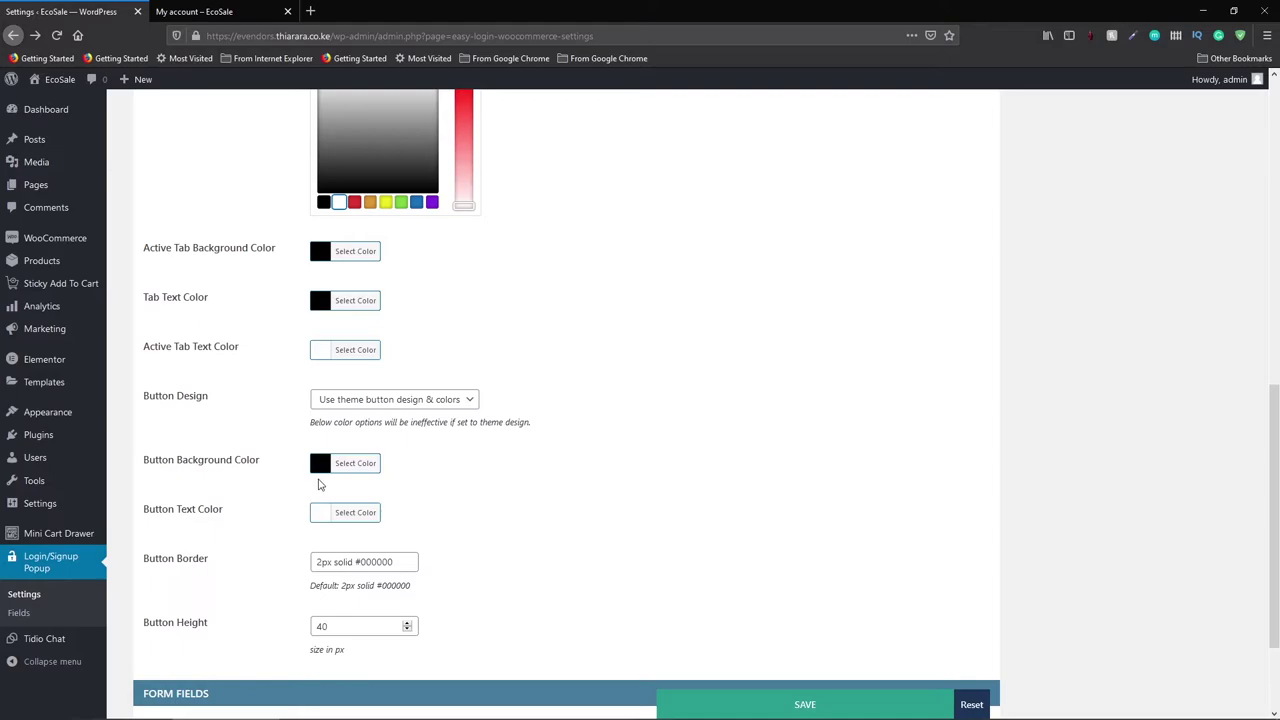
pyautogui.scroll(-2, 289, 483)
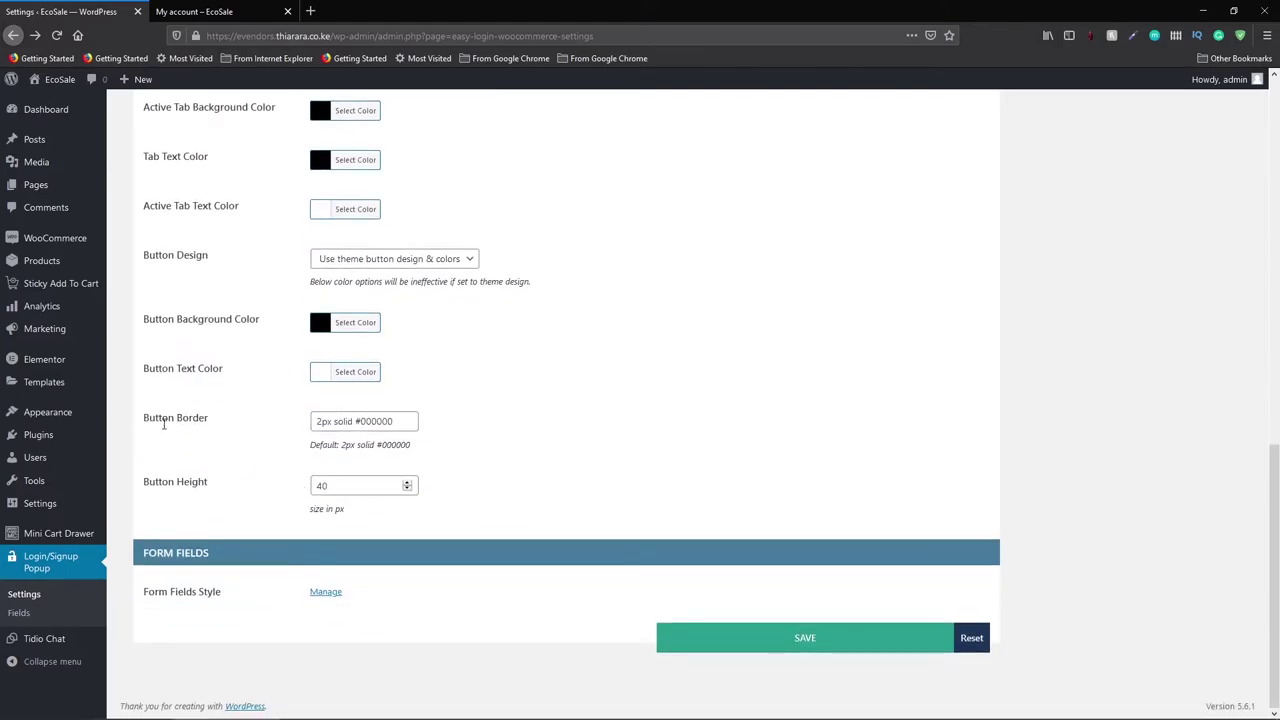
pyautogui.moveTo(220, 369); pyautogui.dragTo(230, 373)
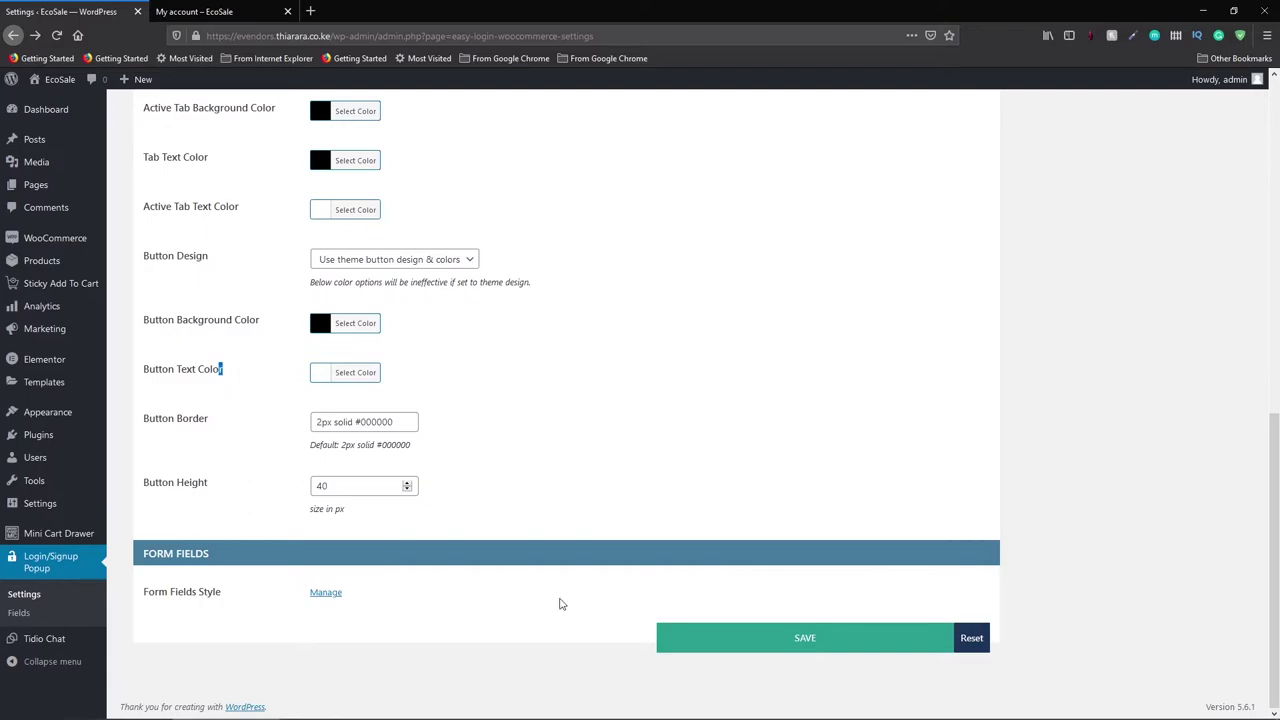
pyautogui.click(790, 645)
pyautogui.click(318, 708)
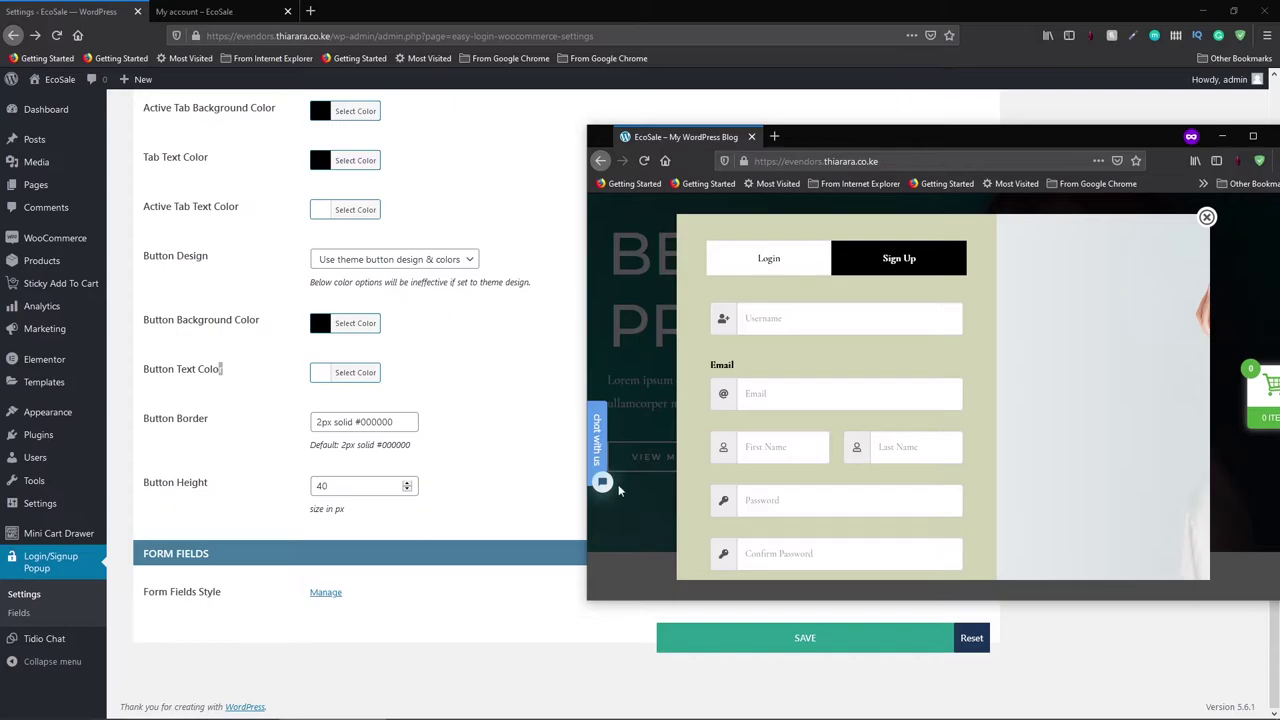
pyautogui.scroll(-2, 899, 521)
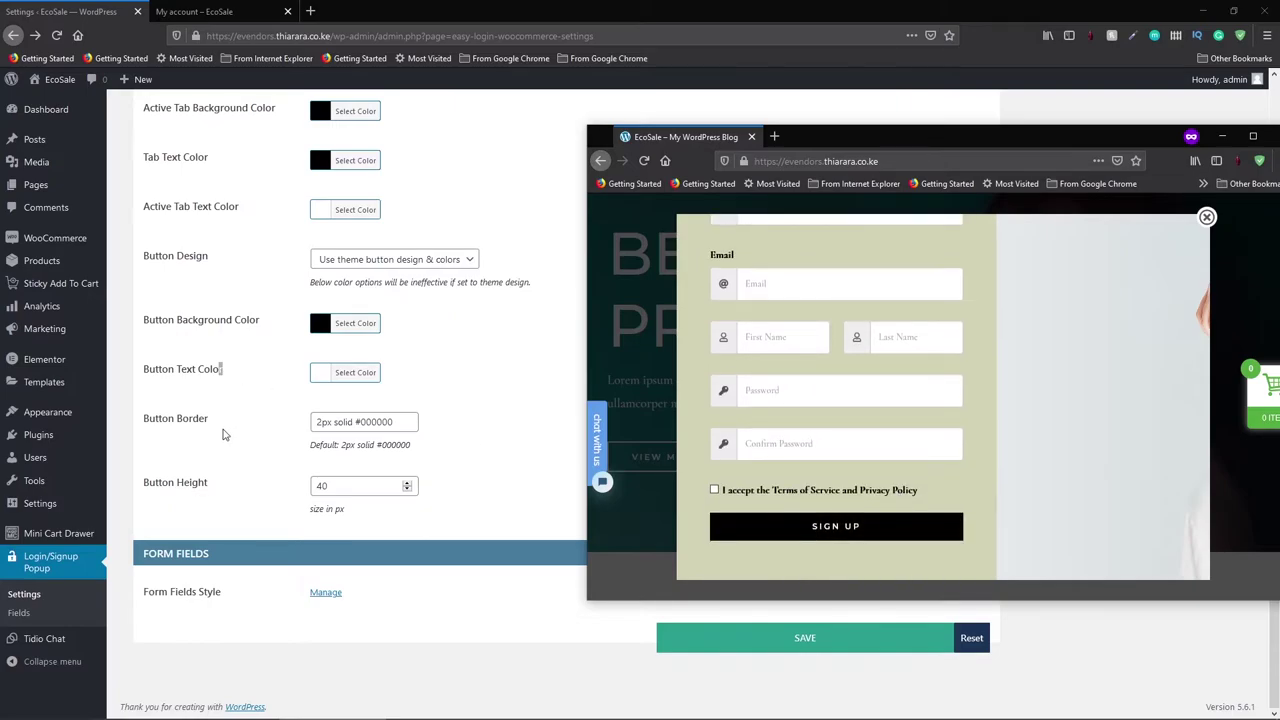
# Step: Set the Button Border to 10px solid #000000
pyautogui.click(320, 421)
pyautogui.press('BackSpace')
pyautogui.write('10')
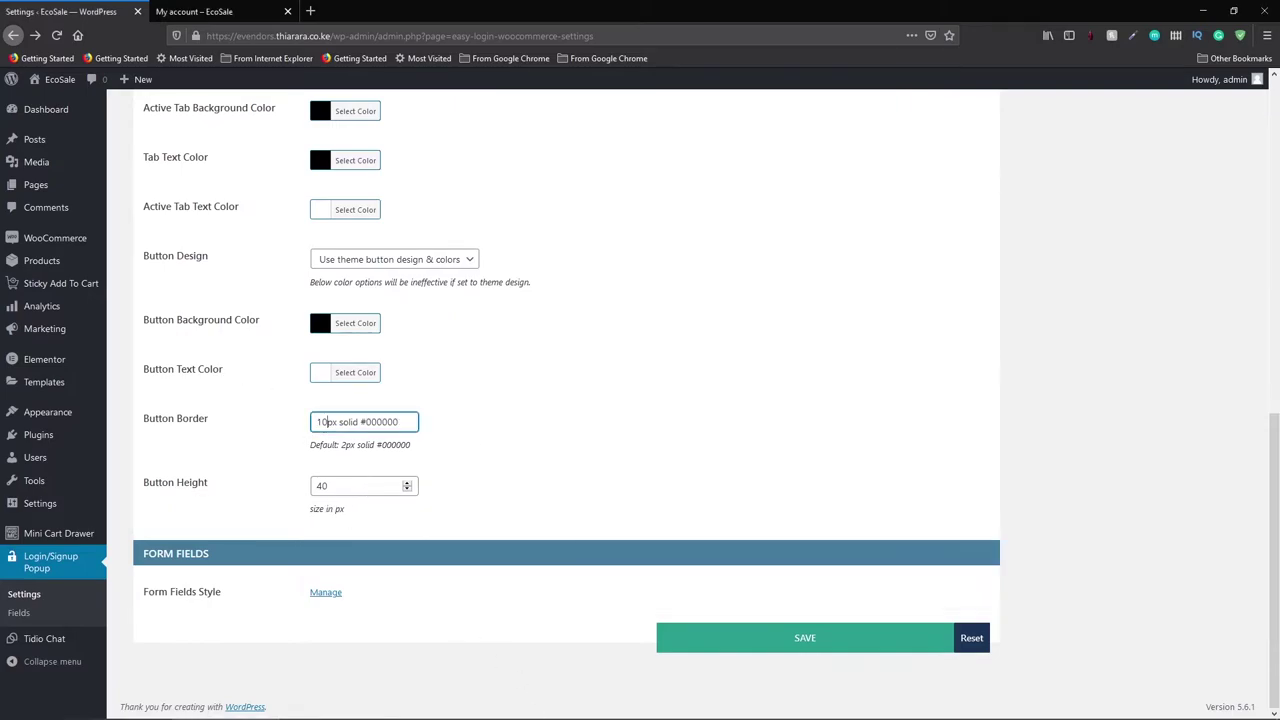
# Step: Save the button border setting and set the Button Text Color to yellow (#eeee22)
pyautogui.click(734, 627)
pyautogui.click(732, 639)
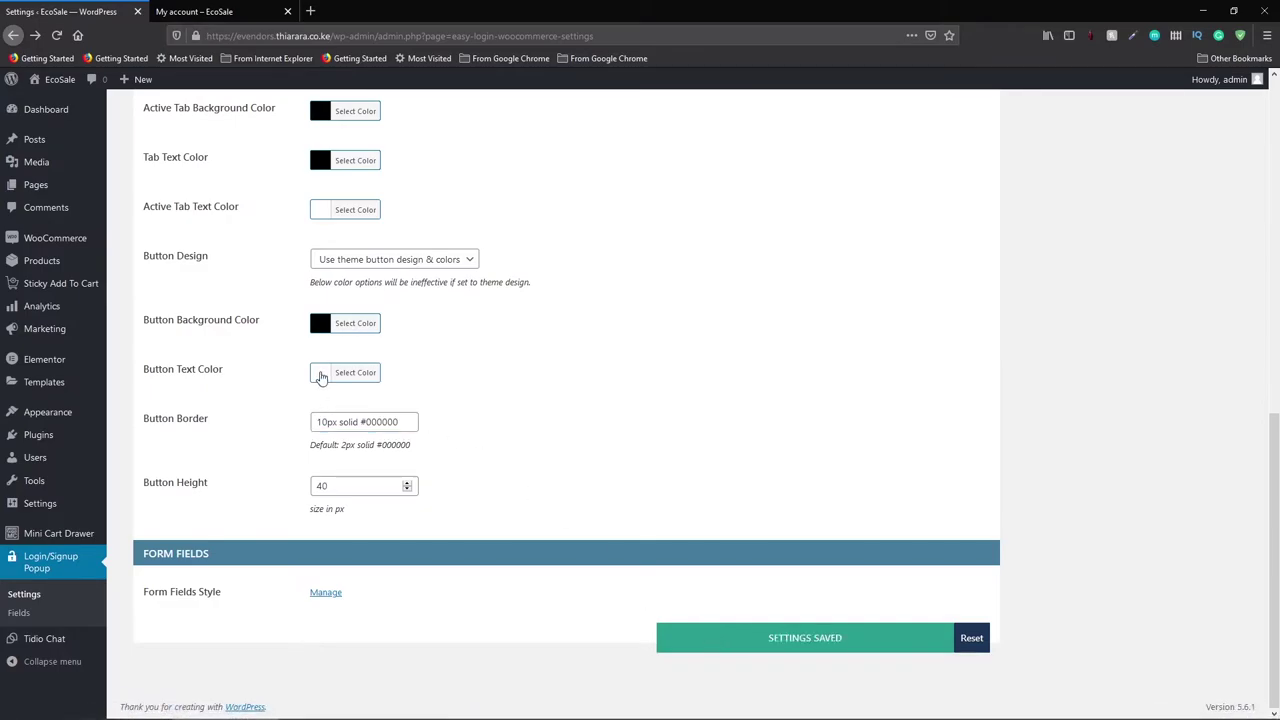
pyautogui.click(320, 376)
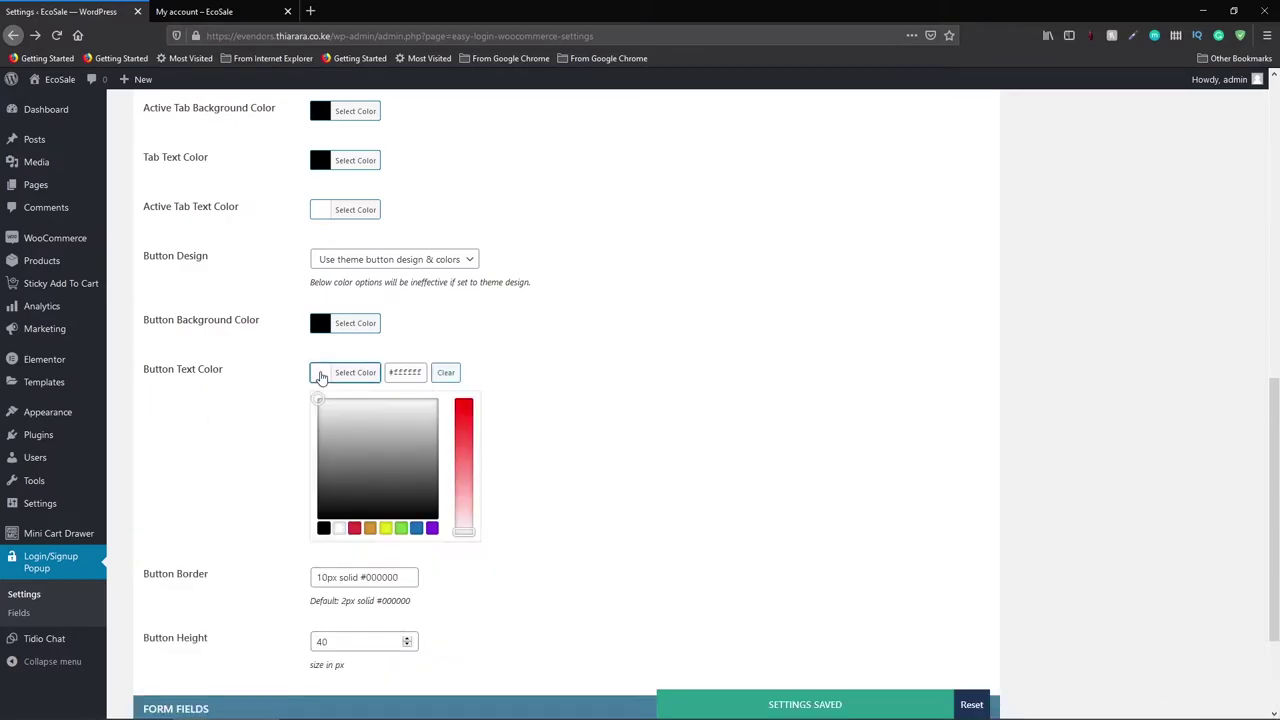
pyautogui.click(385, 529)
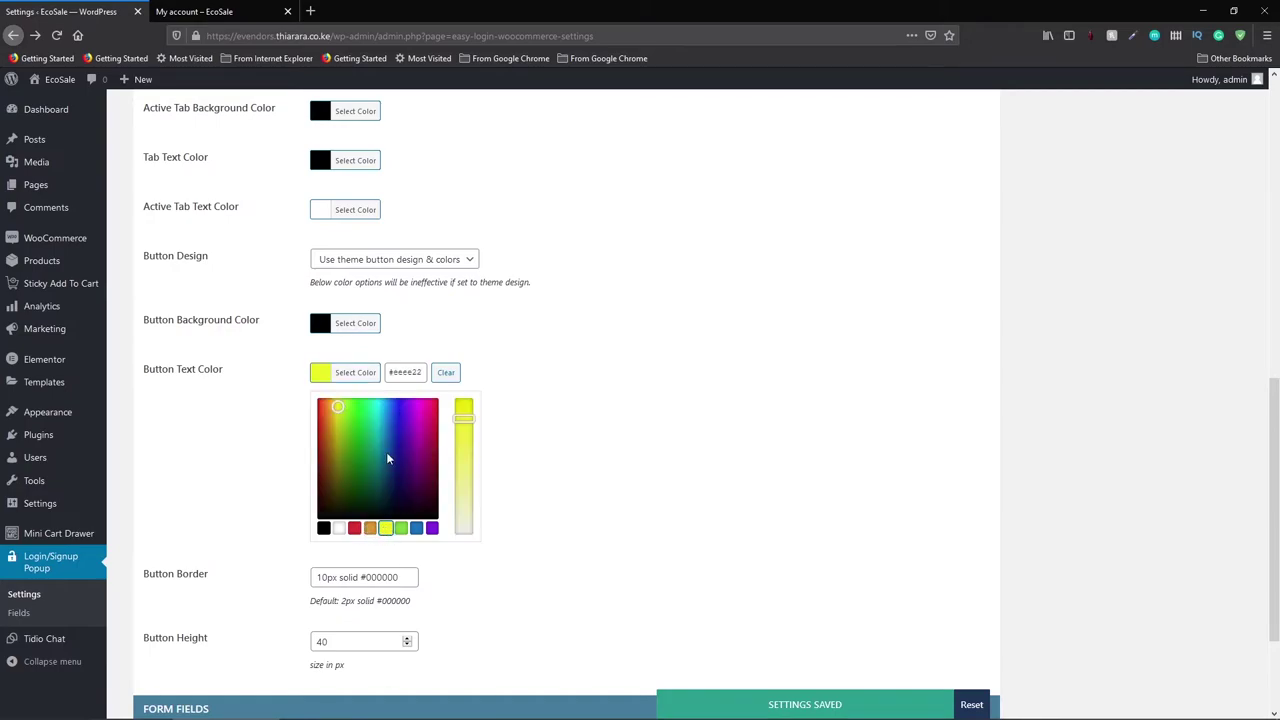
pyautogui.click(290, 339)
# Step: Set the Button Background Color to green (#81d742), save the settings, and reload the store page
pyautogui.click(318, 328)
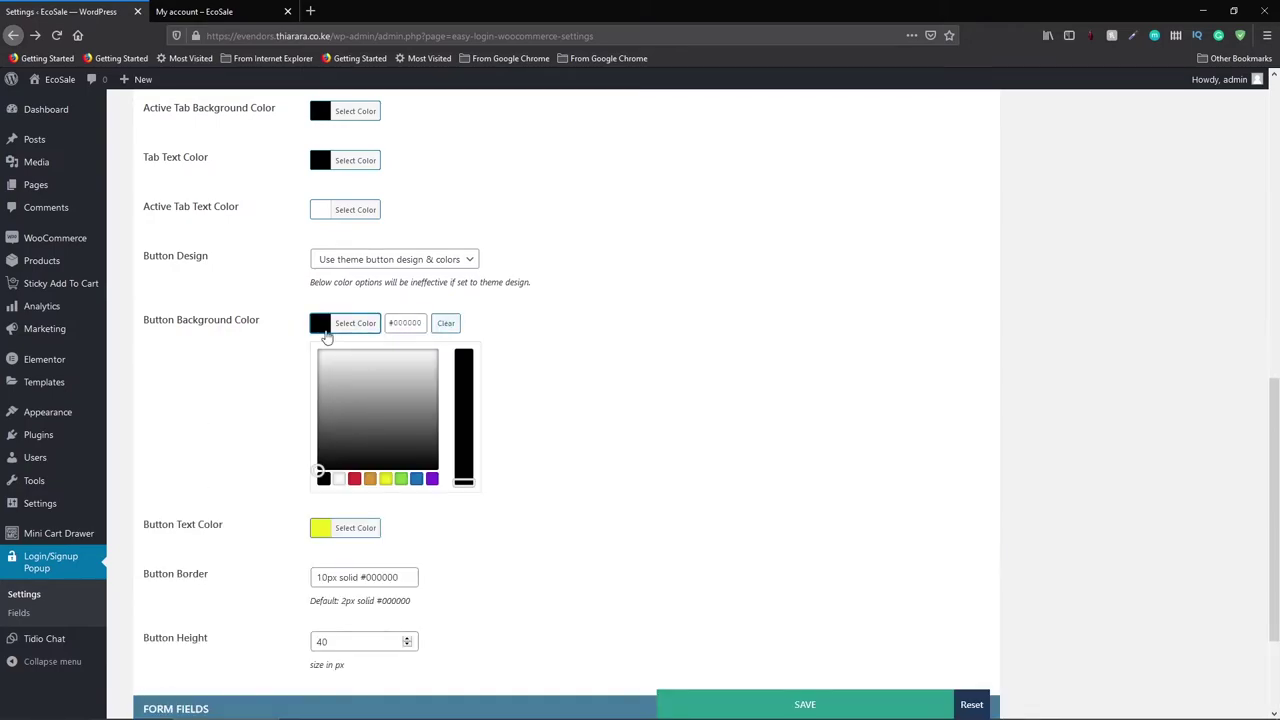
pyautogui.click(401, 479)
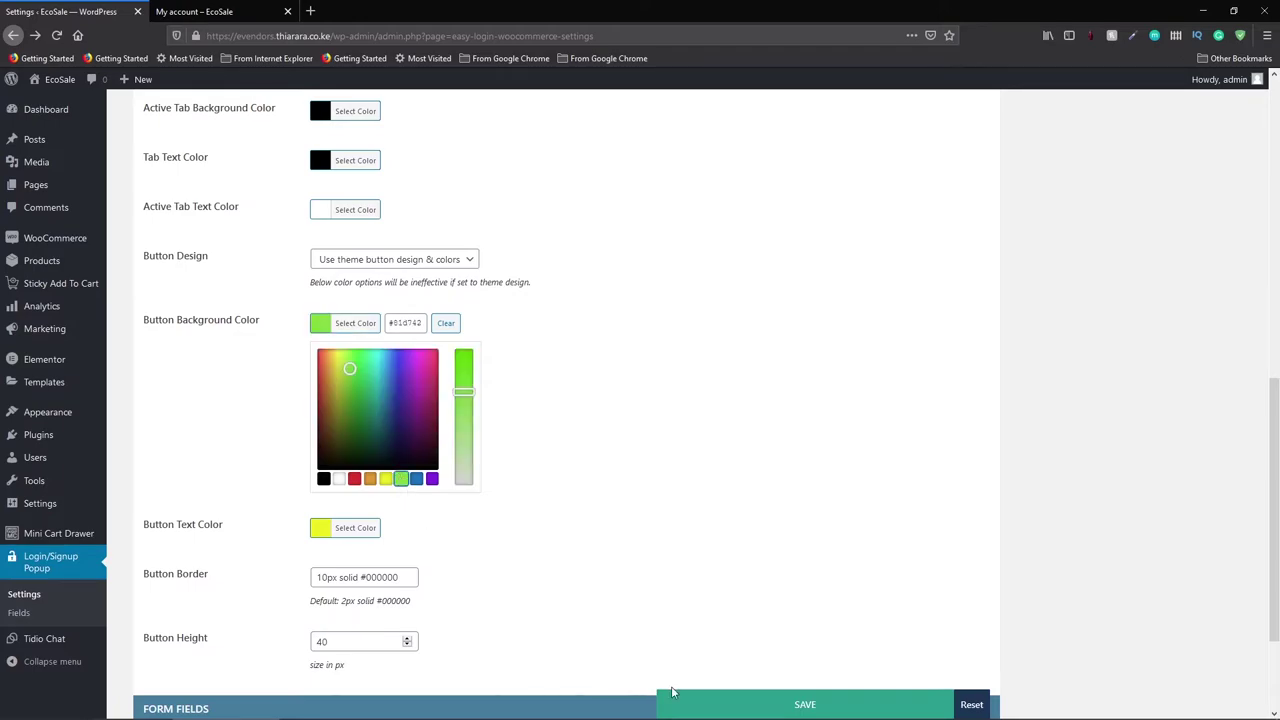
pyautogui.click(793, 710)
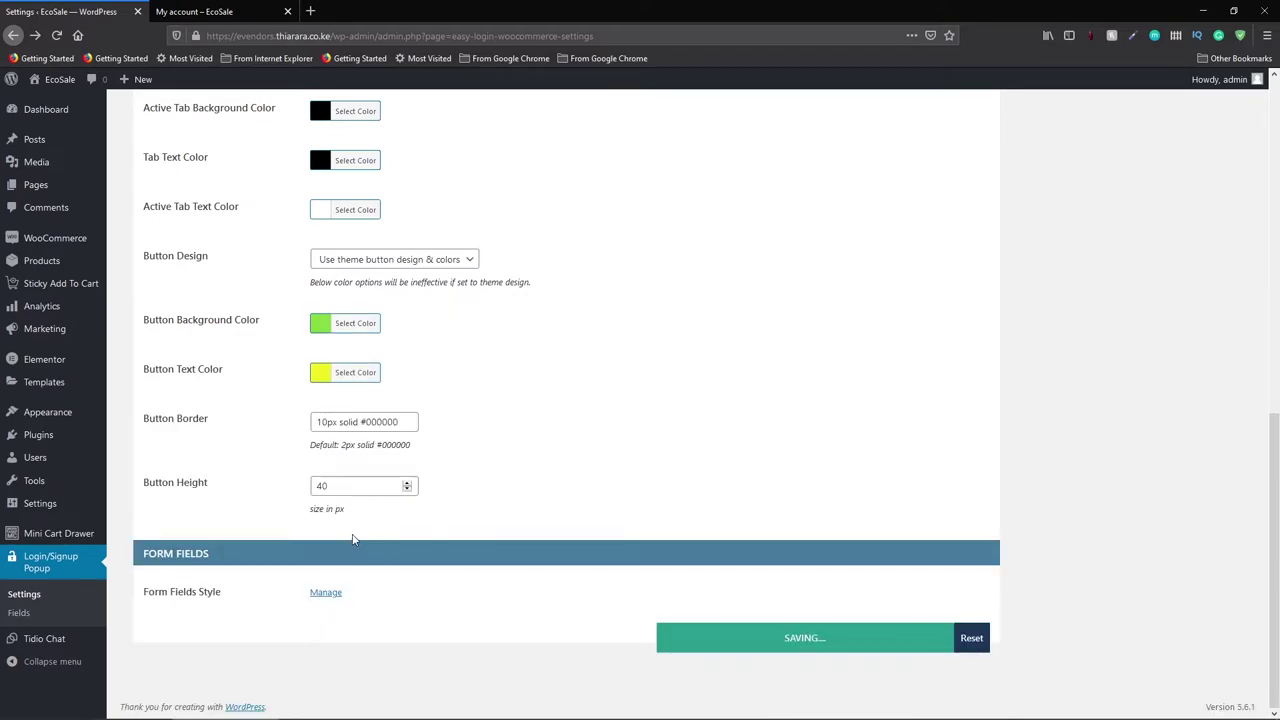
pyautogui.moveTo(240, 711)
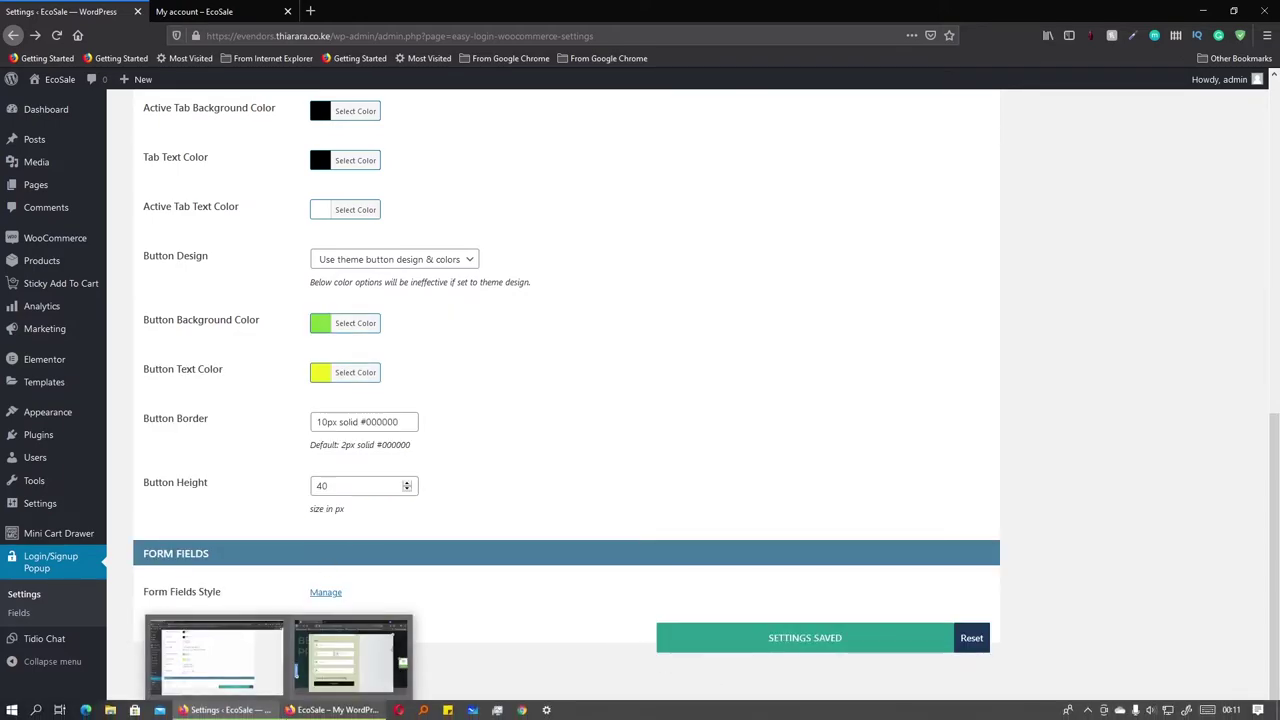
pyautogui.click(350, 658)
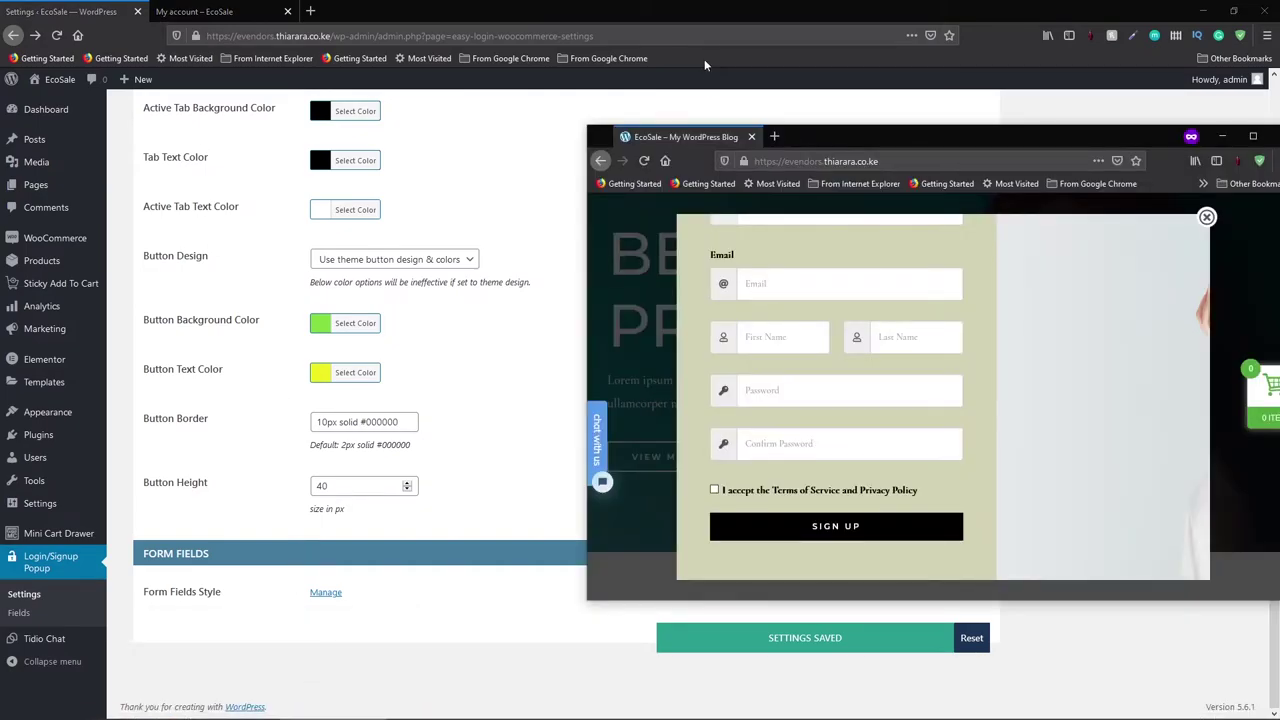
pyautogui.click(643, 162)
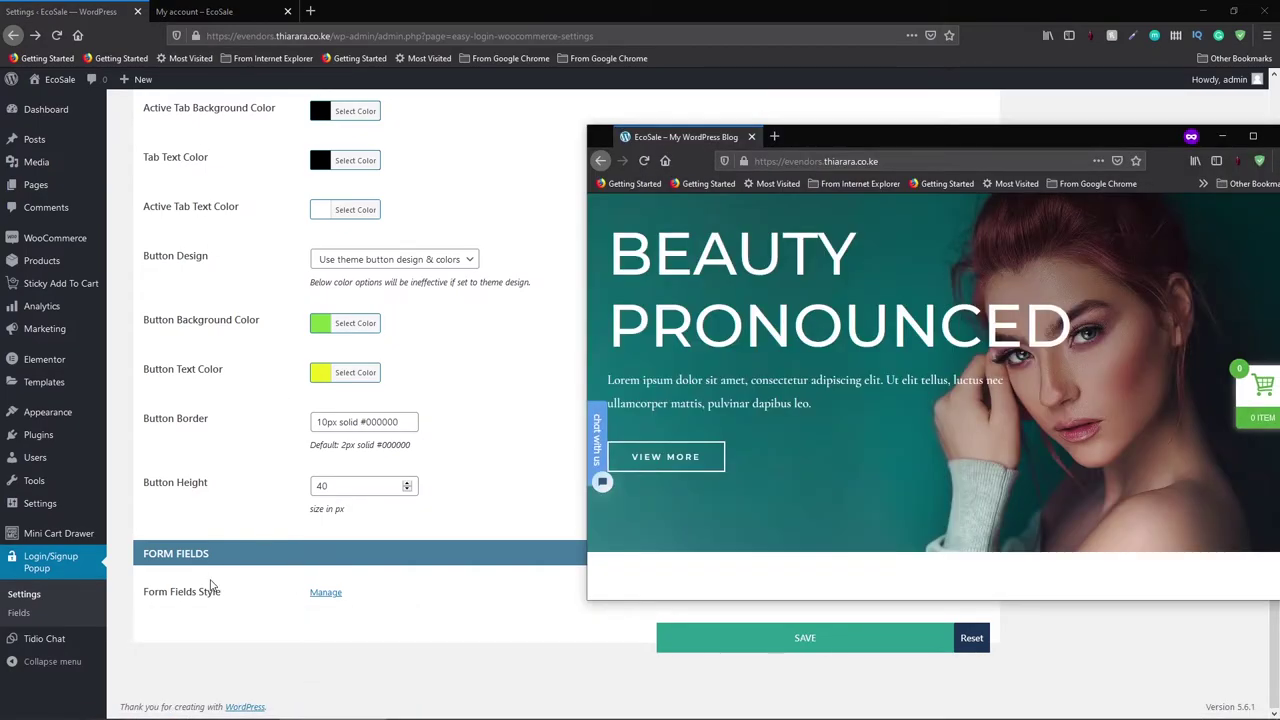
# Step: Open the Form Fields Style settings and examine the field icons in the popup's Login and Sign Up forms
pyautogui.click(325, 592)
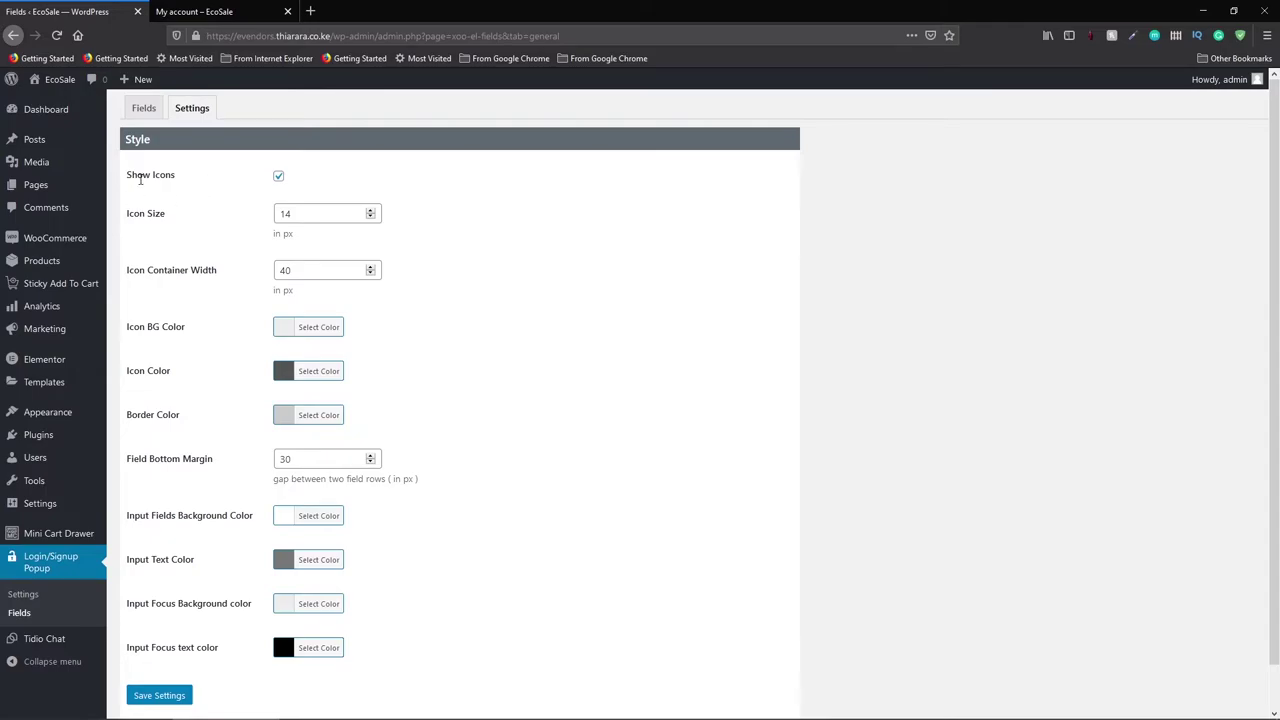
pyautogui.click(315, 708)
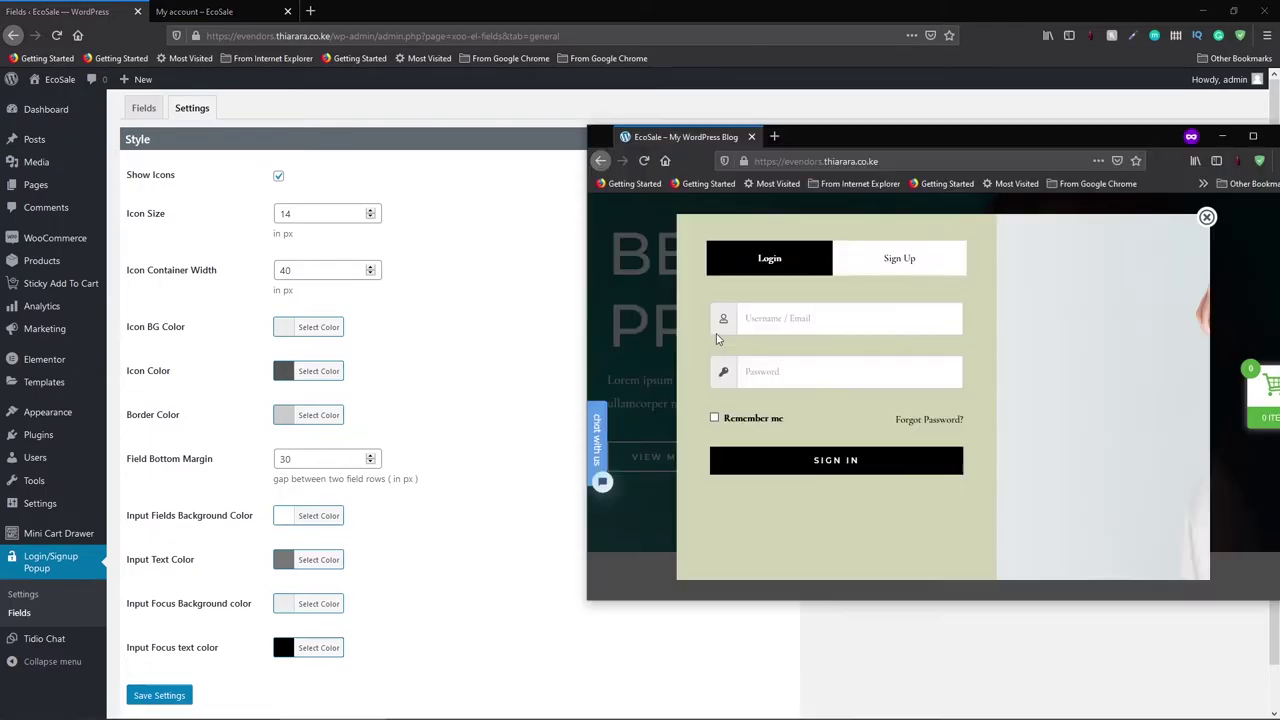
pyautogui.click(897, 250)
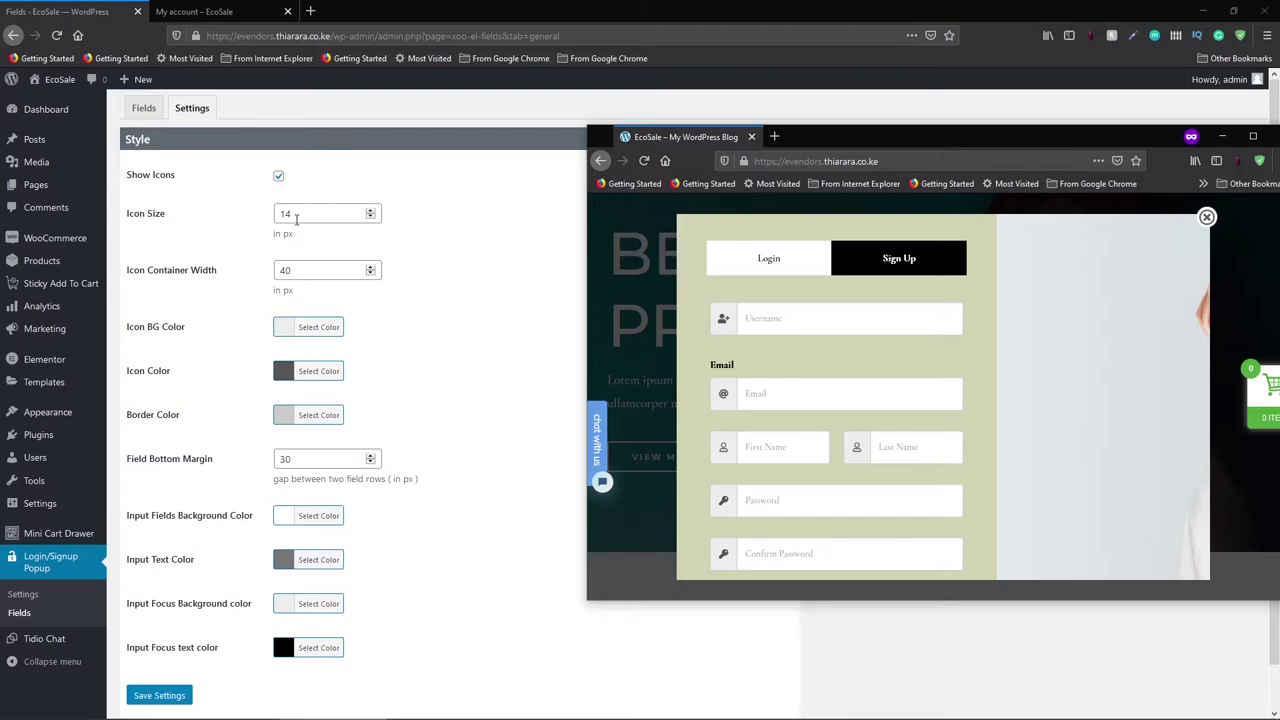
# Step: Set the Icon Size to 20 px, save the settings, and check the icons in the reloaded popup
pyautogui.moveTo(296, 219); pyautogui.dragTo(273, 216)
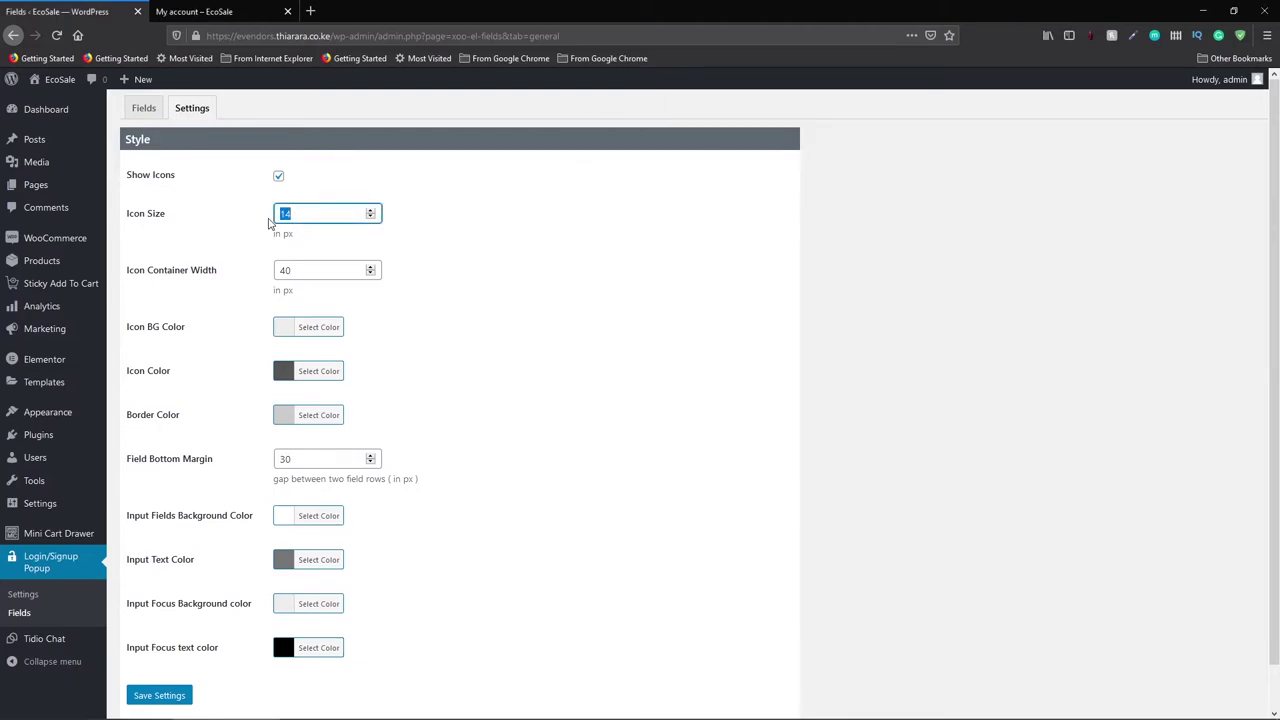
pyautogui.write('20')
pyautogui.click(163, 695)
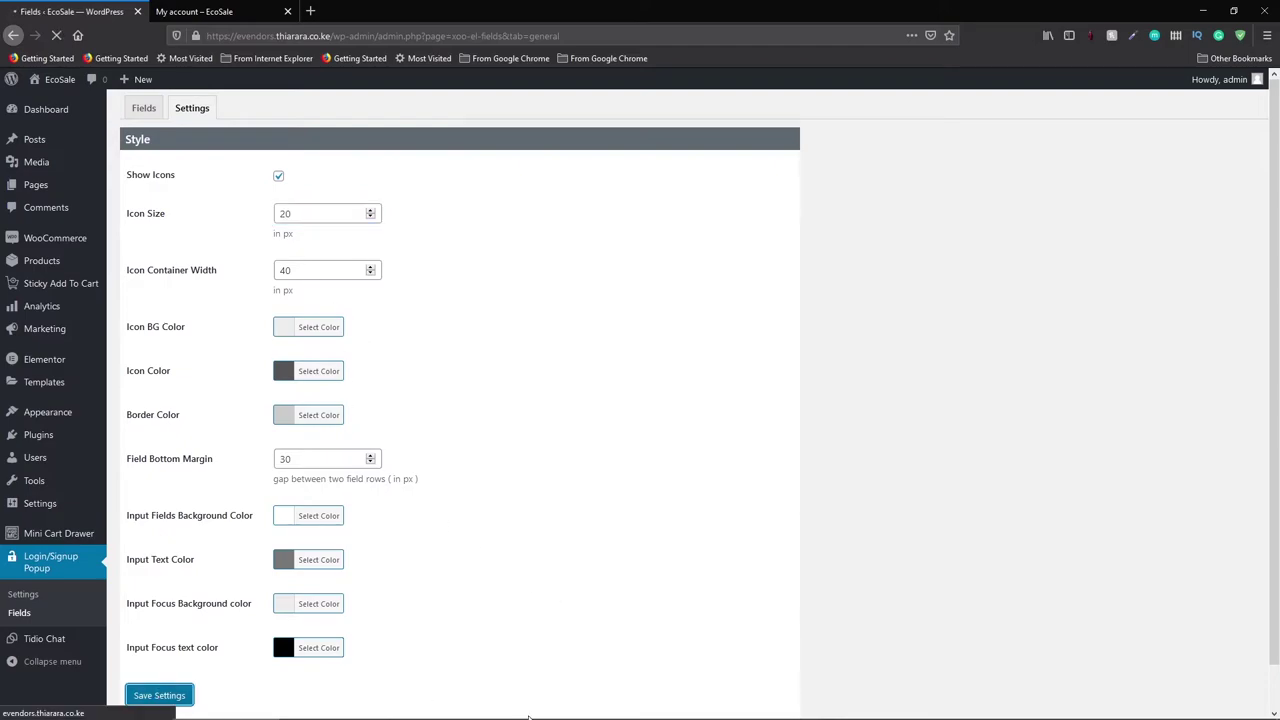
pyautogui.click(333, 709)
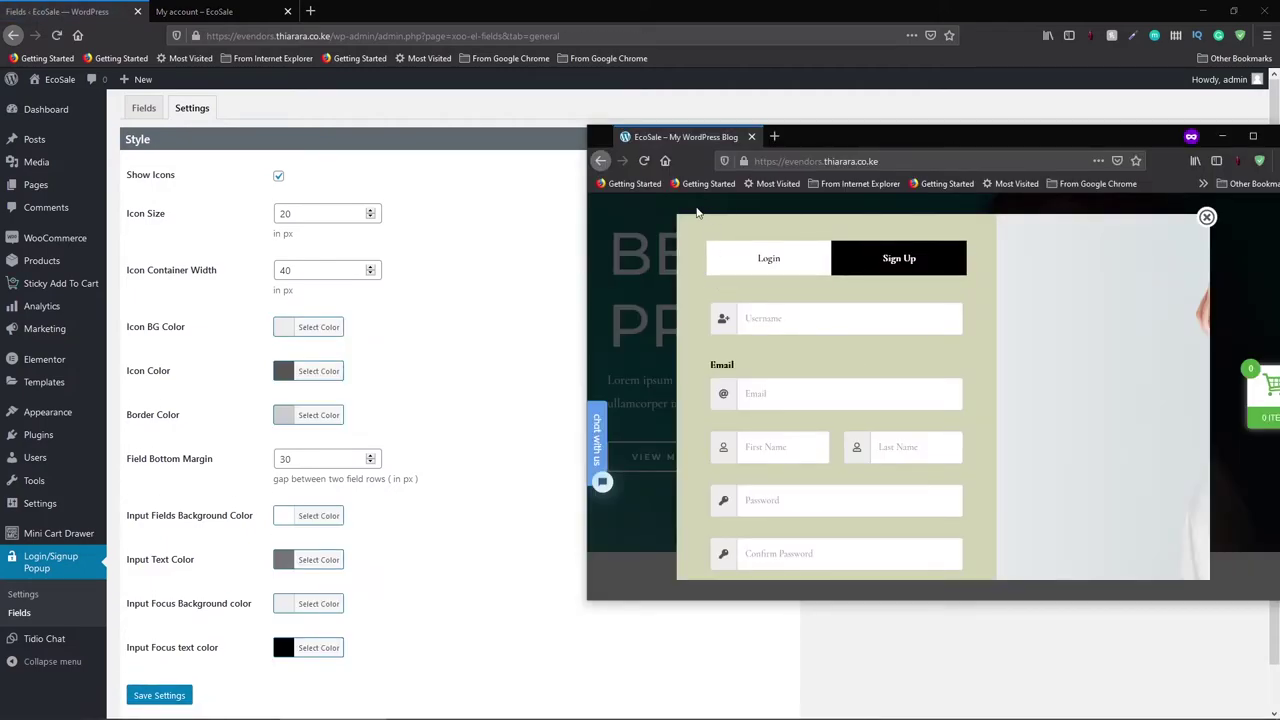
pyautogui.click(644, 161)
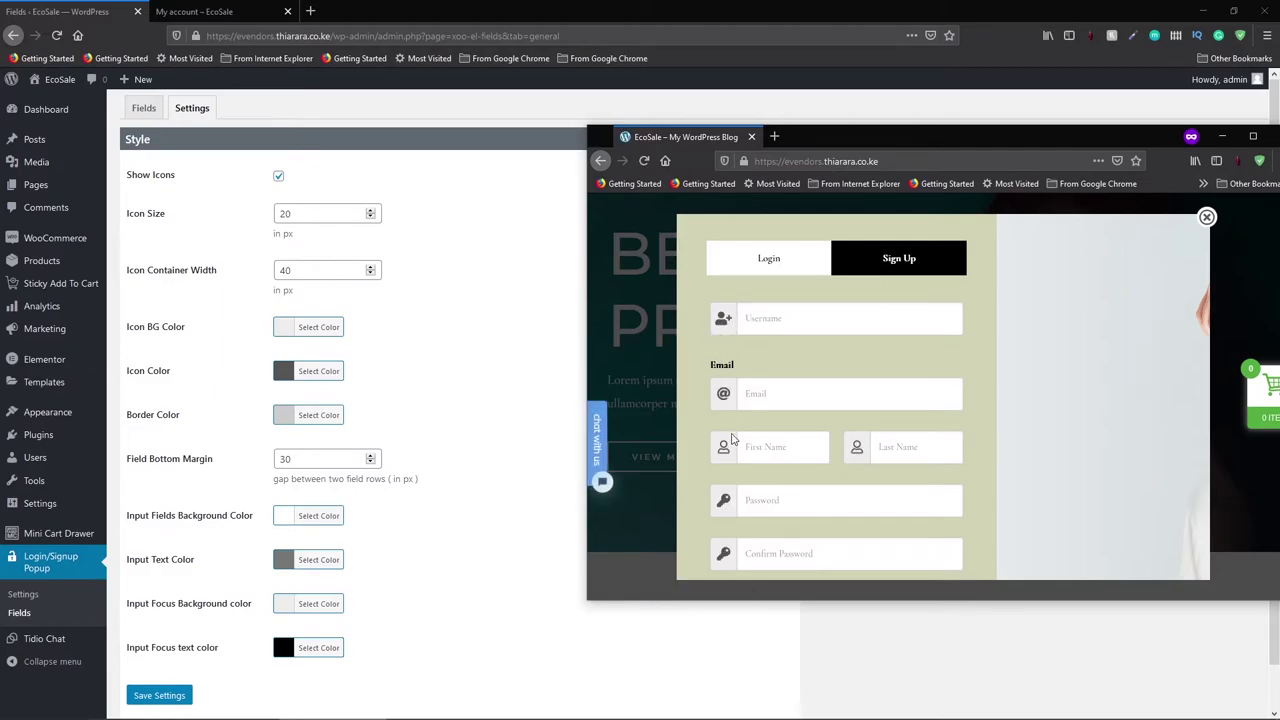
# Step: Set the Icon Size to 30 px, save the settings, and check the icons in the reloaded Login and Sign Up forms
pyautogui.doubleClick(300, 213)
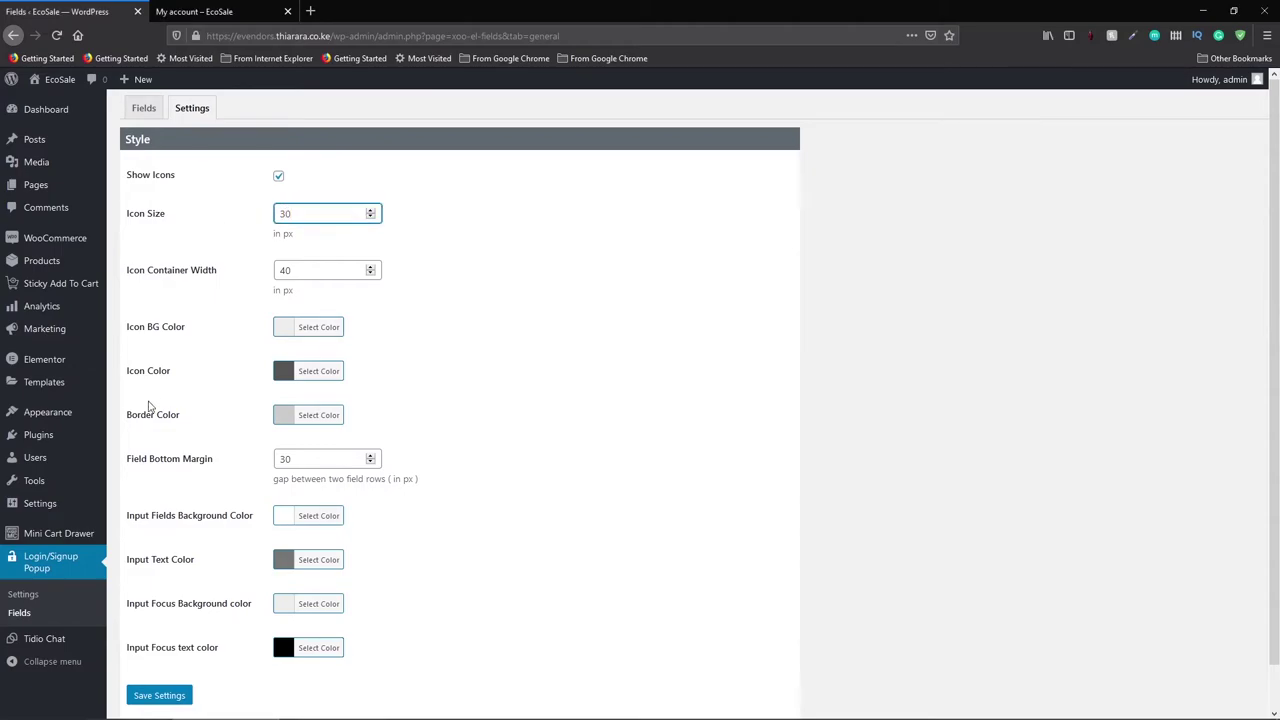
pyautogui.click(160, 694)
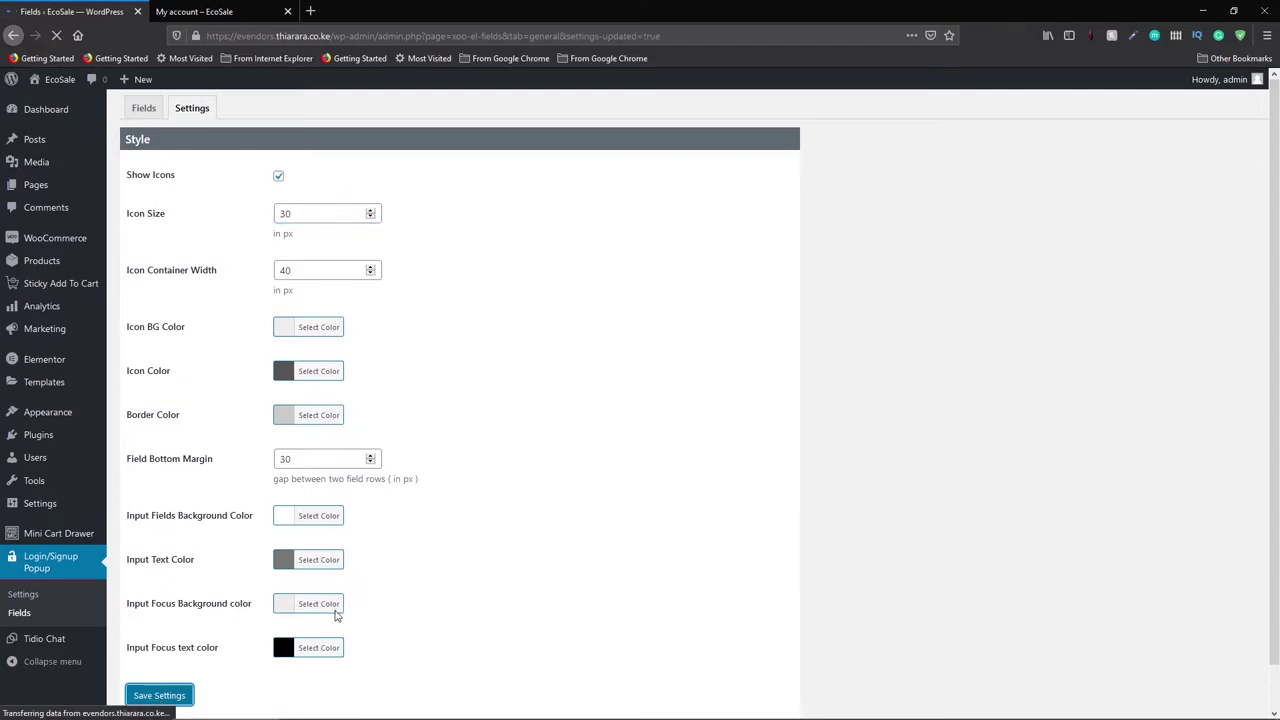
pyautogui.click(300, 713)
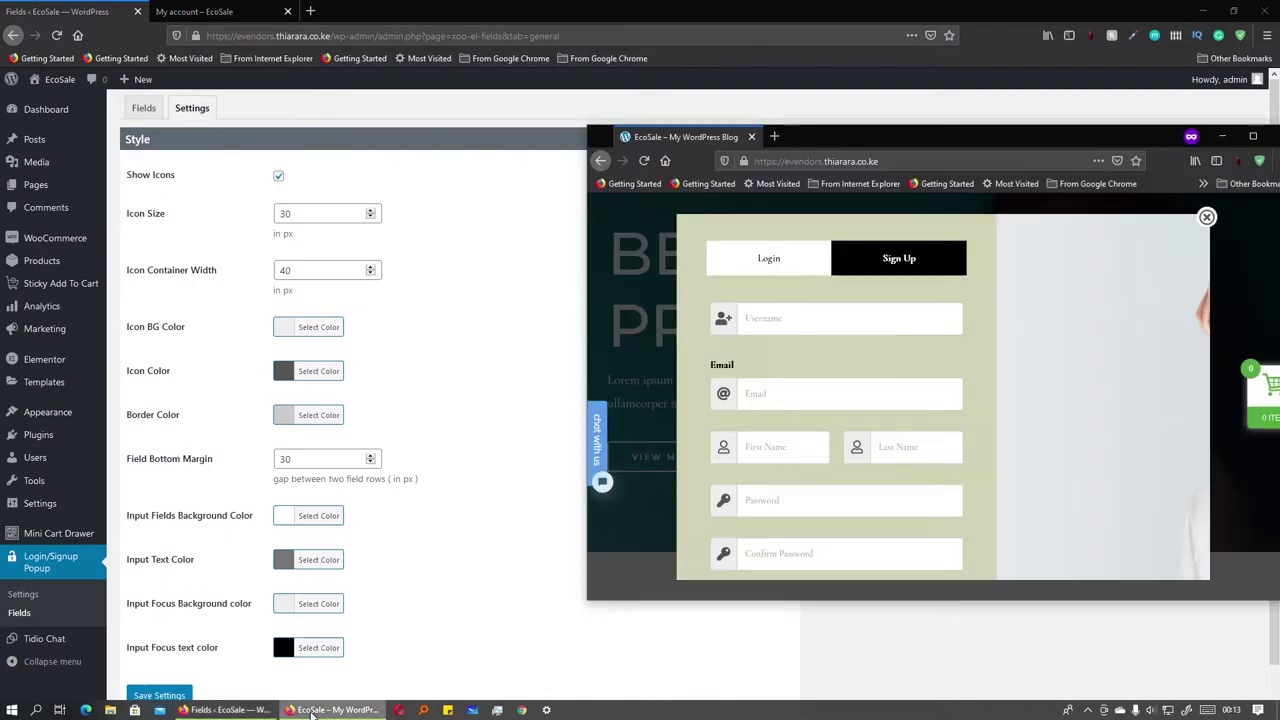
pyautogui.click(644, 160)
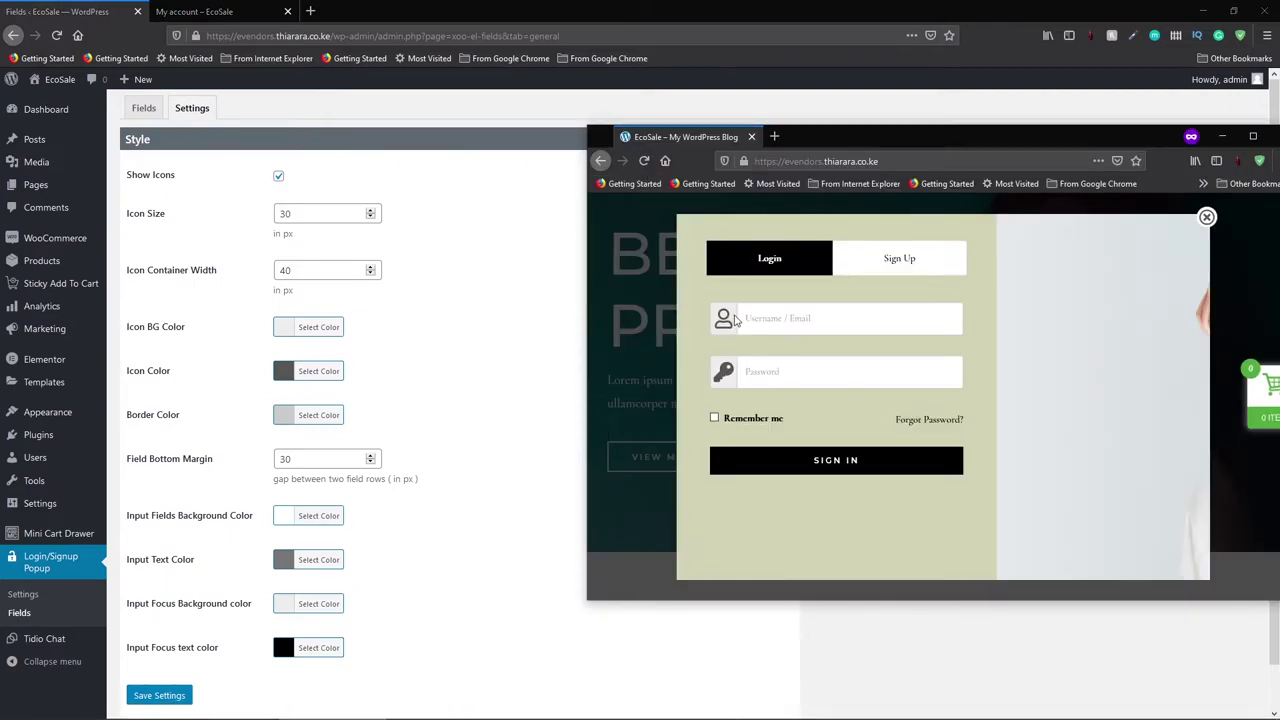
pyautogui.click(905, 252)
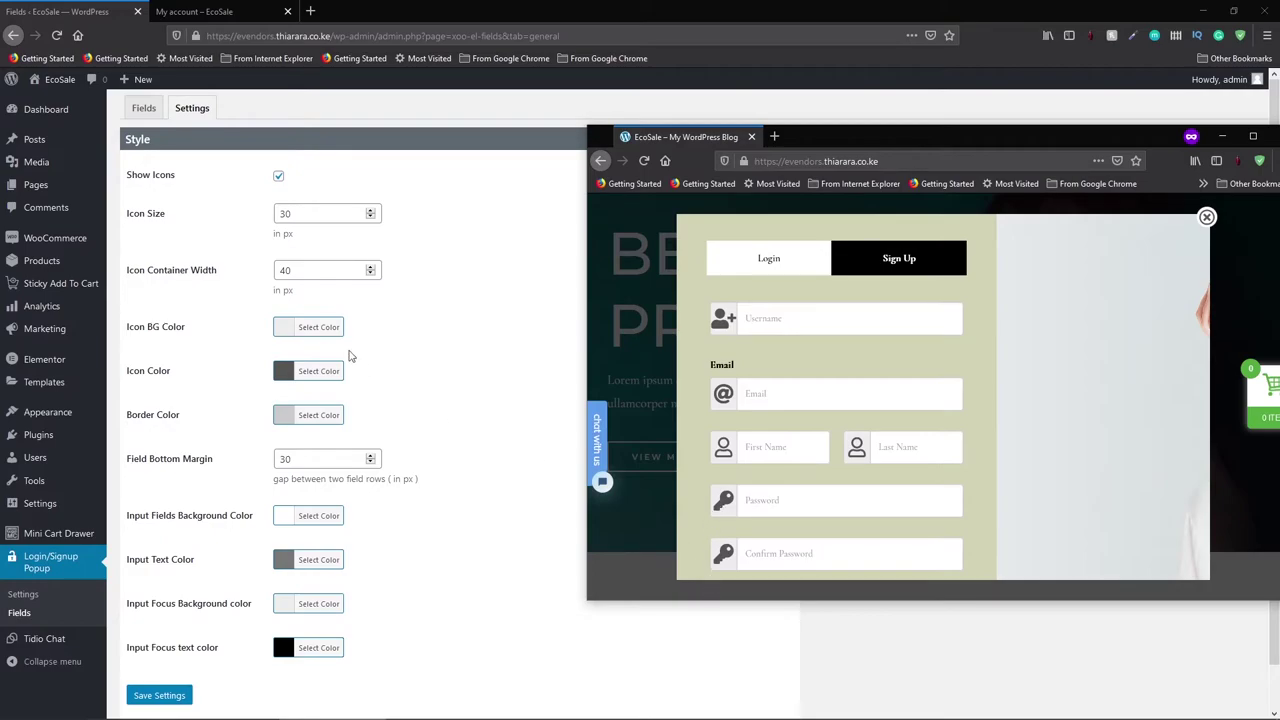
# Step: Set the Icon Size to 12 px and bring up the popup to view its icon containers
pyautogui.click(305, 233)
pyautogui.moveTo(298, 213); pyautogui.dragTo(232, 217)
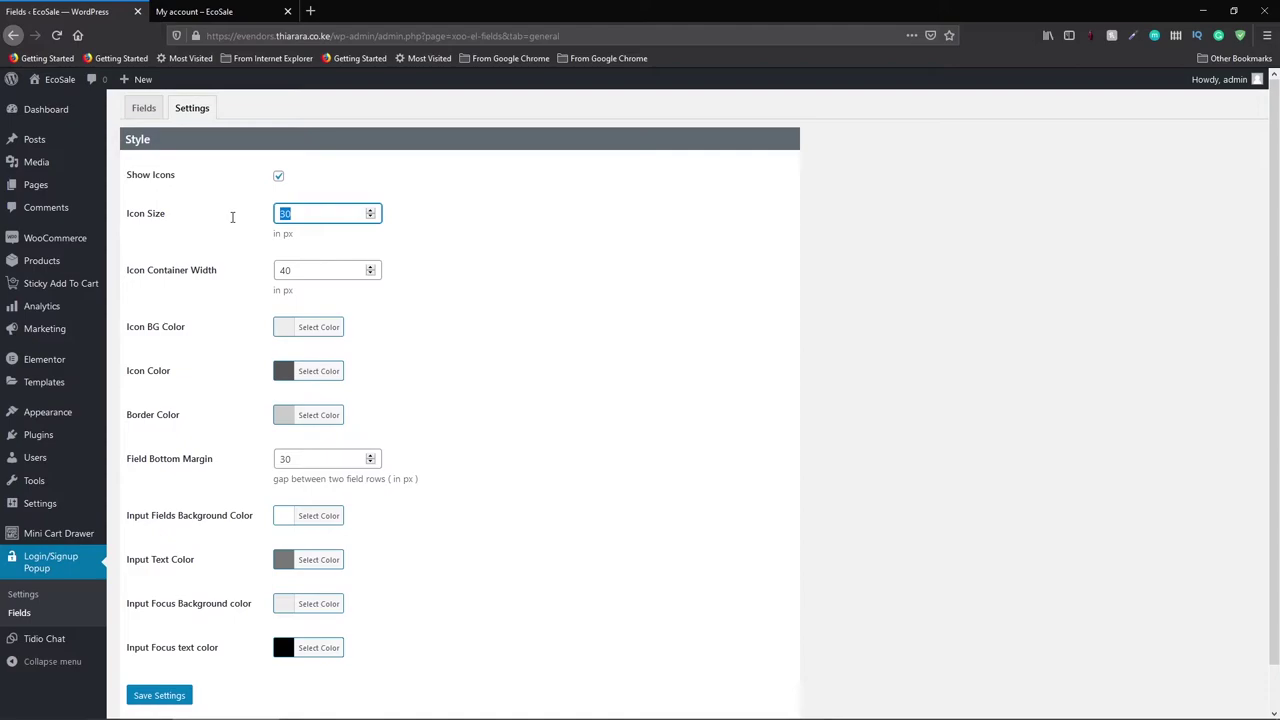
pyautogui.write('12')
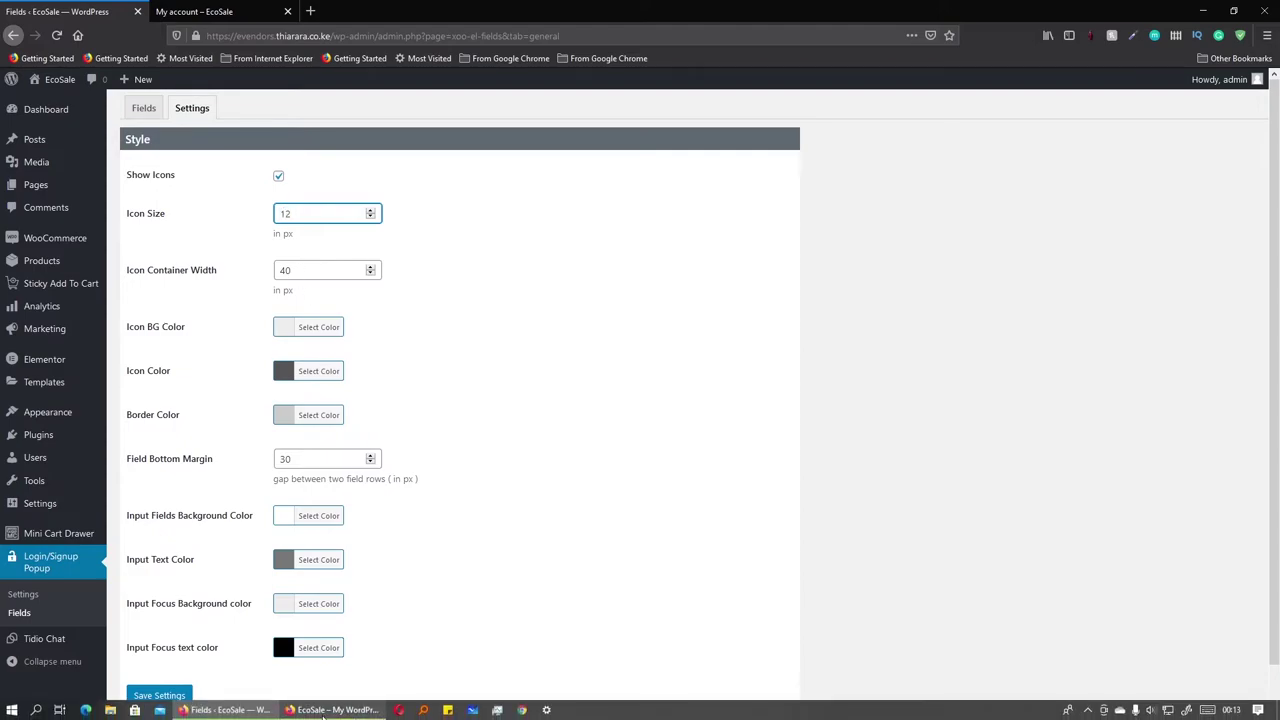
pyautogui.click(330, 710)
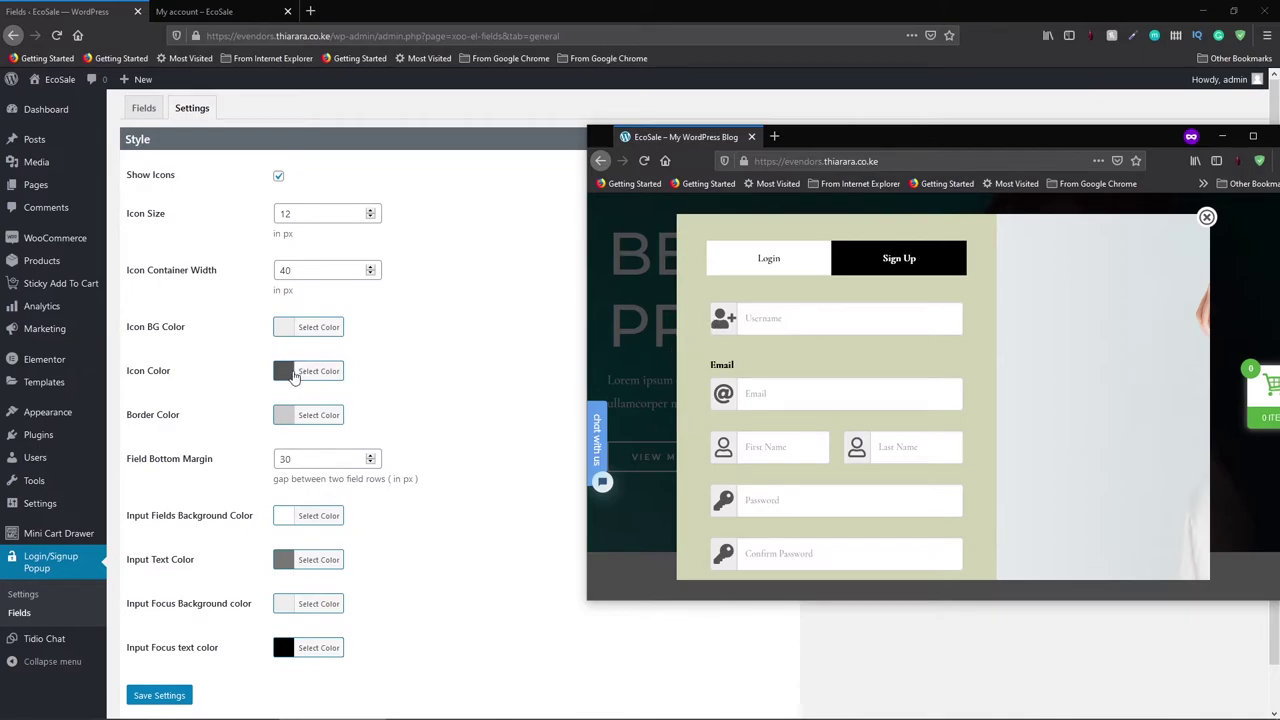
# Step: Set the Icon BG Color to green (#81d742) and the Icon Color to red (#dd3333)
pyautogui.click(287, 331)
pyautogui.click(364, 483)
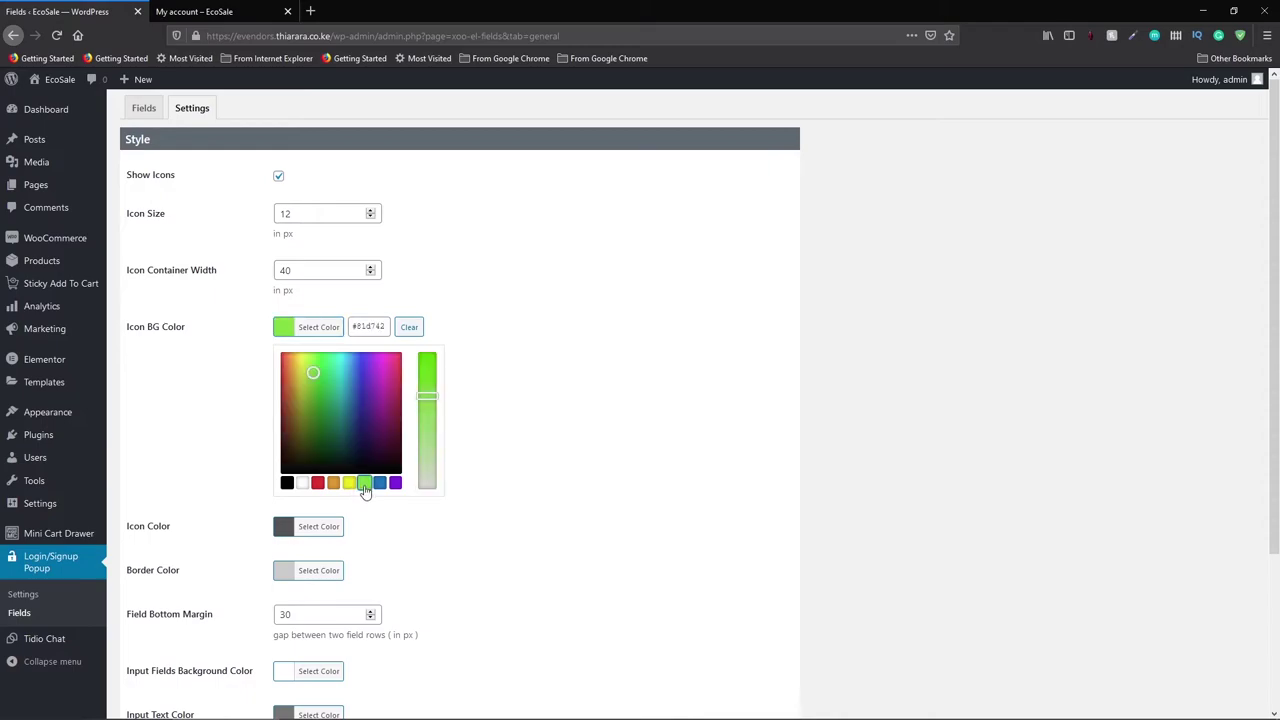
pyautogui.scroll(-3, 298, 686)
pyautogui.click(264, 288)
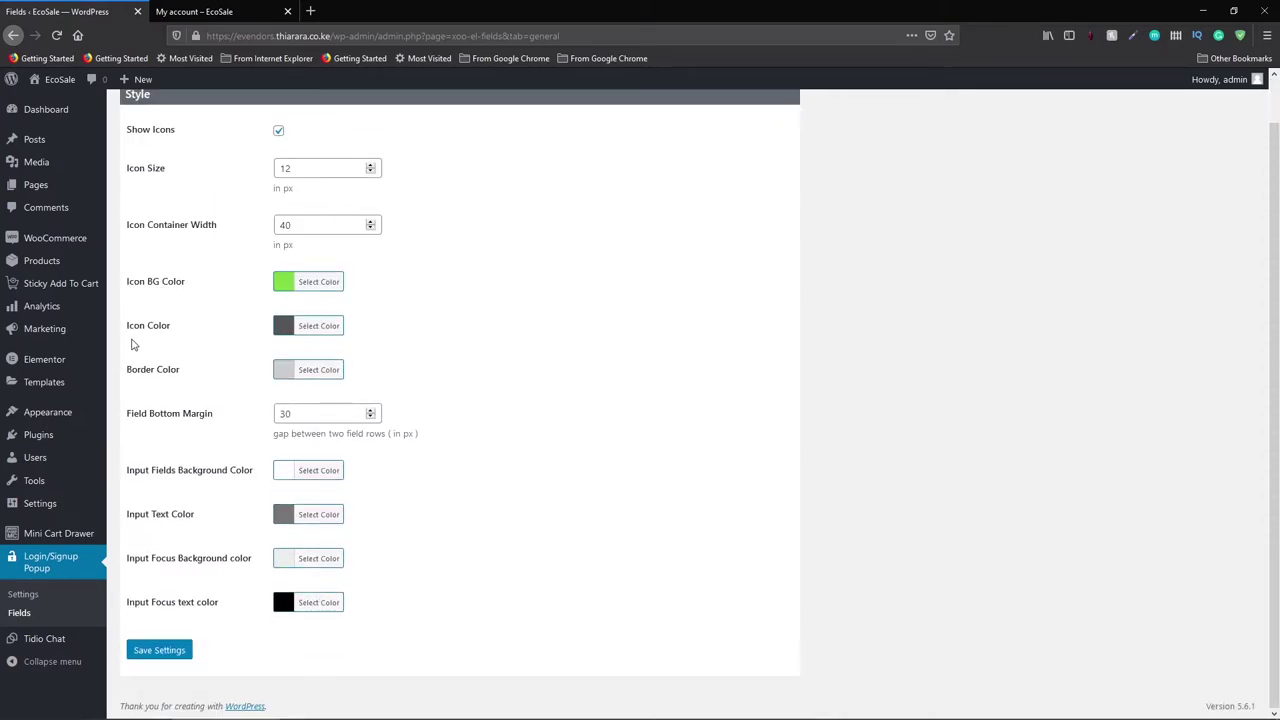
pyautogui.click(287, 332)
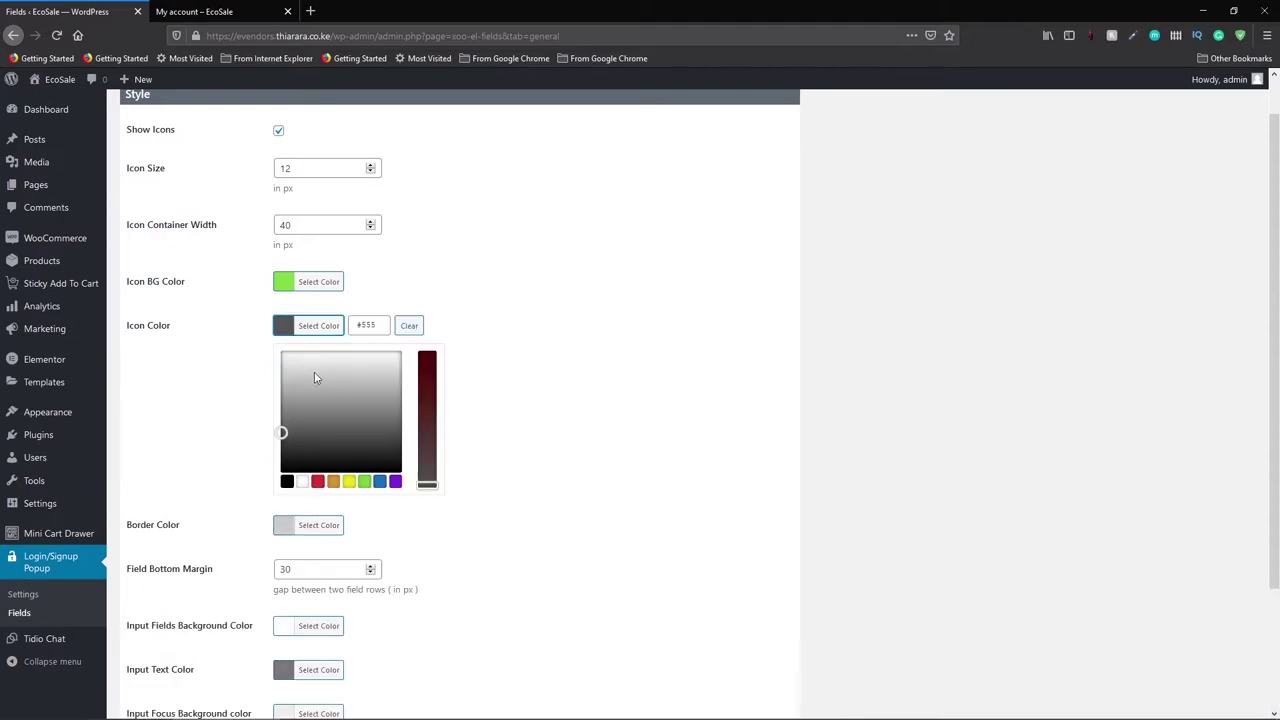
pyautogui.click(324, 484)
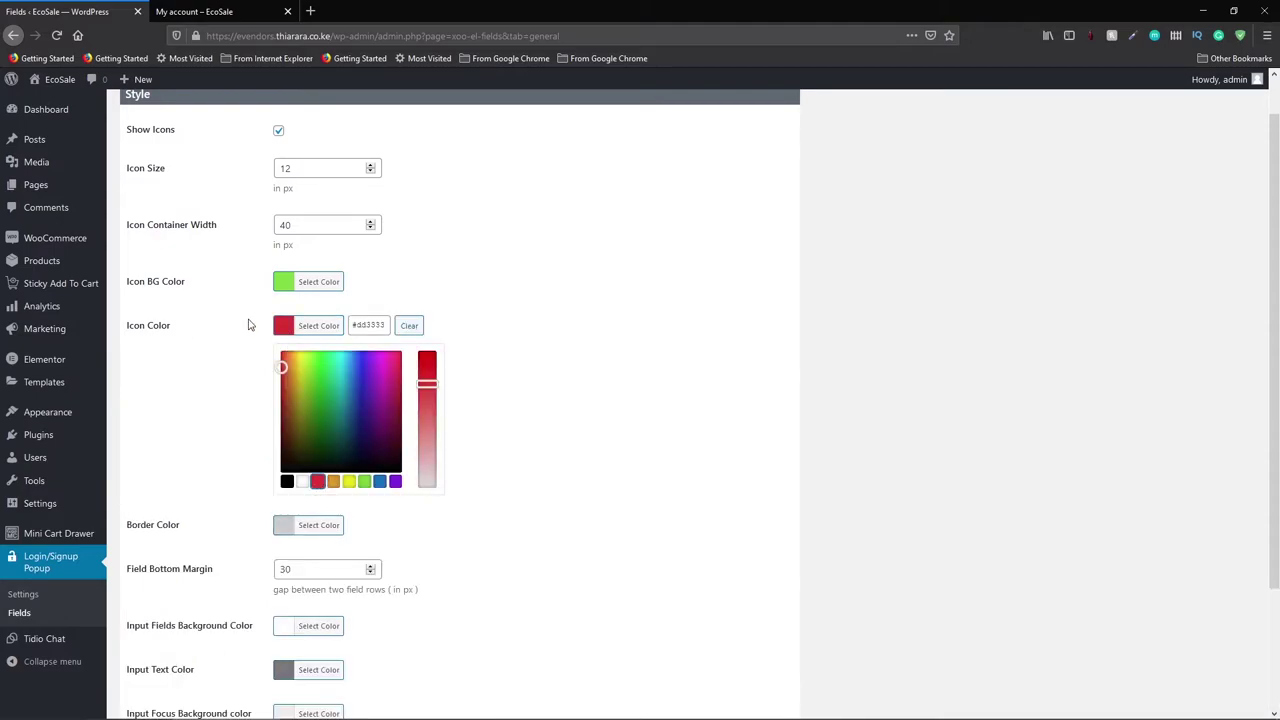
pyautogui.click(250, 323)
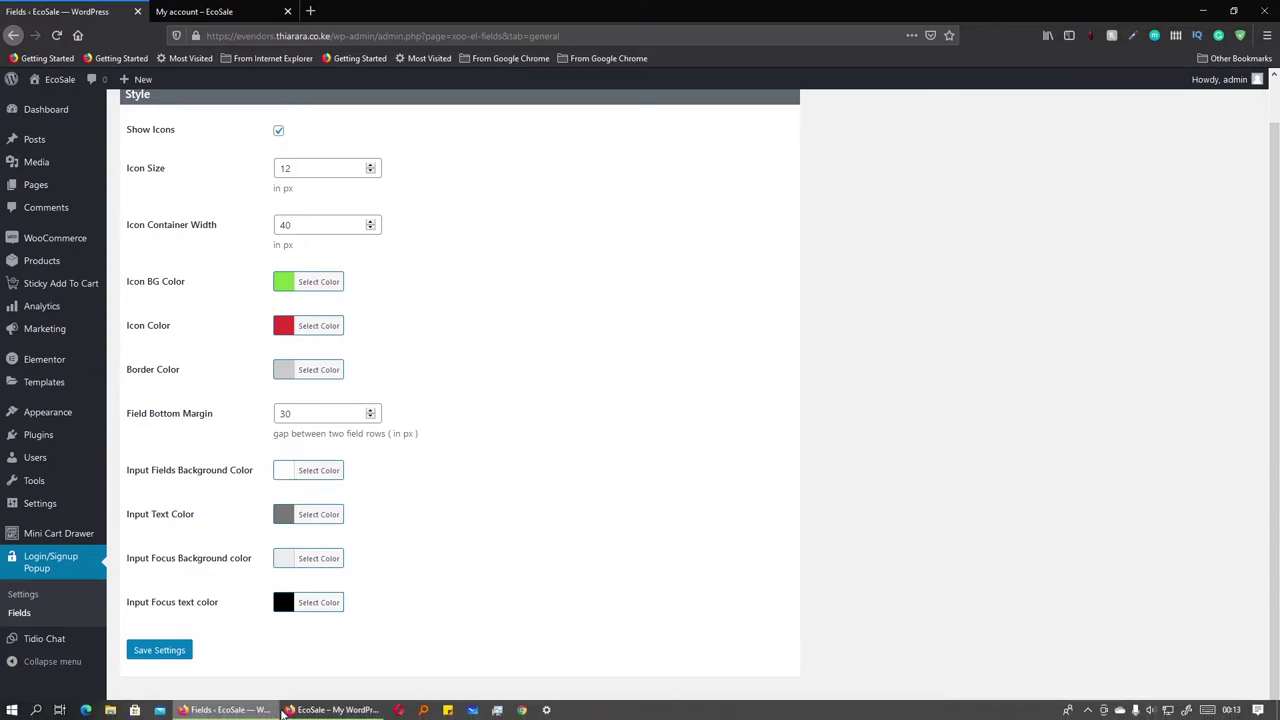
# Step: View the popup's input fields and set the Input Fields Background Color to a light mint green
pyautogui.click(335, 712)
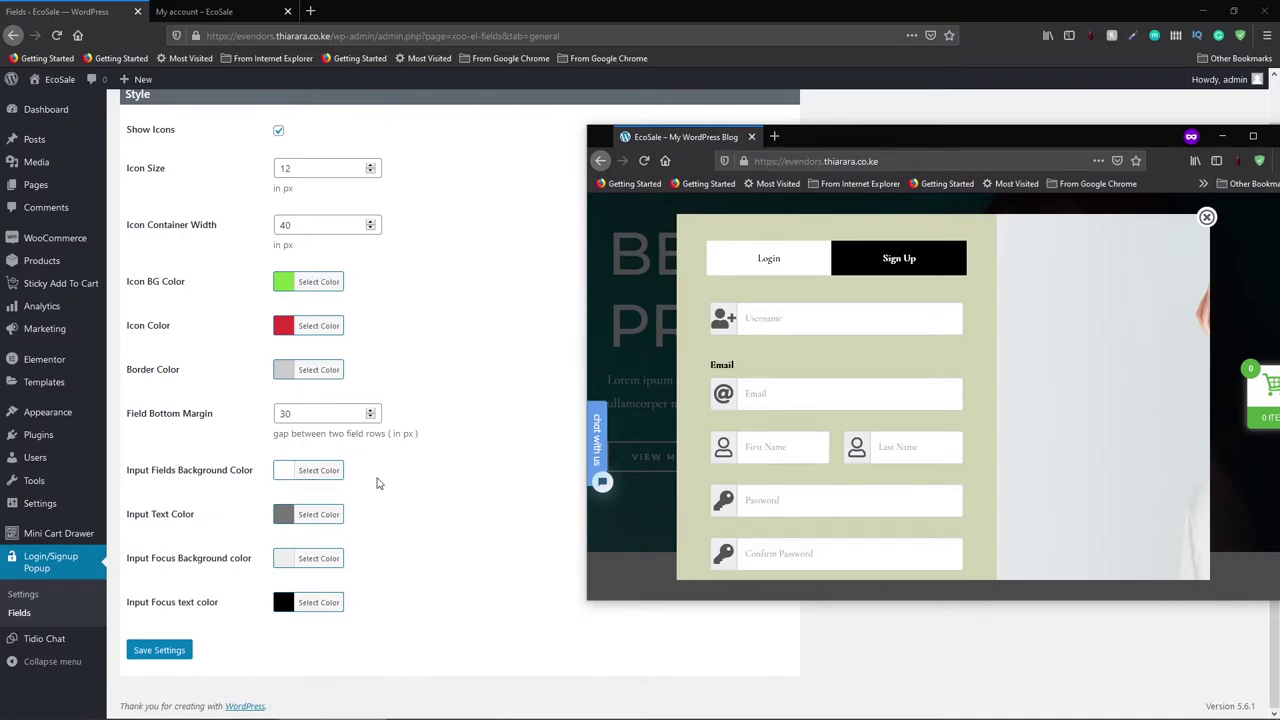
pyautogui.click(285, 479)
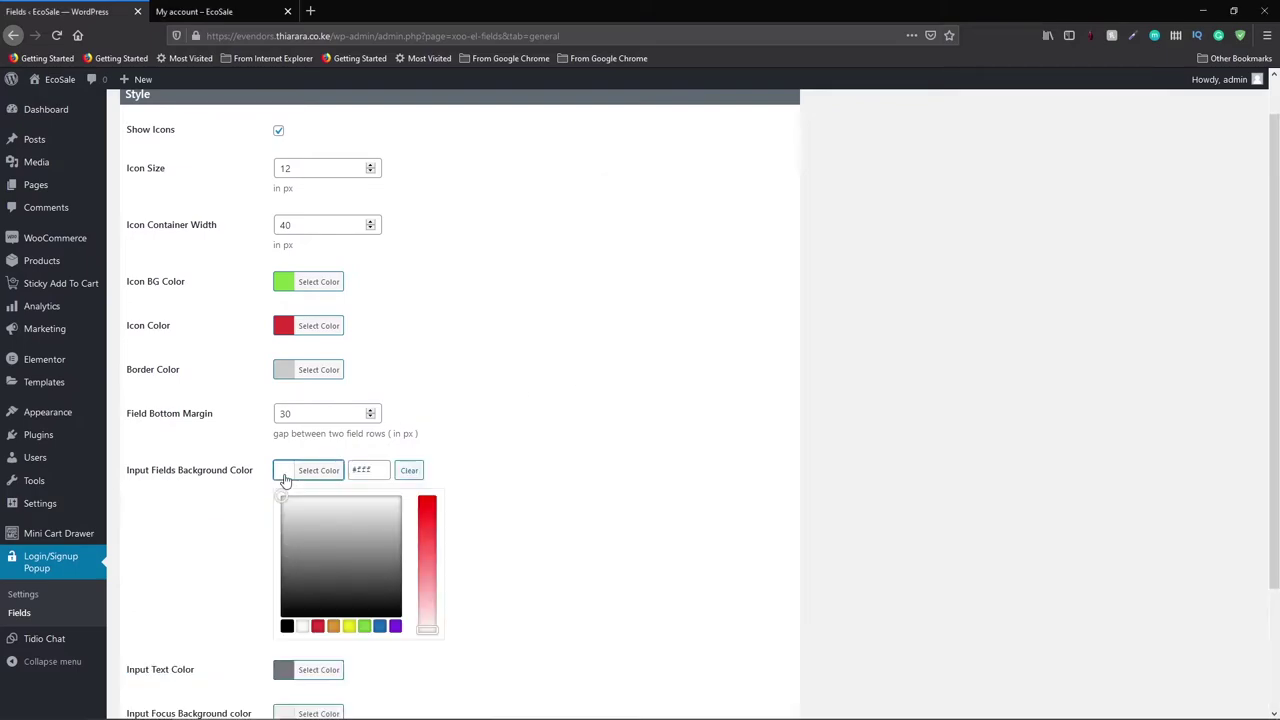
pyautogui.moveTo(308, 512); pyautogui.dragTo(334, 501)
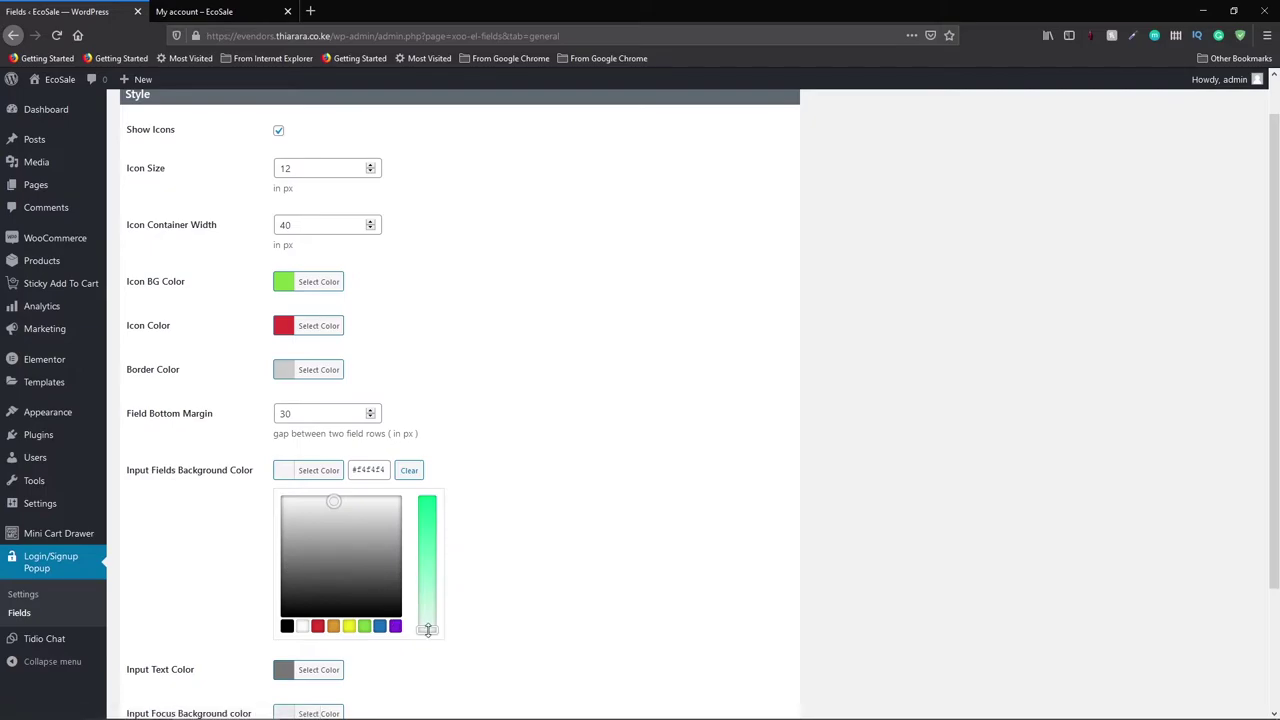
pyautogui.moveTo(427, 628); pyautogui.dragTo(433, 601)
pyautogui.click(244, 537)
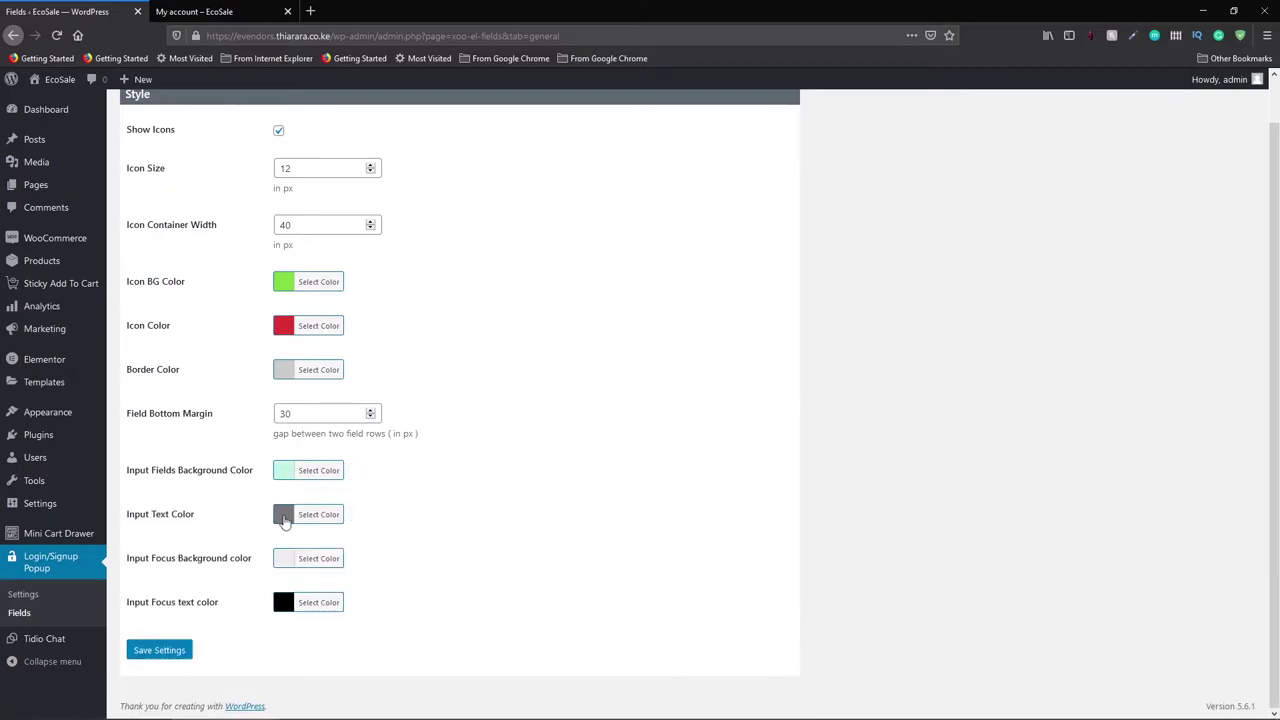
# Step: Set the Input Text Color to black (#000000)
pyautogui.click(287, 519)
pyautogui.click(287, 669)
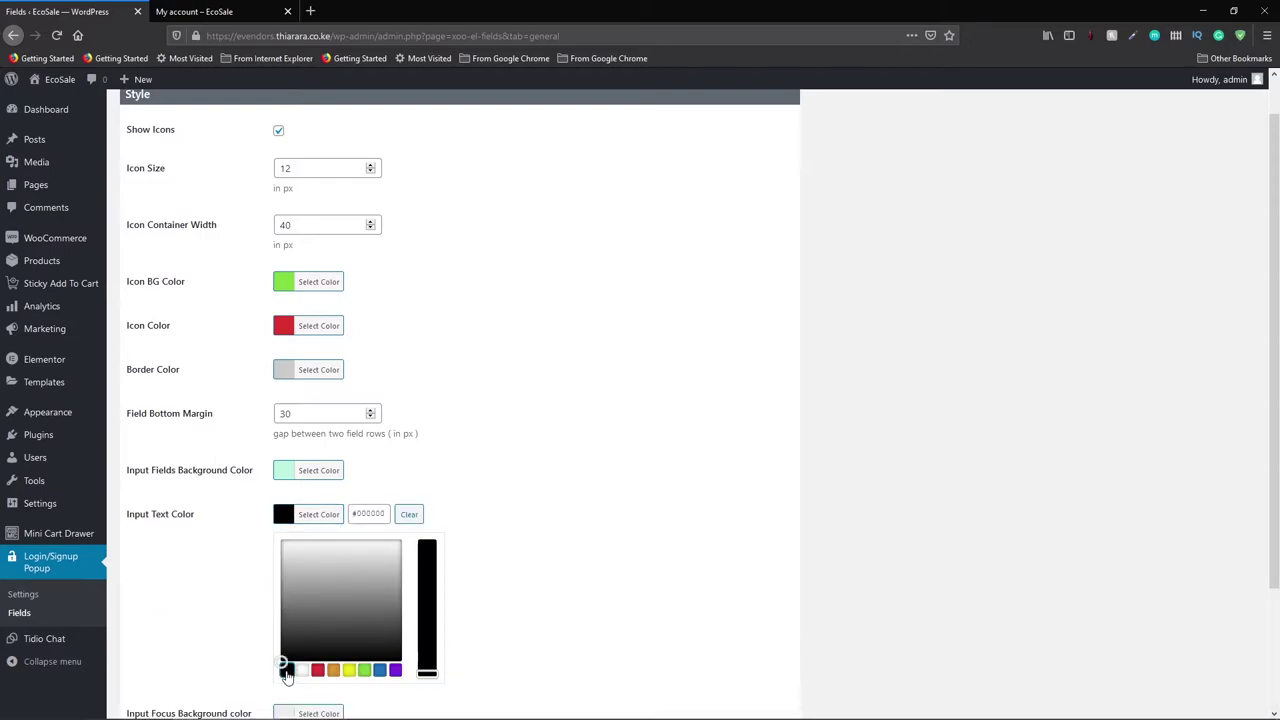
pyautogui.click(240, 565)
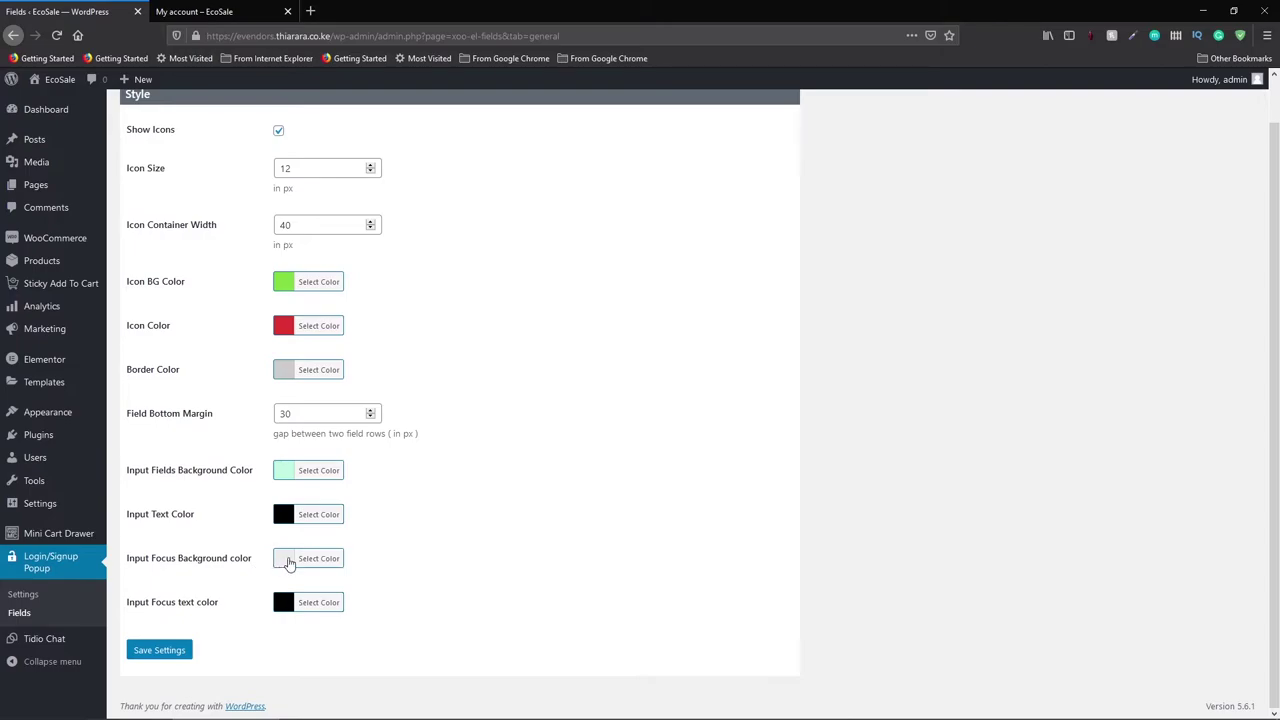
# Step: Set the Input Focus Background color to blue (#1e73be) and save the field style settings
pyautogui.click(286, 559)
pyautogui.scroll(-3, 298, 605)
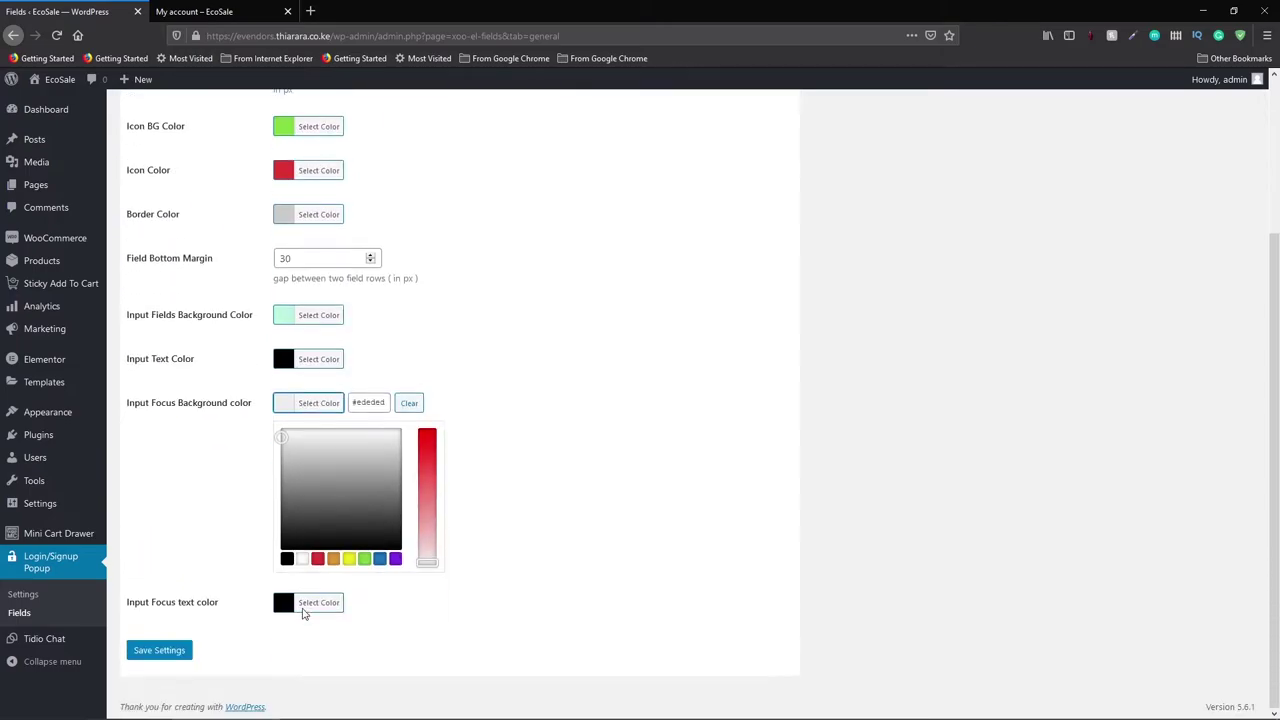
pyautogui.click(379, 559)
pyautogui.click(251, 534)
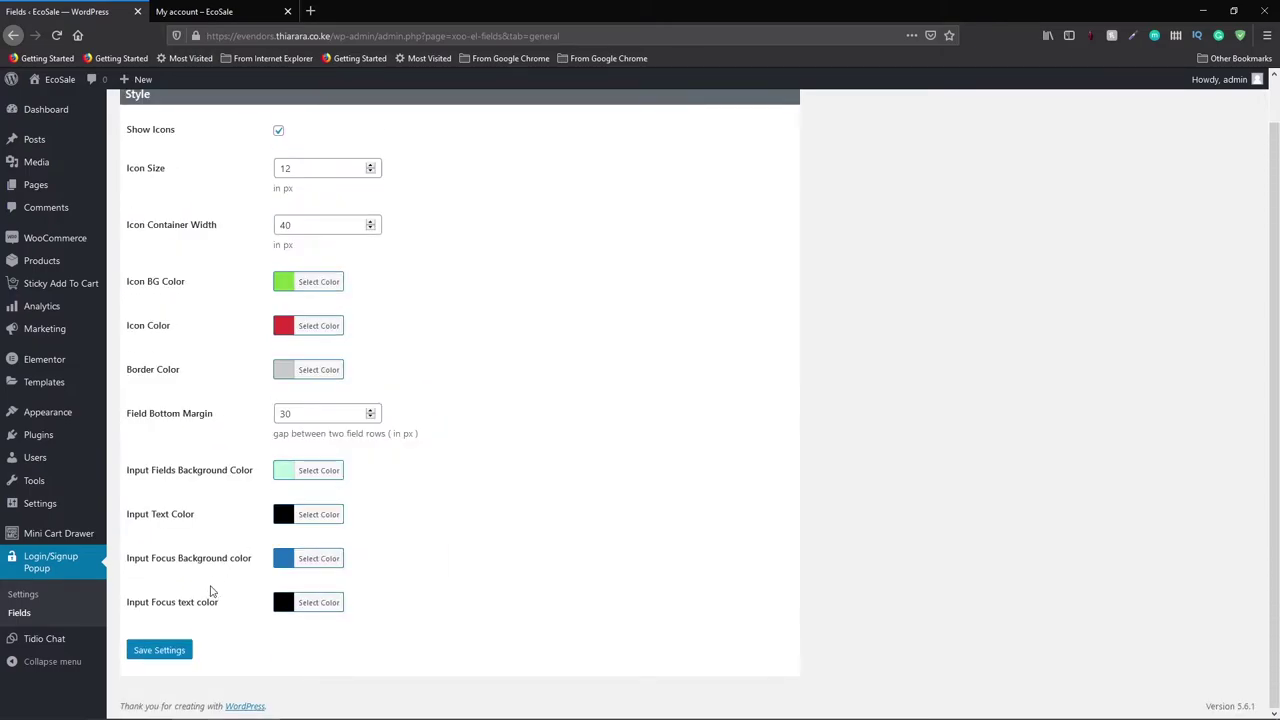
pyautogui.click(163, 650)
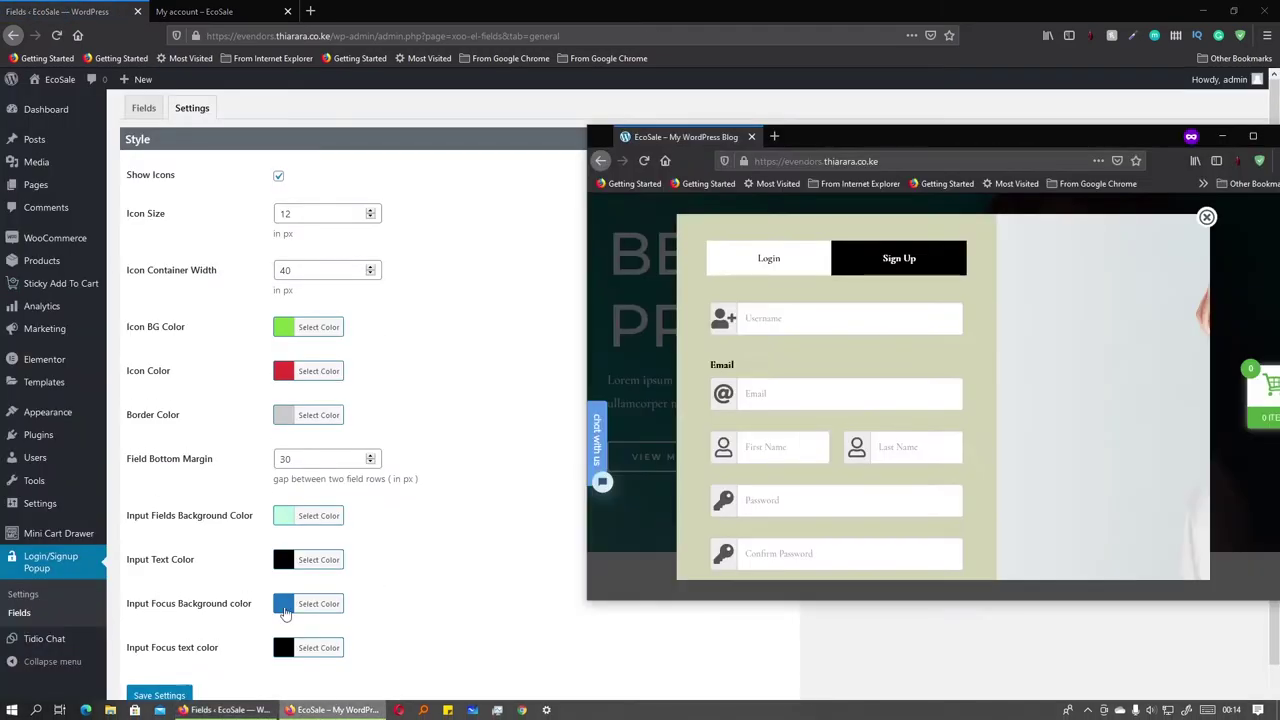
# Step: Reload the storefront popup and check the focus color on the Sign Up form's Username, Email and First Name fields, trying sample text in Username
pyautogui.click(333, 710)
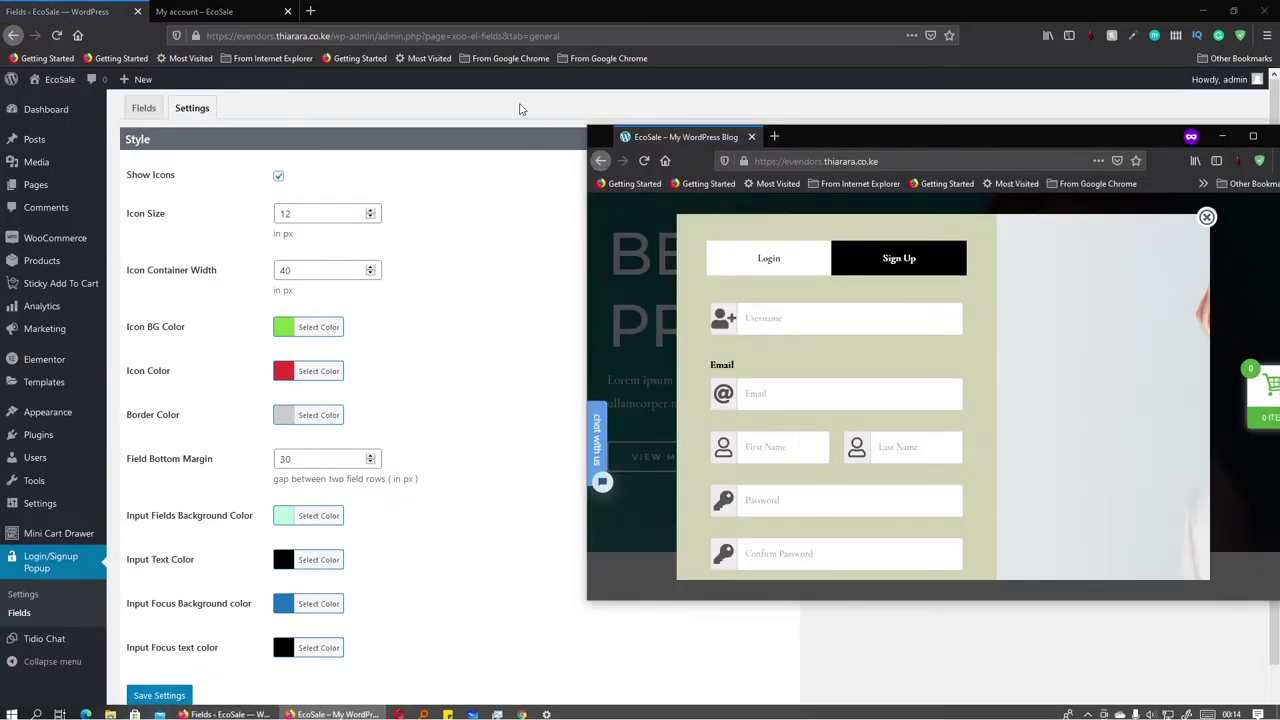
pyautogui.click(643, 160)
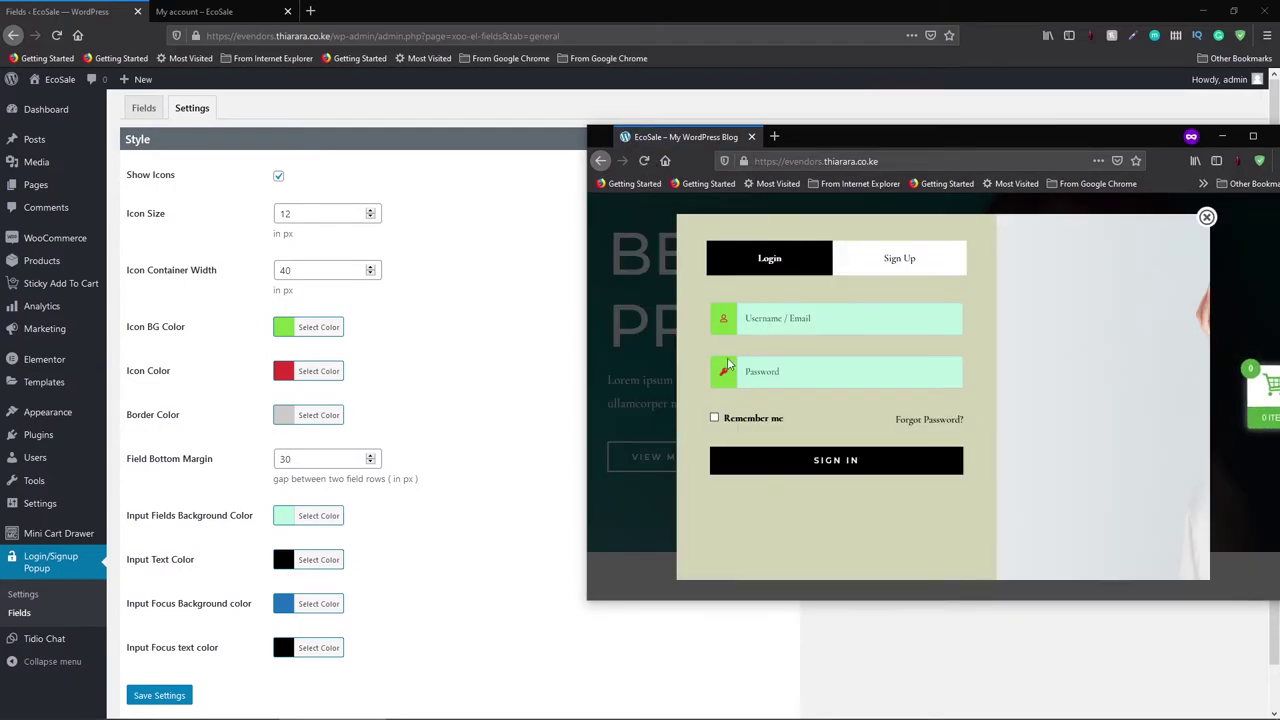
pyautogui.click(875, 265)
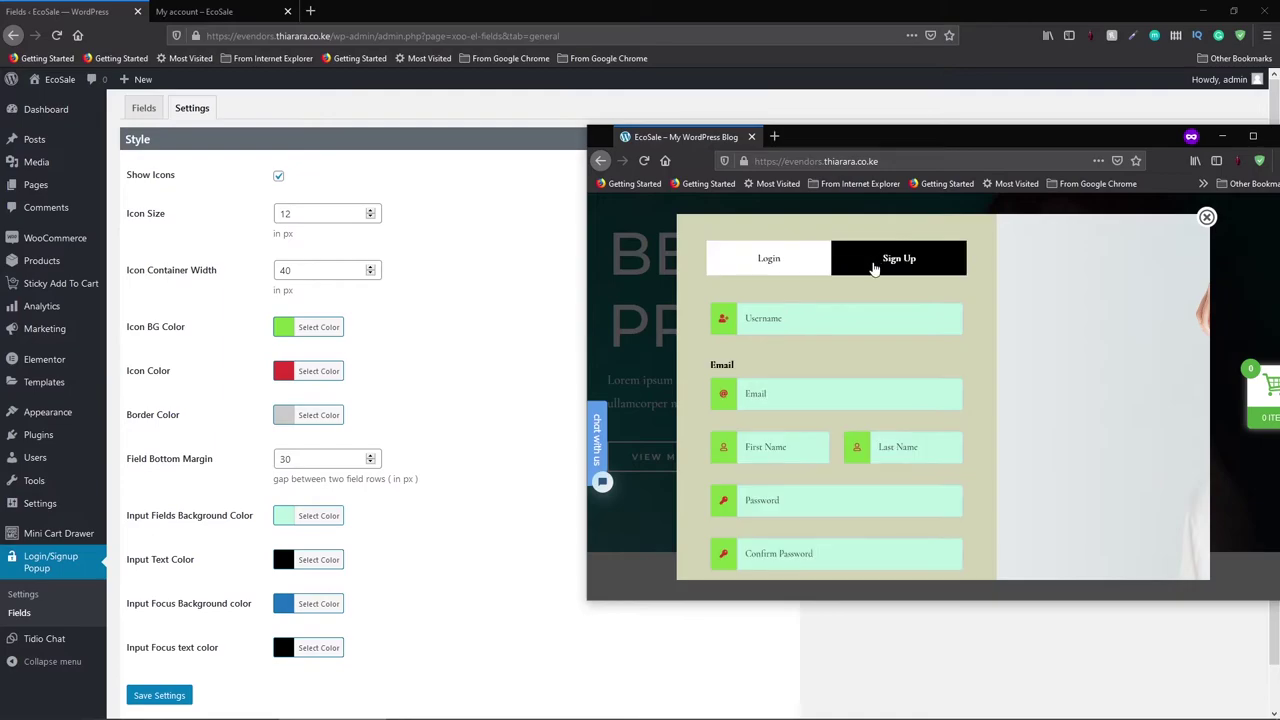
pyautogui.click(764, 318)
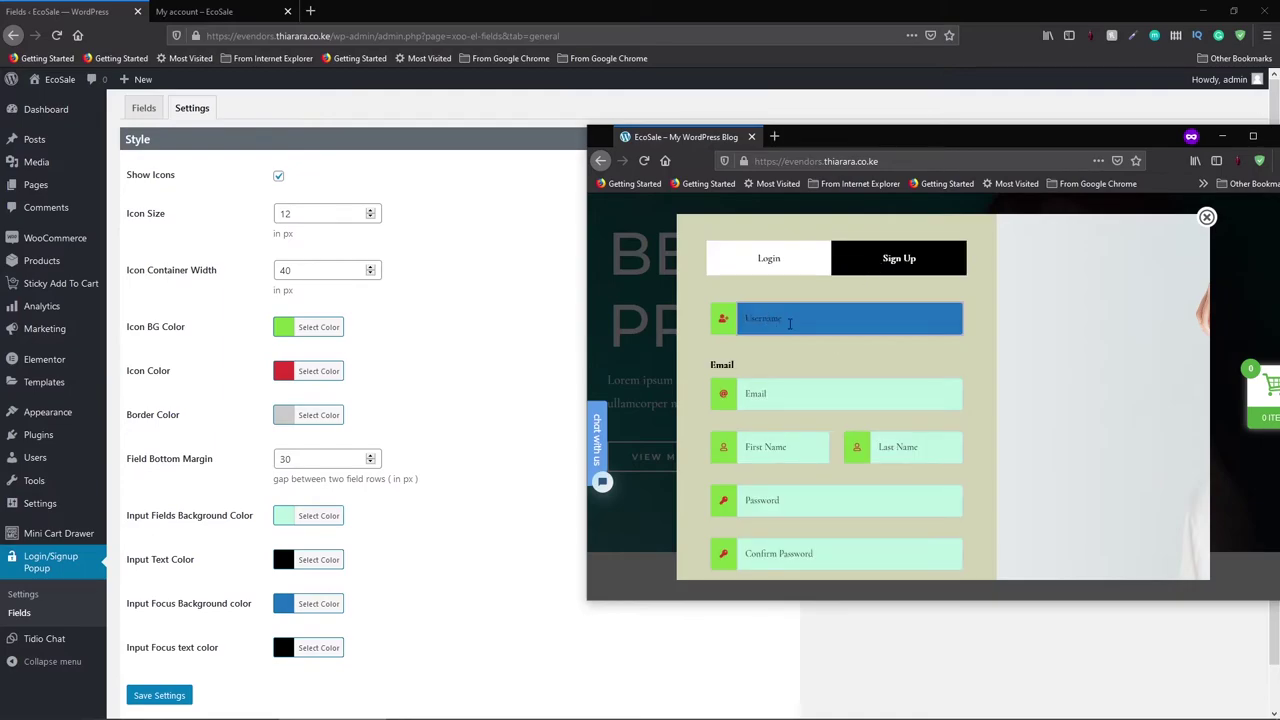
pyautogui.click(788, 392)
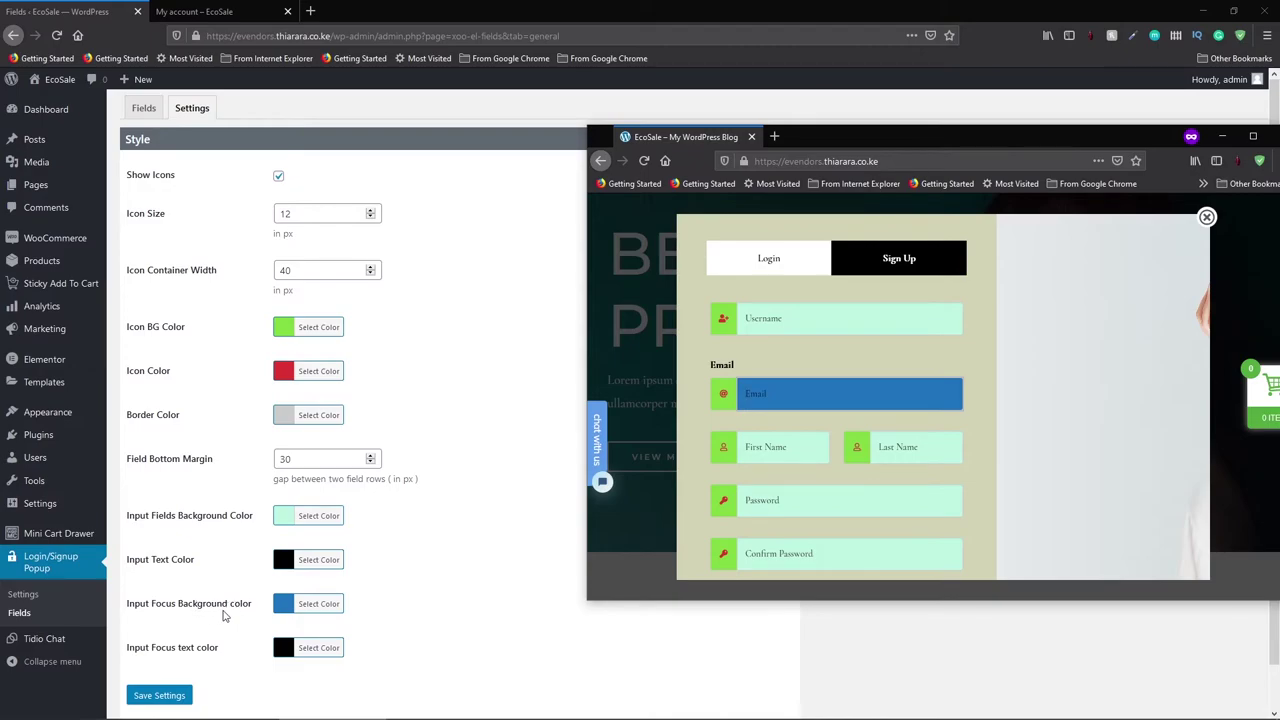
pyautogui.click(776, 446)
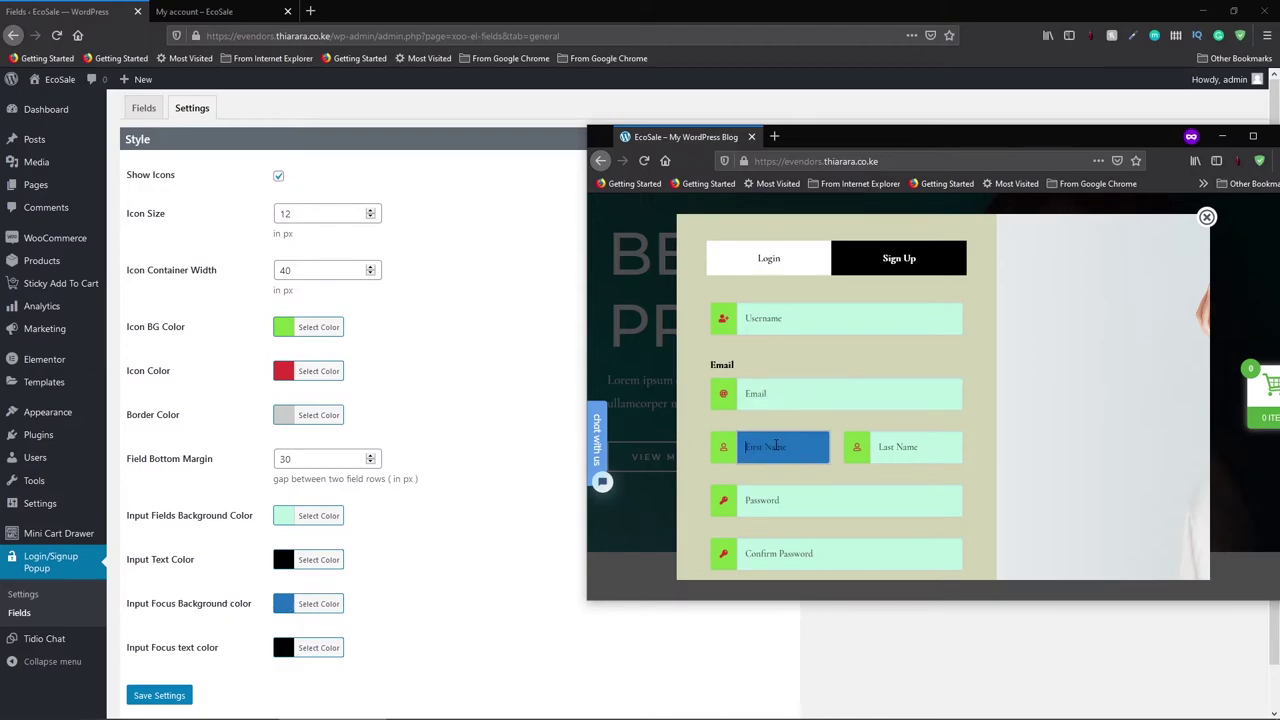
pyautogui.click(780, 315)
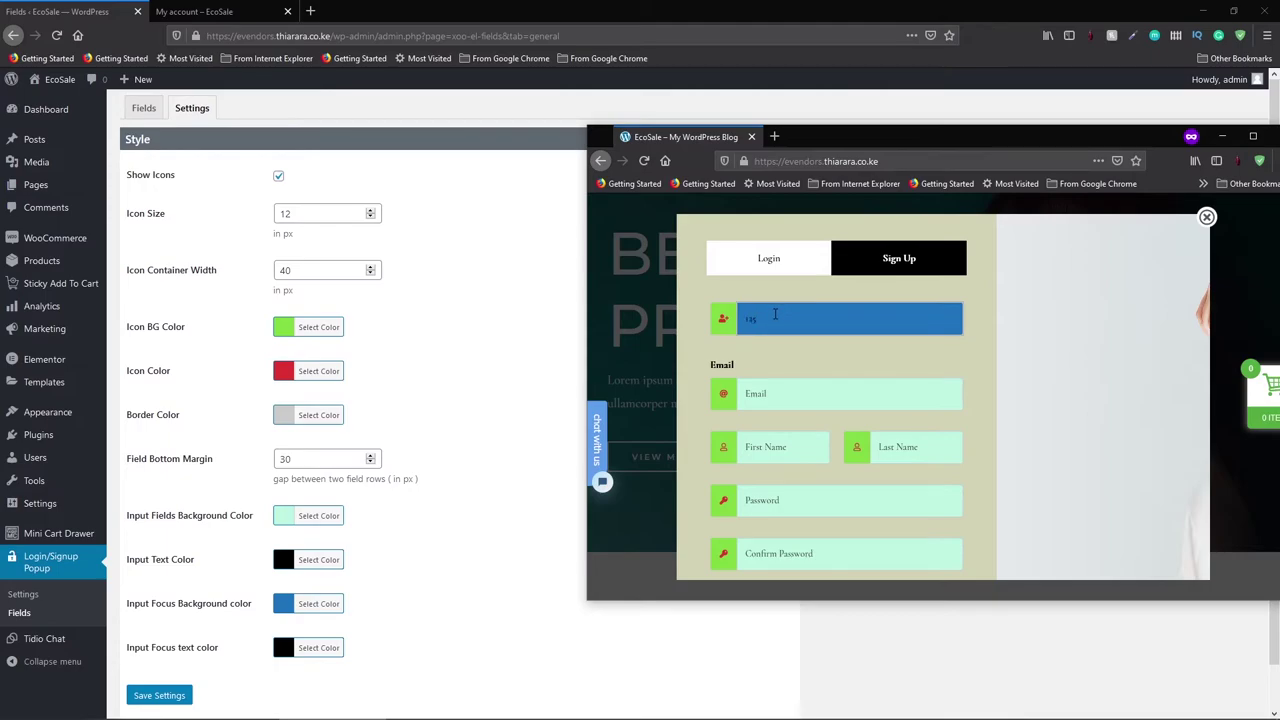
pyautogui.press('BackSpace')
pyautogui.press('BackSpace')
# Step: Set the Input Text Color to white (#ffffff) and save the settings
pyautogui.click(281, 560)
pyautogui.click(285, 589)
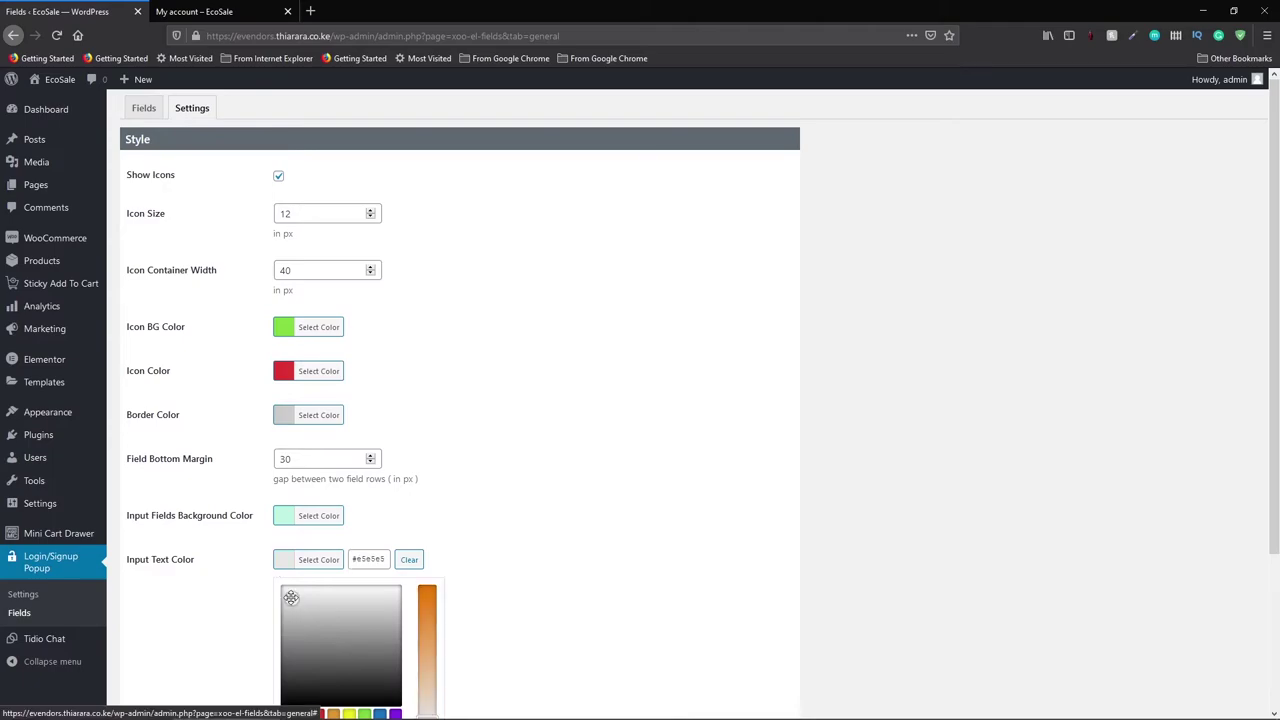
pyautogui.click(444, 506)
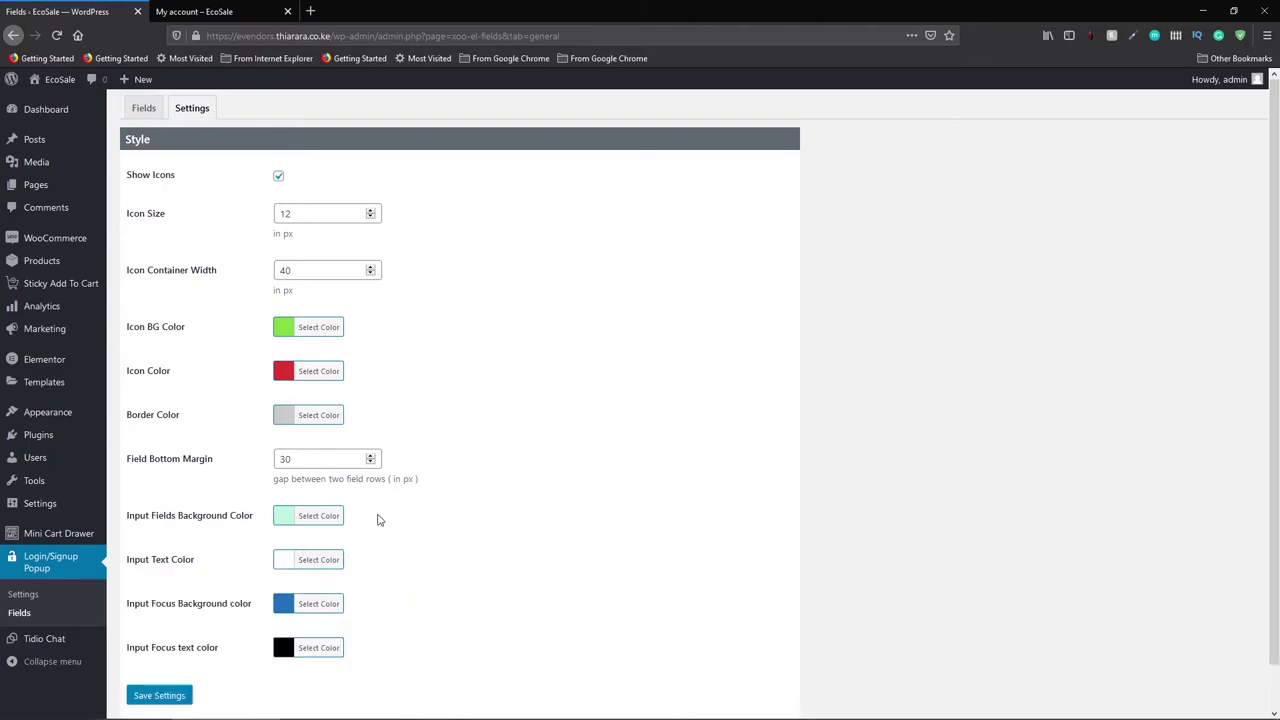
pyautogui.click(158, 695)
# Step: Reload the storefront popup and test the input text color with sample characters in the Username field, clearing them again
pyautogui.hotkey('alt', 'Tab')
pyautogui.click(644, 160)
pyautogui.write('1322')
pyautogui.press('BackSpace')
pyautogui.press('BackSpace')
pyautogui.press('BackSpace')
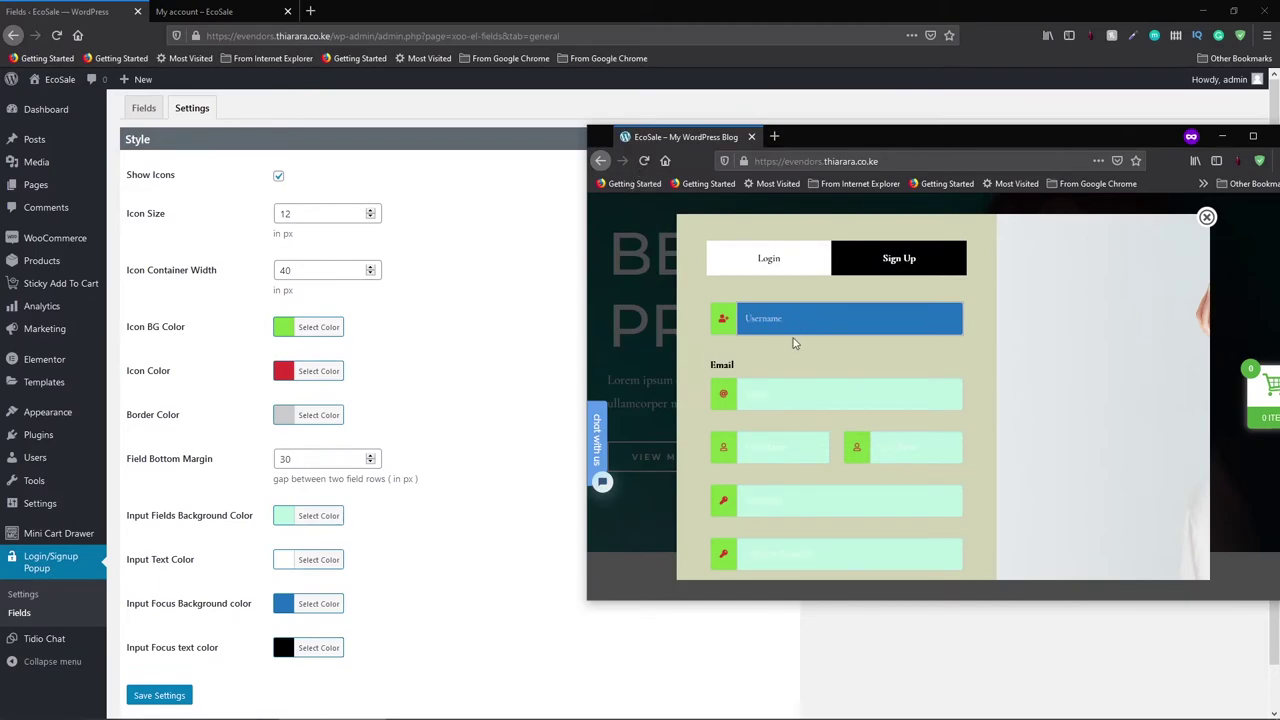
# Step: Set the Input Text Color back to black (#000000)
pyautogui.click(288, 567)
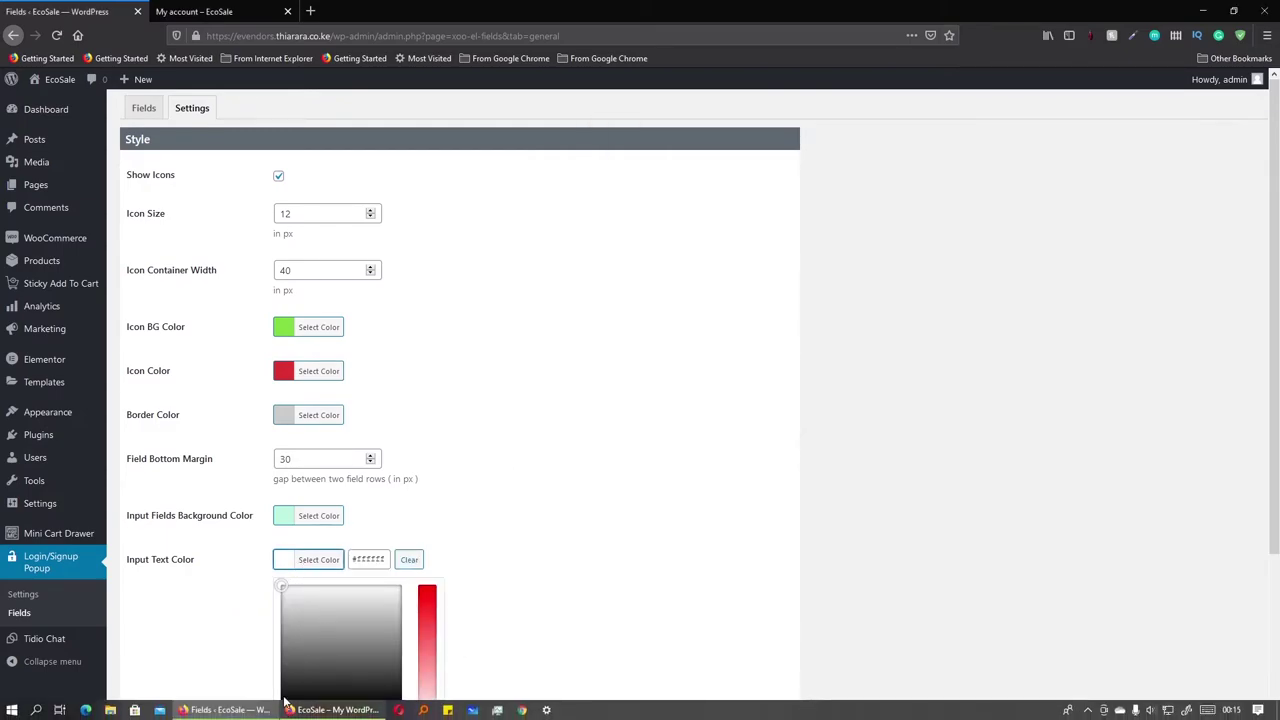
pyautogui.scroll(-1, 260, 665)
pyautogui.click(287, 636)
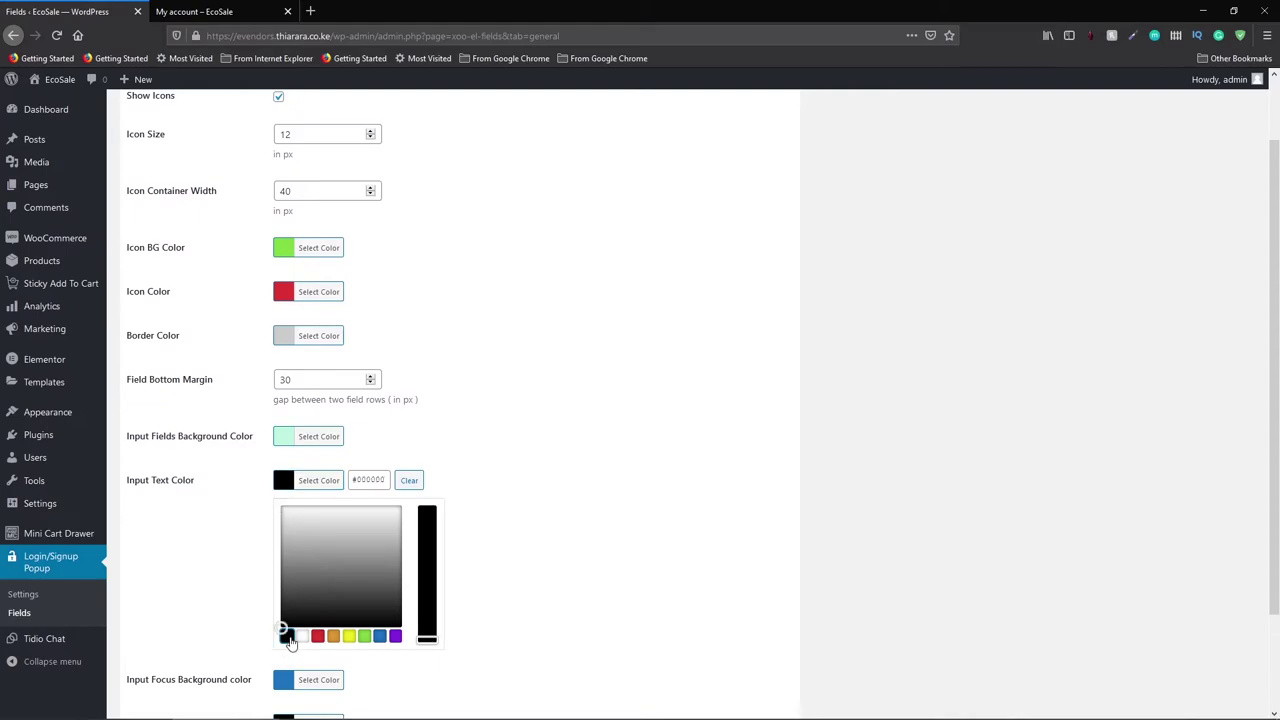
pyautogui.click(271, 601)
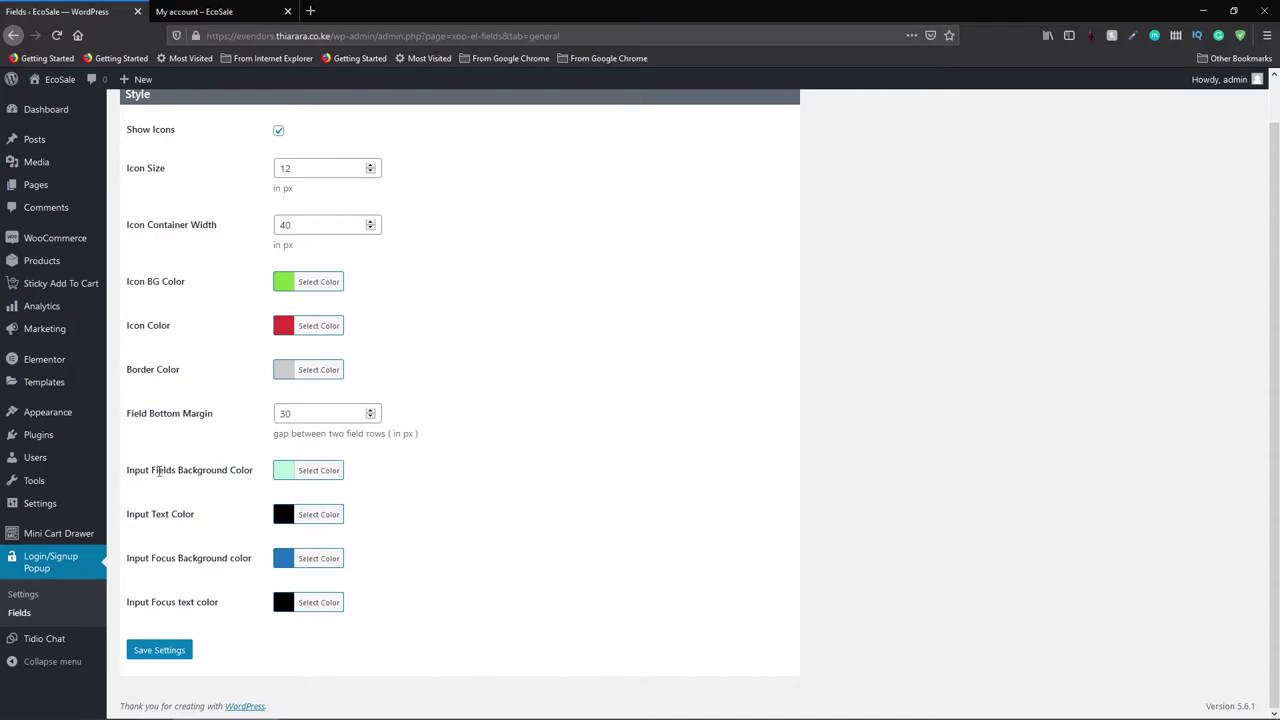
# Step: Set the Input Fields Background Color to white and save the settings
pyautogui.click(288, 472)
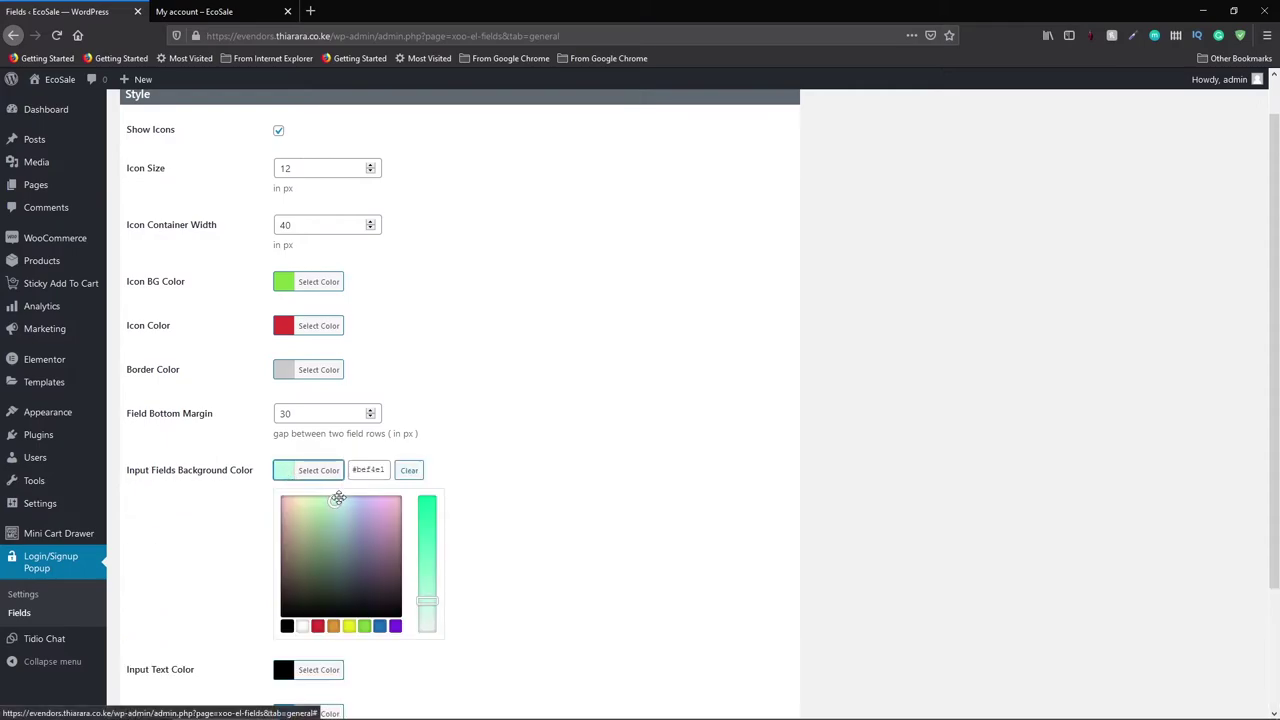
pyautogui.click(302, 627)
pyautogui.click(231, 576)
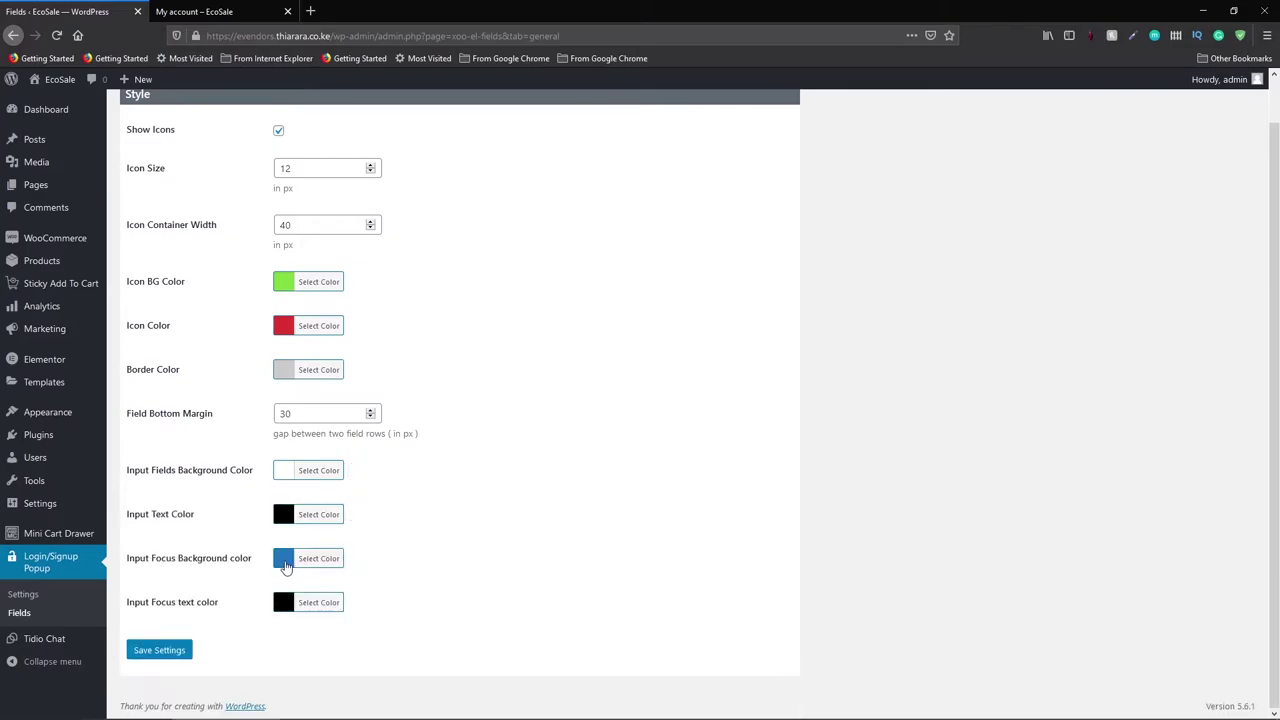
pyautogui.click(176, 651)
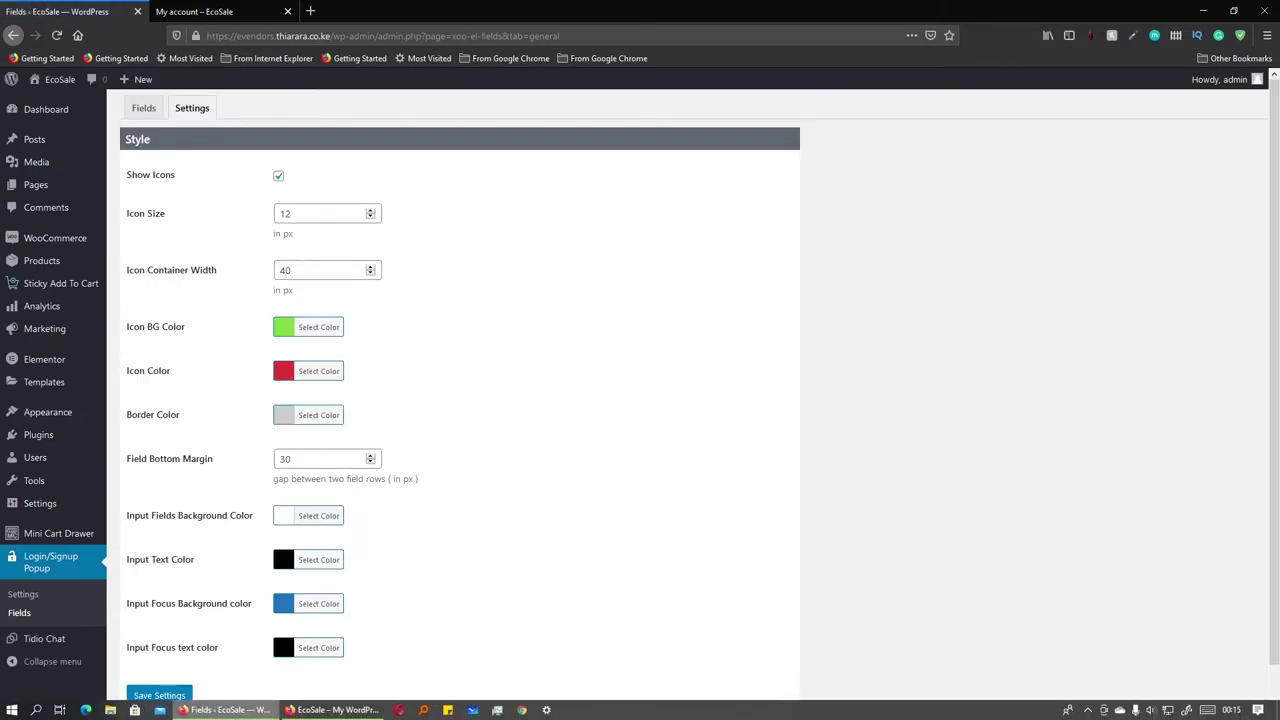
# Step: Reload the storefront popup and examine the Sign Up form's fields in their normal and focused states
pyautogui.click(335, 710)
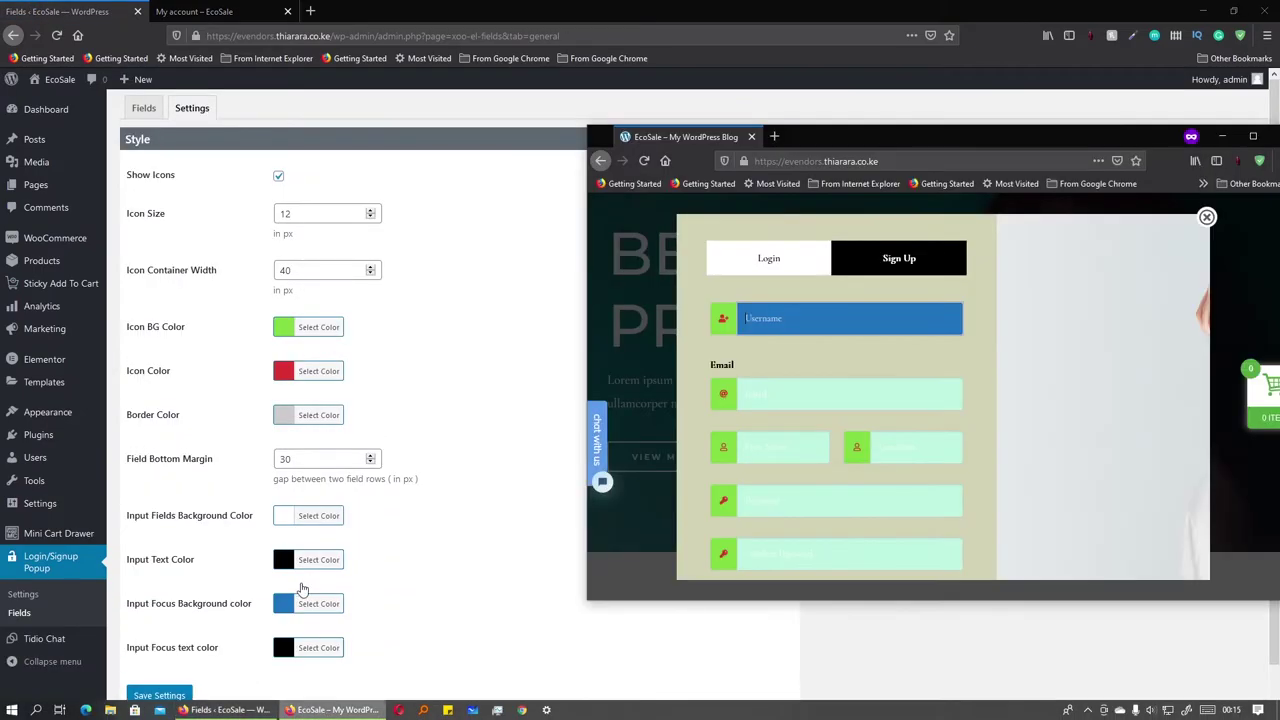
pyautogui.click(644, 160)
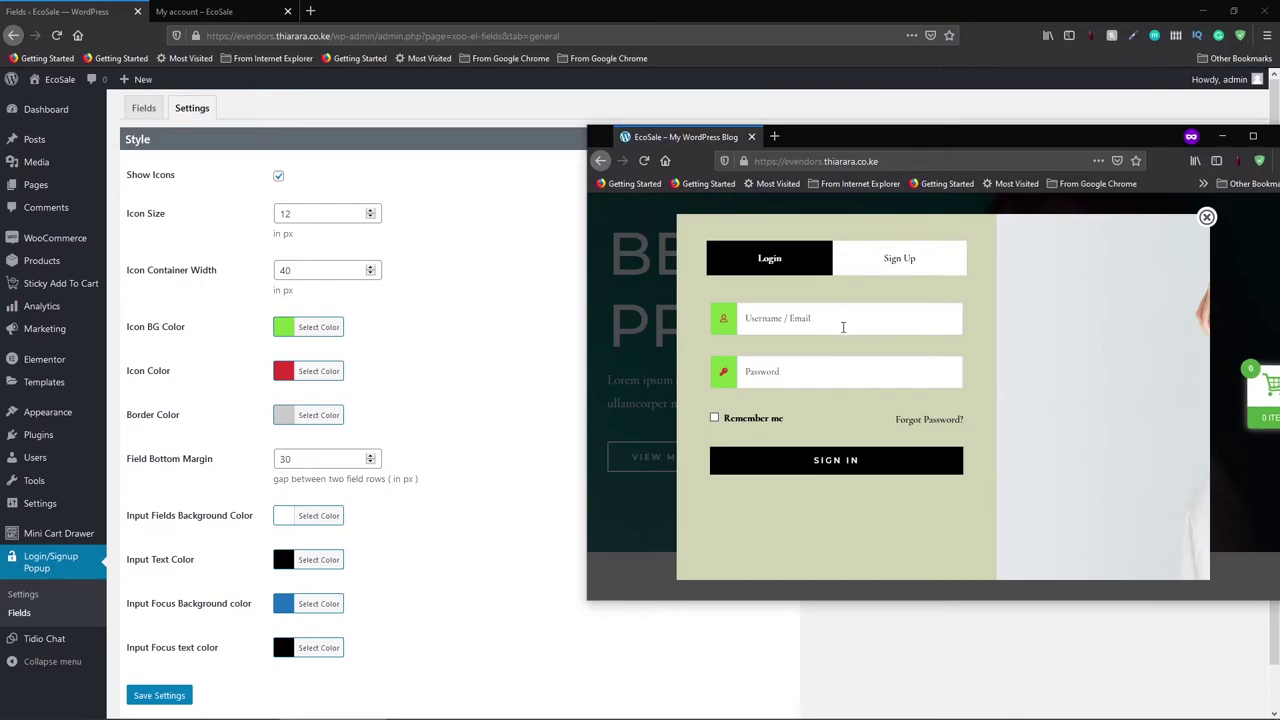
pyautogui.click(871, 265)
pyautogui.click(791, 318)
pyautogui.click(767, 397)
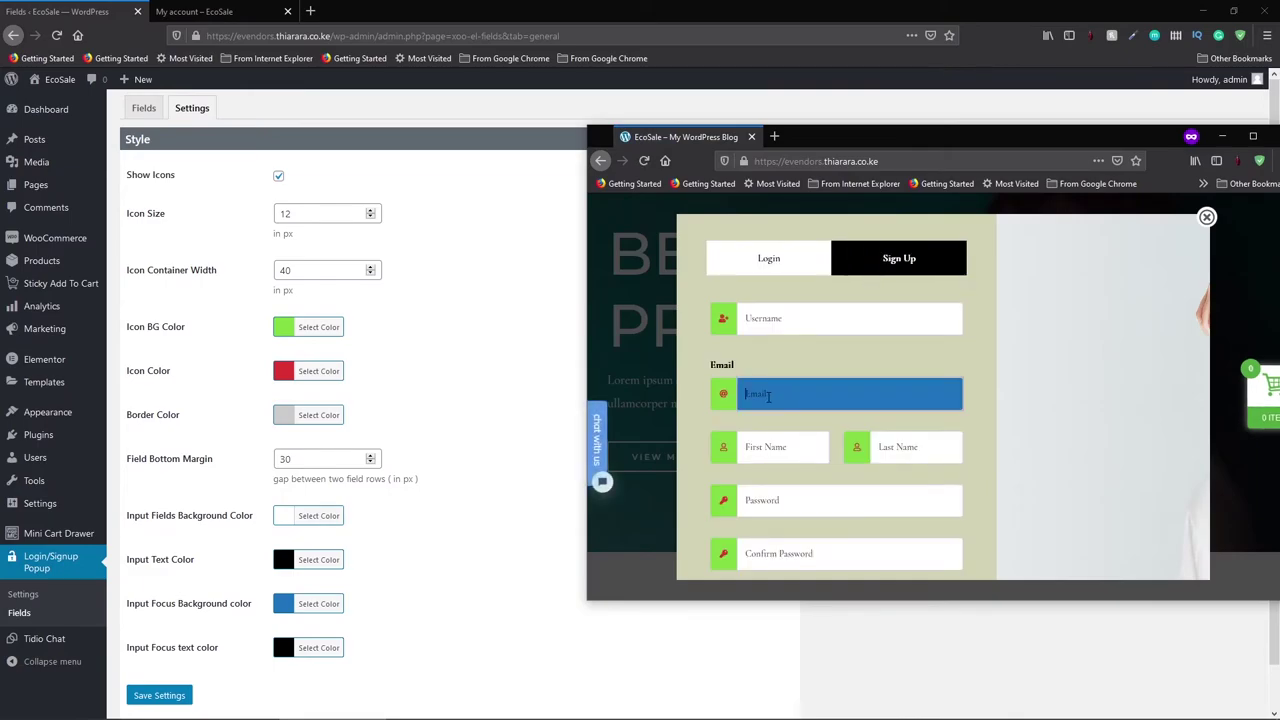
pyautogui.click(755, 471)
pyautogui.click(758, 451)
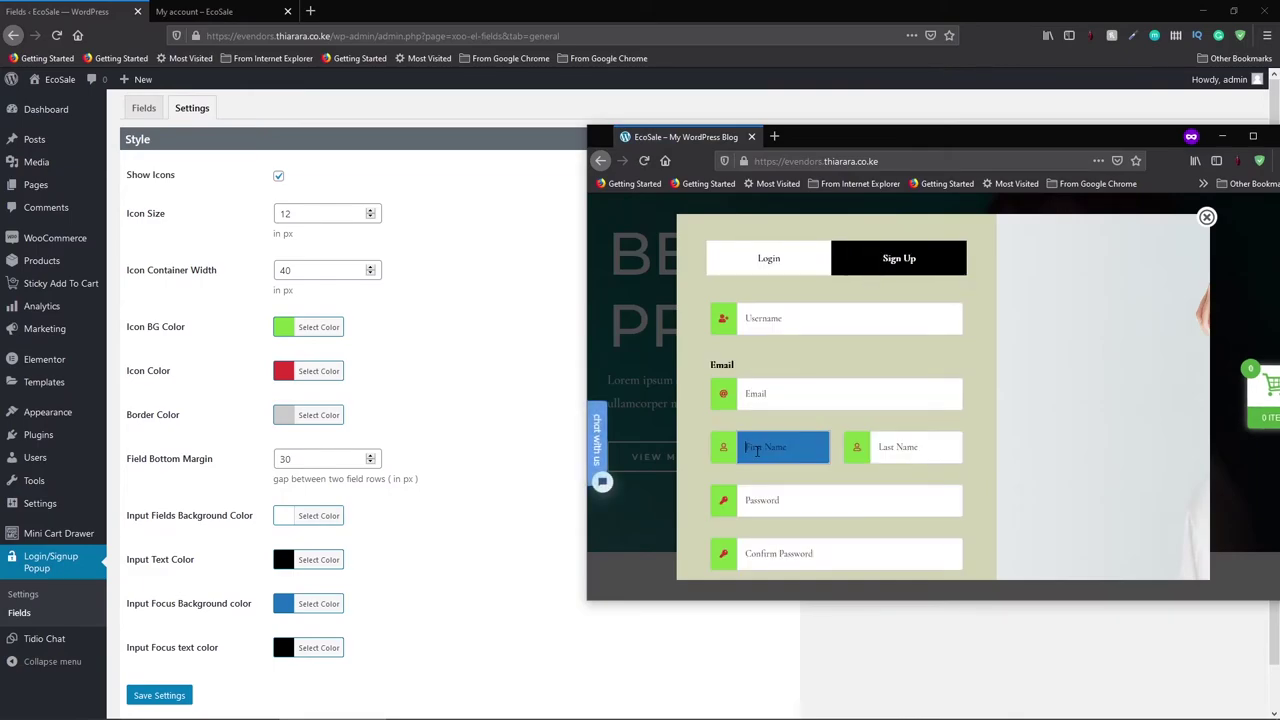
pyautogui.click(758, 503)
pyautogui.click(697, 465)
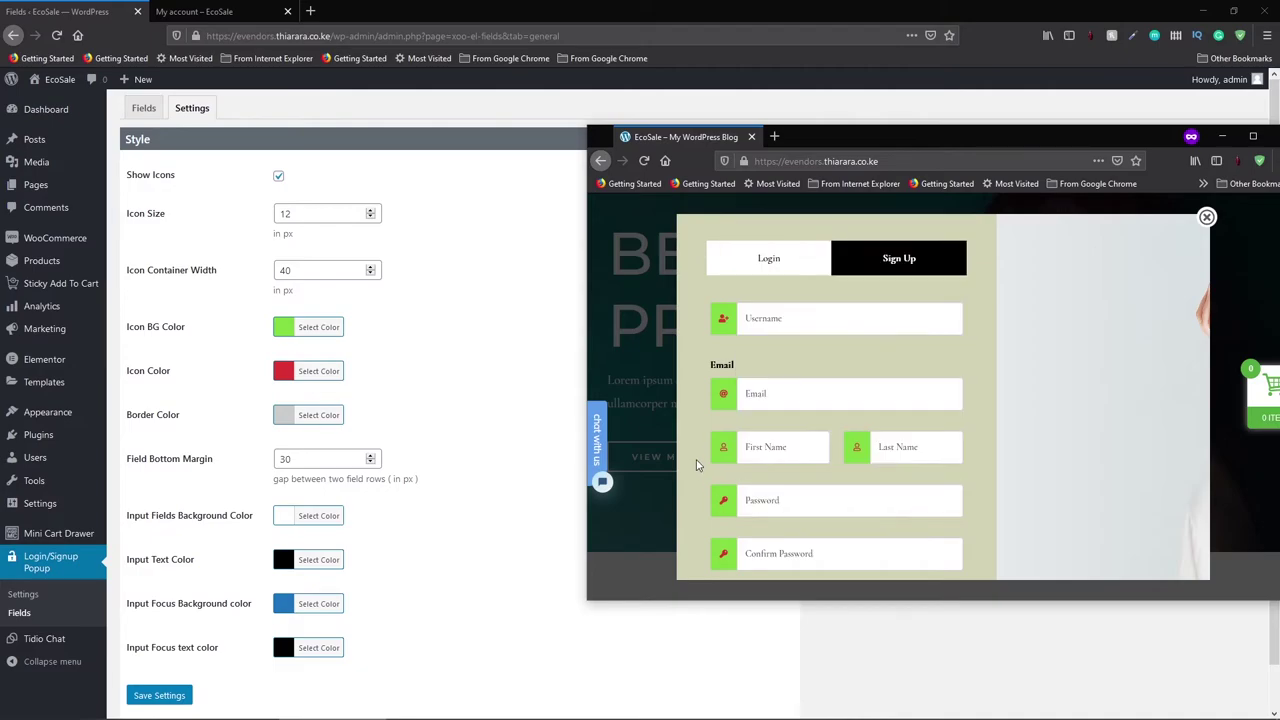
pyautogui.click(886, 448)
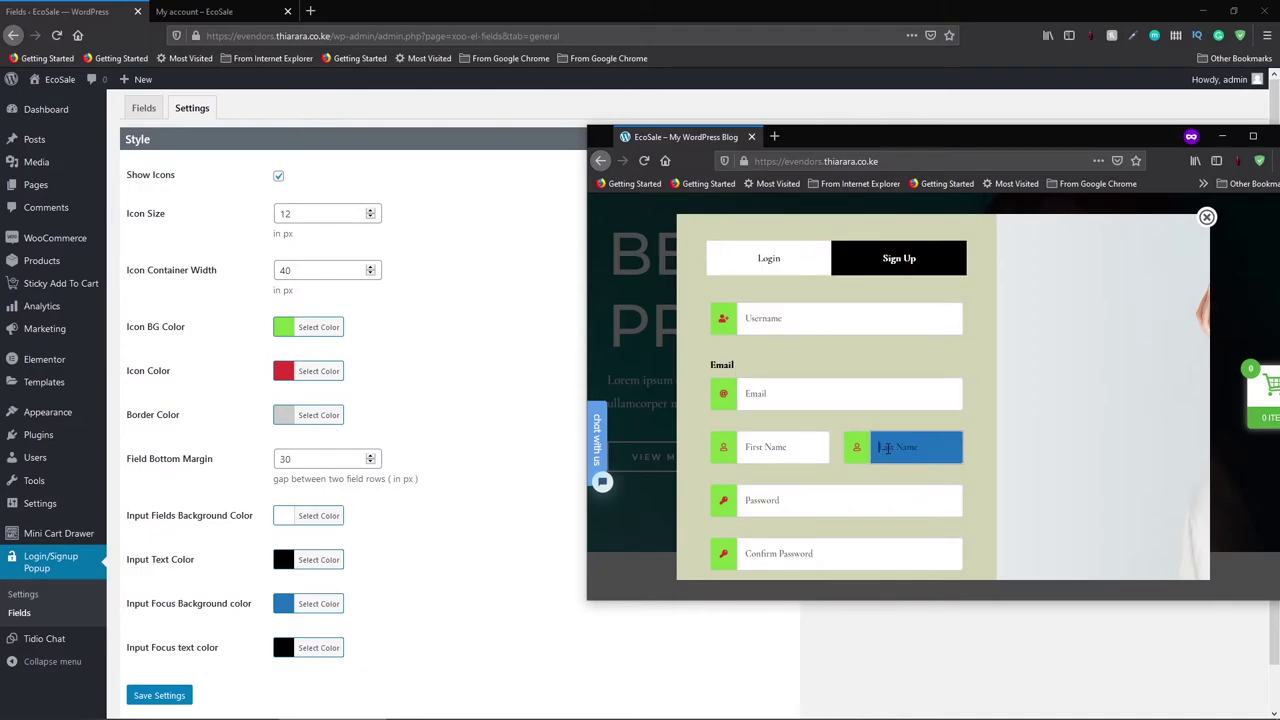
# Step: Test the focused text color with sample text in the Sign Up form's Username field, and clear it
pyautogui.click(790, 316)
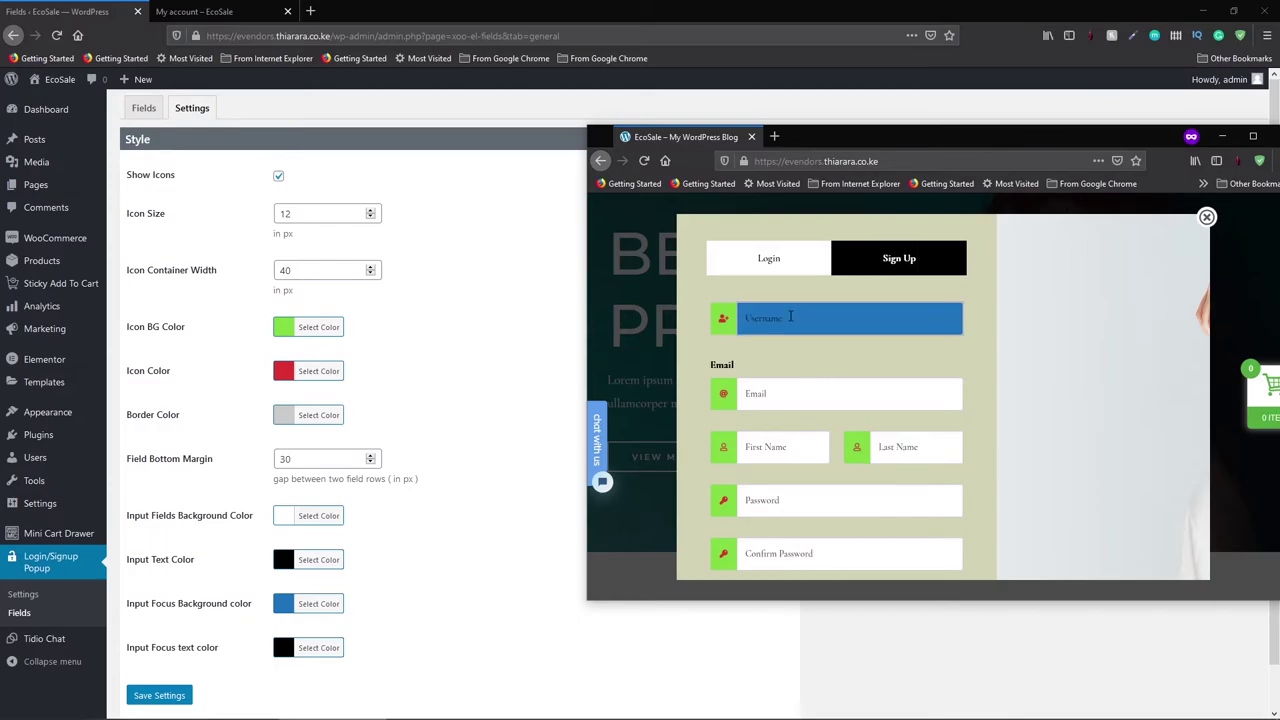
pyautogui.write('klkkoo')
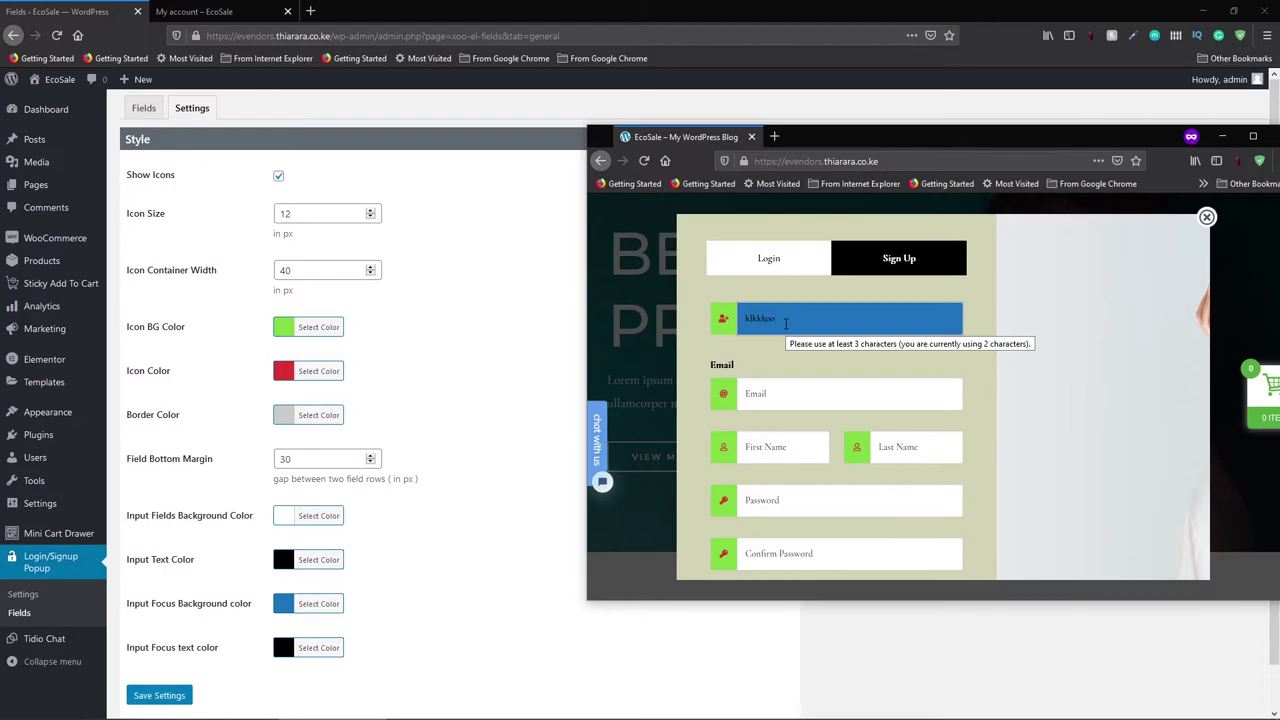
pyautogui.press('BackSpace')
pyautogui.press('BackSpace')
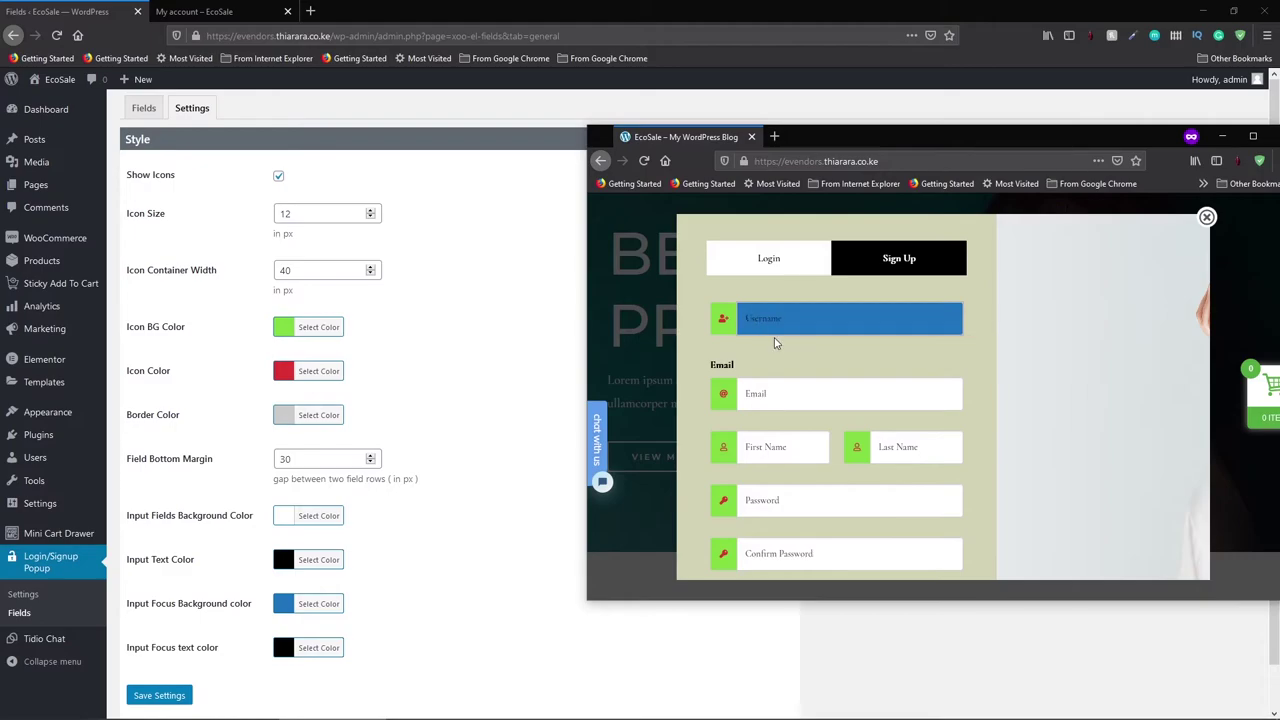
# Step: Lighten the Input Focus Background color to a muted blue (#789dbf) and save the settings
pyautogui.click(295, 606)
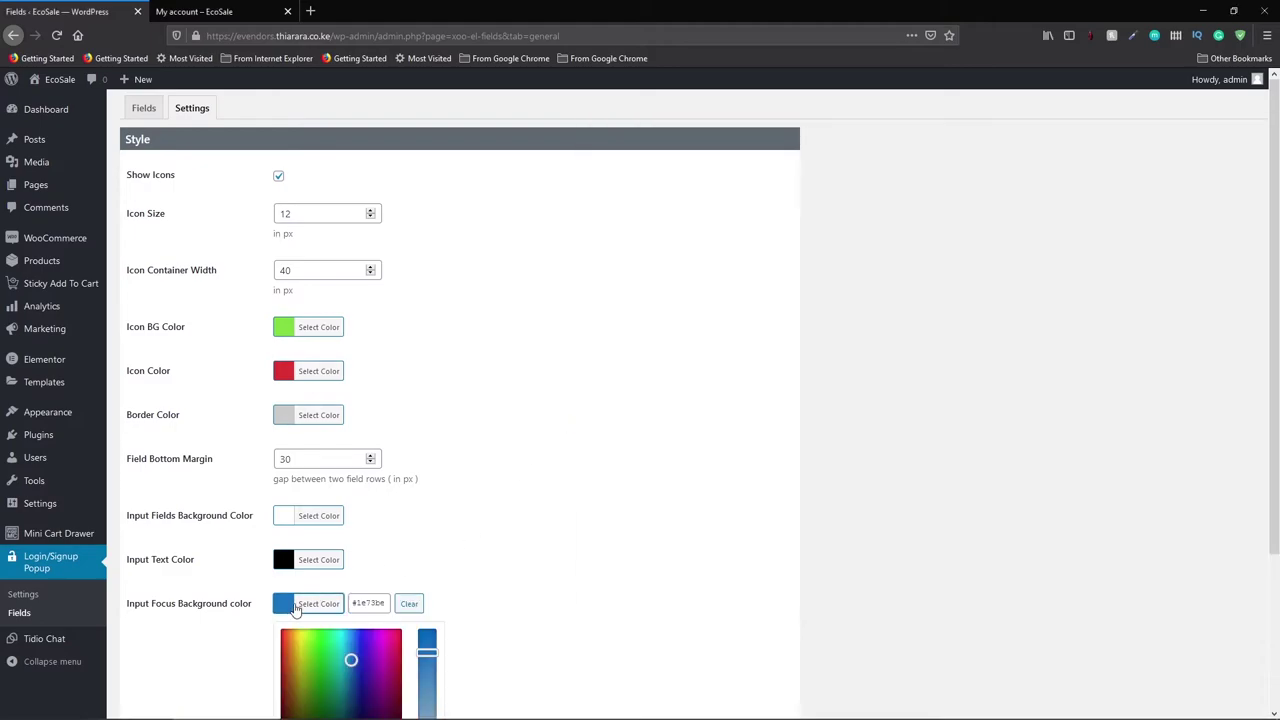
pyautogui.moveTo(424, 652); pyautogui.dragTo(427, 709)
pyautogui.scroll(-3, 475, 664)
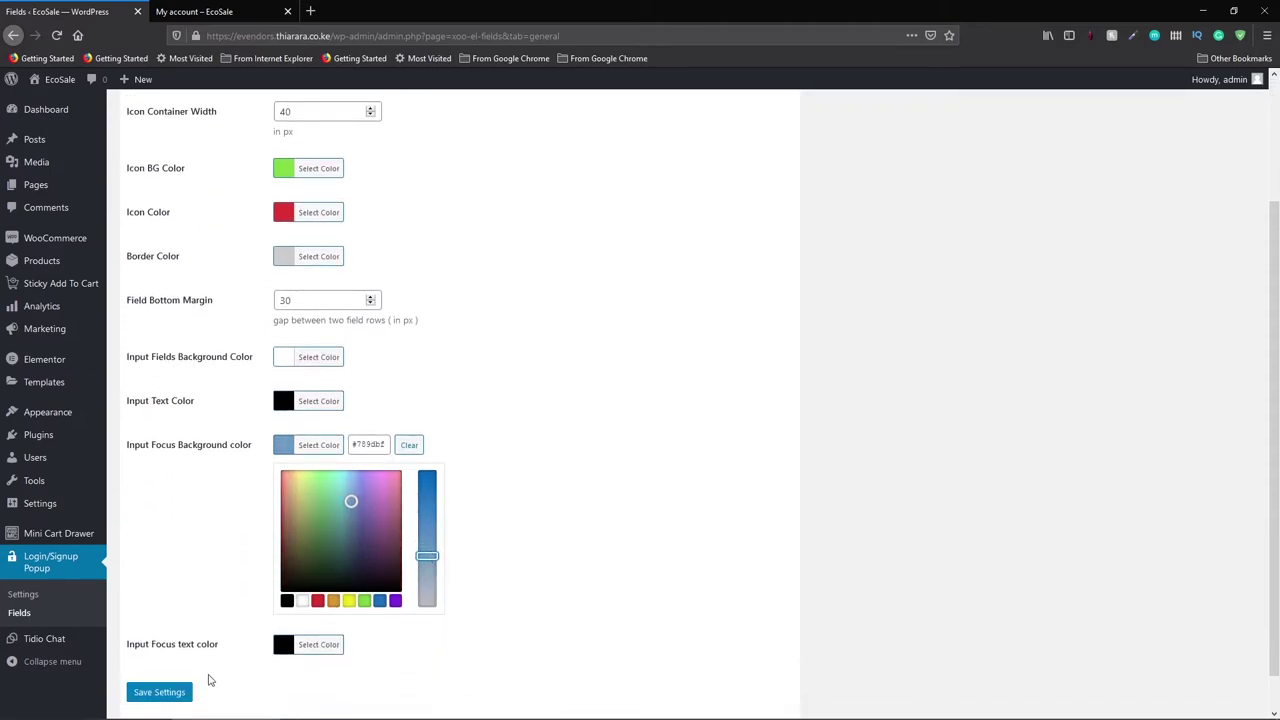
pyautogui.click(171, 694)
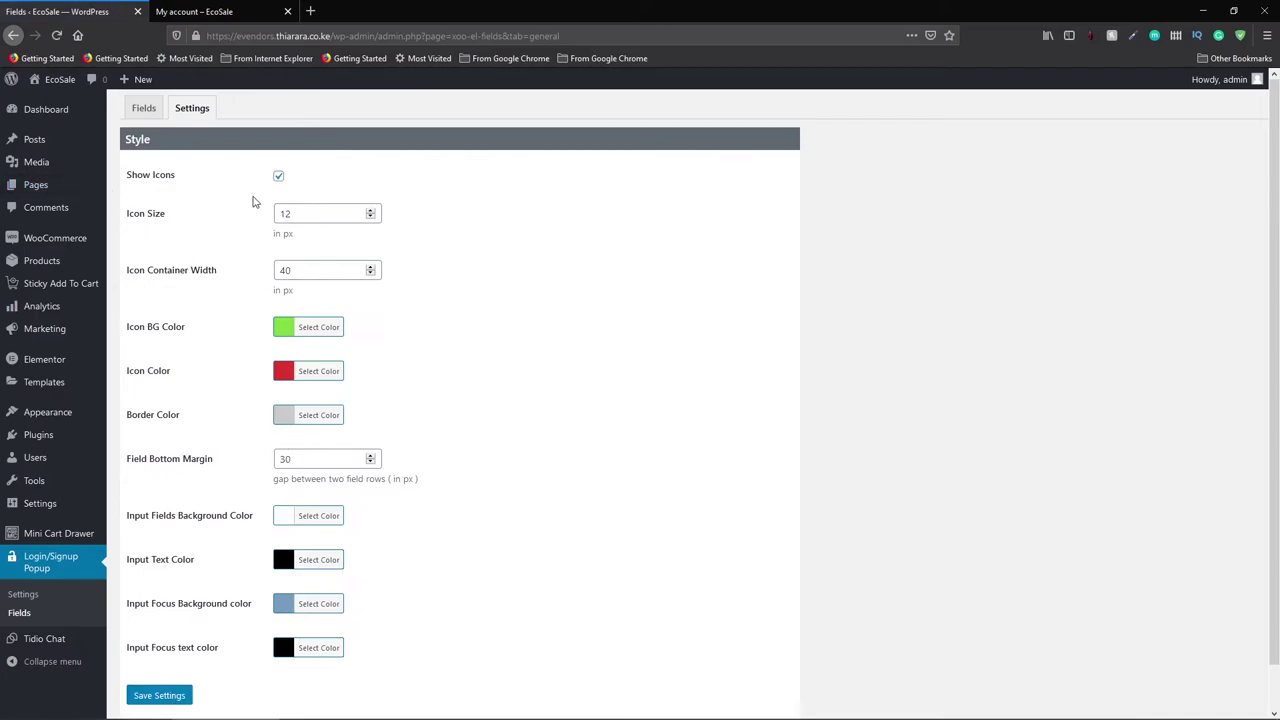
# Step: Reload the storefront popup and check the focus color on the username fields of the Login and Sign Up forms
pyautogui.click(333, 710)
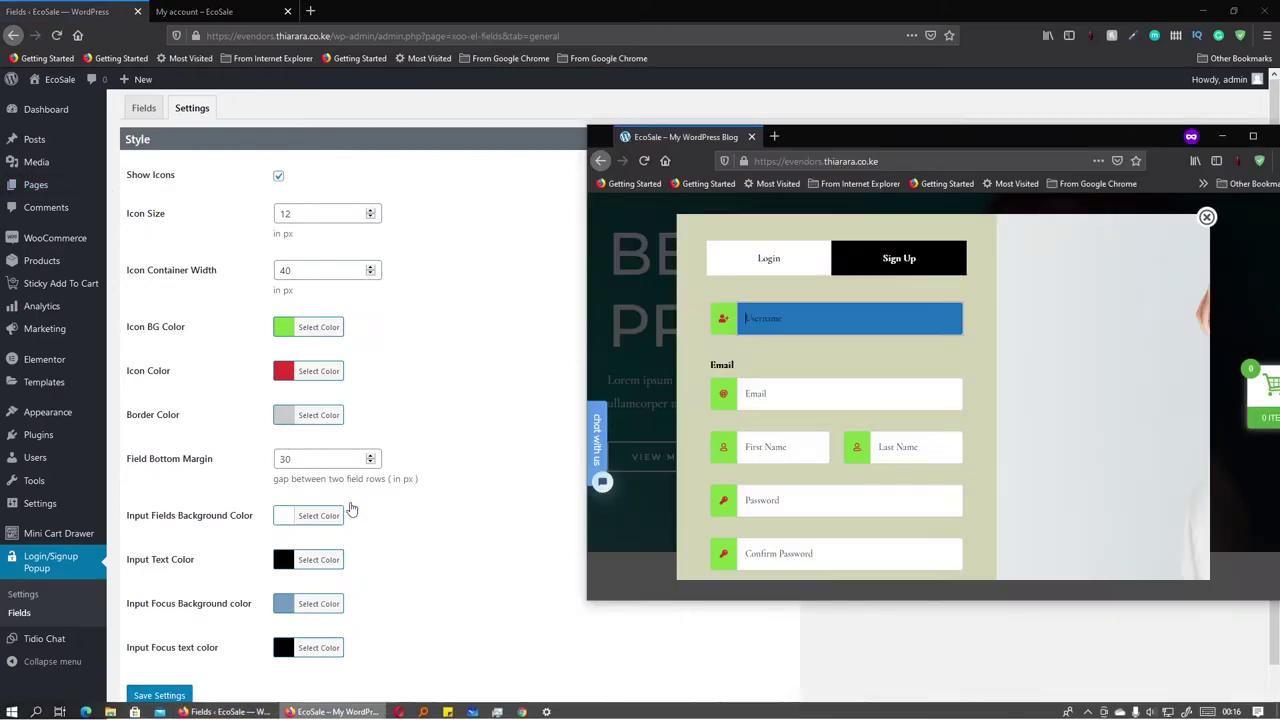
pyautogui.click(645, 162)
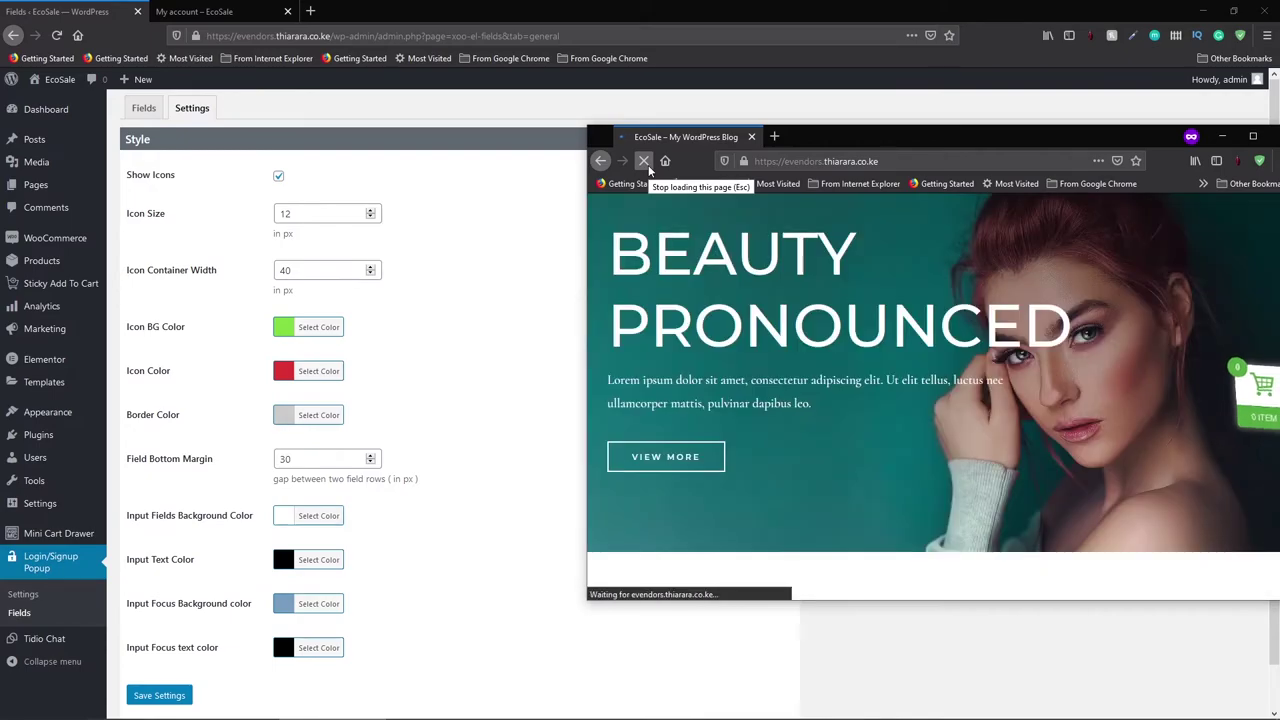
pyautogui.click(794, 322)
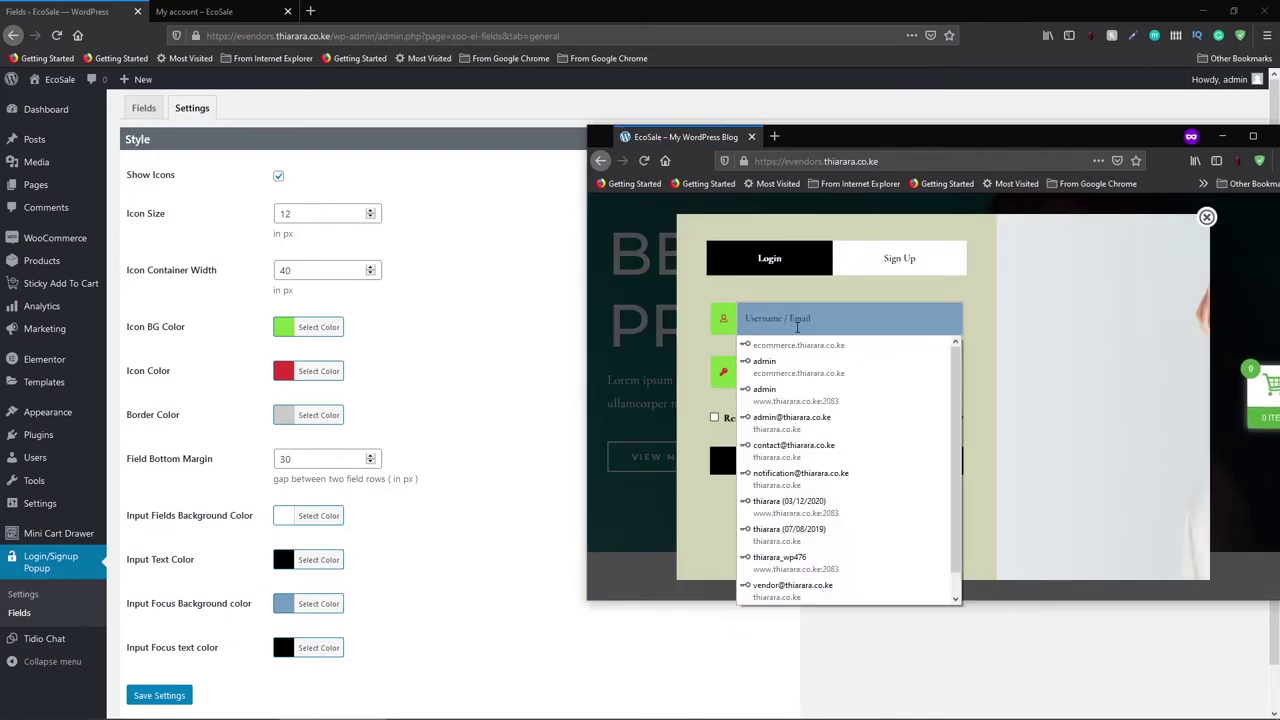
pyautogui.click(851, 263)
pyautogui.click(826, 315)
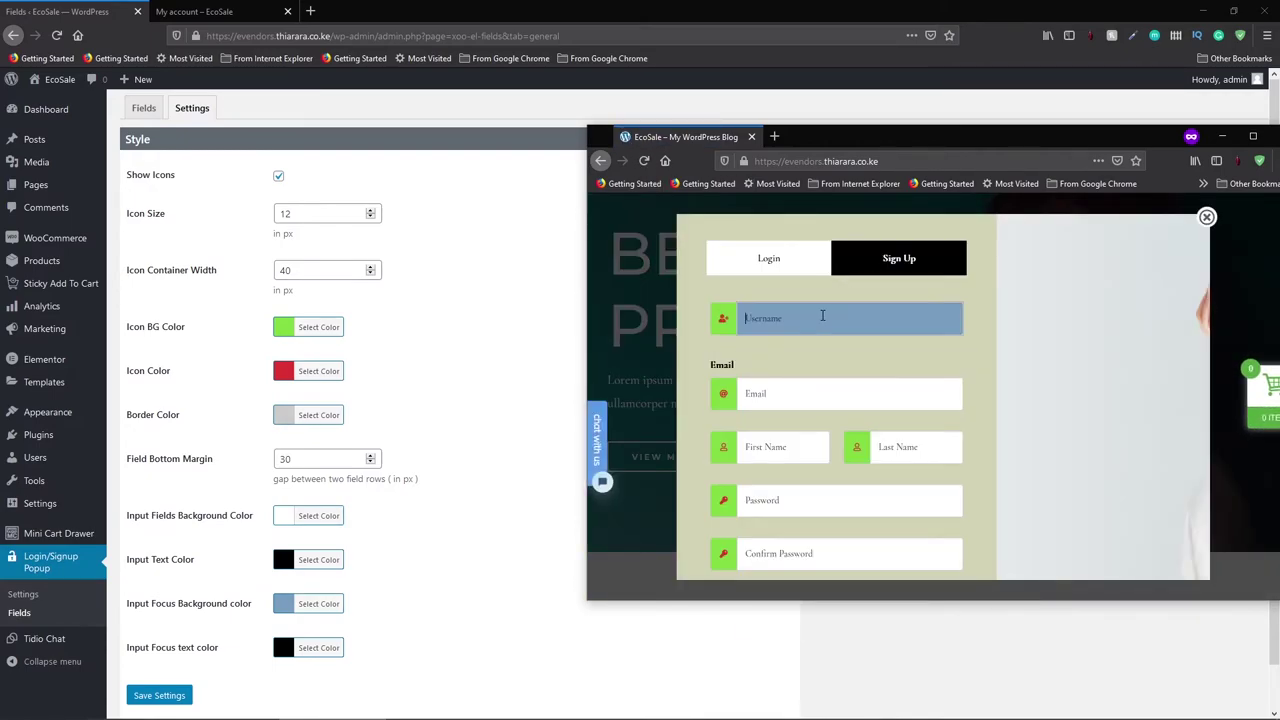
# Step: Try sample text in the Sign Up form's Username field against the new focus background, and clear it
pyautogui.write('tnb,njk')
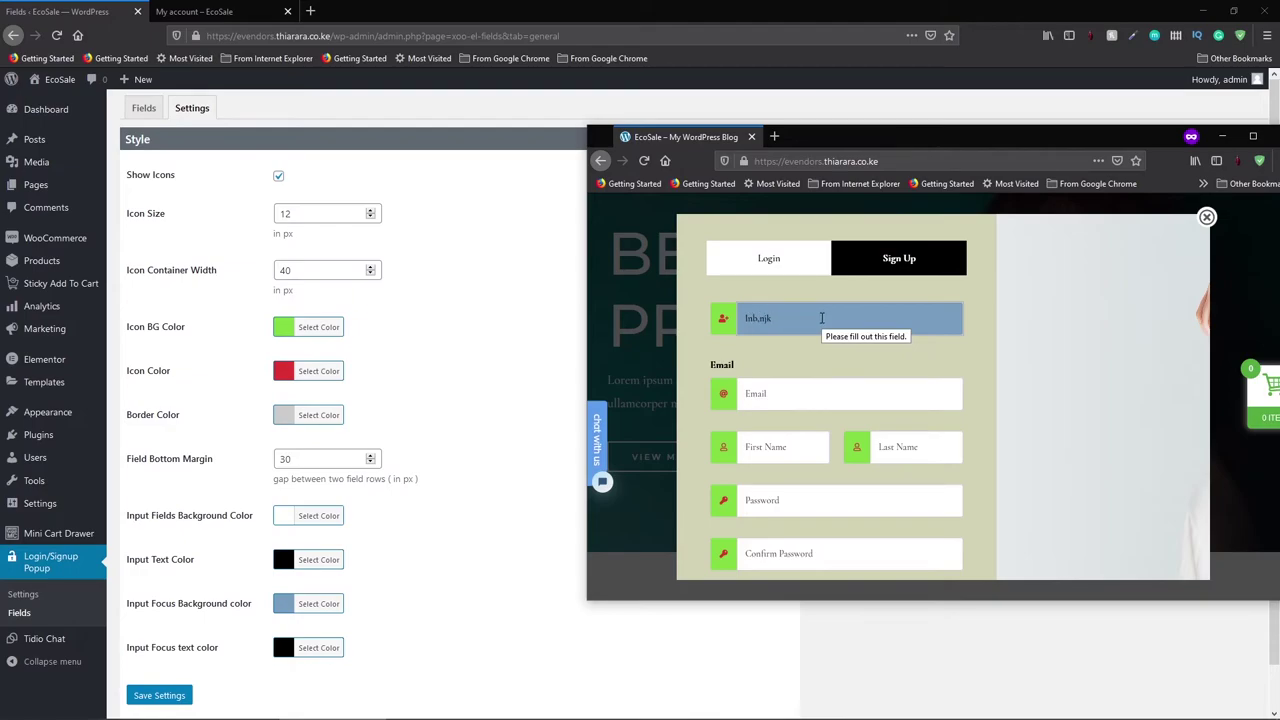
pyautogui.press('BackSpace')
pyautogui.press('BackSpace')
pyautogui.press('BackSpace')
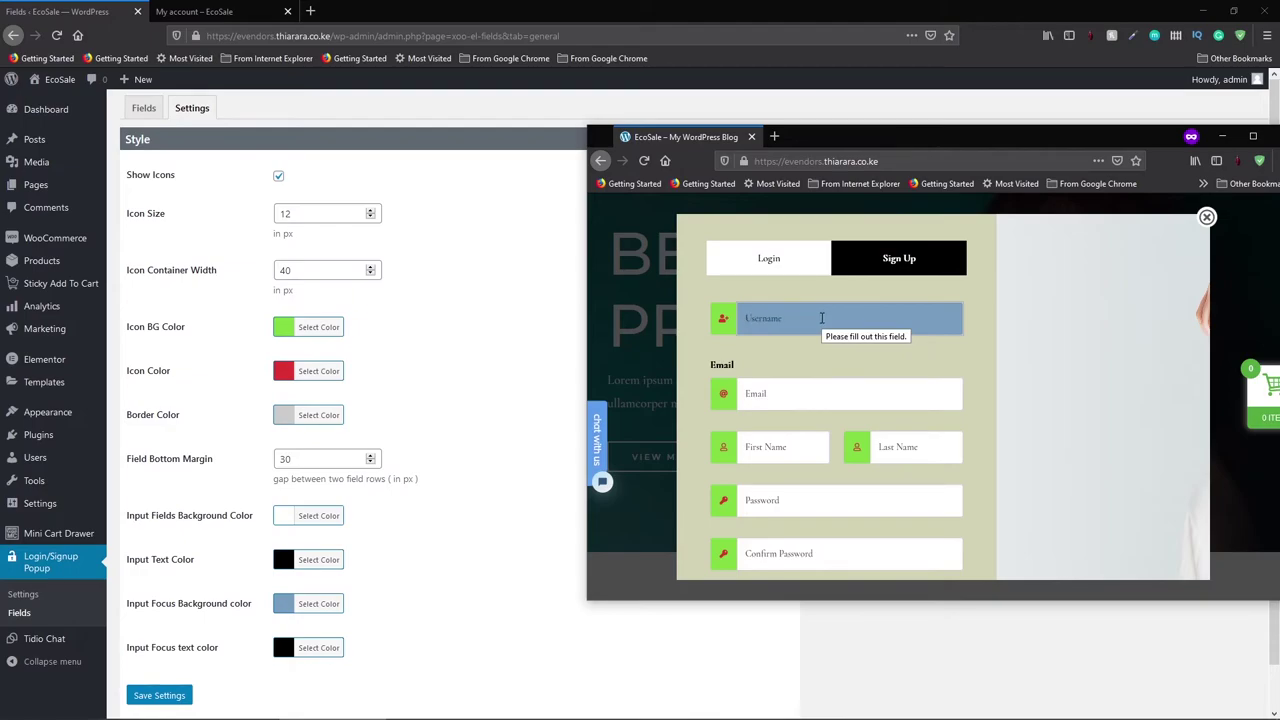
# Step: Review the popup plugin's Fields page and its General and Style settings
pyautogui.click(134, 117)
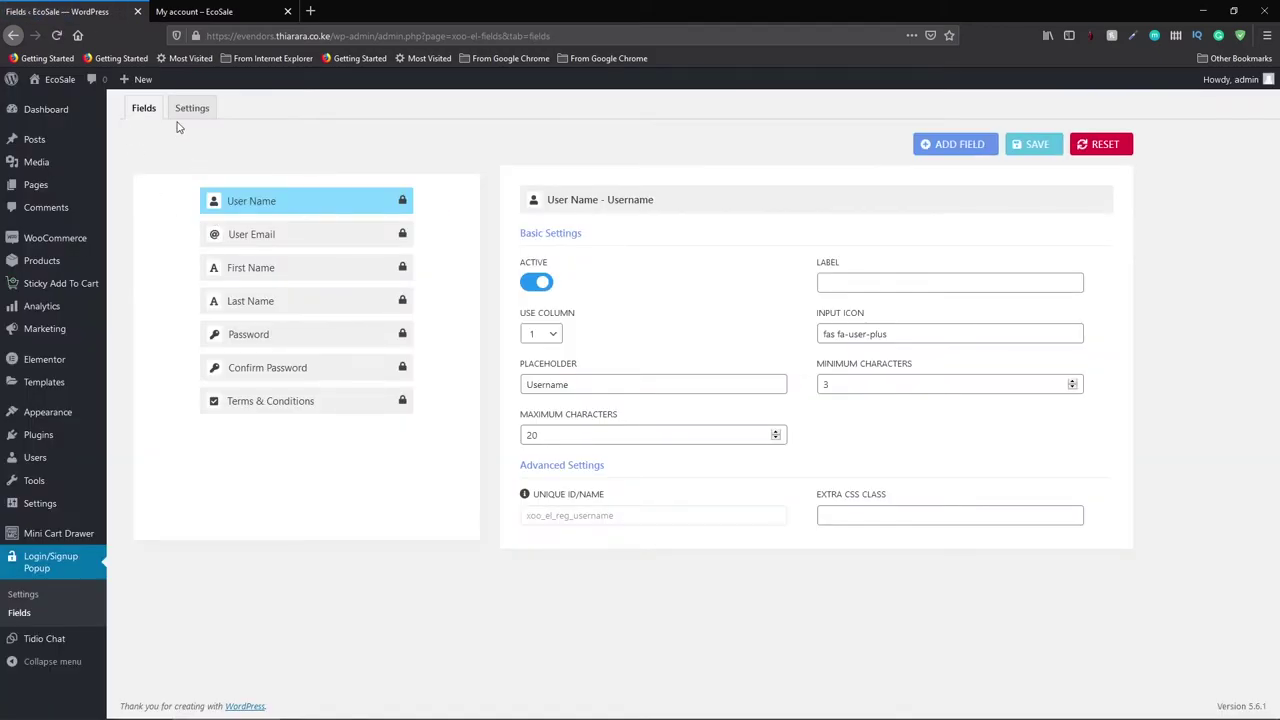
pyautogui.click(27, 597)
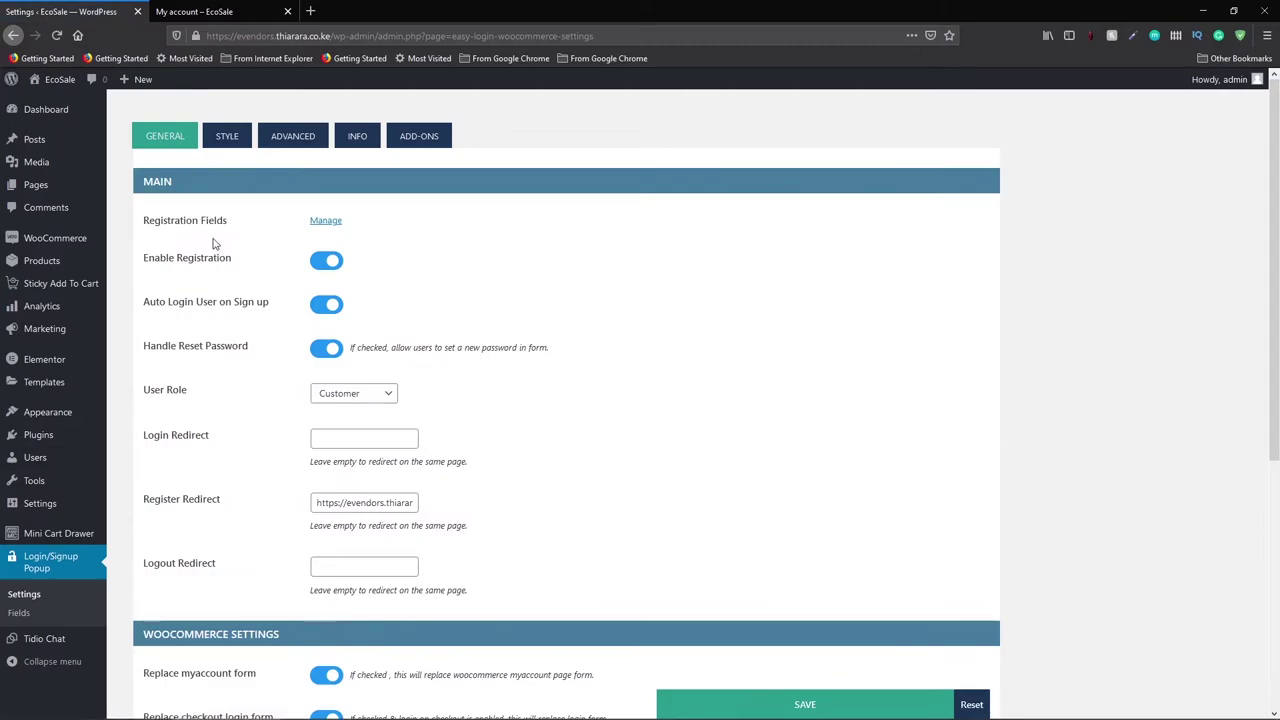
pyautogui.scroll(-1, 213, 243)
pyautogui.scroll(1, 181, 236)
pyautogui.click(227, 138)
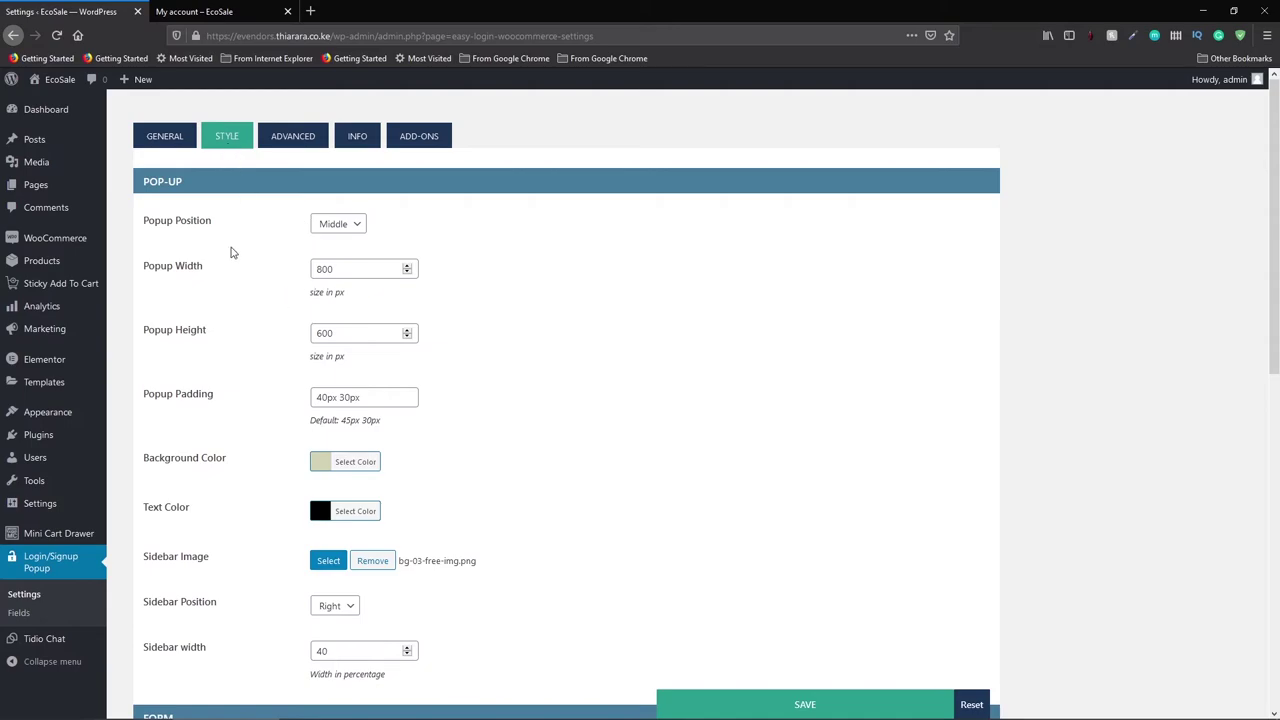
# Step: Examine the Custom CSS box in the plugin's Advanced settings
pyautogui.click(301, 144)
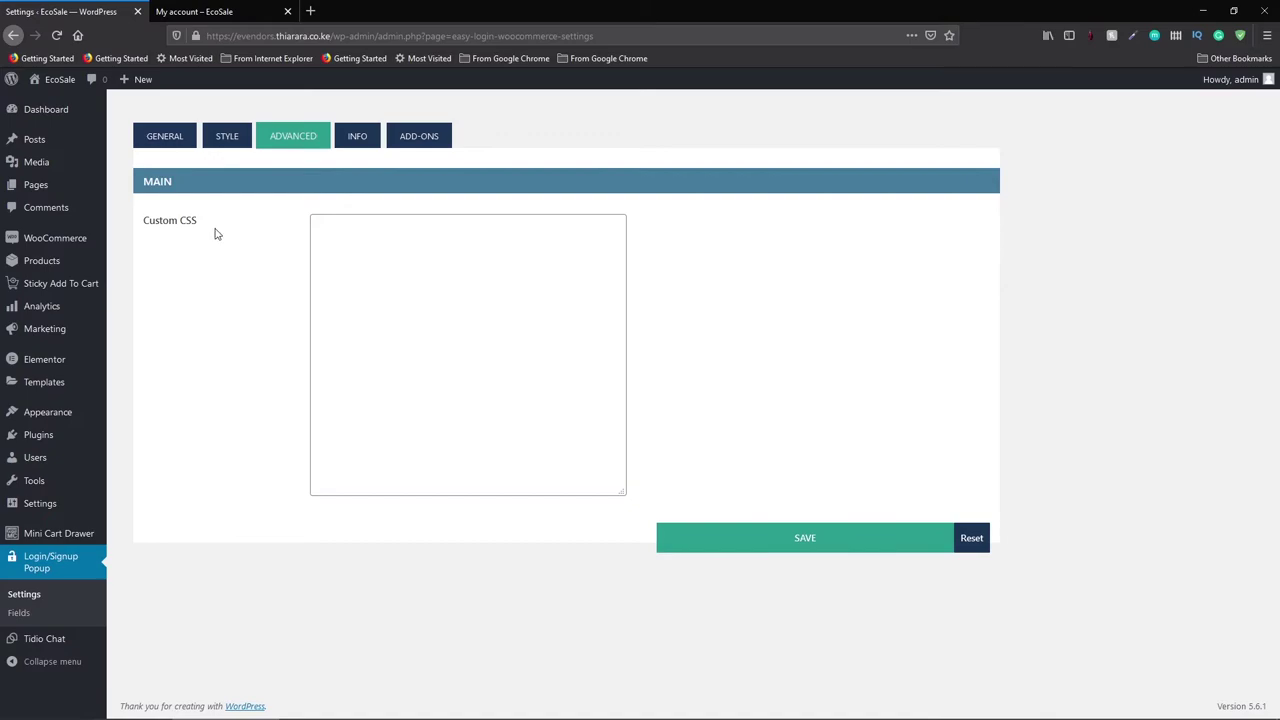
pyautogui.moveTo(223, 235); pyautogui.dragTo(140, 221)
pyautogui.click(263, 332)
pyautogui.click(356, 291)
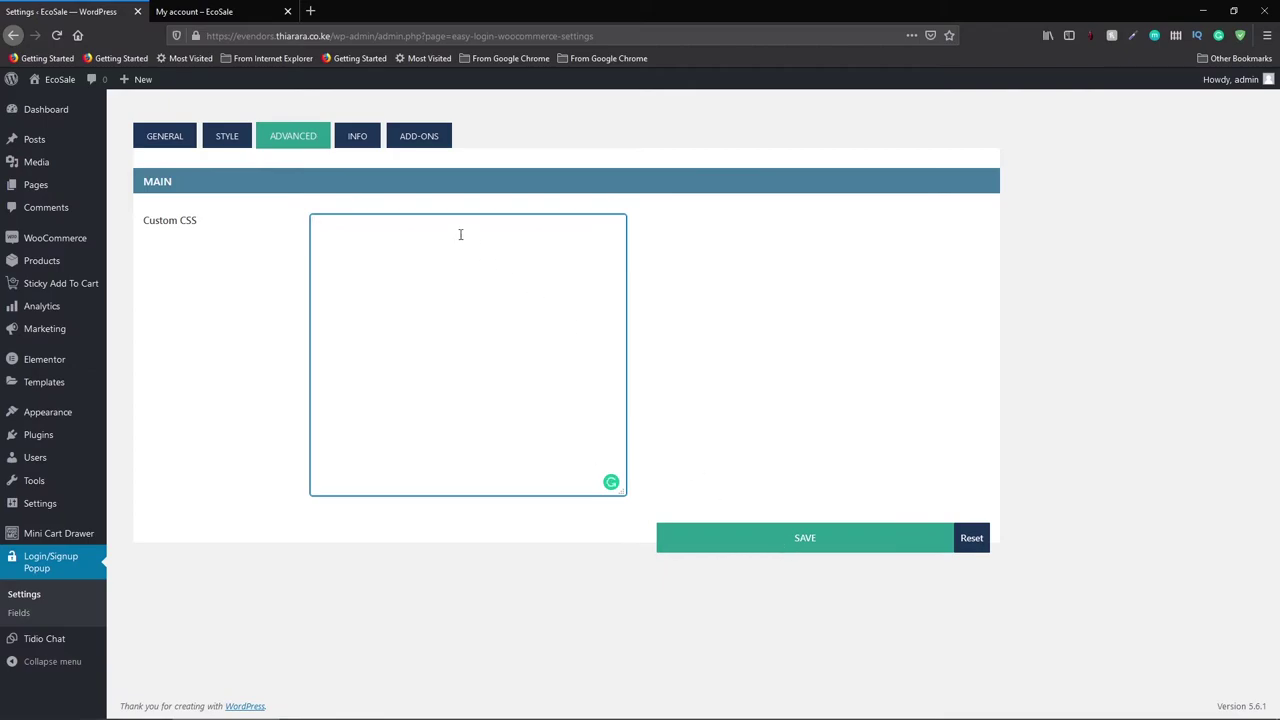
# Step: Examine the plugin's shortcode reference for [xoo_el_action] and [xoo_el_inline_form] and their attributes
pyautogui.click(356, 146)
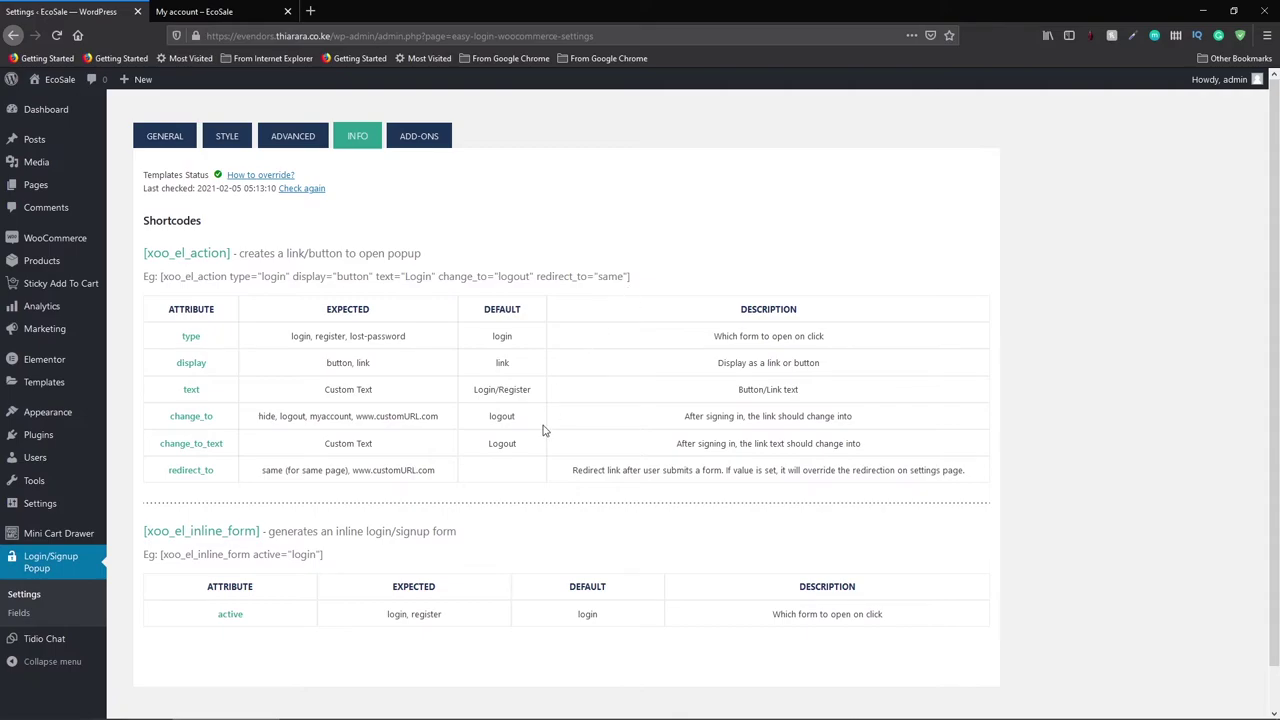
pyautogui.scroll(-1, 445, 435)
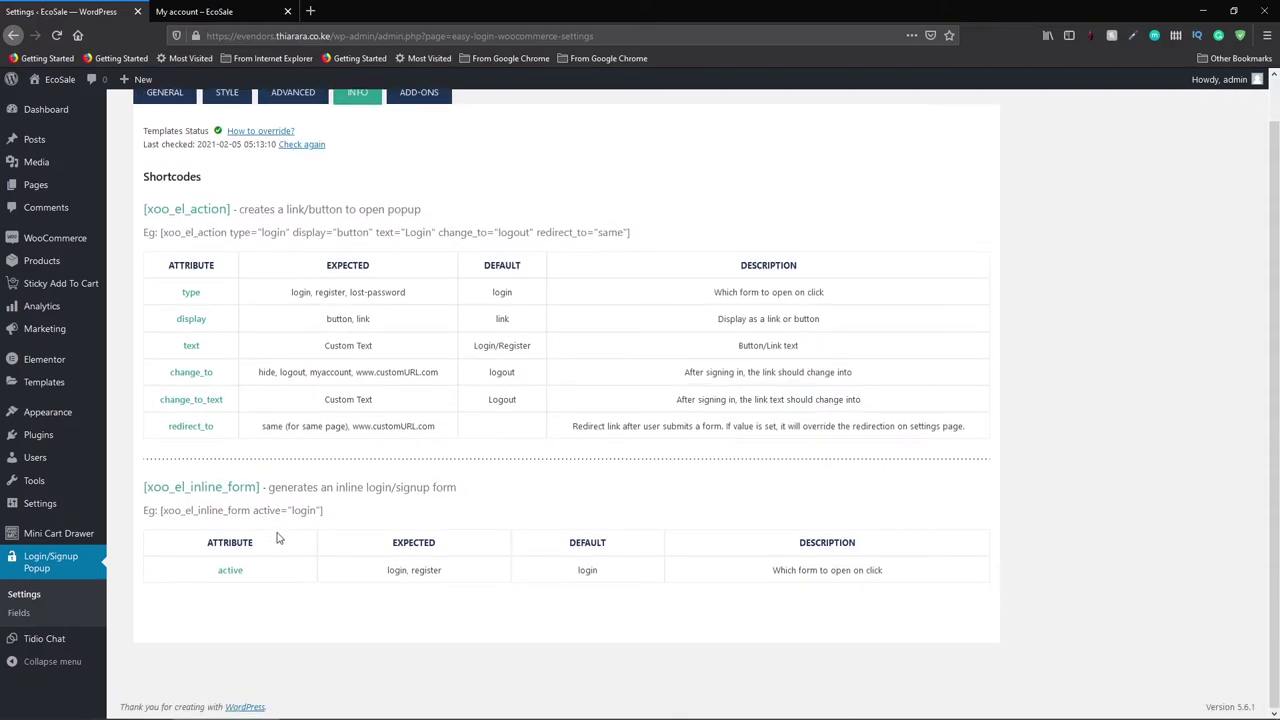
pyautogui.scroll(1, 277, 550)
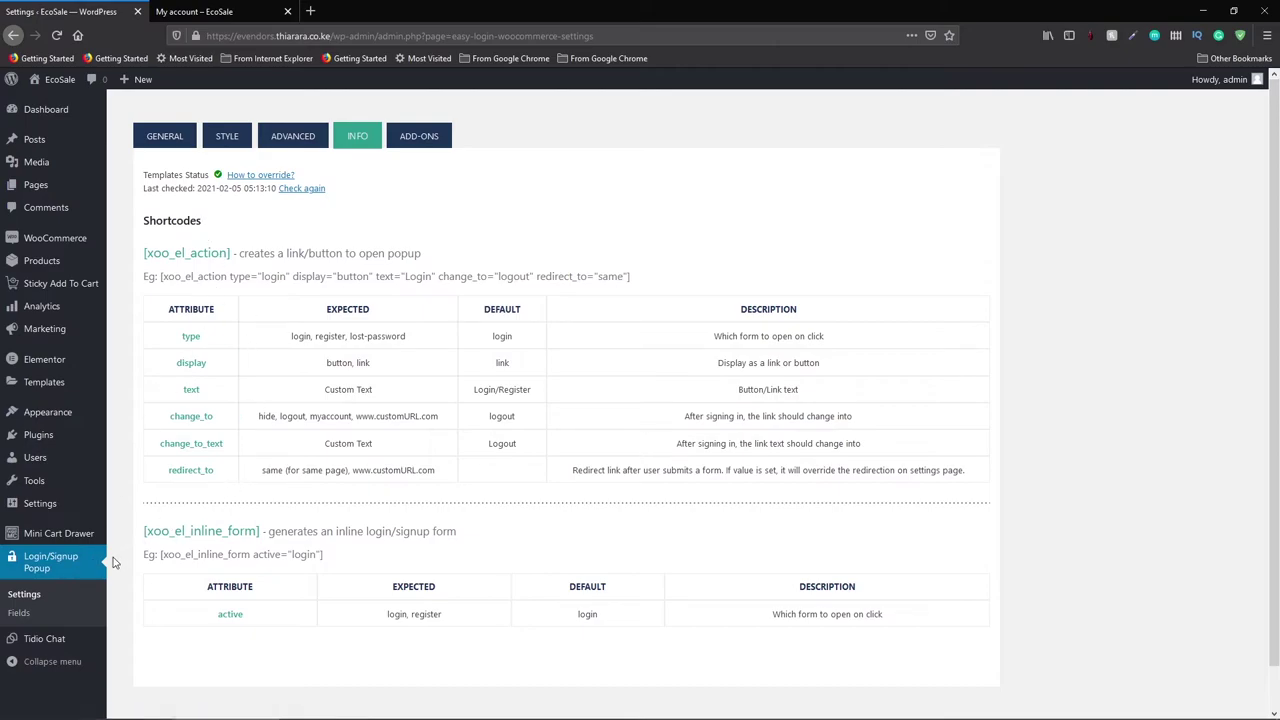
# Step: Check the navigation on the storefront's home page, and open the WordPress menu editor
pyautogui.click(207, 11)
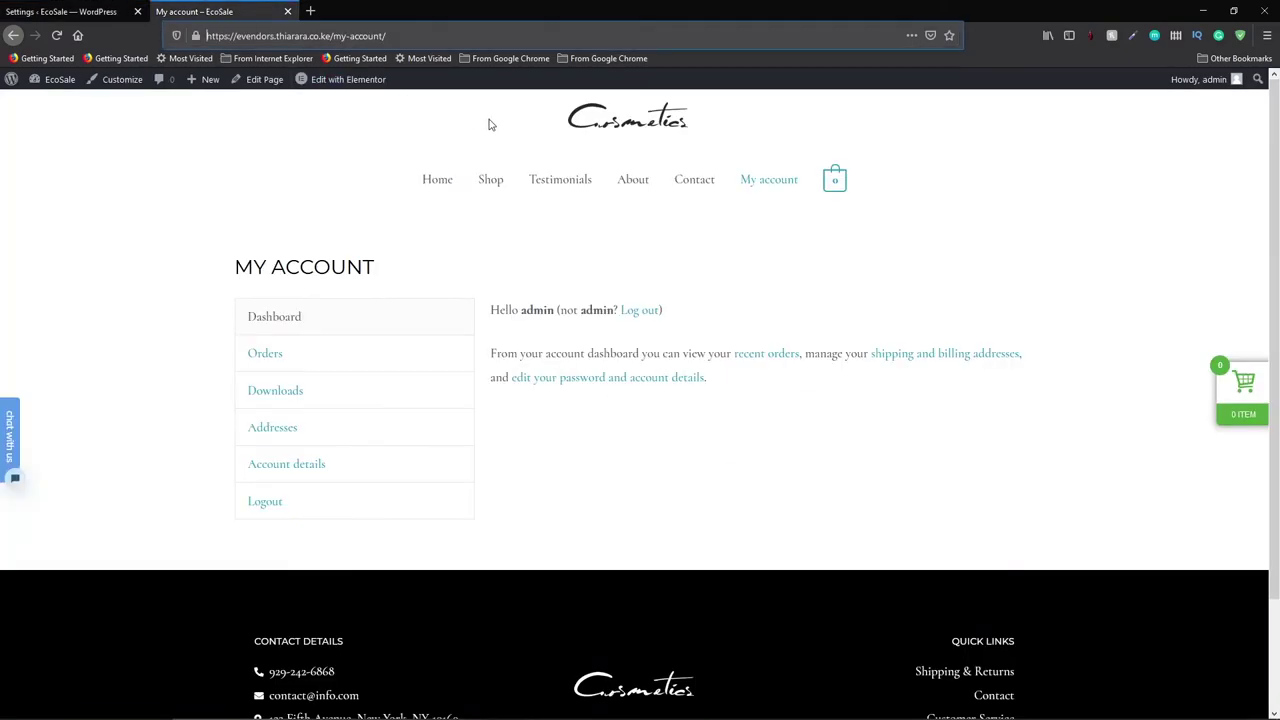
pyautogui.click(437, 186)
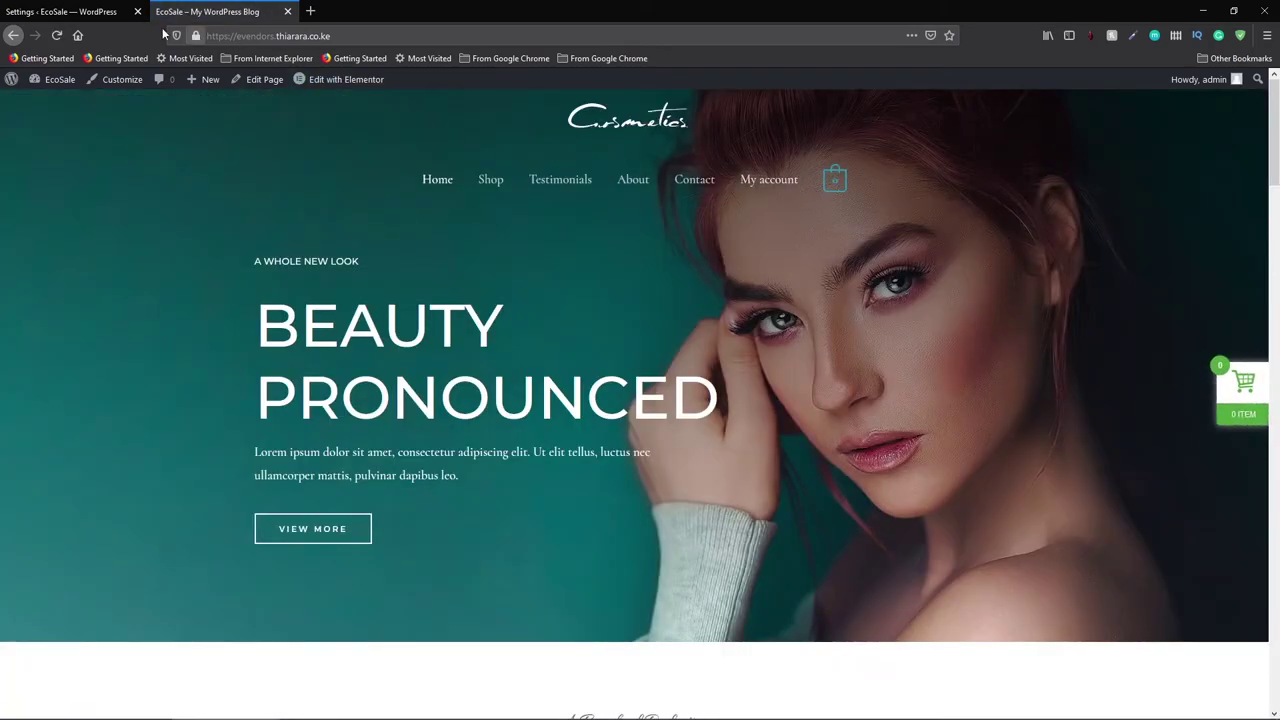
pyautogui.click(60, 11)
pyautogui.moveTo(33, 522)
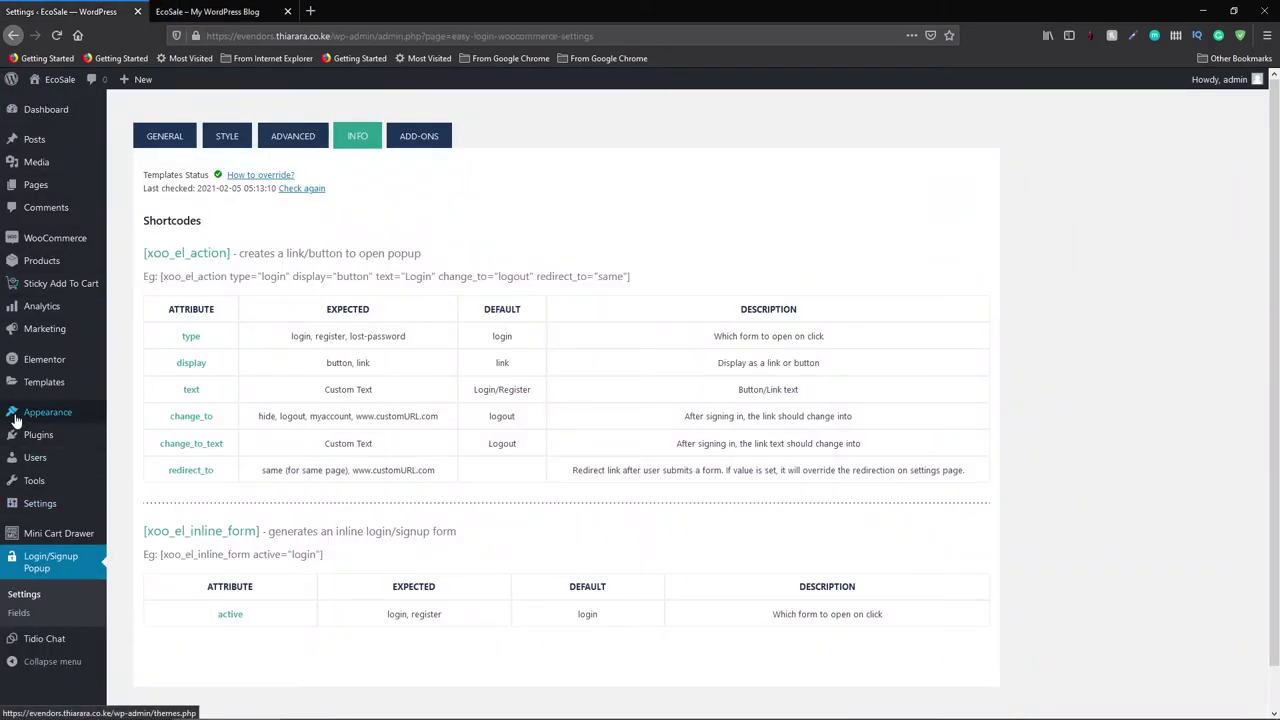
pyautogui.moveTo(38, 417)
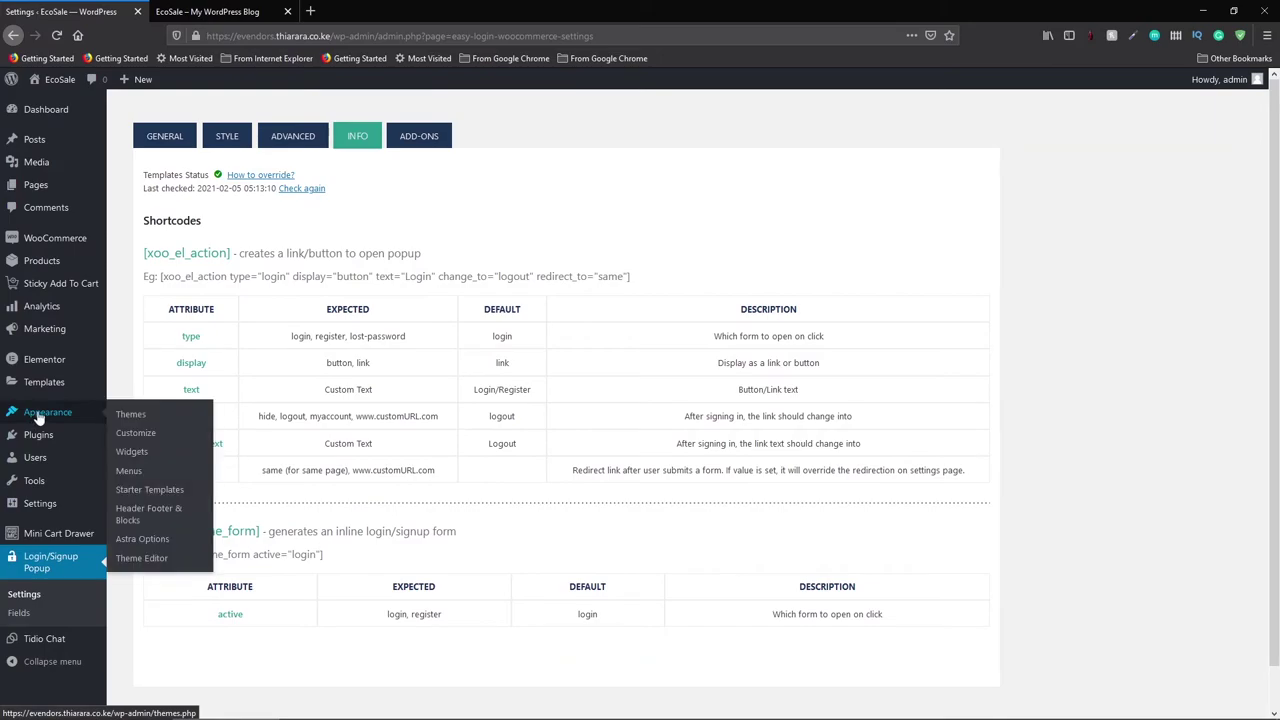
pyautogui.click(136, 474)
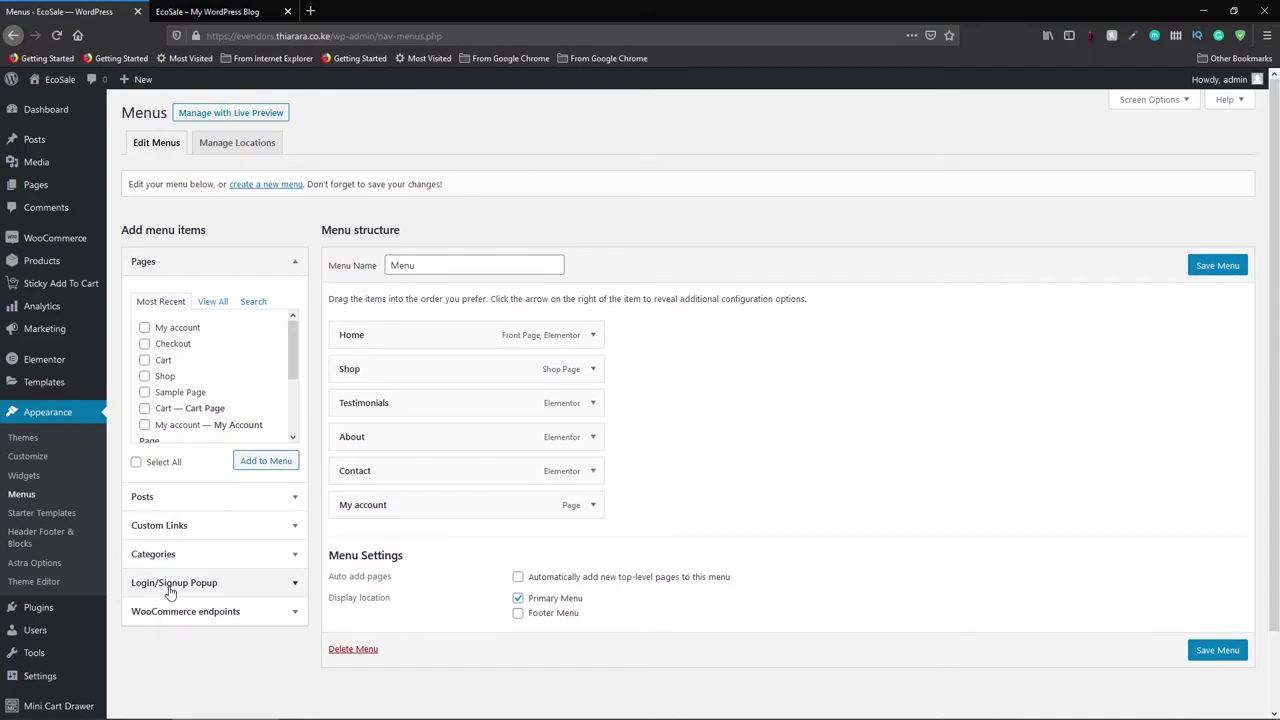
# Step: Add the Login, Register, Lost Password, Logout, Hello username and My Account popup items to the menu, and remove the existing My account page
pyautogui.click(230, 590)
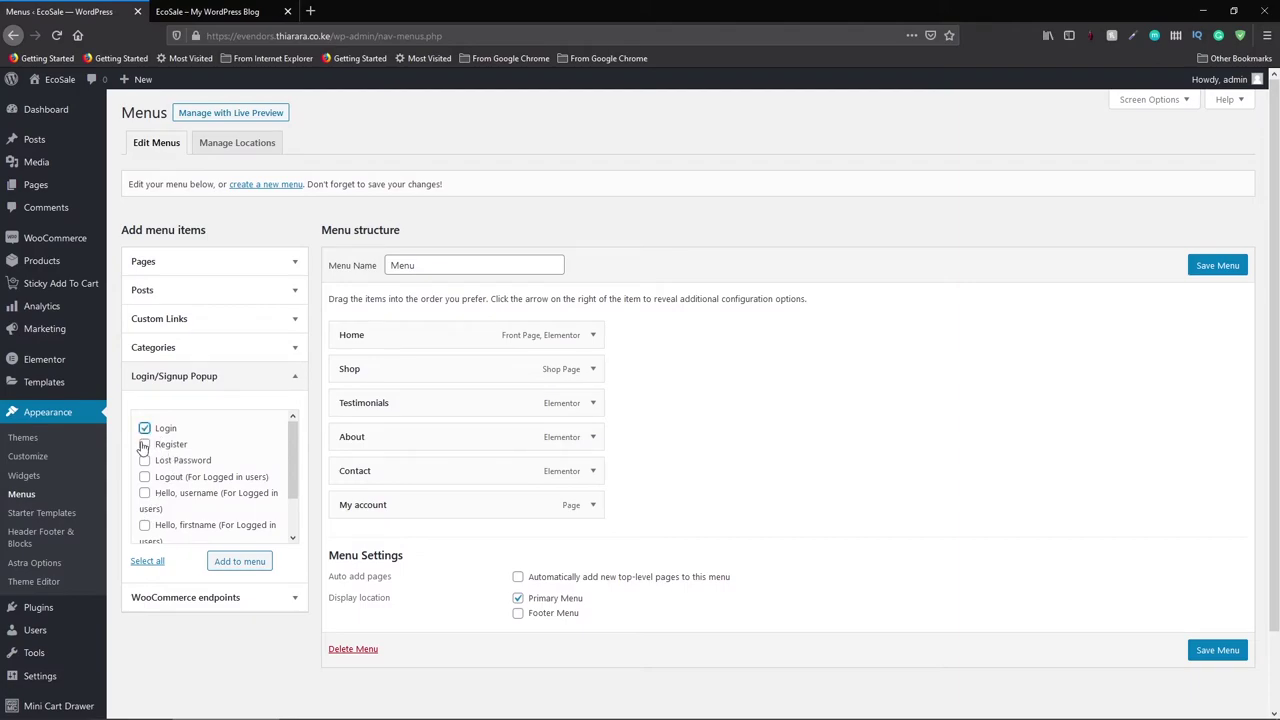
pyautogui.click(145, 445)
pyautogui.click(145, 478)
pyautogui.moveTo(296, 488); pyautogui.dragTo(292, 505)
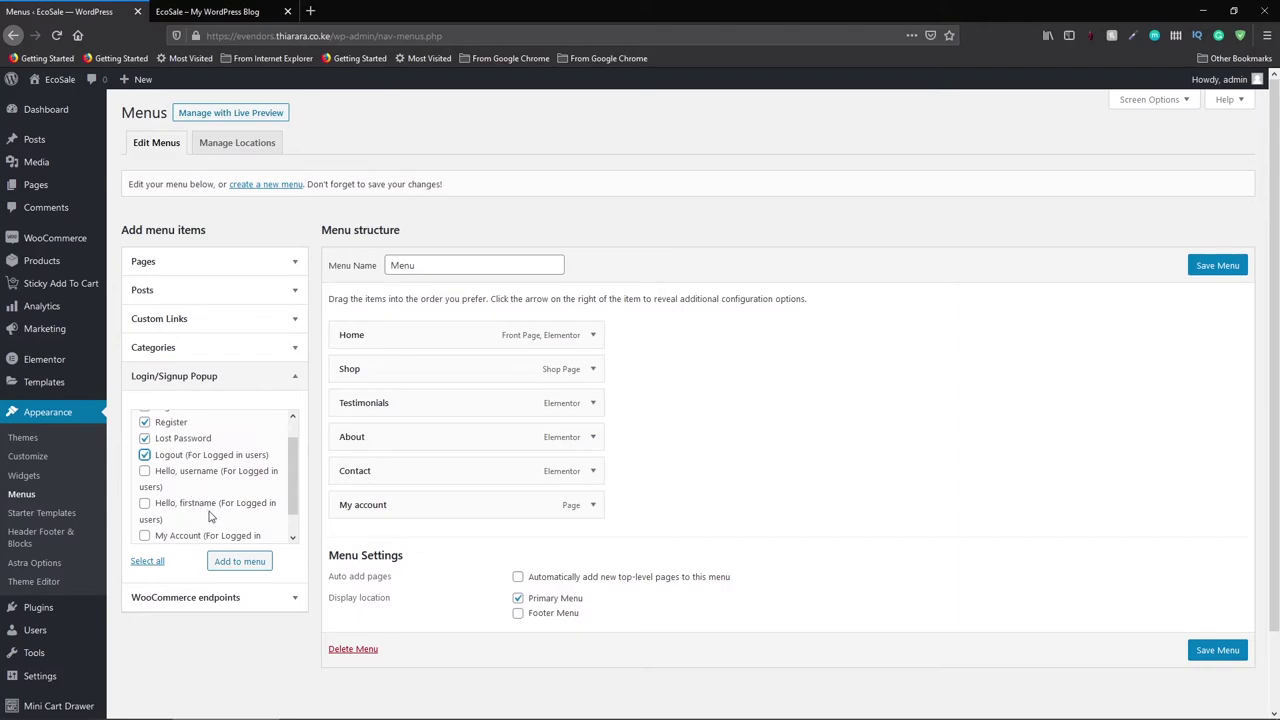
pyautogui.click(145, 471)
pyautogui.scroll(-1, 168, 500)
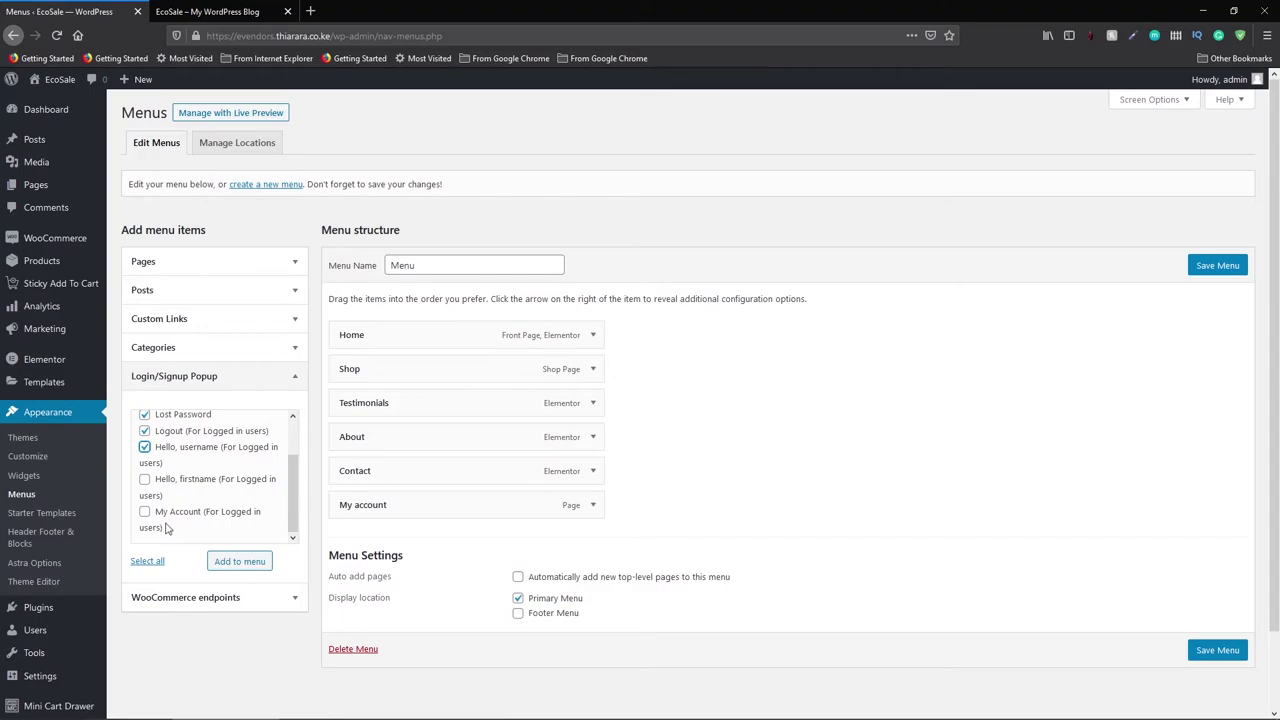
pyautogui.click(145, 512)
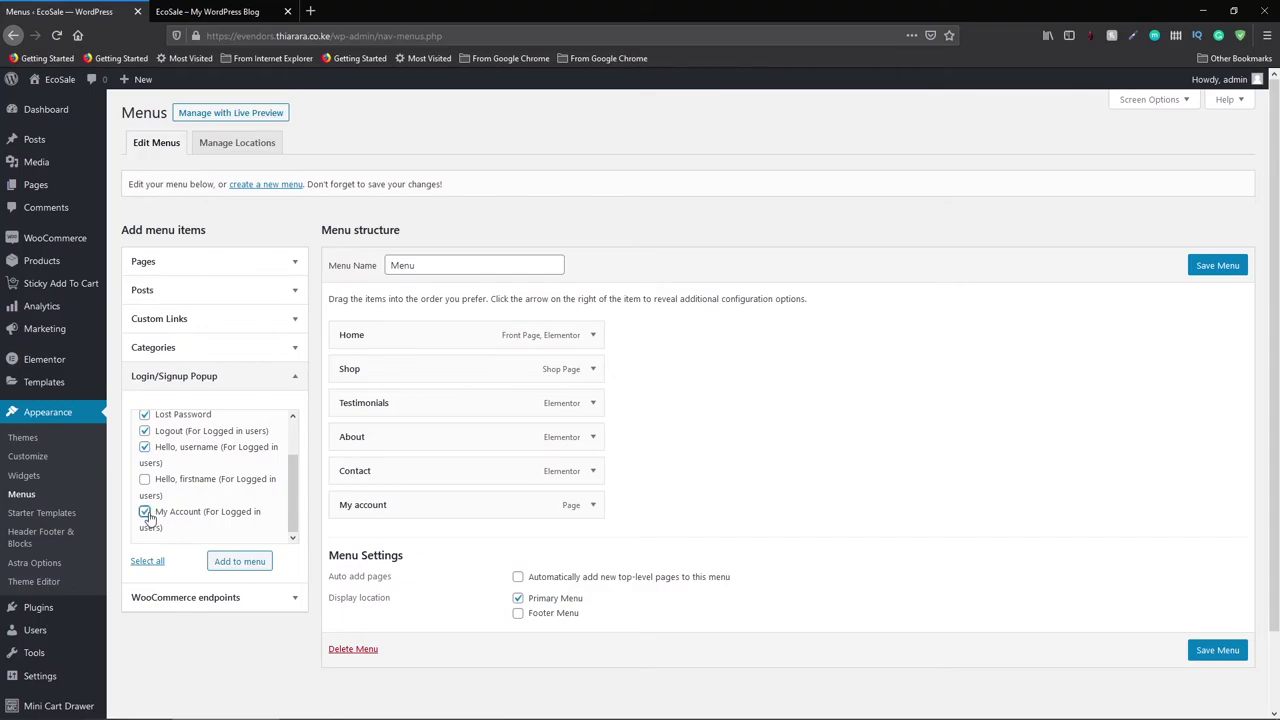
pyautogui.click(238, 562)
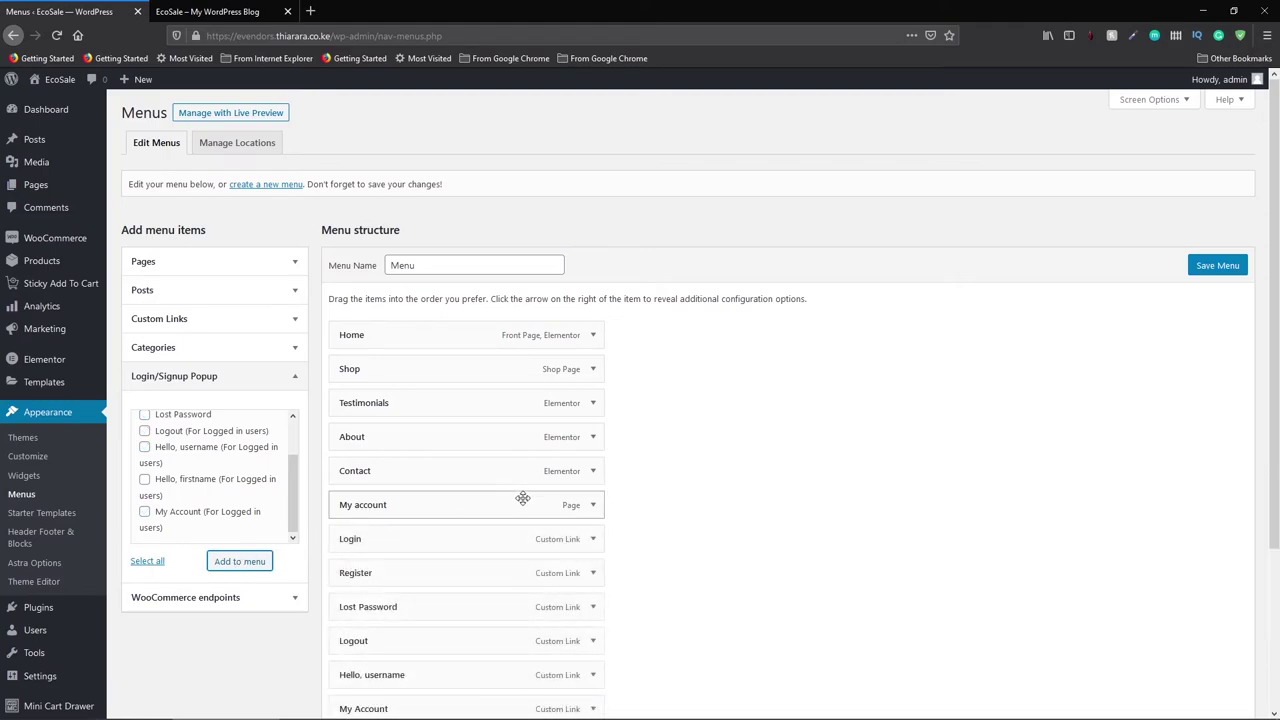
pyautogui.click(590, 506)
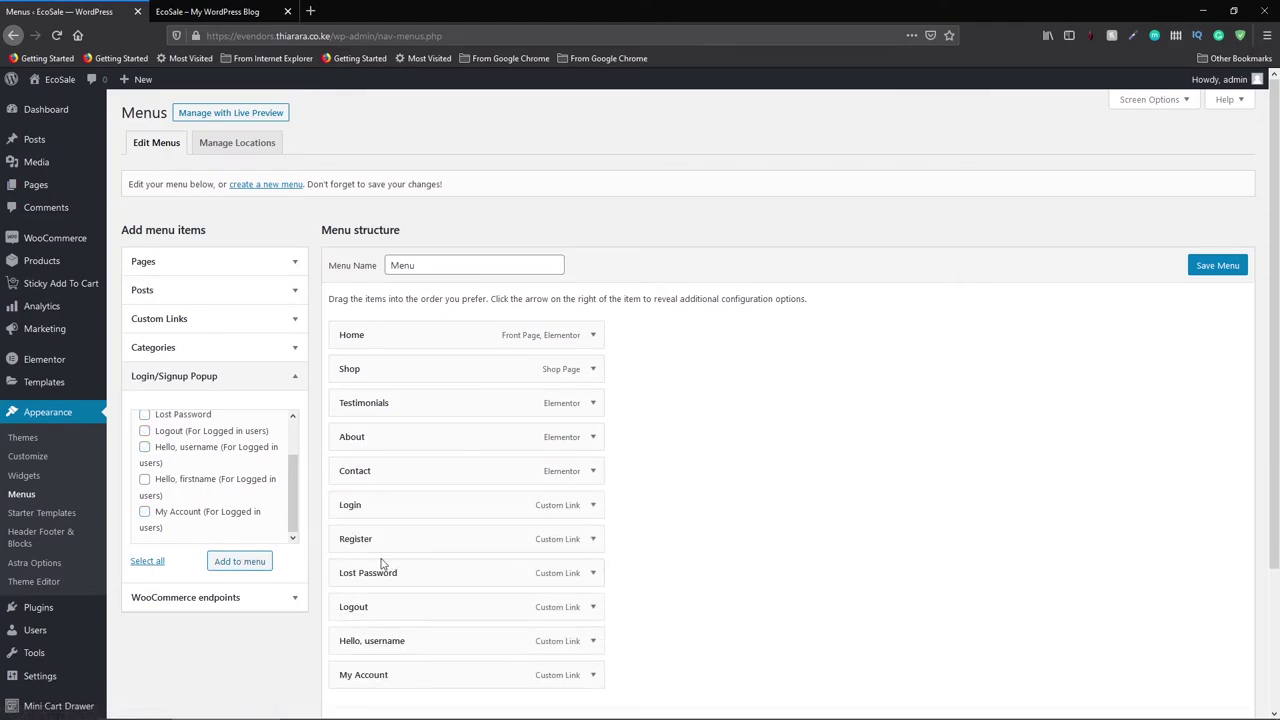
# Step: Reorder the popup items as Lost Password, My Account, Login, Register, Logout and Hello, username, and save the menu
pyautogui.scroll(-3, 388, 563)
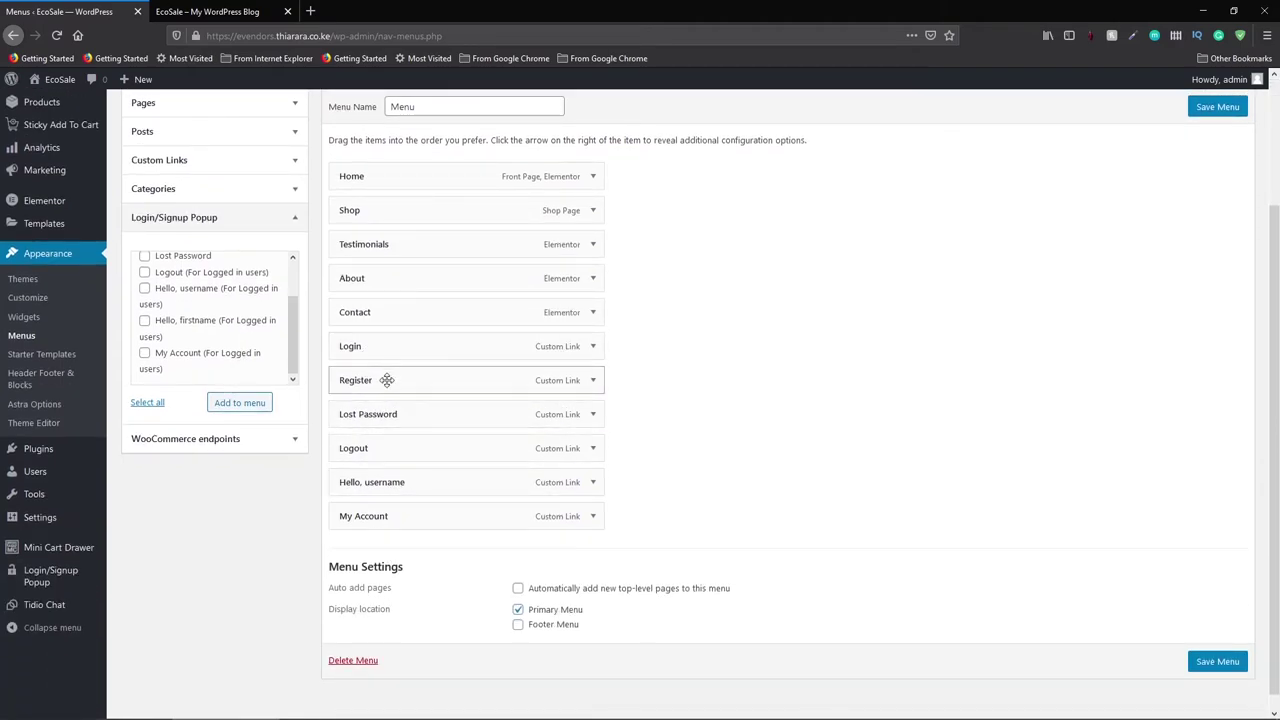
pyautogui.moveTo(389, 346); pyautogui.dragTo(380, 534)
pyautogui.moveTo(400, 363); pyautogui.dragTo(399, 534)
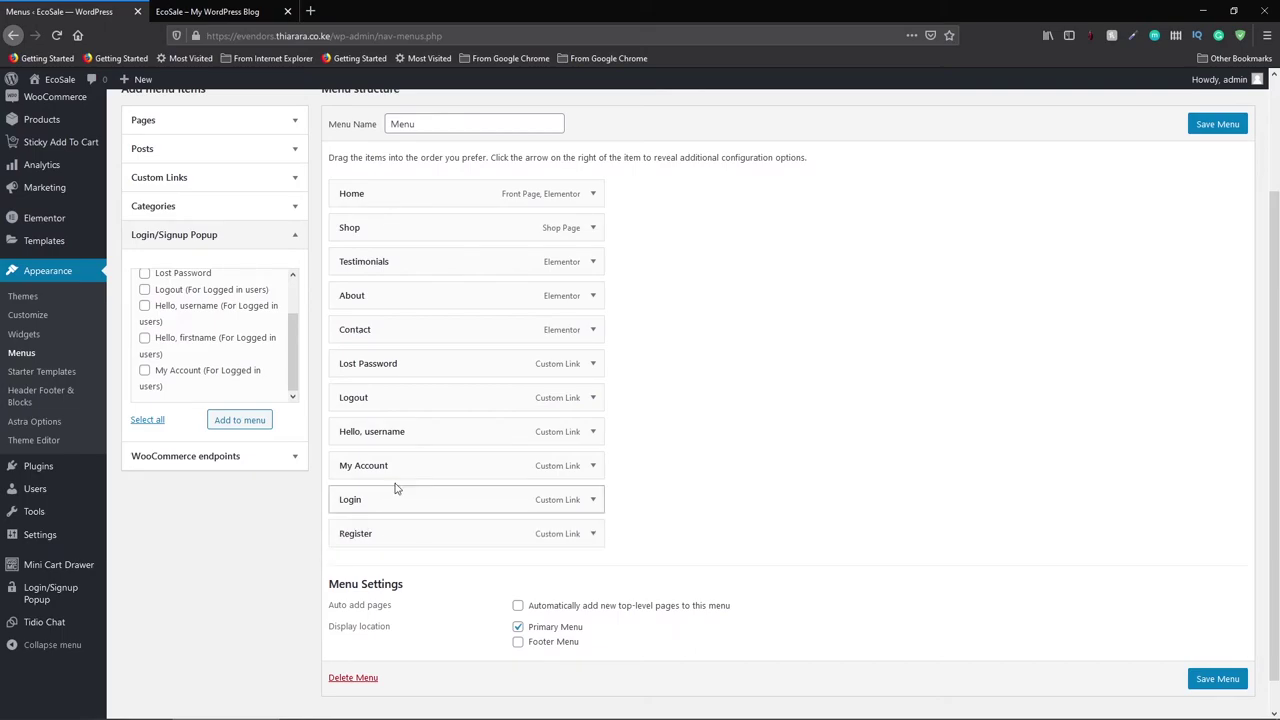
pyautogui.moveTo(408, 431); pyautogui.dragTo(402, 468)
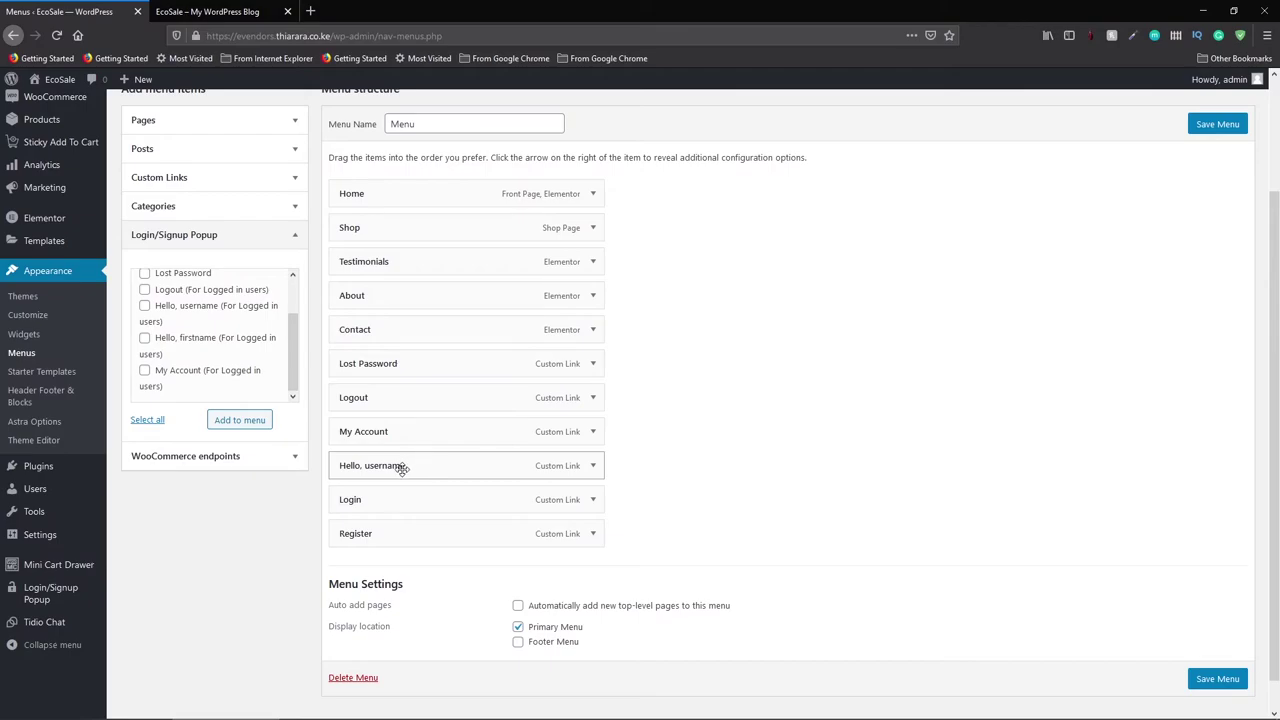
pyautogui.moveTo(388, 395); pyautogui.dragTo(386, 530)
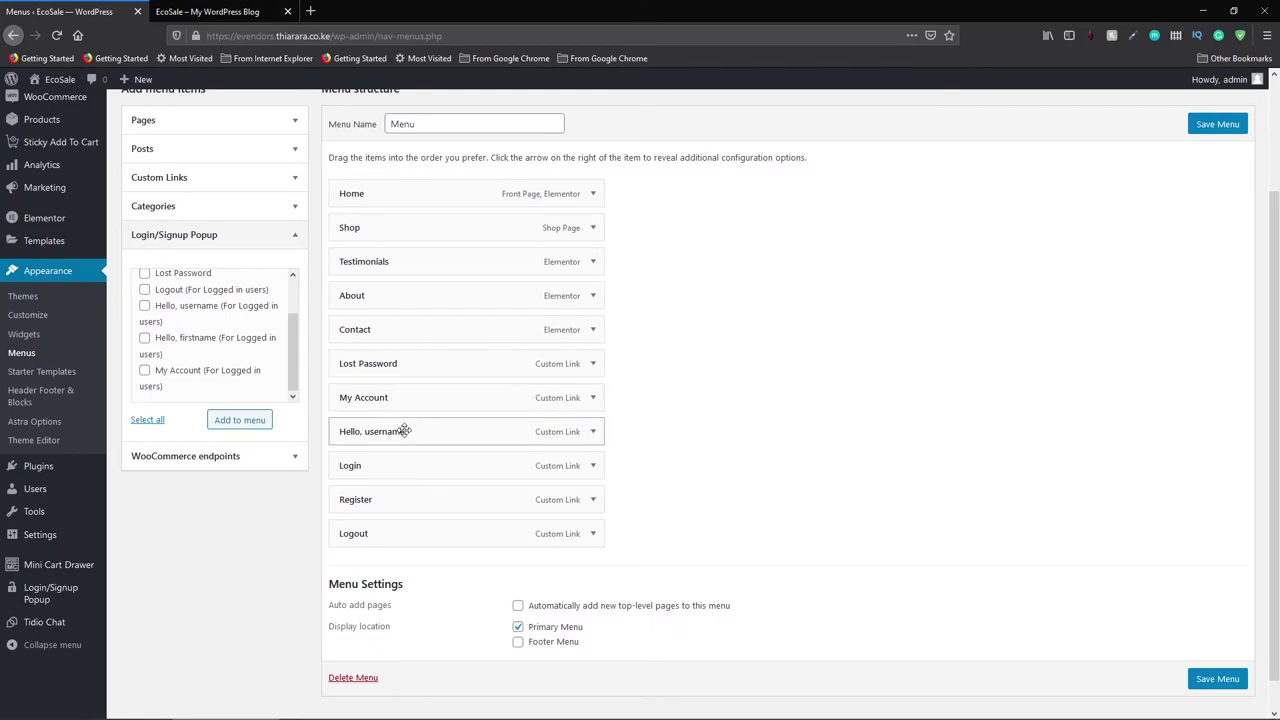
pyautogui.moveTo(400, 436); pyautogui.dragTo(397, 534)
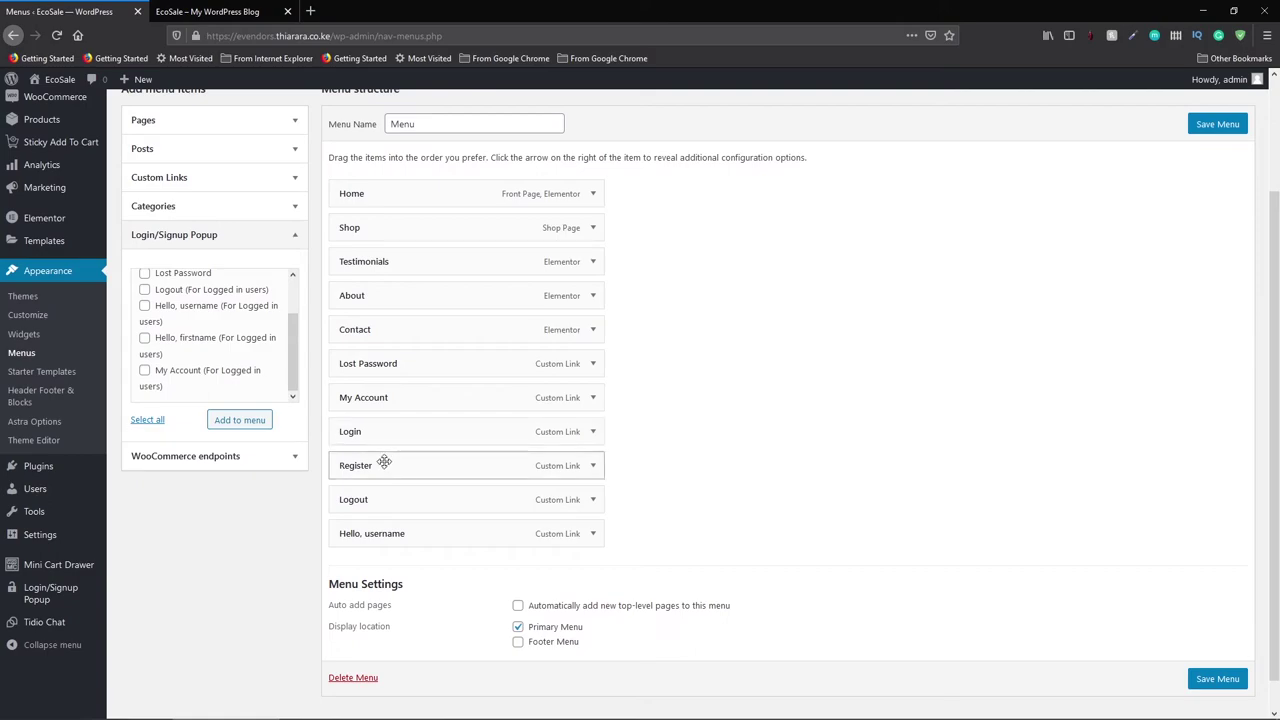
pyautogui.click(1205, 125)
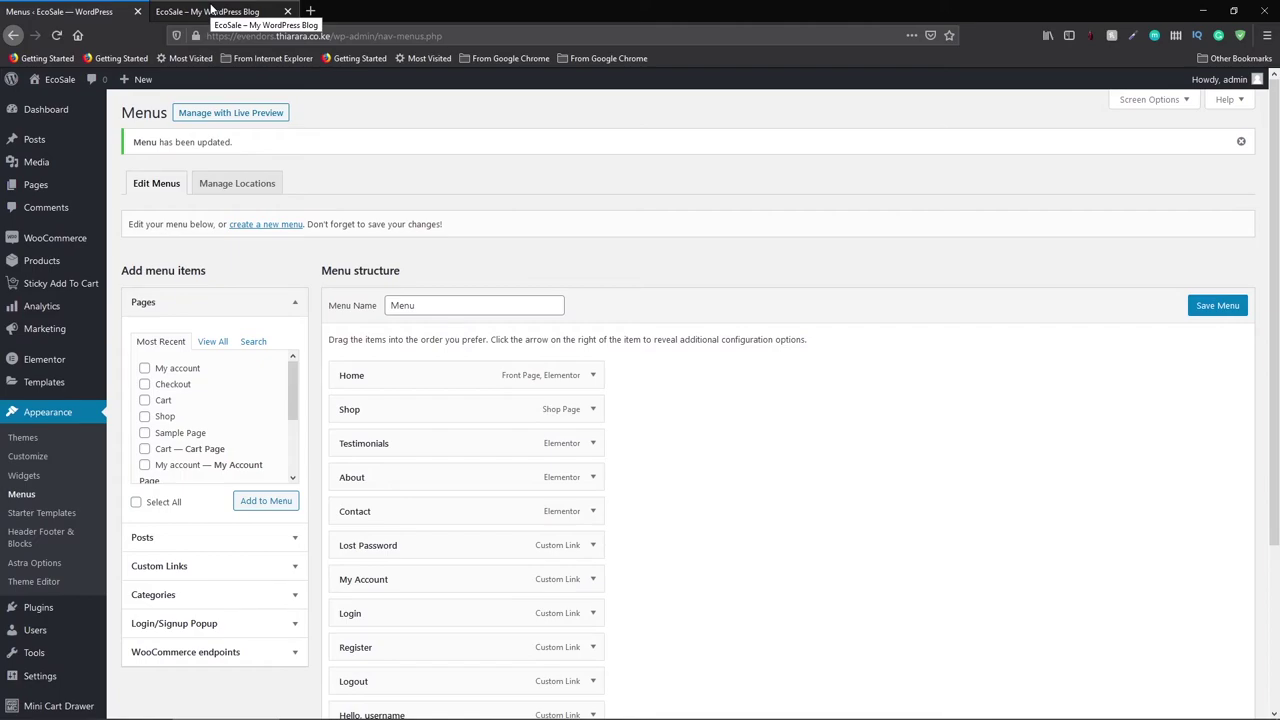
# Step: Reload the storefront home page and check the order of the account items in its navigation
pyautogui.click(212, 11)
pyautogui.click(57, 36)
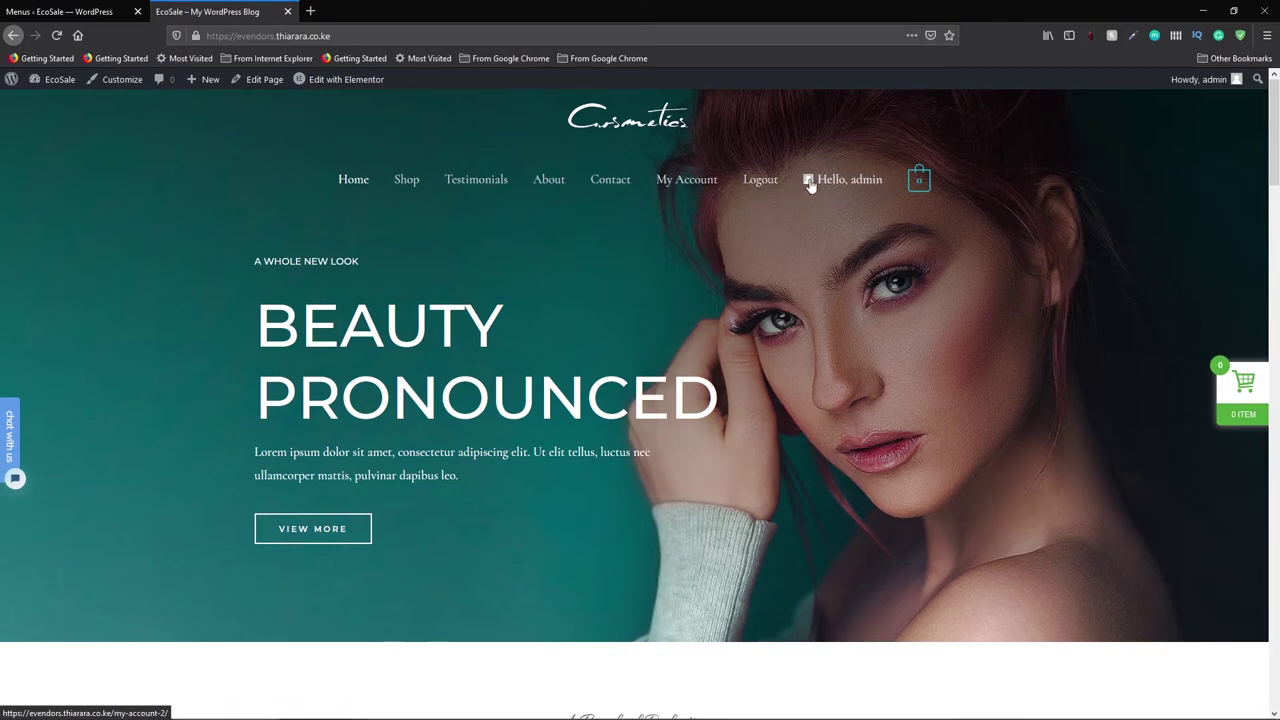
# Step: Move the Hello, username item above Logout in the menu structure, and save the menu
pyautogui.click(60, 11)
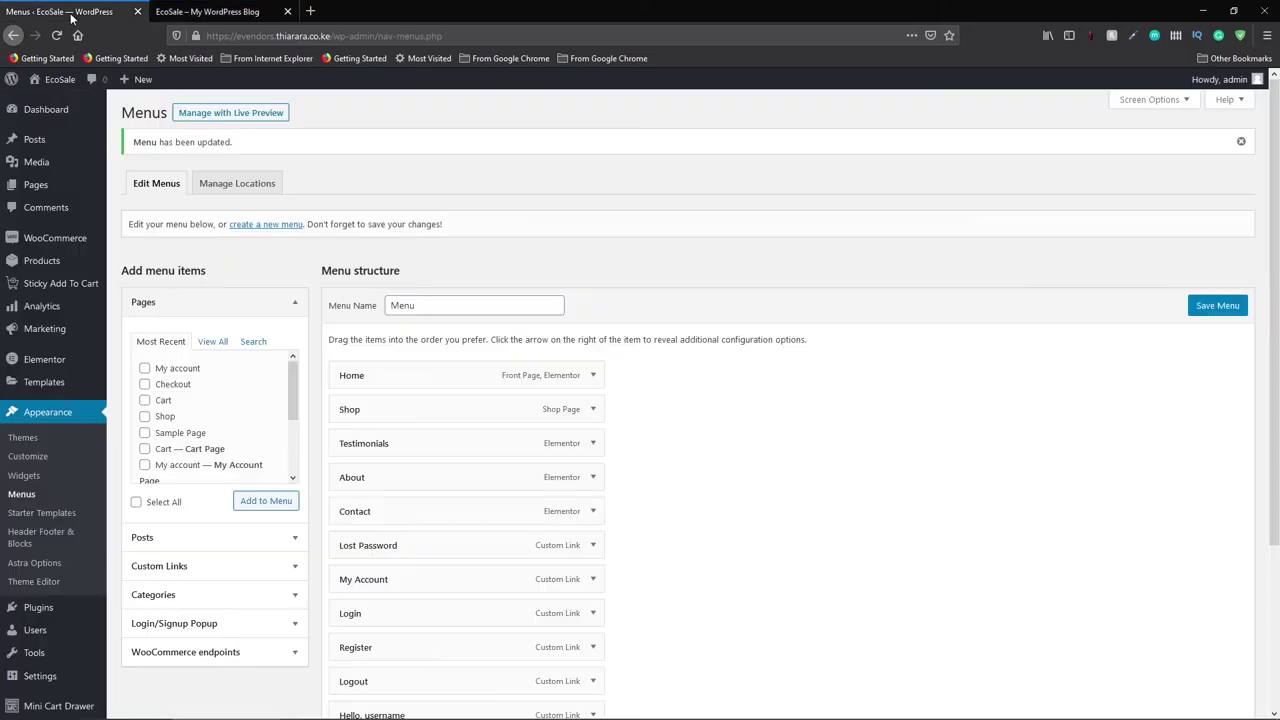
pyautogui.scroll(-3, 371, 637)
pyautogui.moveTo(389, 553); pyautogui.dragTo(393, 518)
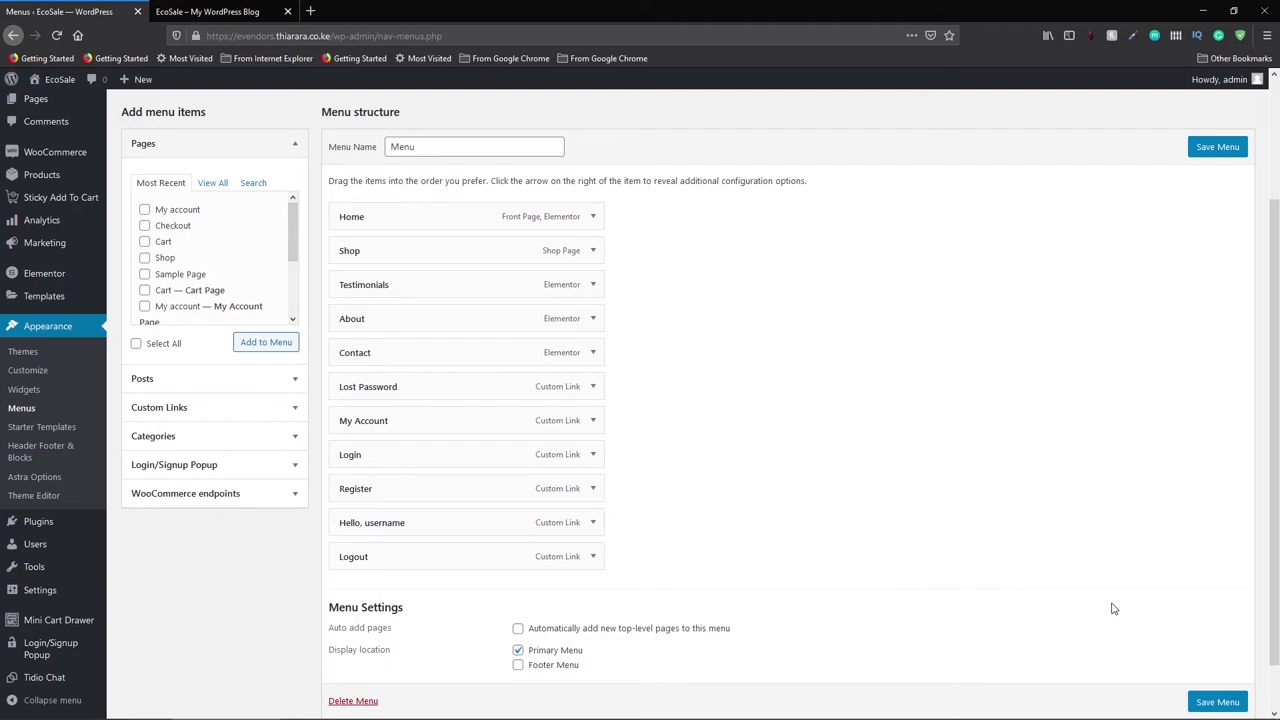
pyautogui.click(1203, 705)
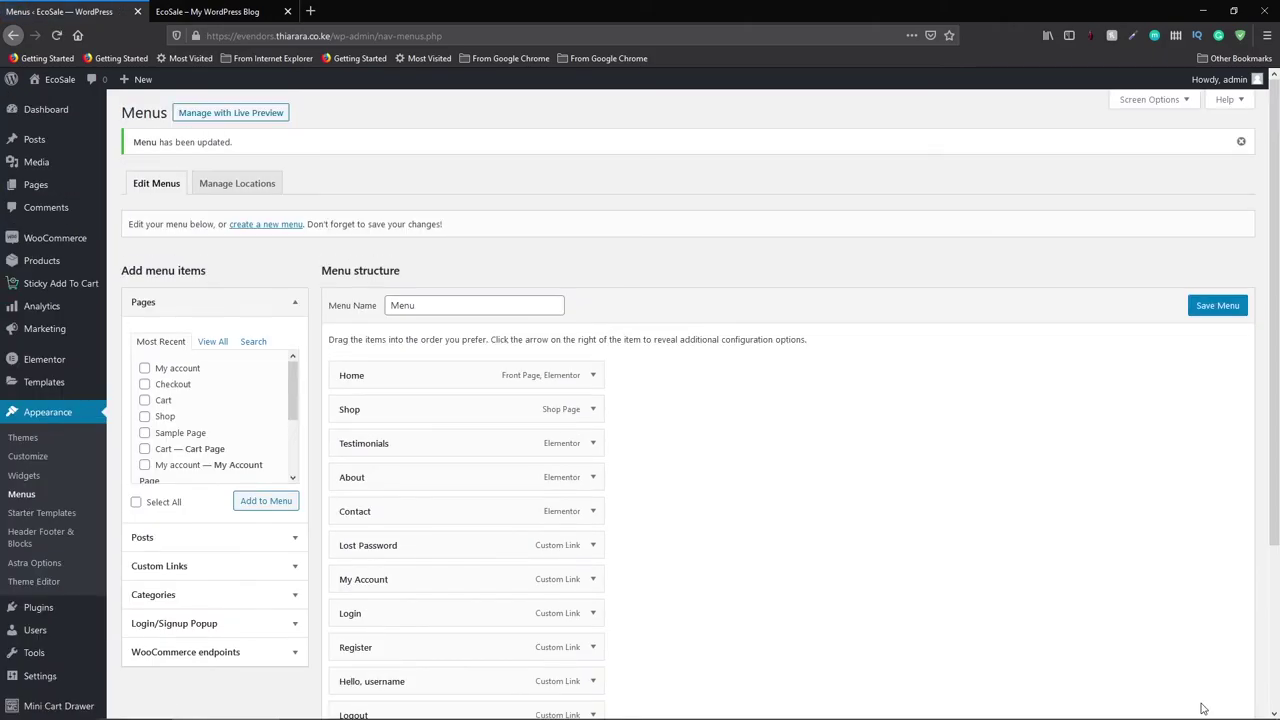
# Step: Reload the storefront home page to check the account item order, and view the Orders and Account details sections of My Account
pyautogui.click(223, 20)
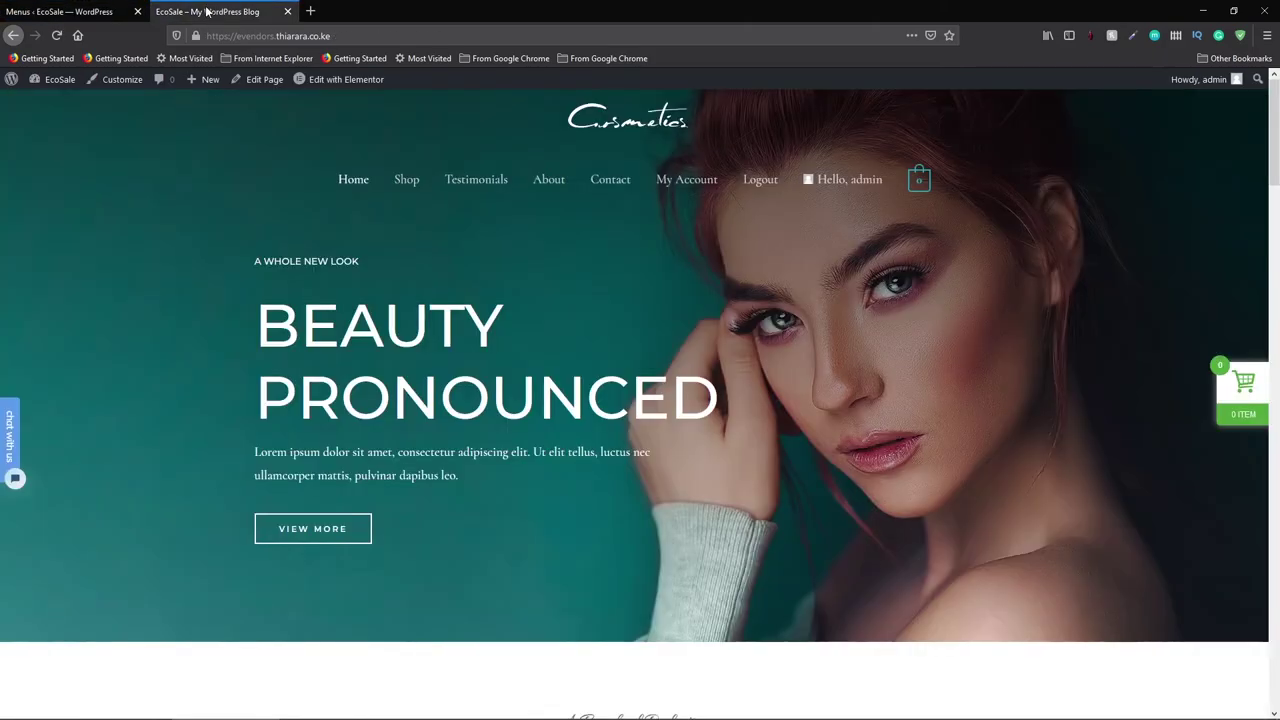
pyautogui.click(56, 36)
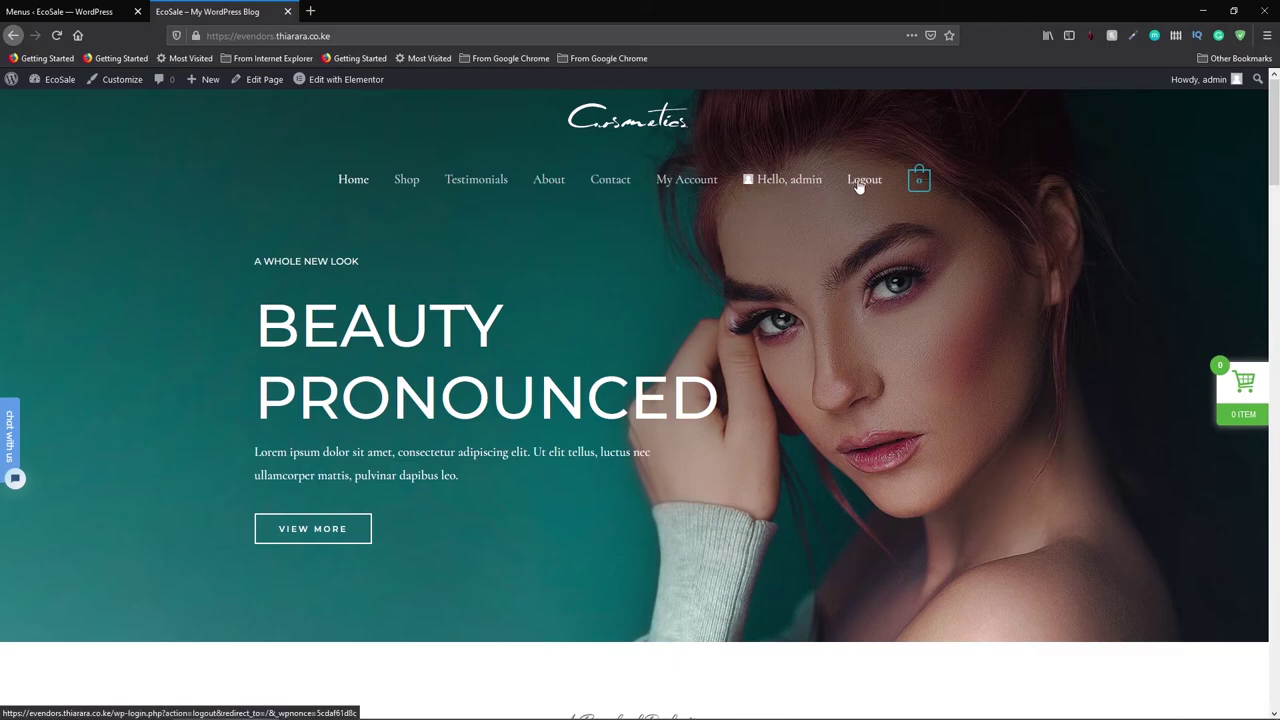
pyautogui.click(697, 189)
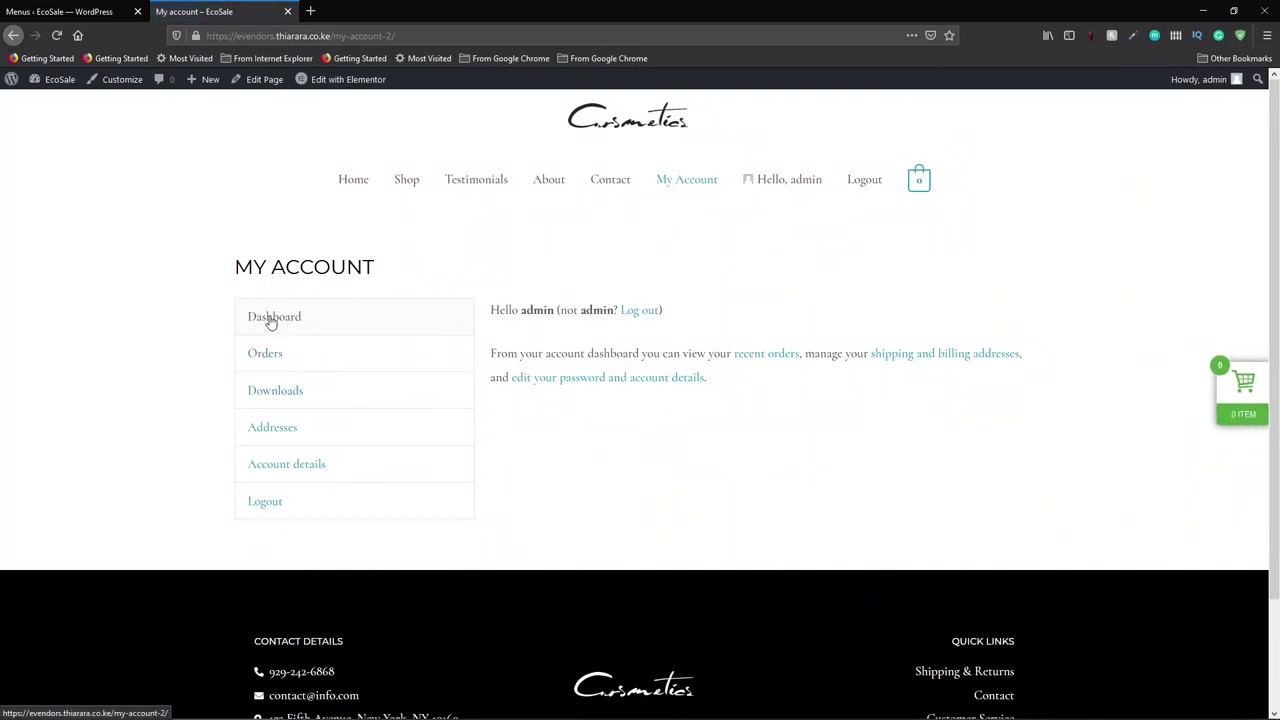
pyautogui.click(281, 359)
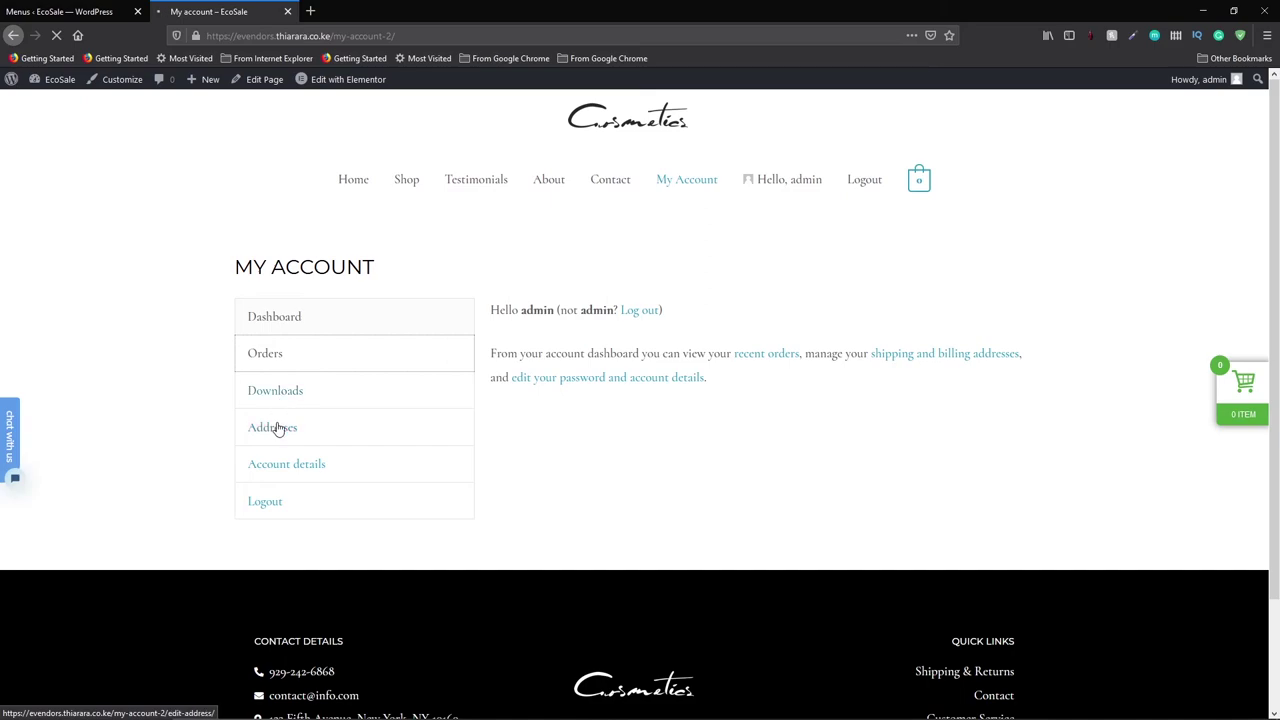
pyautogui.click(281, 474)
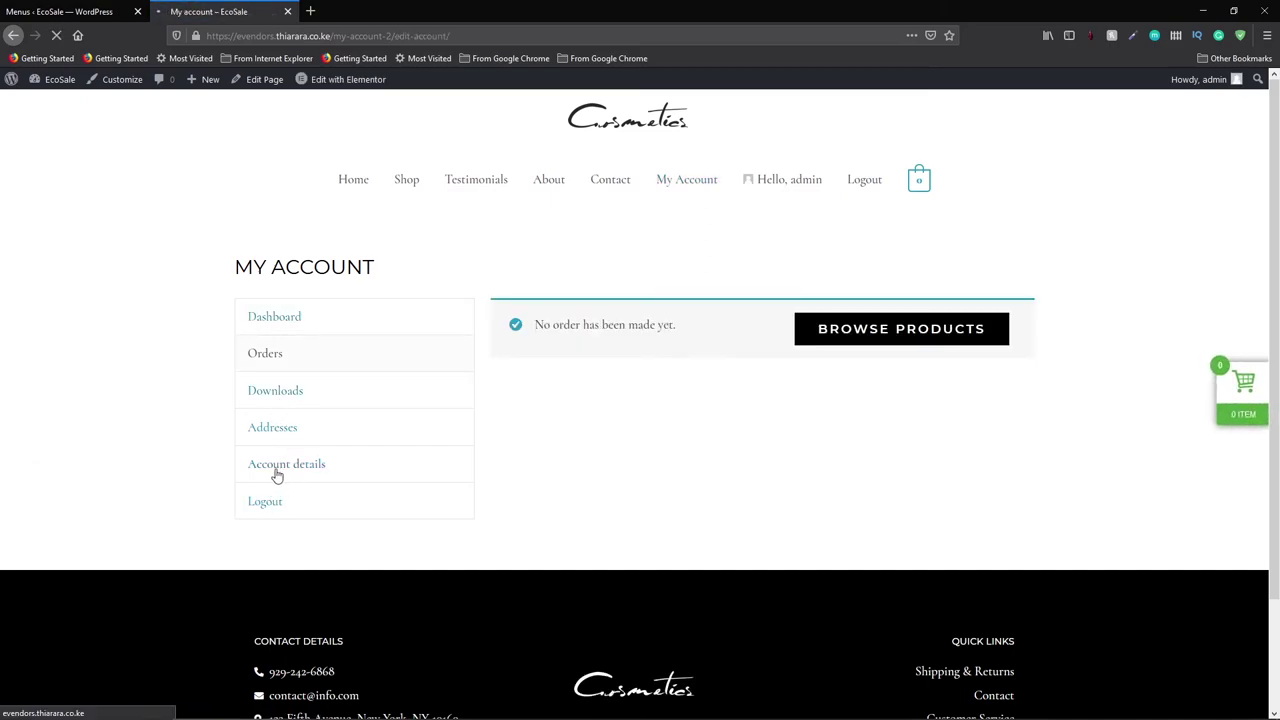
# Step: Examine the Account details form, including its name, display name, email address and password change fields
pyautogui.scroll(-3, 654, 346)
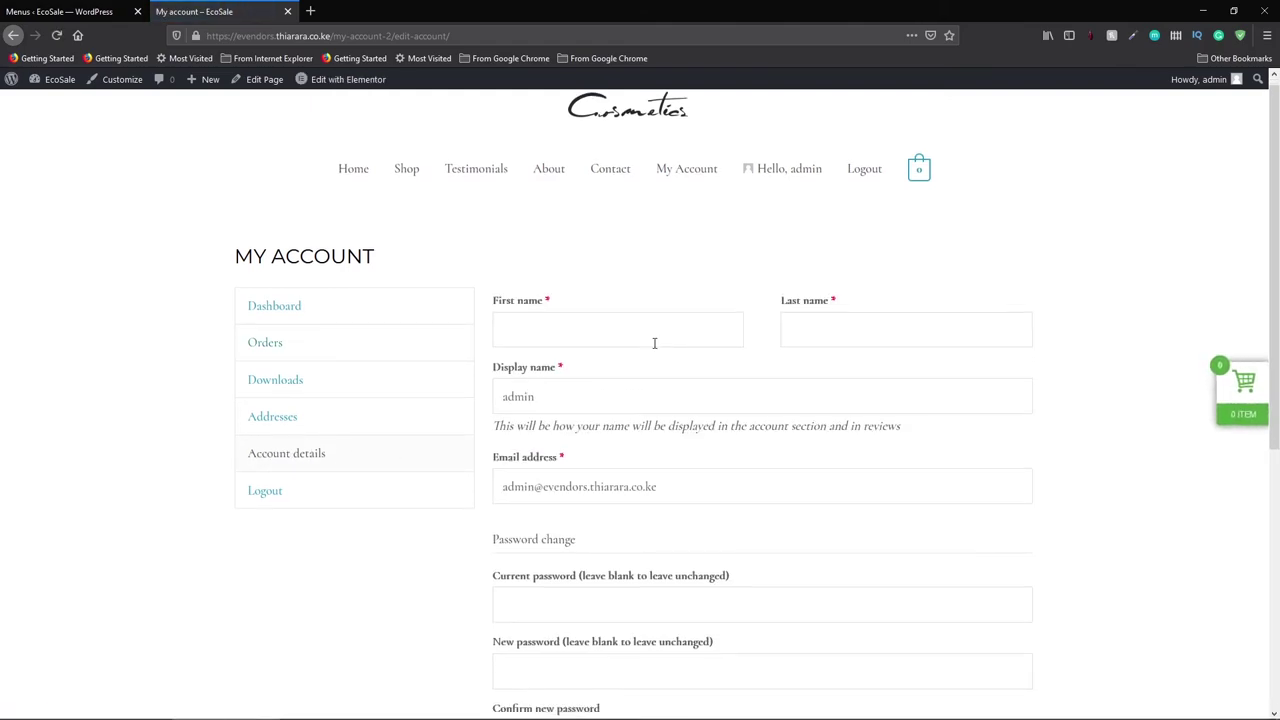
pyautogui.scroll(2, 646, 366)
pyautogui.click(606, 269)
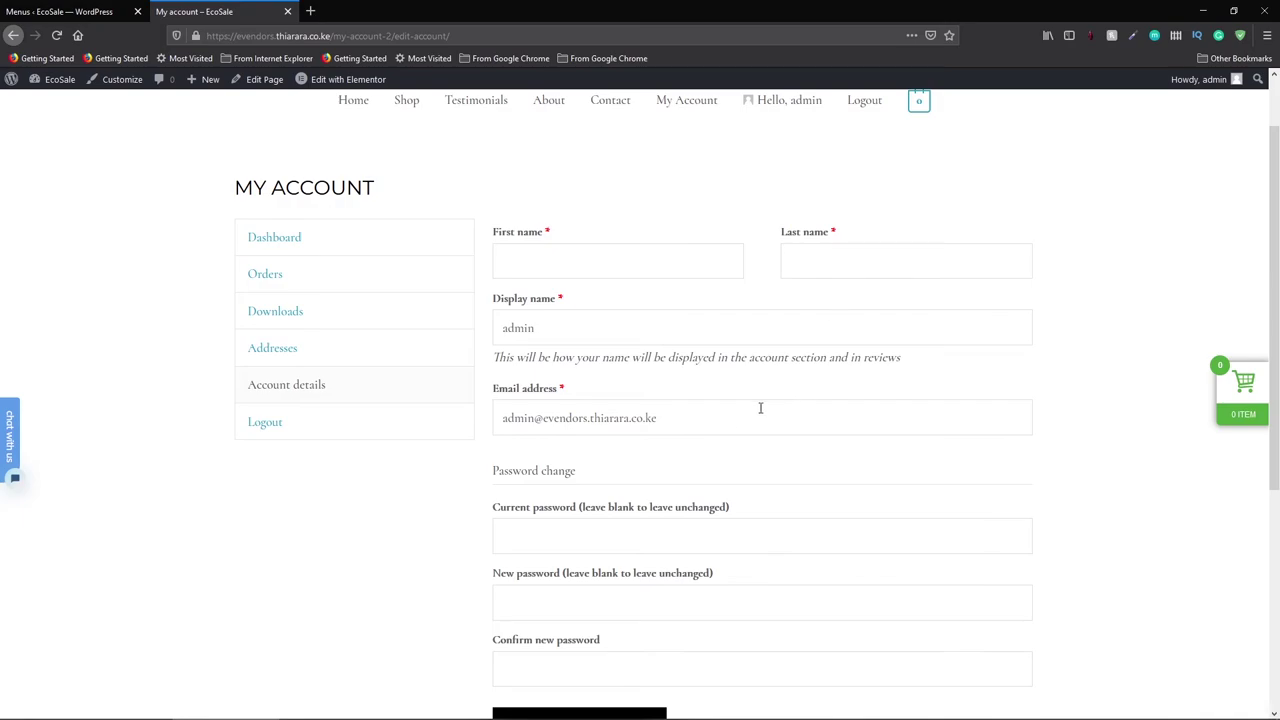
pyautogui.click(726, 423)
pyautogui.click(455, 511)
pyautogui.scroll(-3, 467, 518)
pyautogui.click(557, 375)
pyautogui.click(557, 375)
pyautogui.click(449, 416)
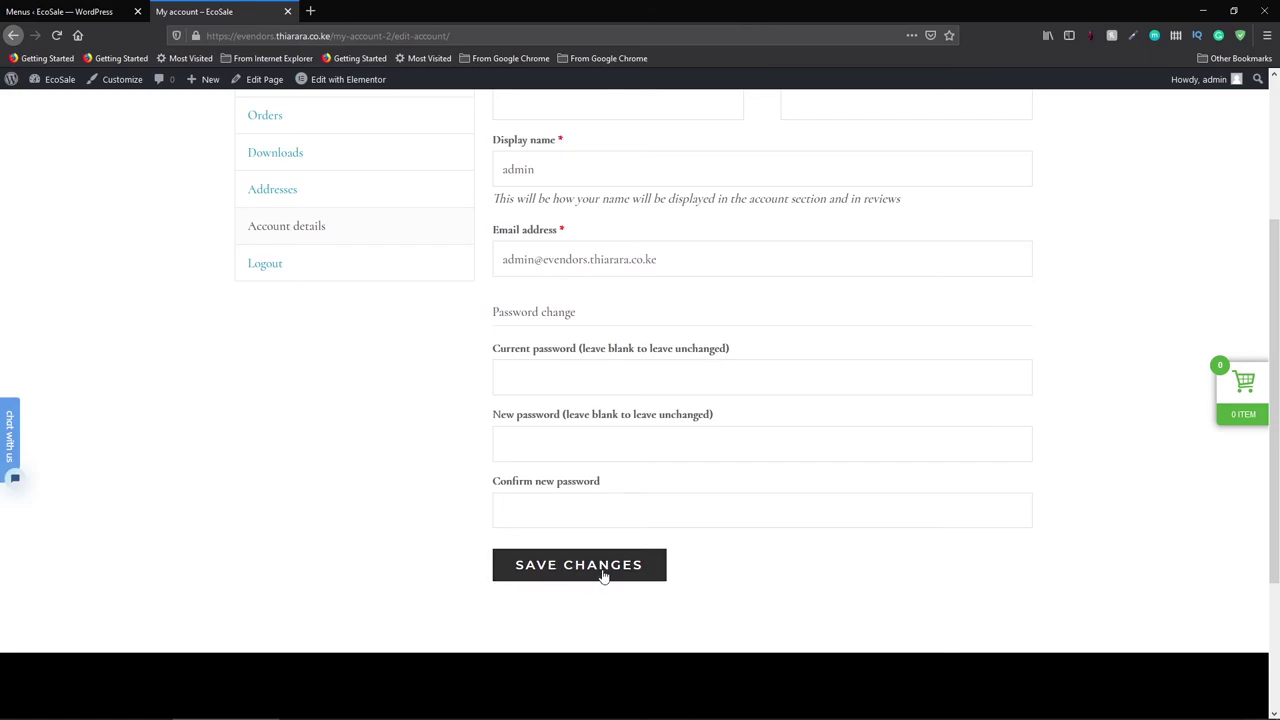
pyautogui.click(504, 555)
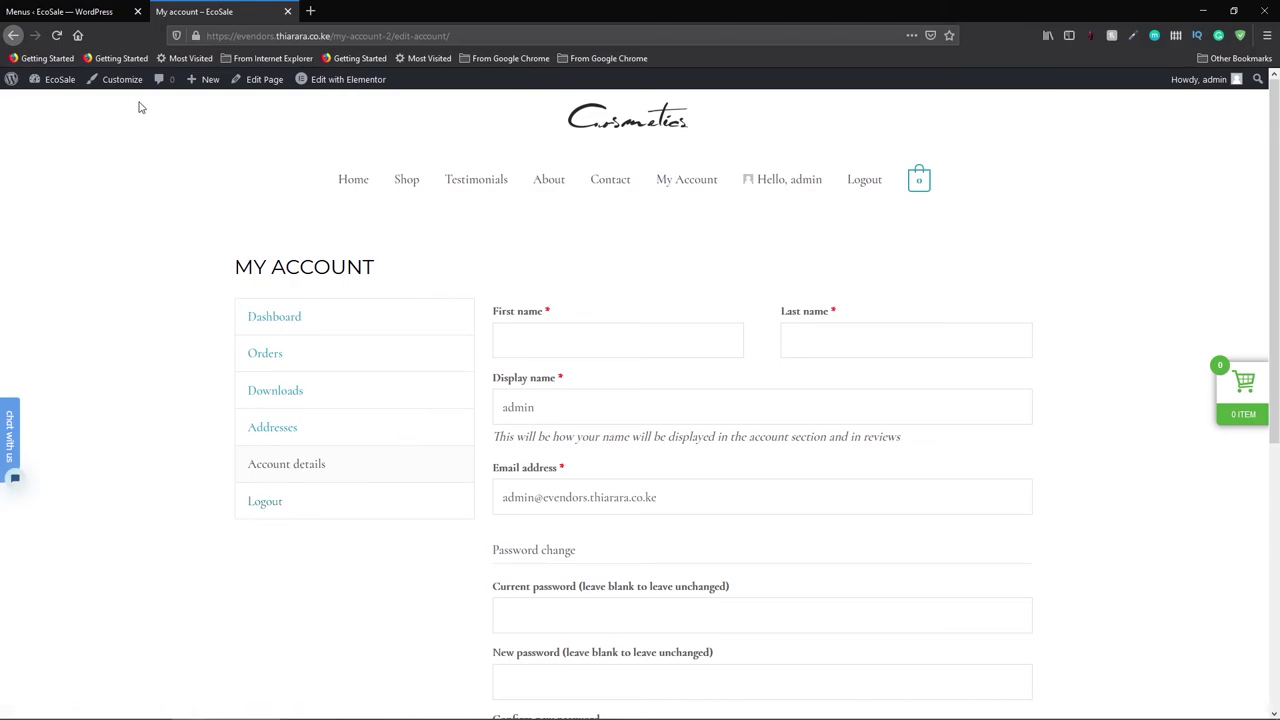
# Step: Load the storefront home page in a private window and check the Login popup as a logged-out visitor
pyautogui.rightClick(60, 82)
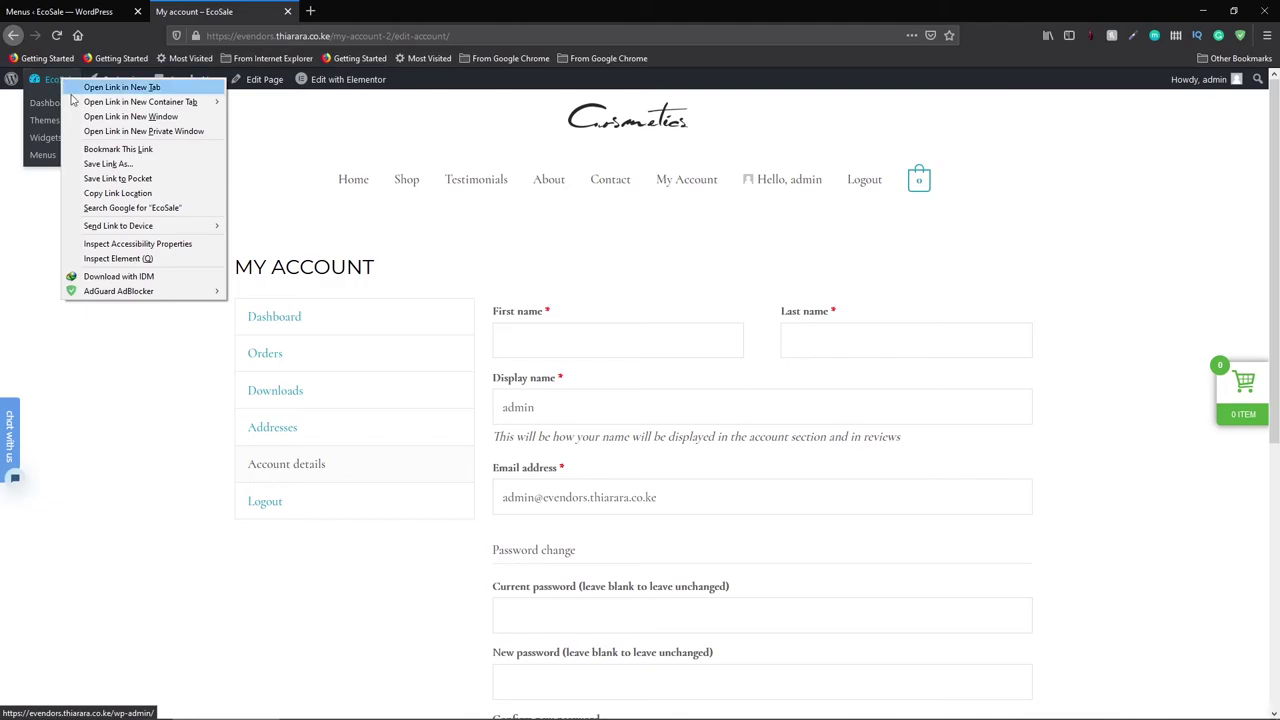
pyautogui.click(106, 131)
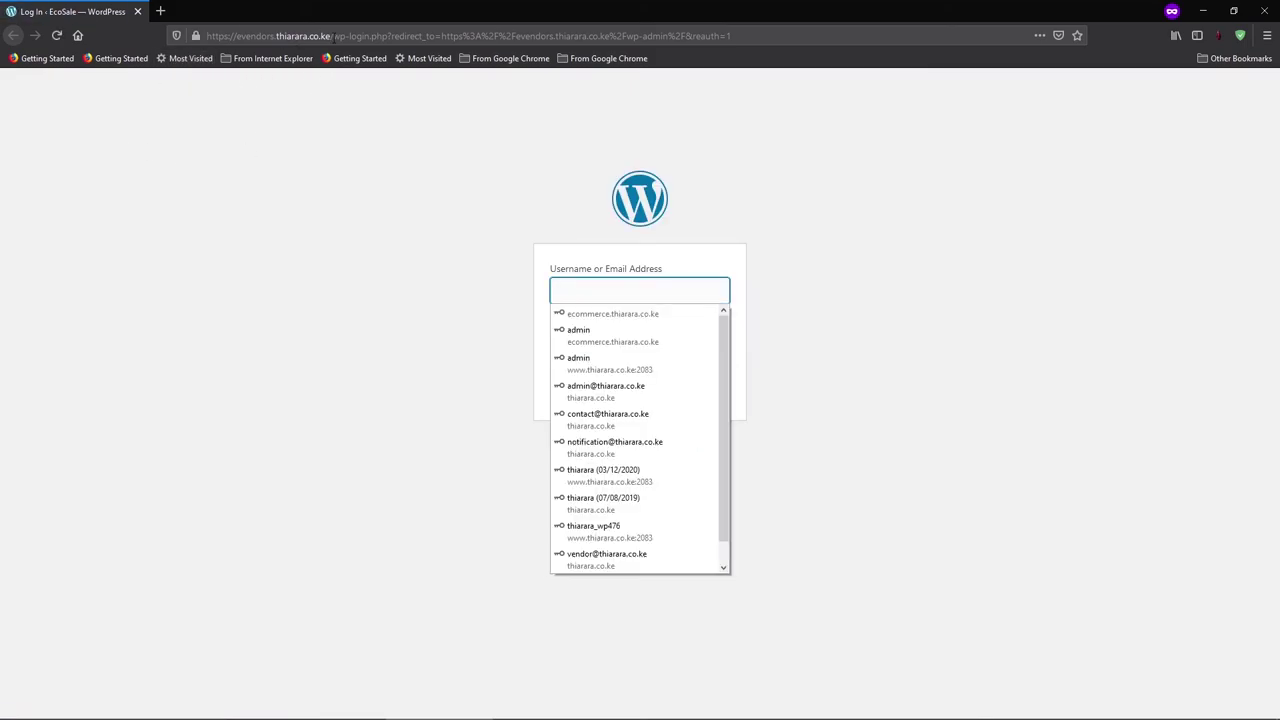
pyautogui.moveTo(330, 36); pyautogui.dragTo(885, 120)
pyautogui.press('BackSpace')
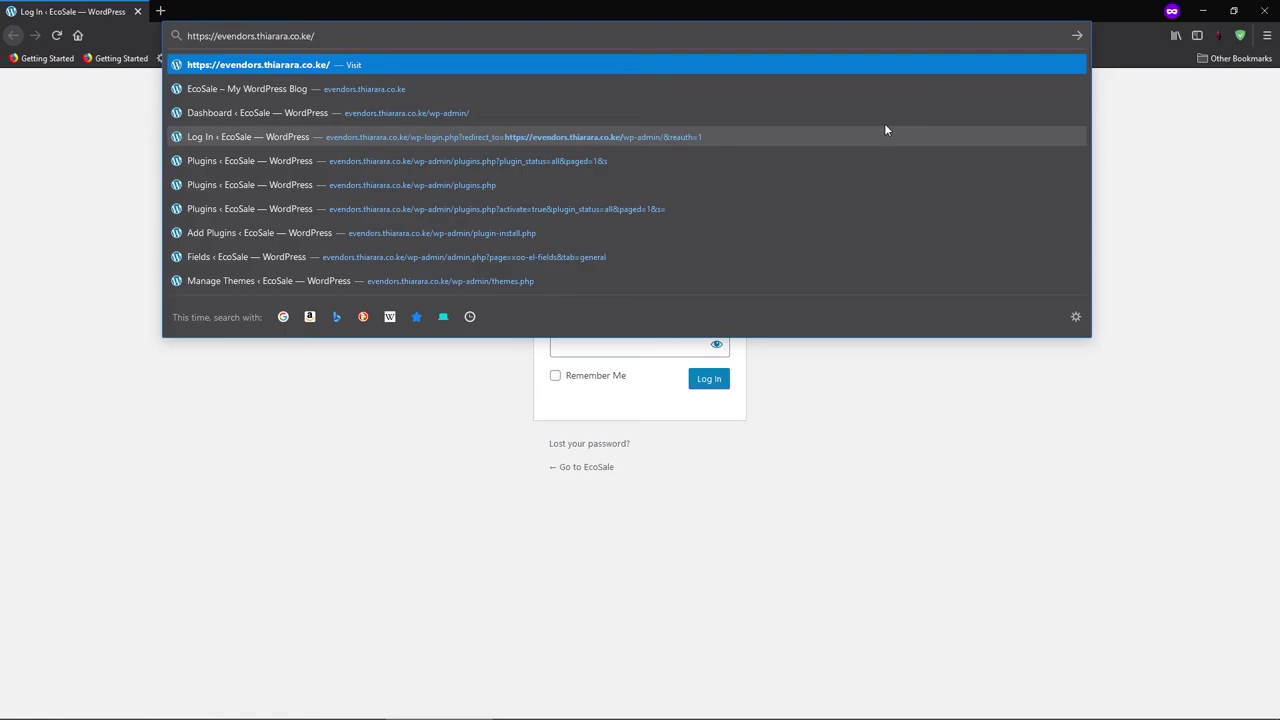
pyautogui.press('Return')
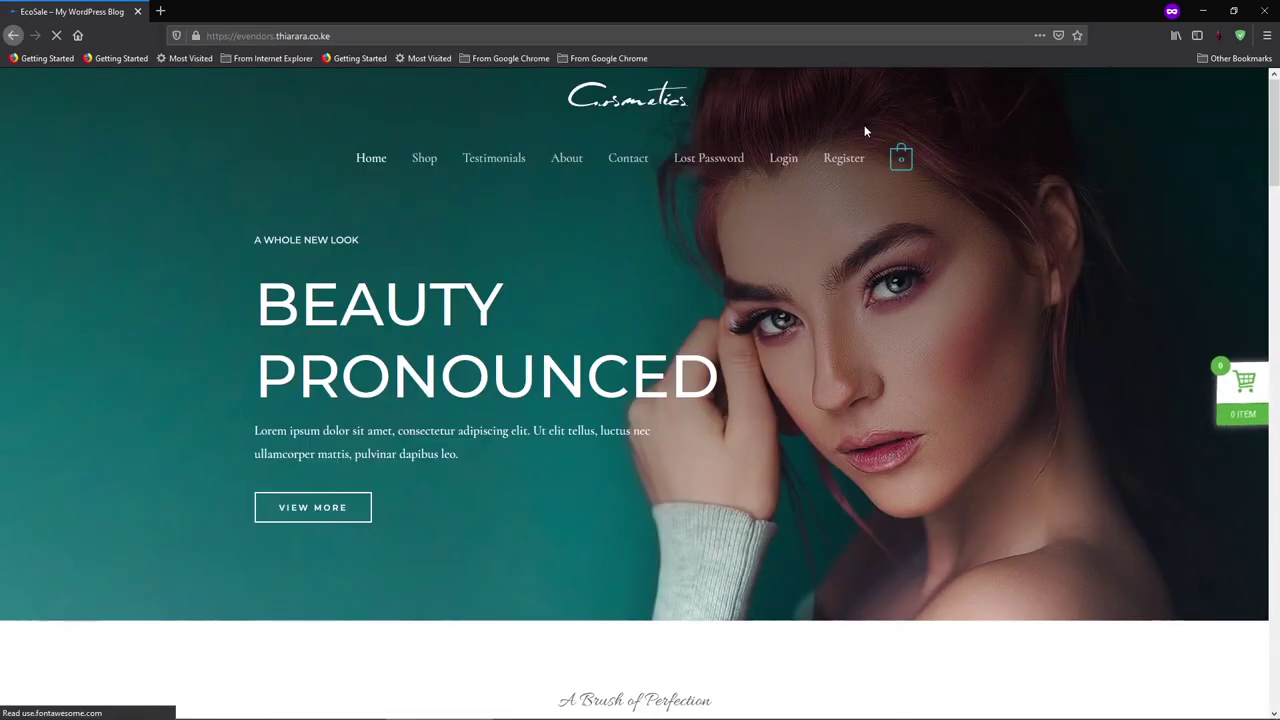
pyautogui.click(789, 158)
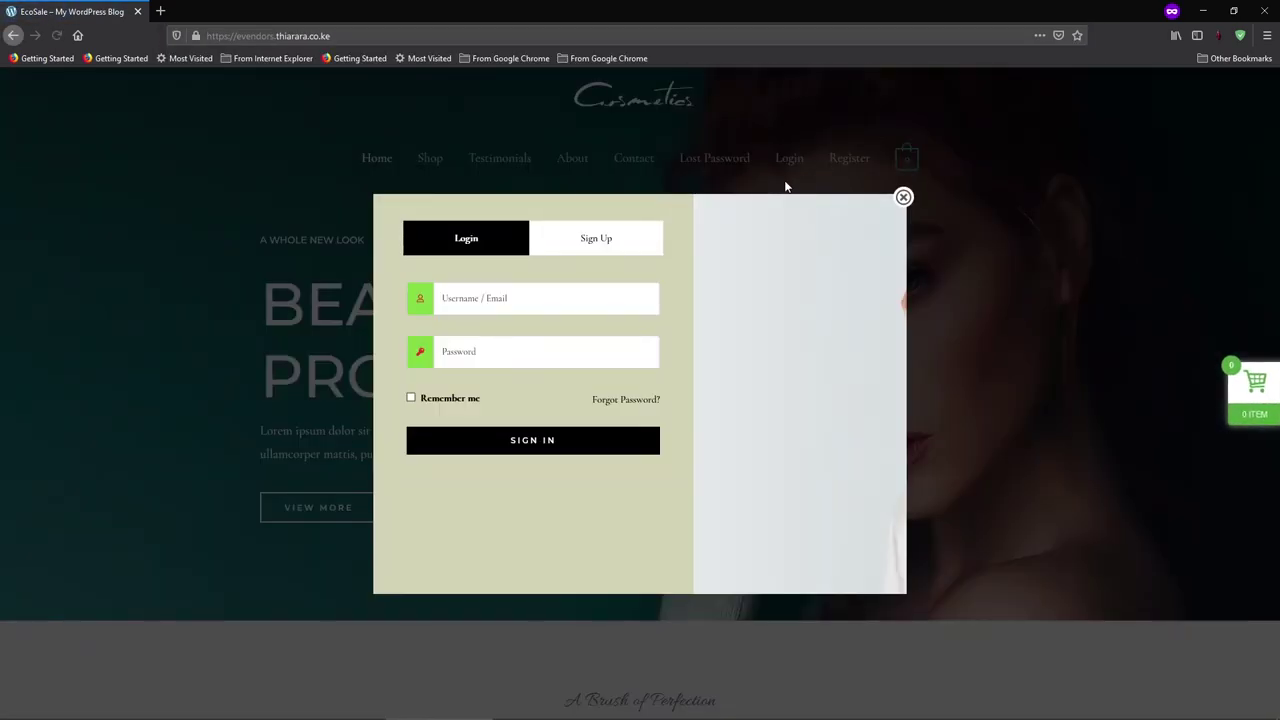
pyautogui.click(903, 198)
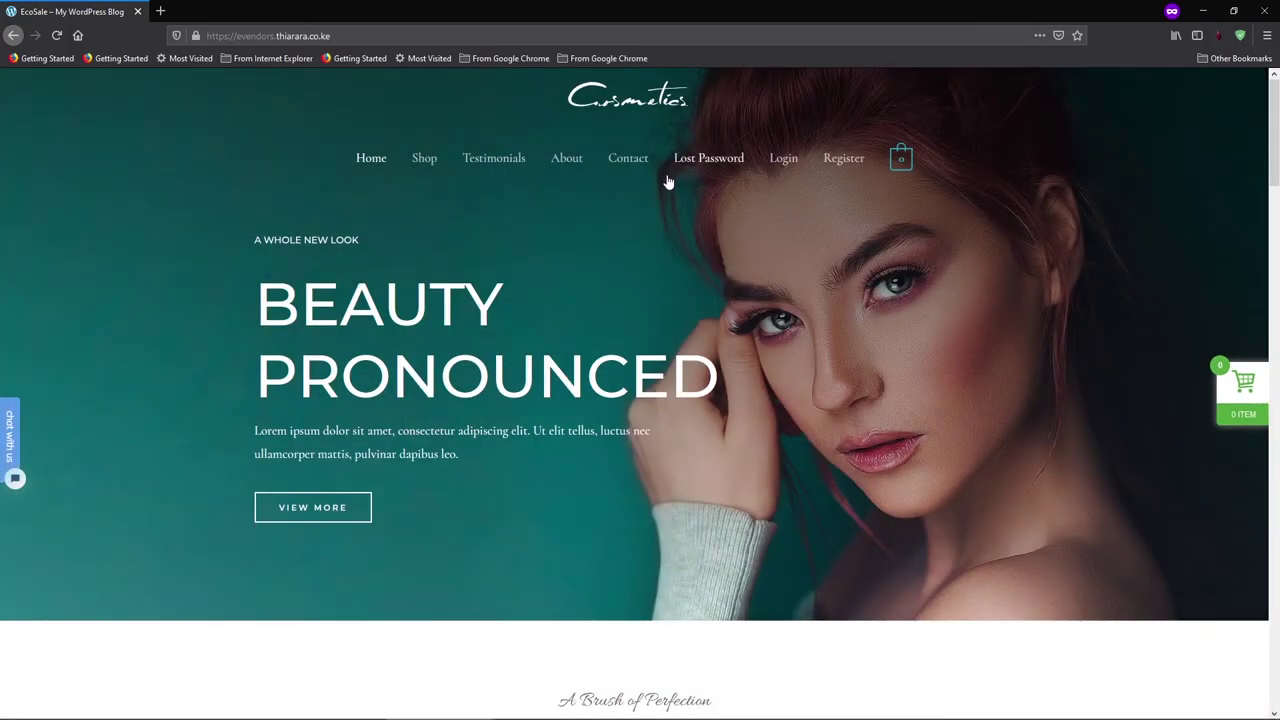
# Step: Shrink the private window to check the logged-out account links in the storefront's mobile menu, and close that window
pyautogui.moveTo(648, 10); pyautogui.dragTo(902, 231)
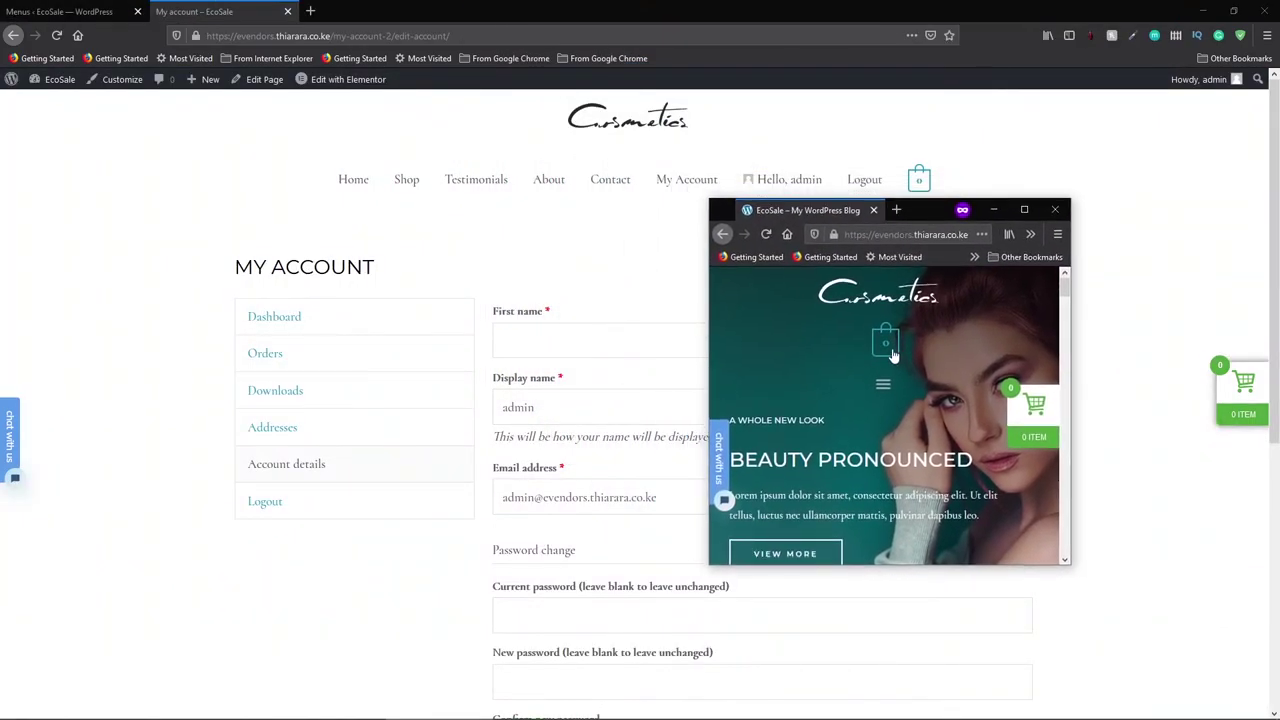
pyautogui.click(880, 390)
pyautogui.scroll(-3, 770, 480)
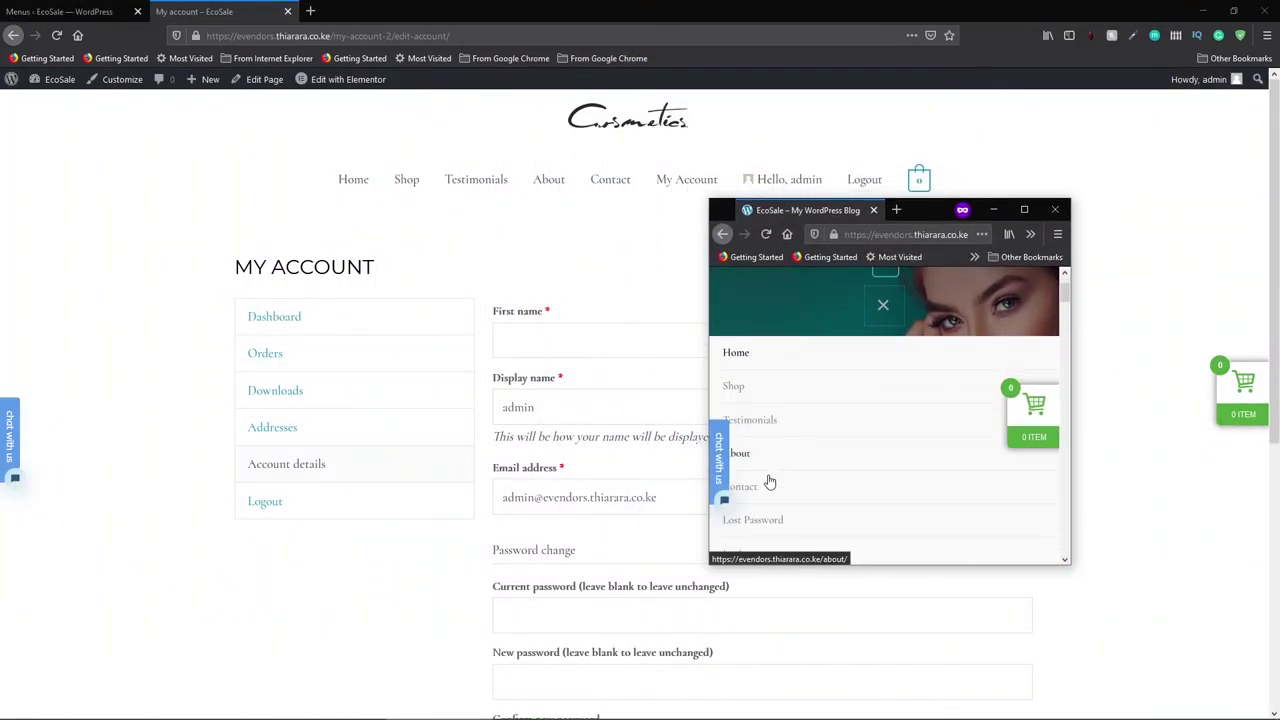
pyautogui.scroll(-3, 782, 474)
pyautogui.scroll(2, 786, 437)
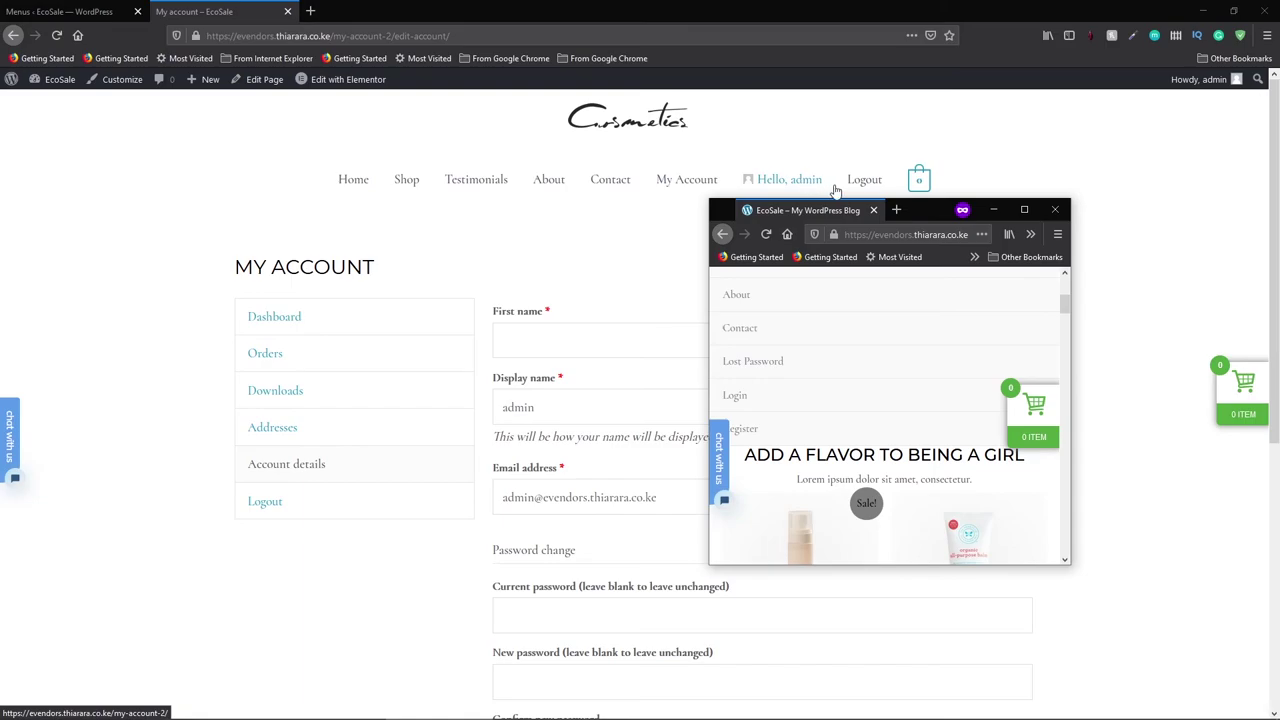
pyautogui.scroll(-2, 766, 357)
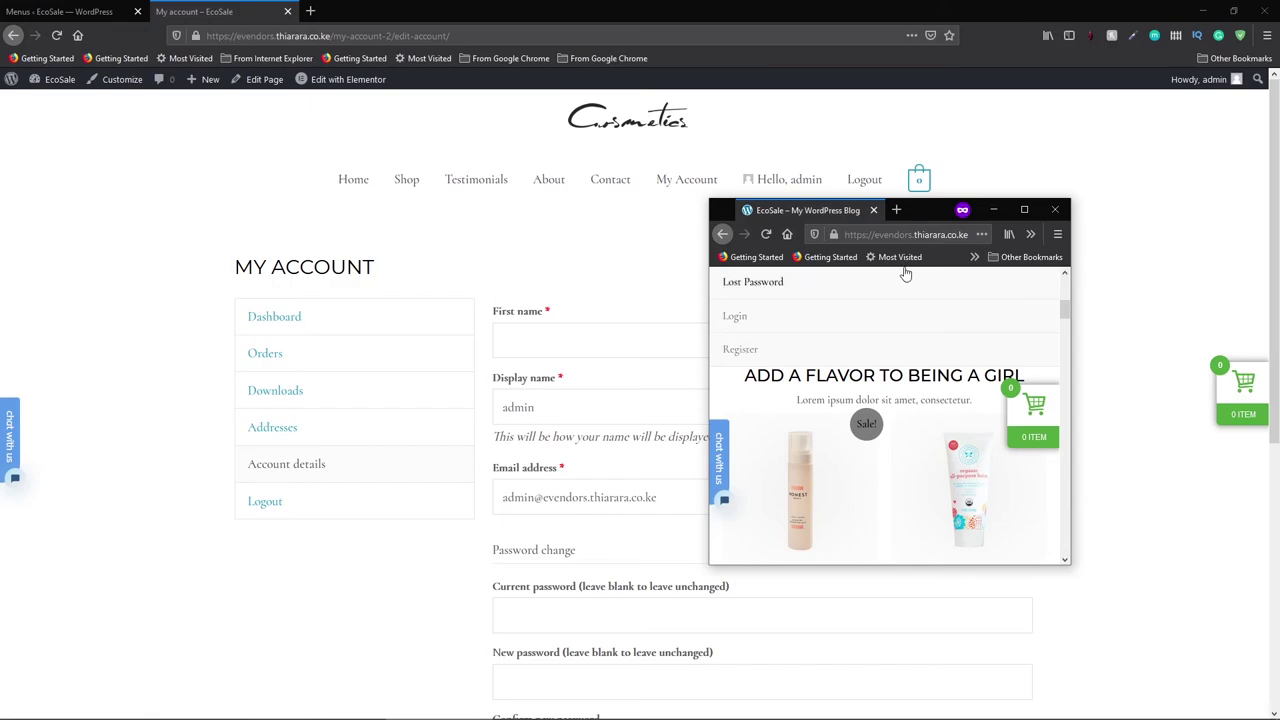
pyautogui.click(1055, 212)
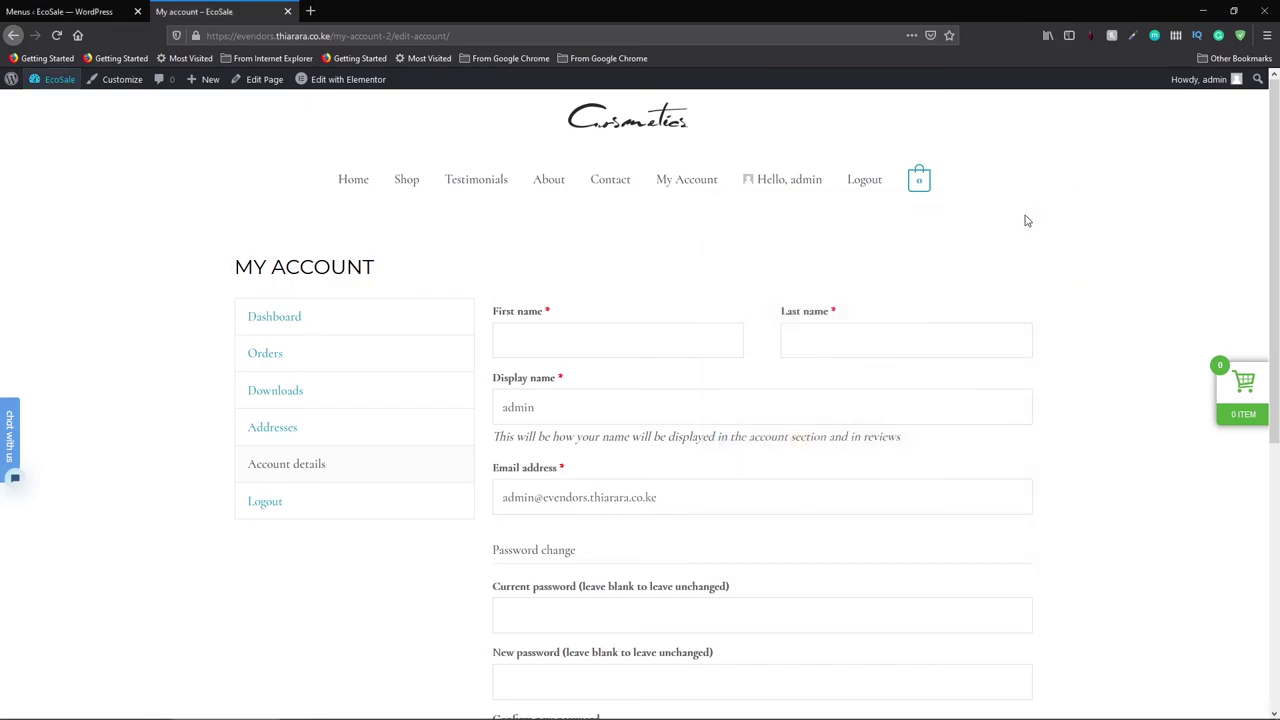
# Step: Make Lost Password a sub item of Login in the menu structure, and save the menu
pyautogui.click(60, 11)
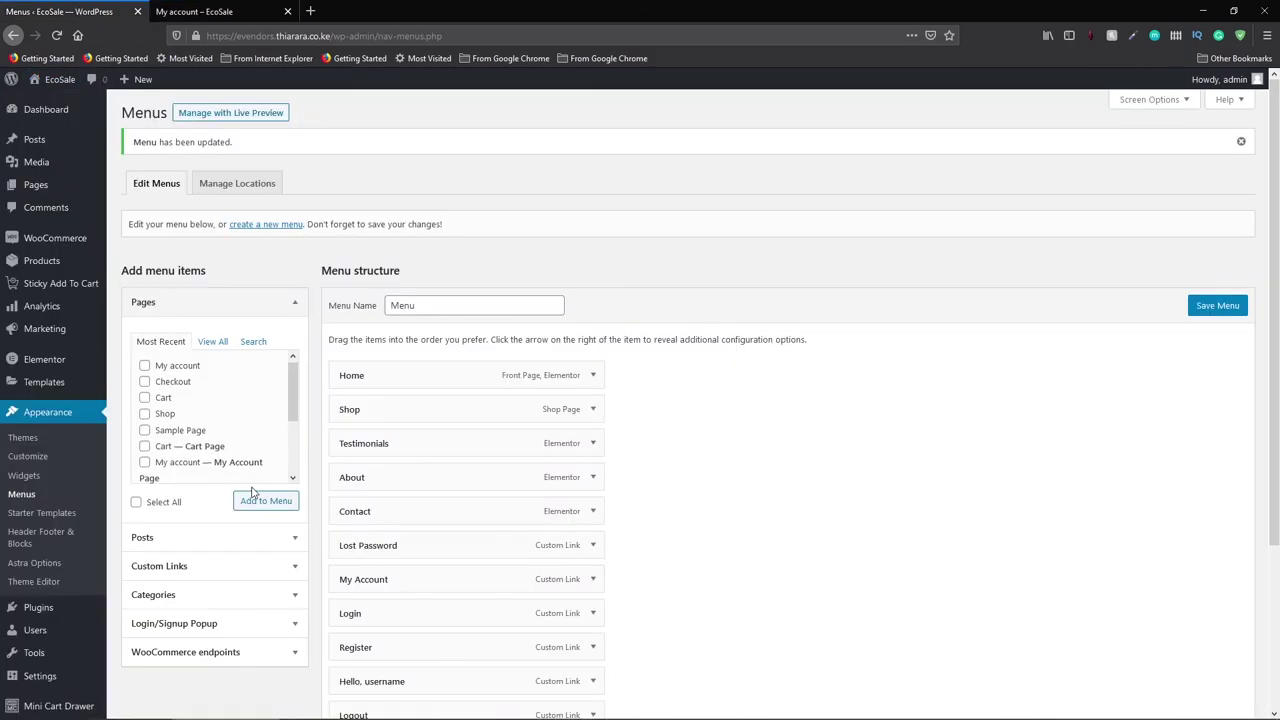
pyautogui.scroll(-5, 253, 492)
pyautogui.moveTo(356, 527)
pyautogui.mouseDown()
pyautogui.moveTo(383, 454)
pyautogui.moveTo(429, 420)
pyautogui.moveTo(370, 524)
pyautogui.mouseUp()
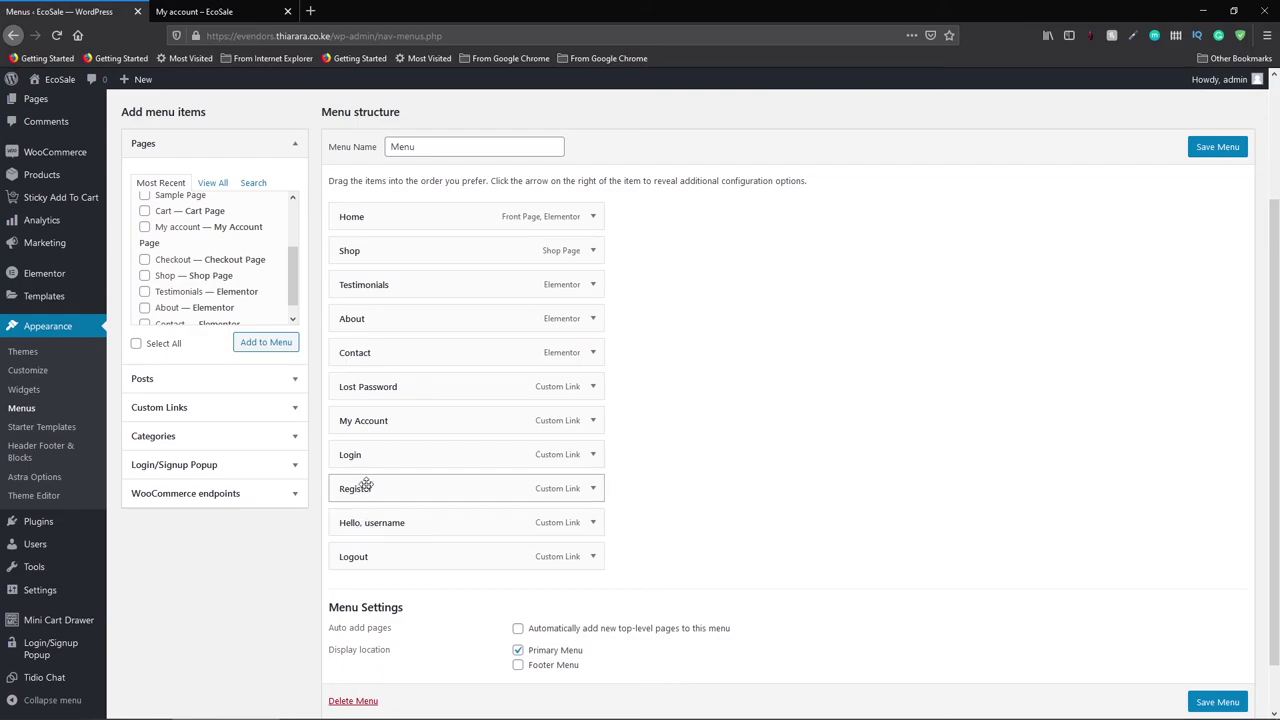
pyautogui.moveTo(399, 386); pyautogui.dragTo(445, 452)
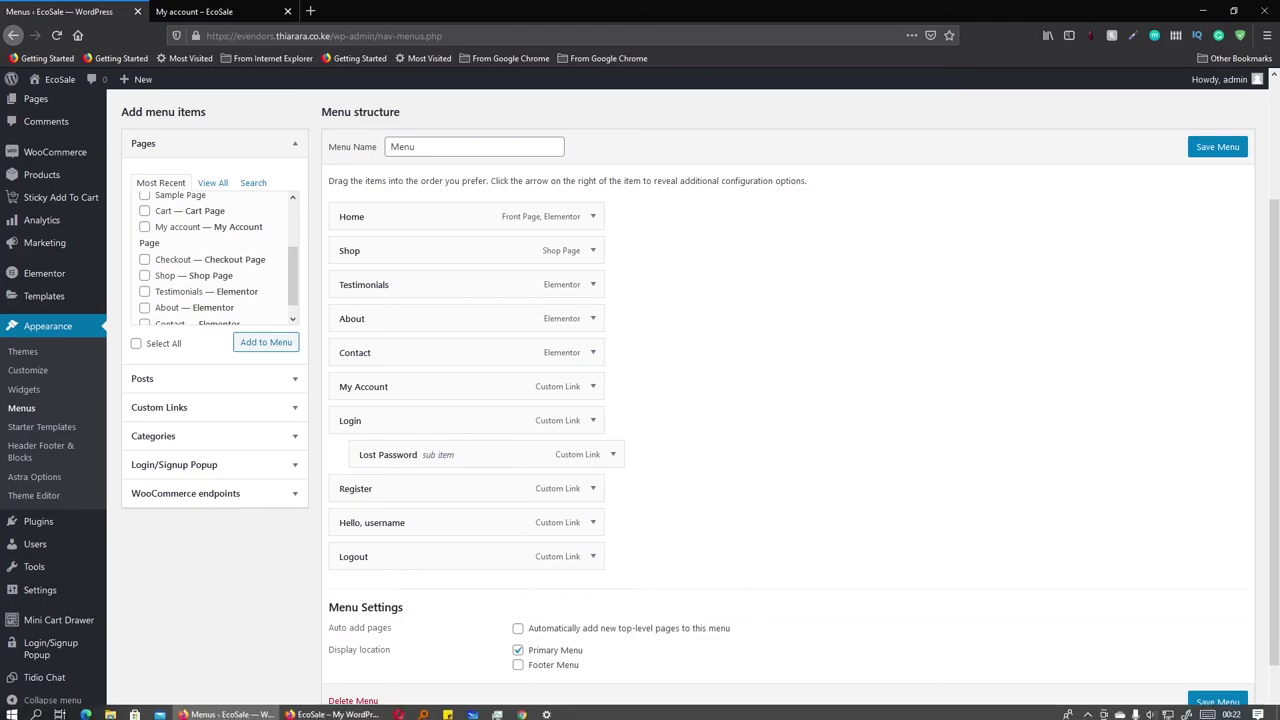
pyautogui.click(1201, 705)
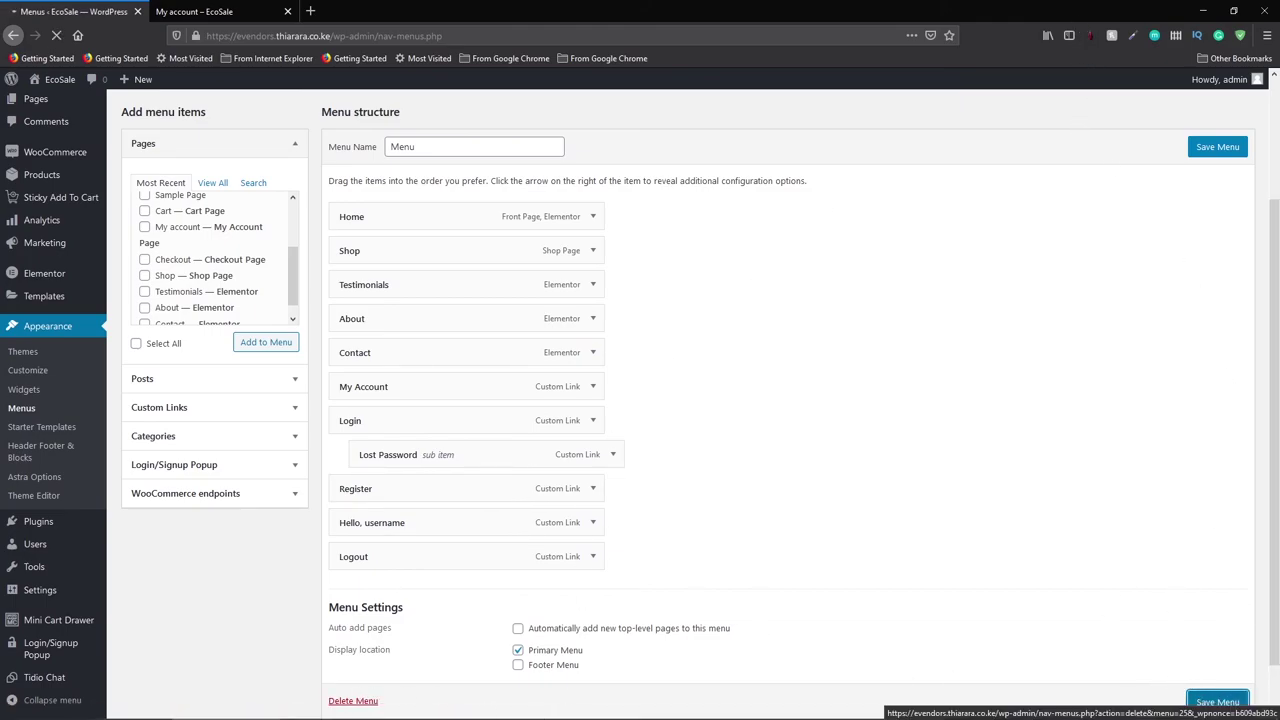
# Step: Bring up the leftover private storefront window showing the Sign Up form and close it
pyautogui.click(333, 710)
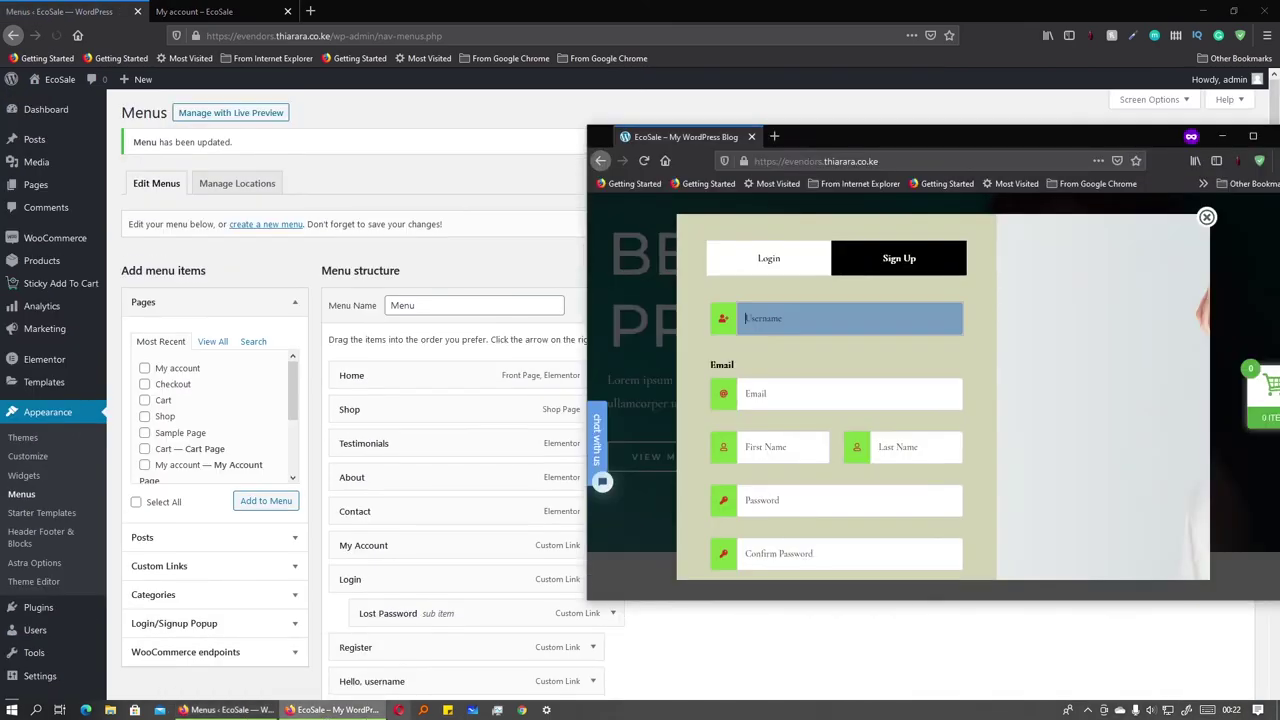
pyautogui.moveTo(1095, 147); pyautogui.dragTo(858, 120)
pyautogui.click(1046, 108)
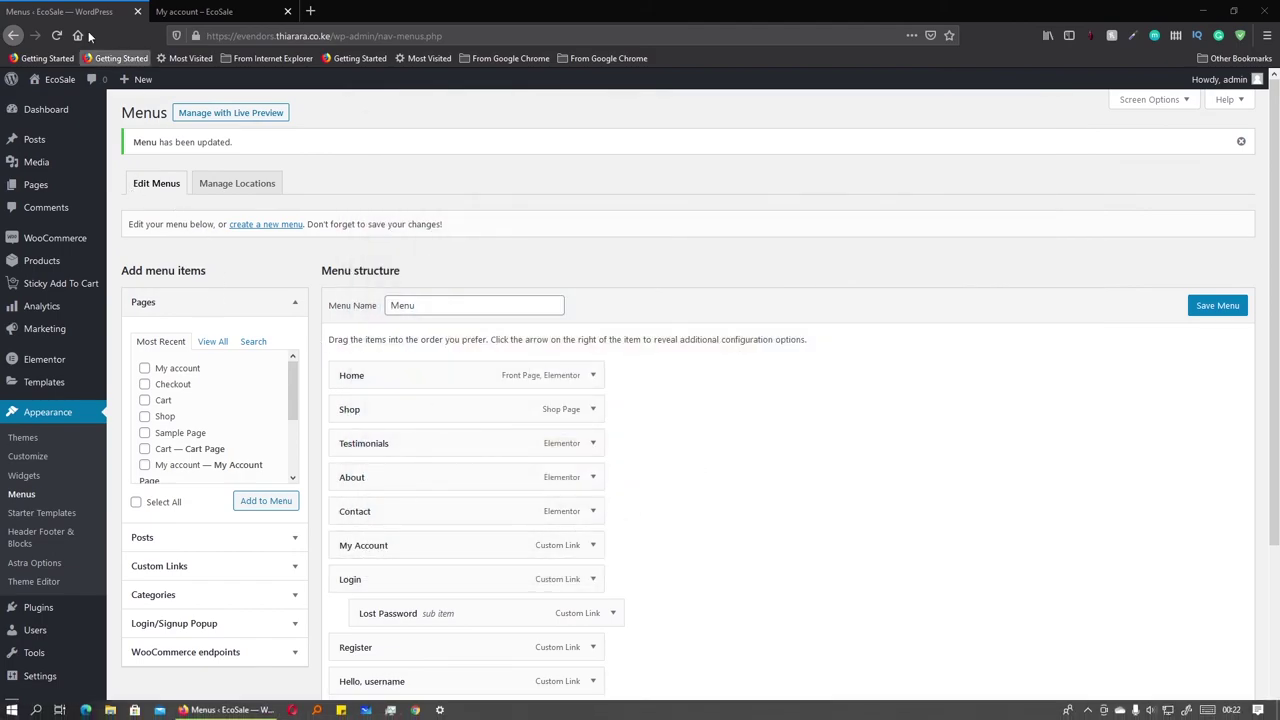
# Step: Open the storefront in a new private window and check the Lost Password submenu under Login and the Login popup
pyautogui.rightClick(59, 84)
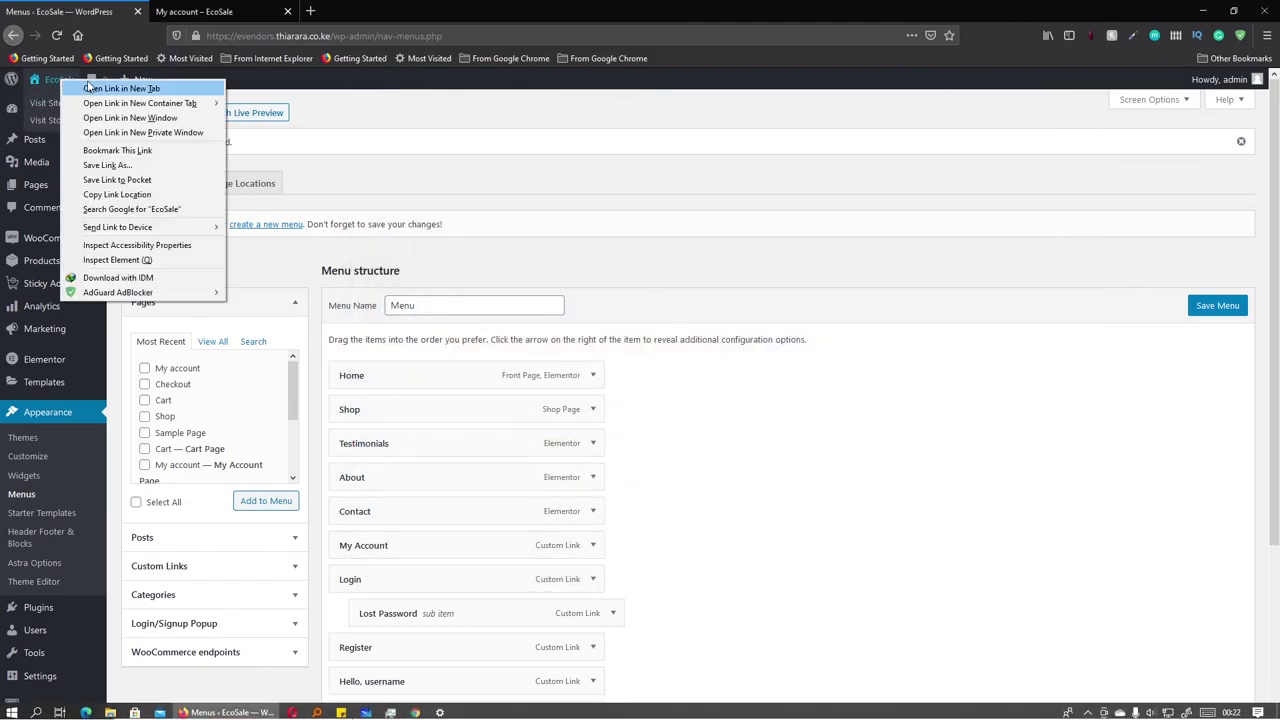
pyautogui.click(120, 133)
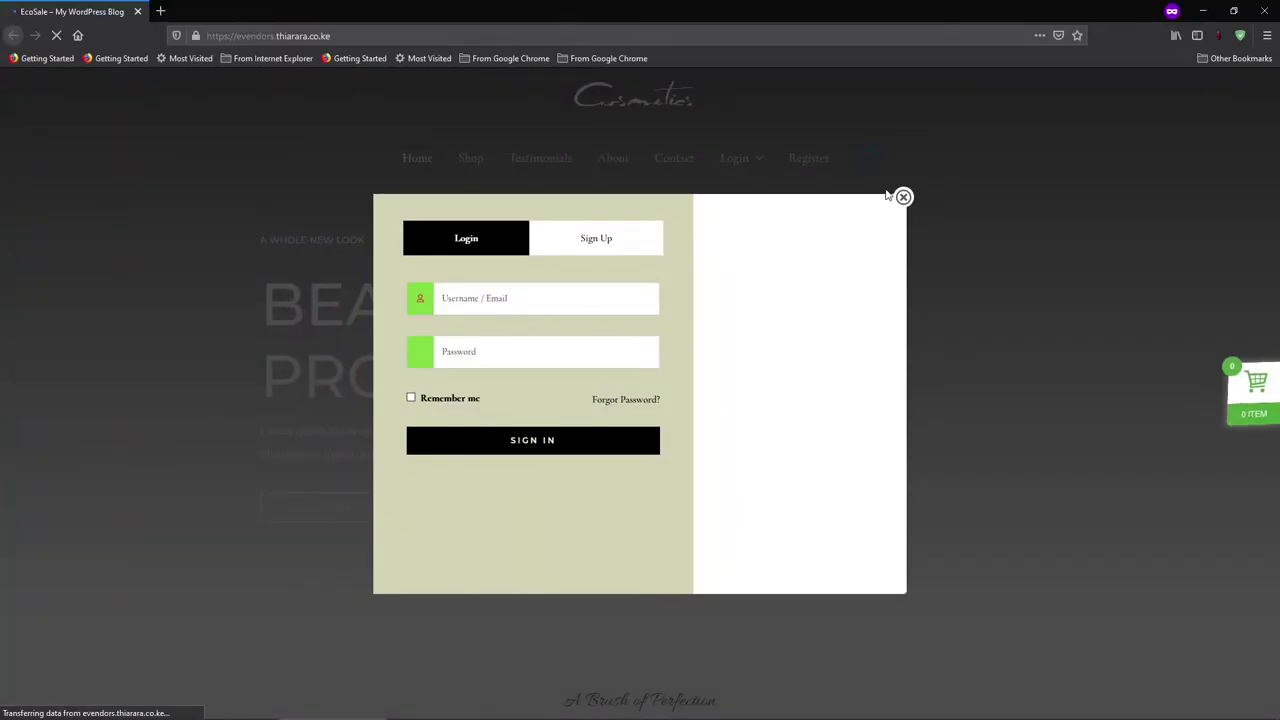
pyautogui.click(900, 195)
pyautogui.moveTo(738, 163)
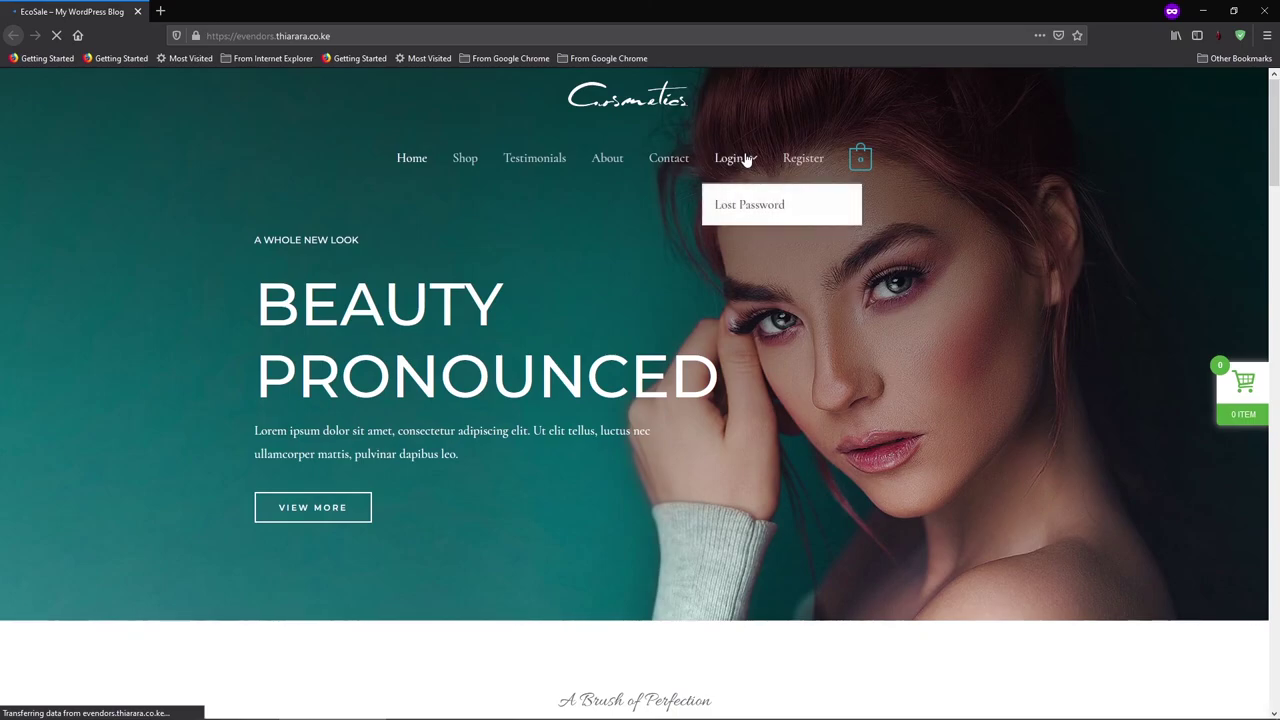
pyautogui.click(729, 160)
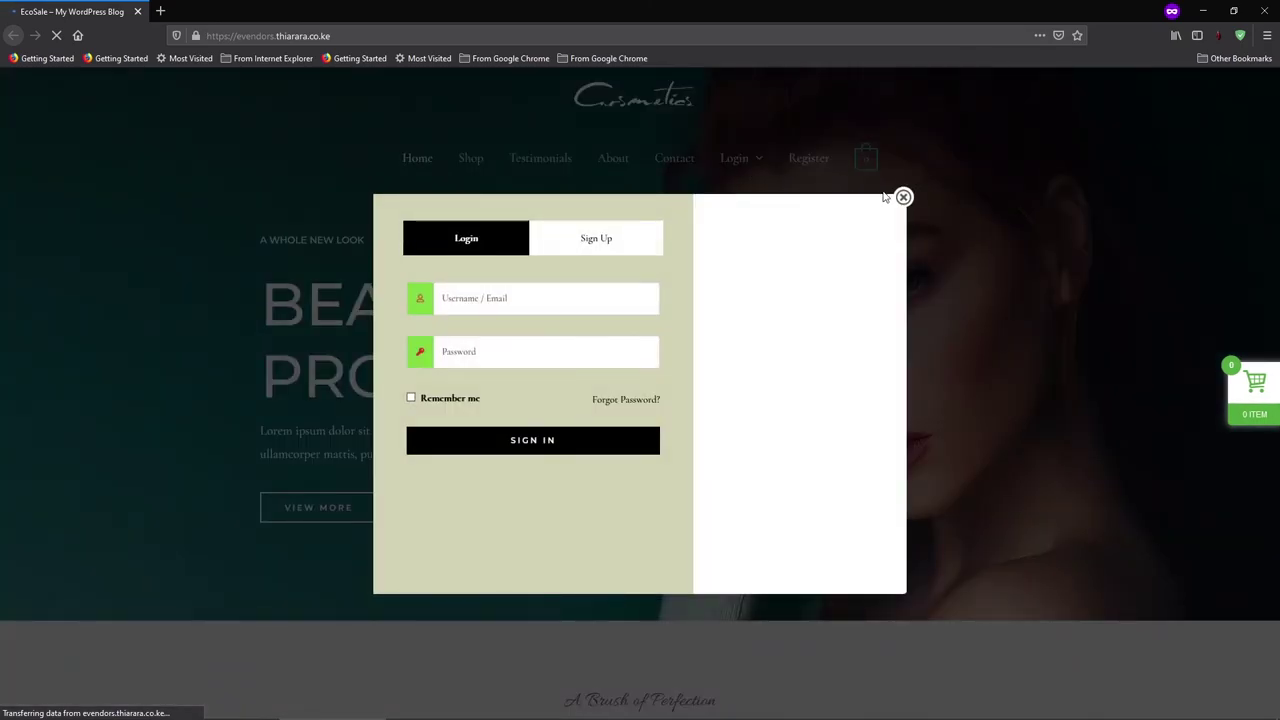
pyautogui.click(903, 197)
# Step: Open the Register popup, switch between its Sign Up and Login forms, and check the login form's username and password fields
pyautogui.click(810, 162)
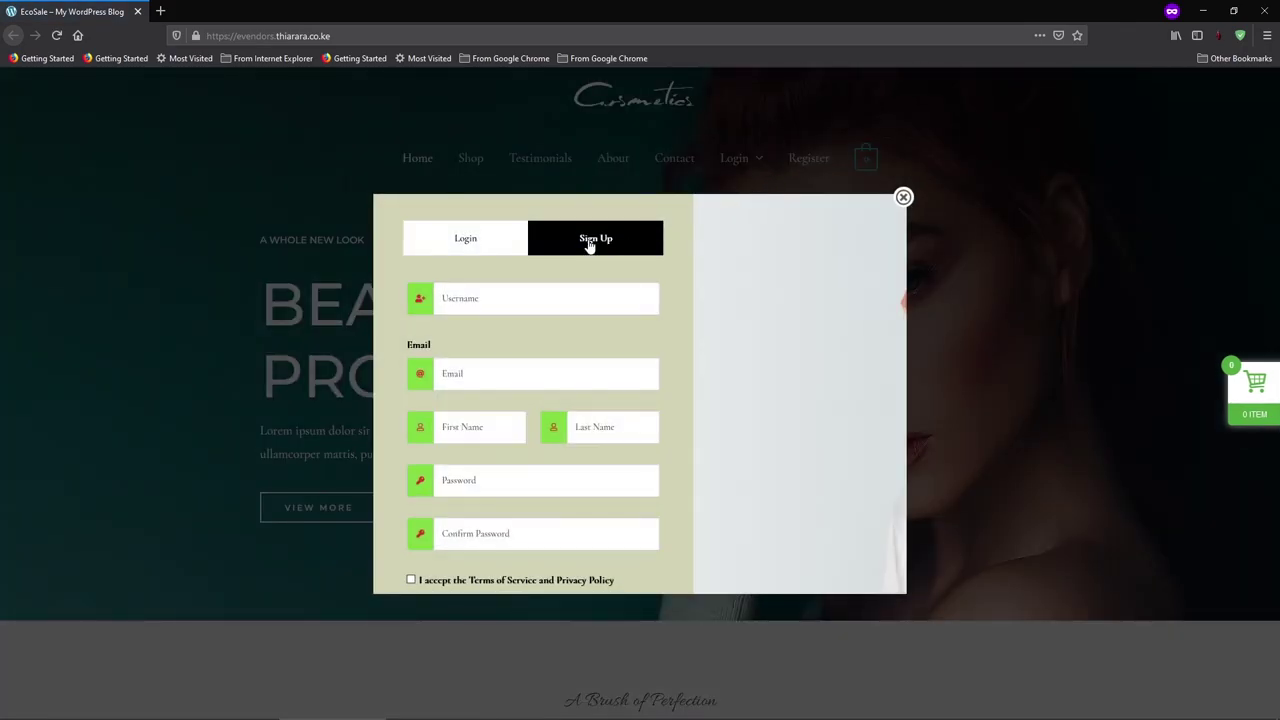
pyautogui.click(486, 244)
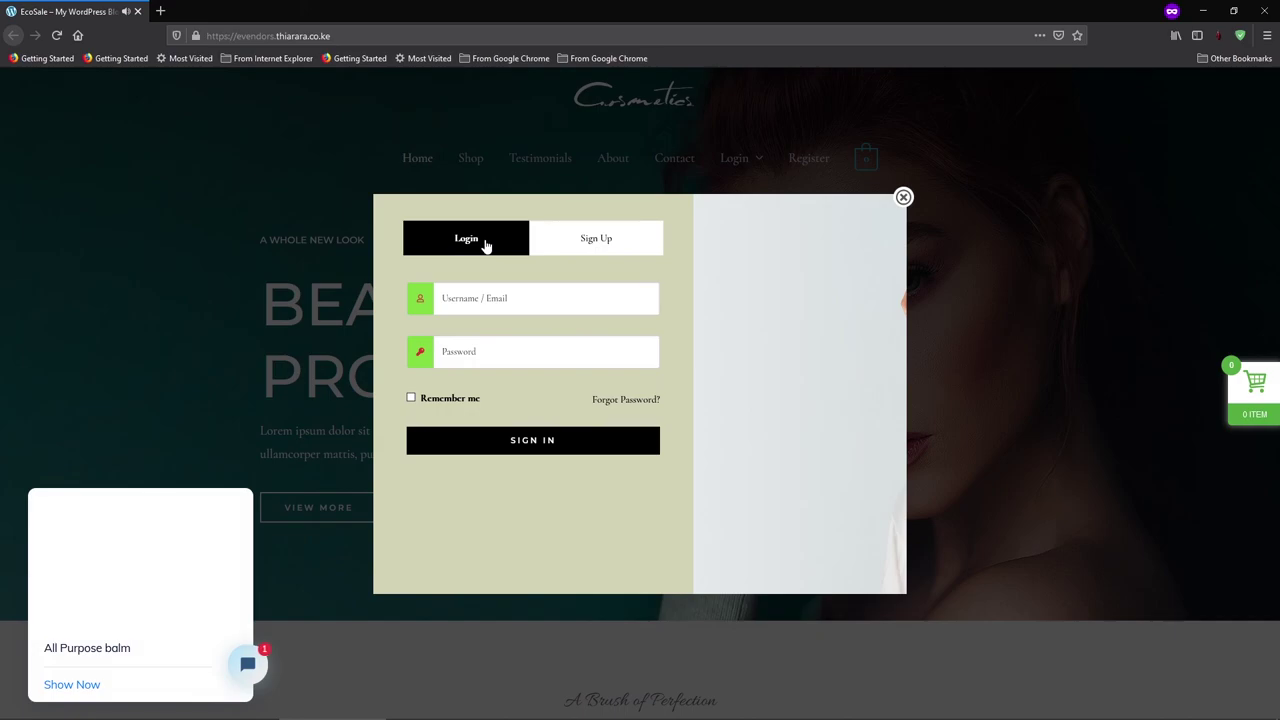
pyautogui.click(584, 242)
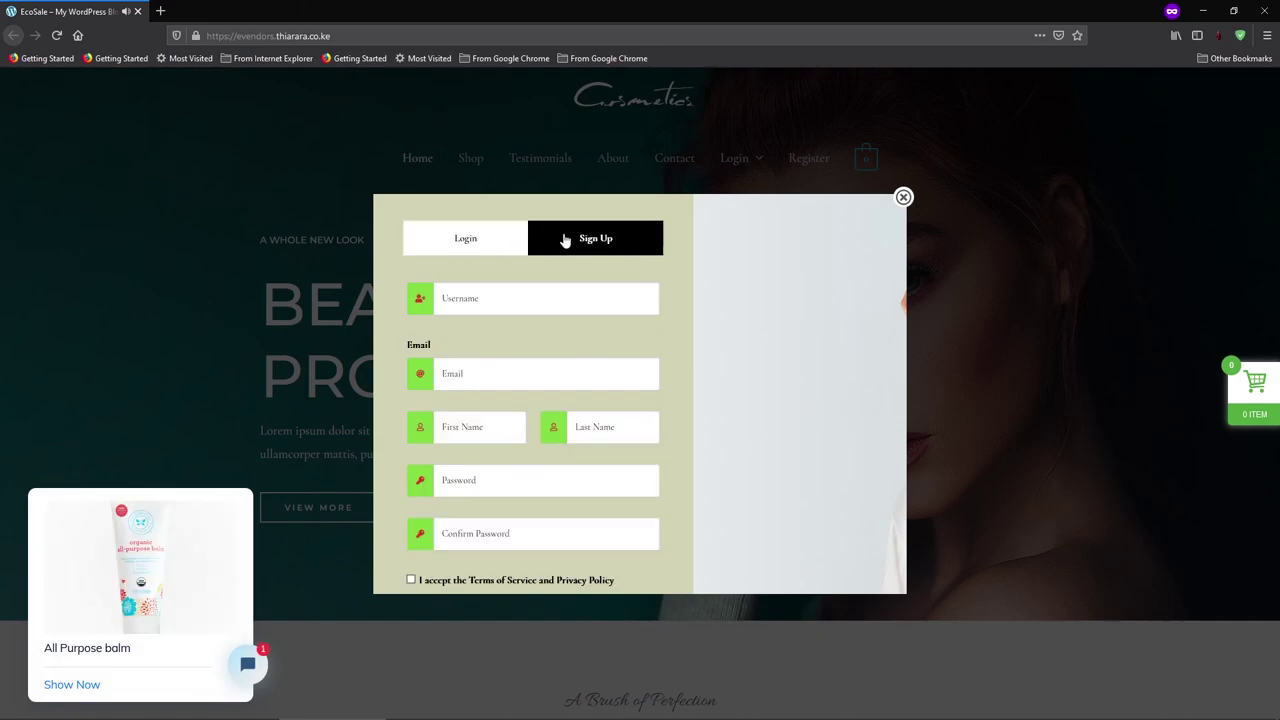
pyautogui.click(507, 237)
pyautogui.click(477, 304)
pyautogui.click(480, 299)
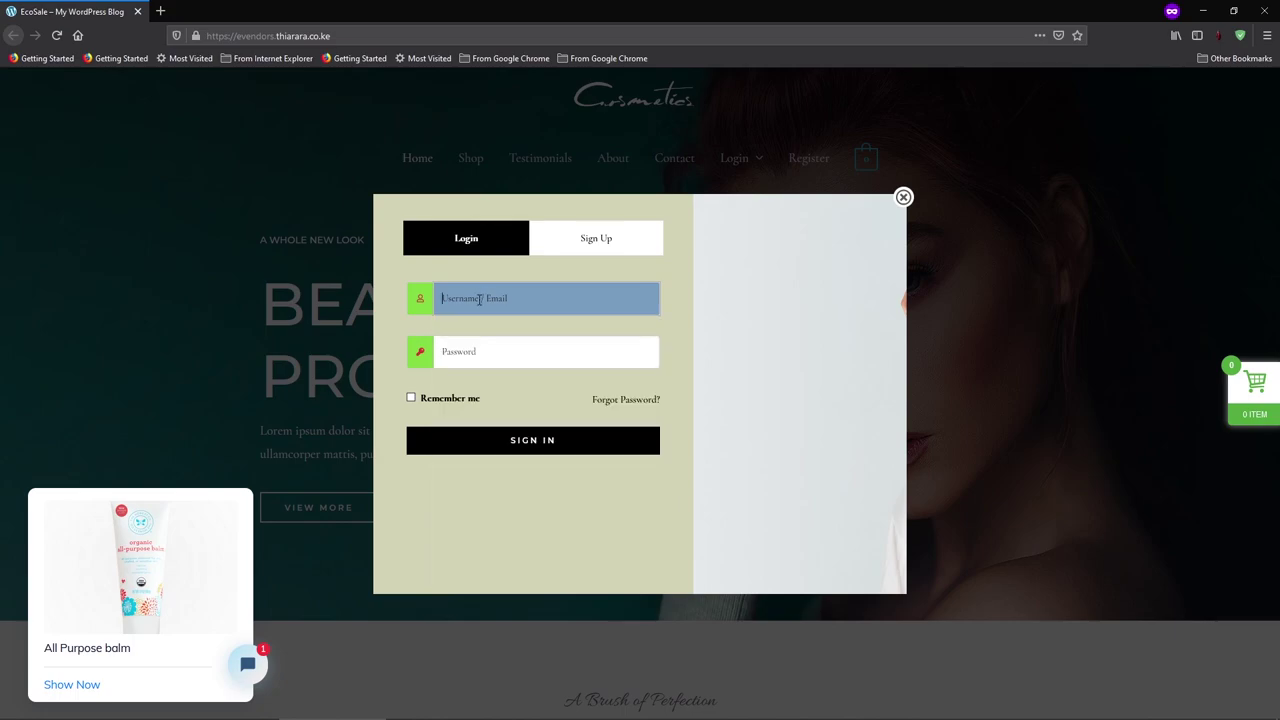
pyautogui.click(462, 350)
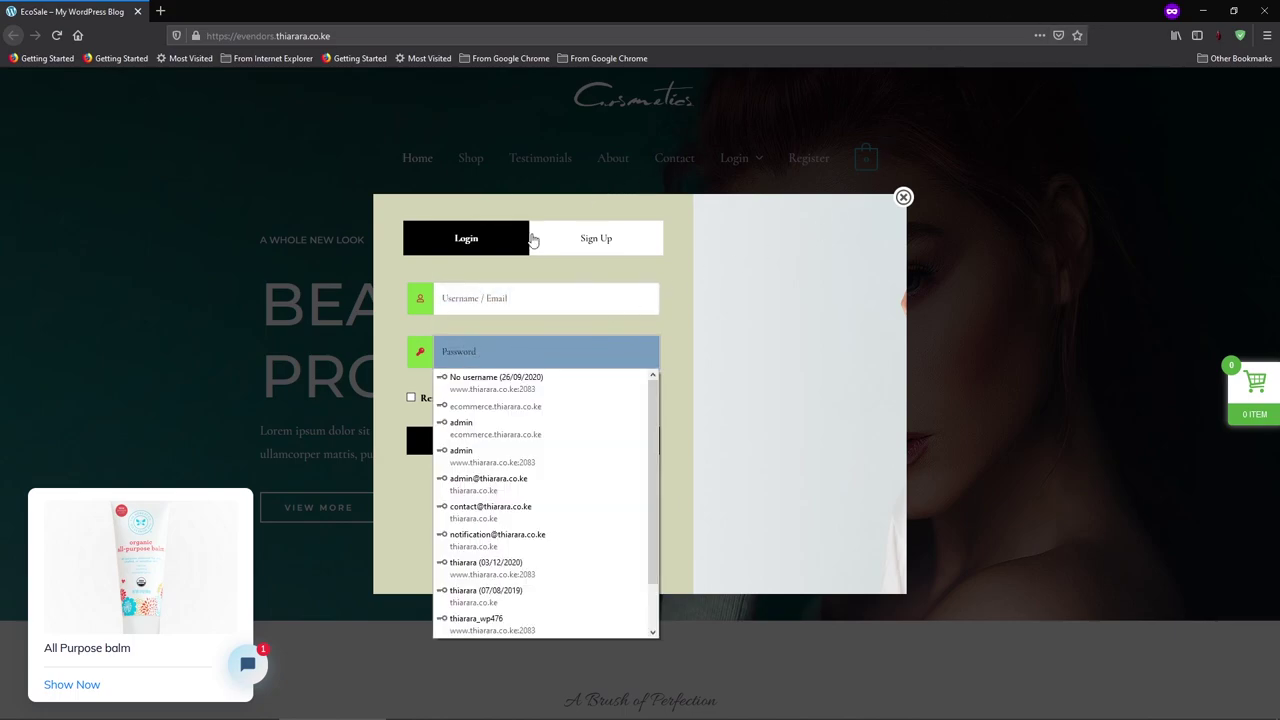
# Step: Move the private storefront window aside and open the store's home page in the logged-in session to check its menu
pyautogui.click(397, 369)
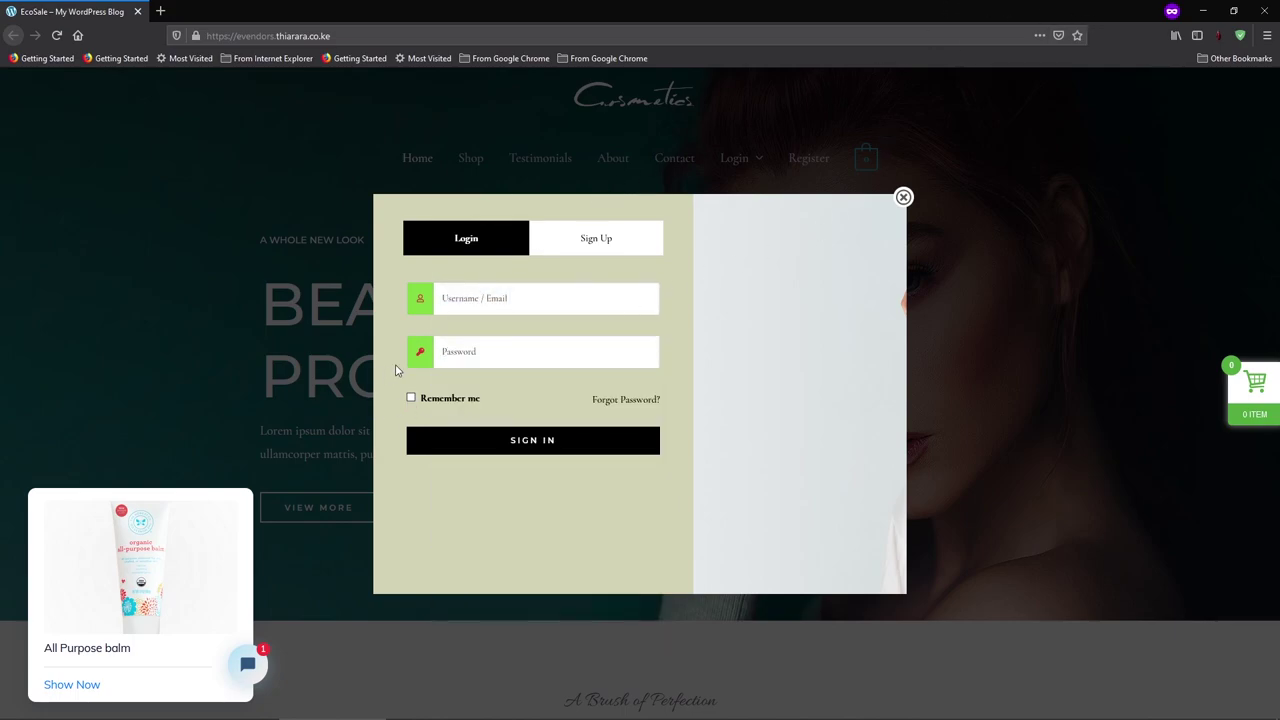
pyautogui.moveTo(1025, 7); pyautogui.dragTo(1012, 238)
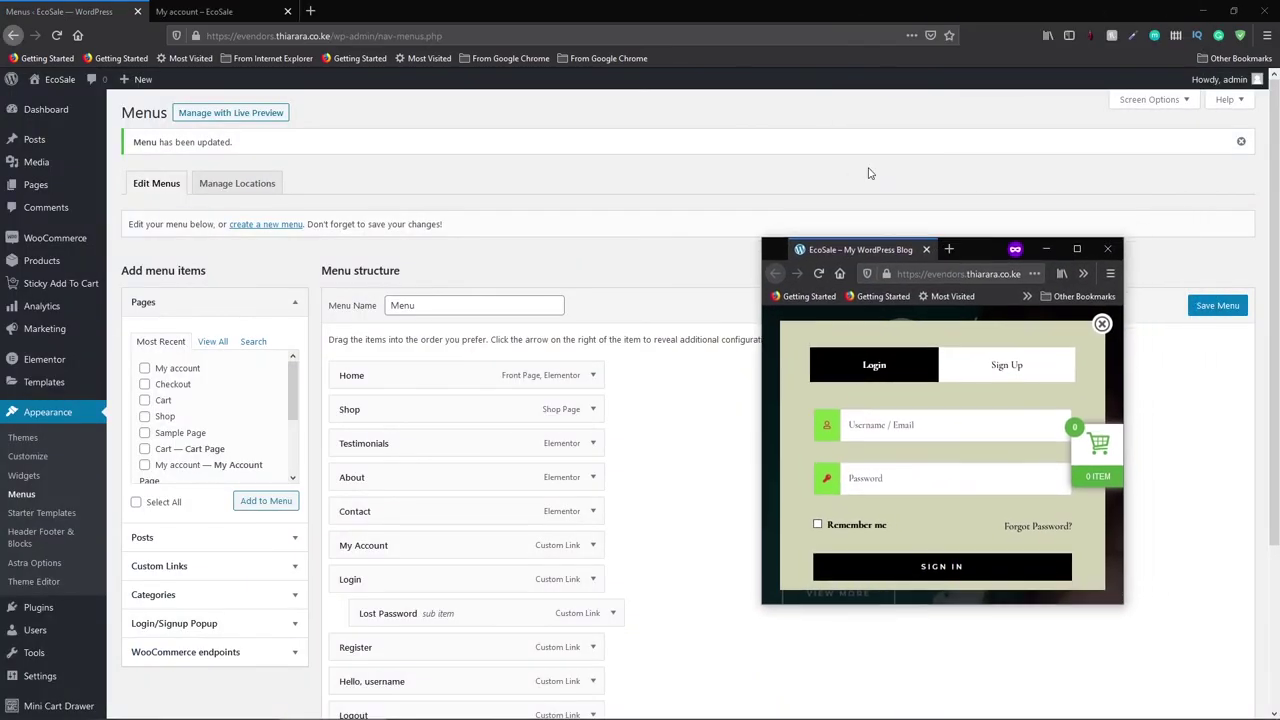
pyautogui.click(213, 15)
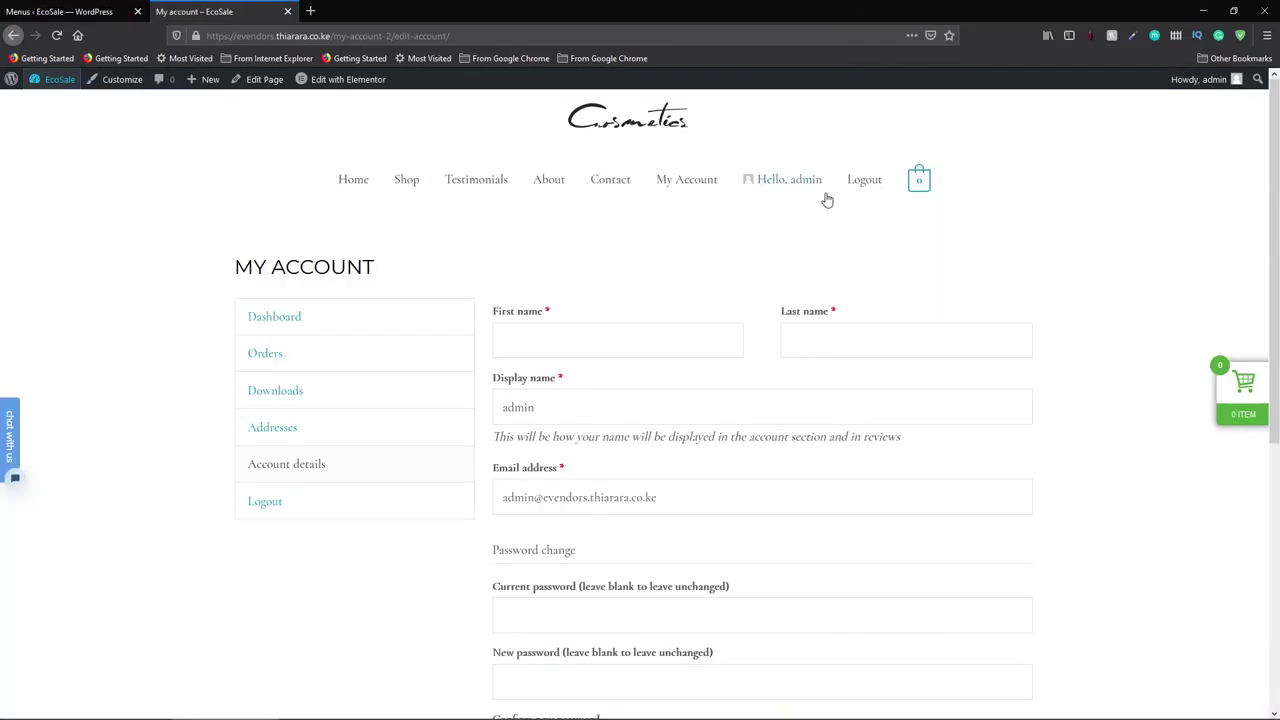
pyautogui.click(358, 183)
pyautogui.click(360, 186)
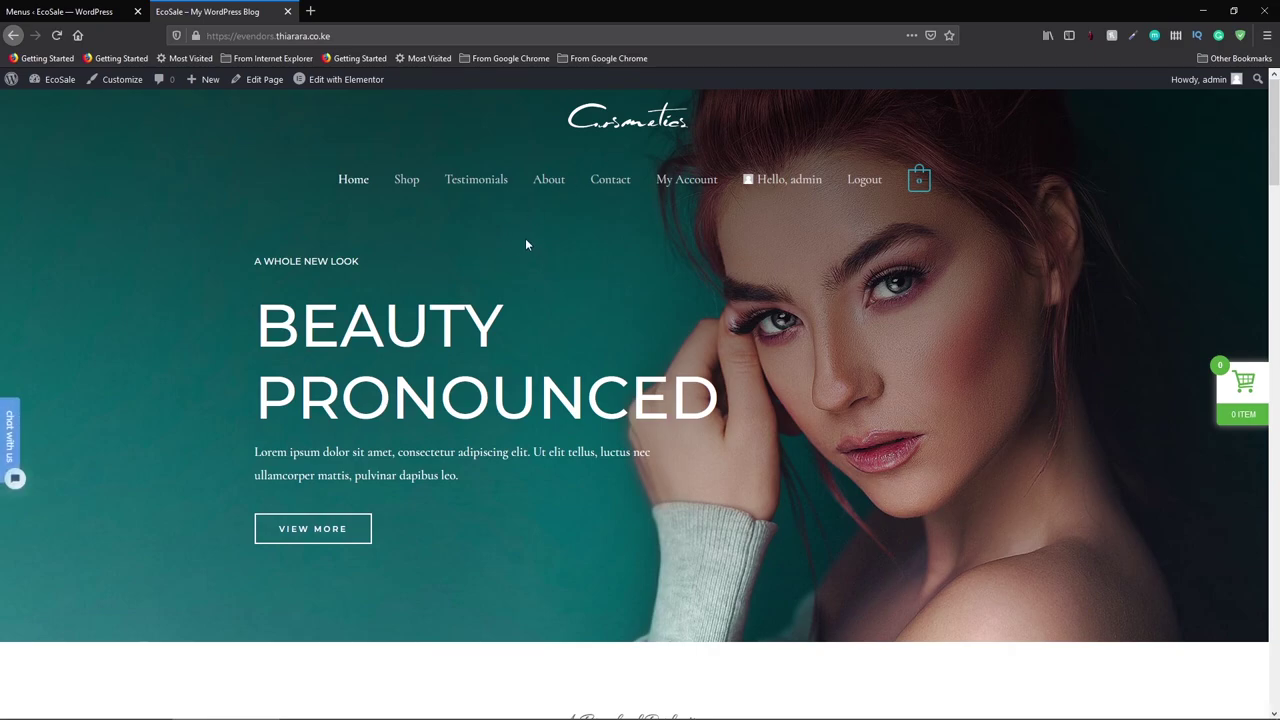
# Step: Return to the WordPress Menus page and review the items in the menu structure
pyautogui.click(97, 10)
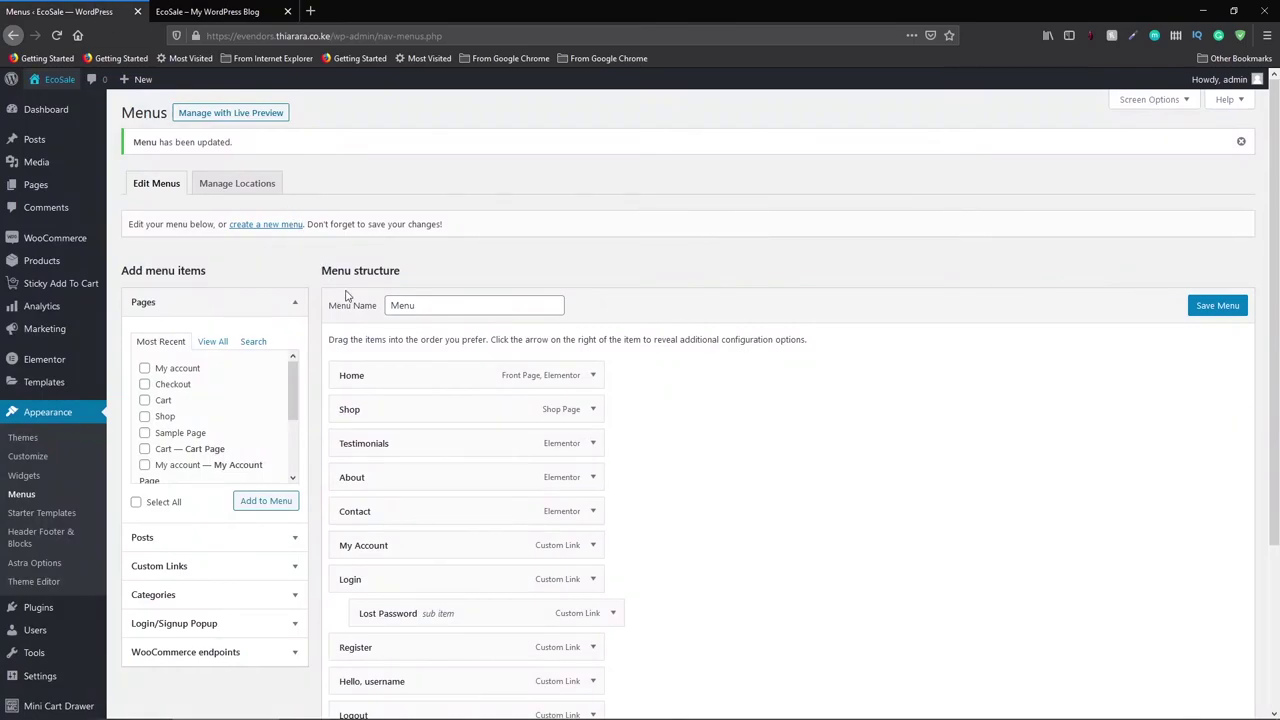
pyautogui.scroll(-2, 405, 358)
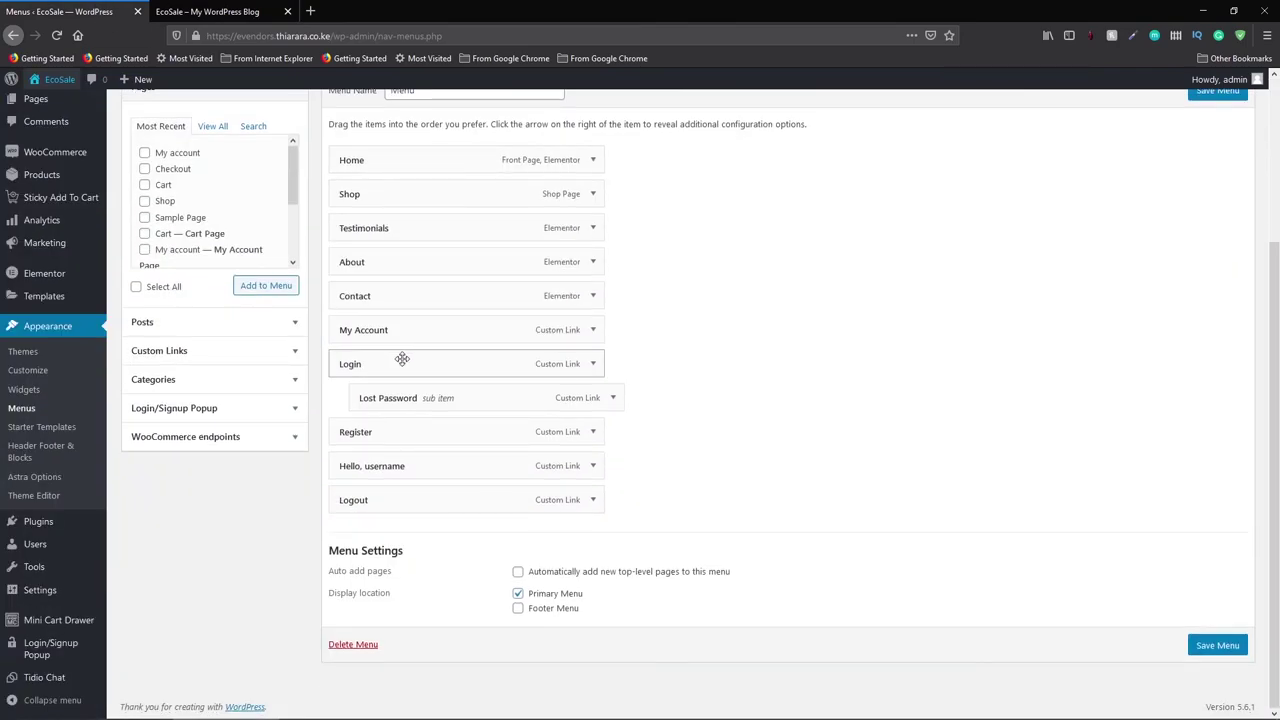